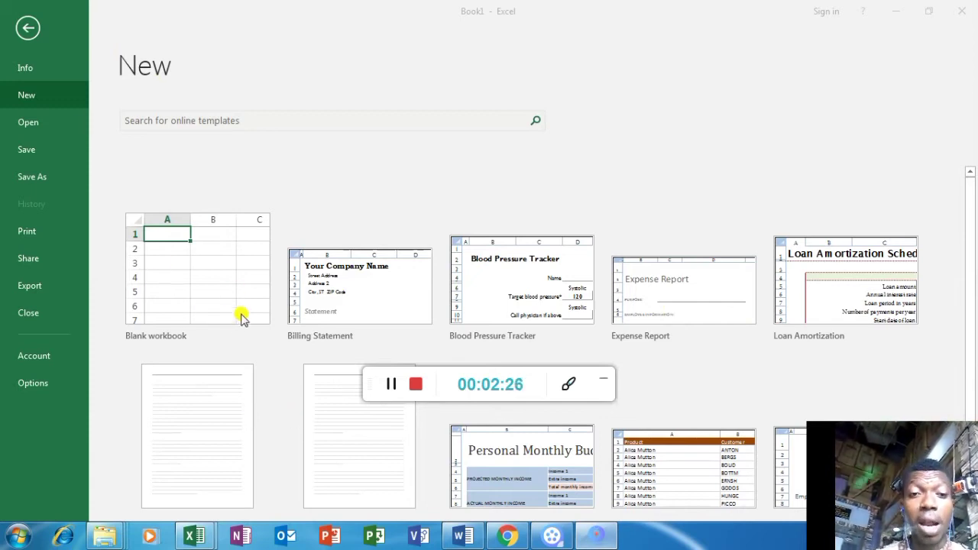
Create a new blank workbook (Book2) from the Blank workbook template
click(203, 281)
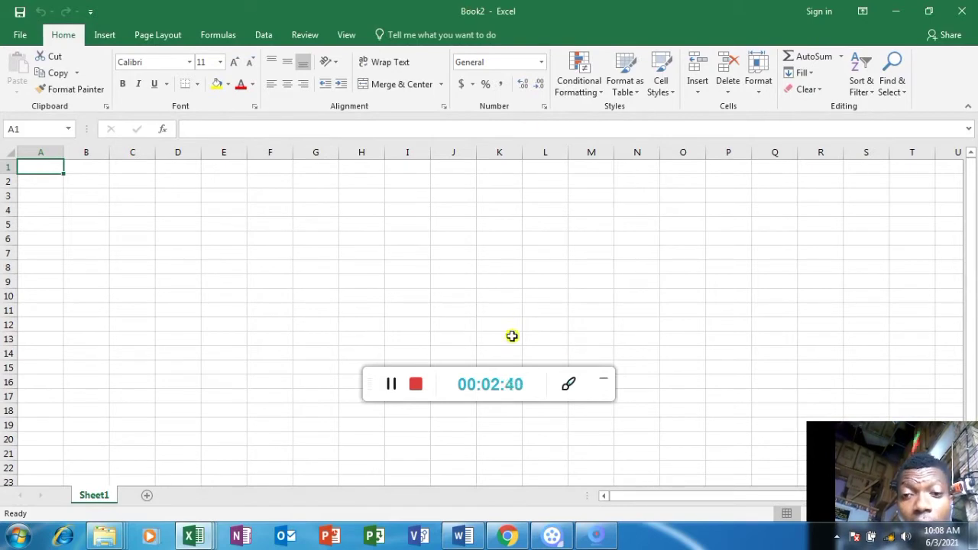
click(565, 384)
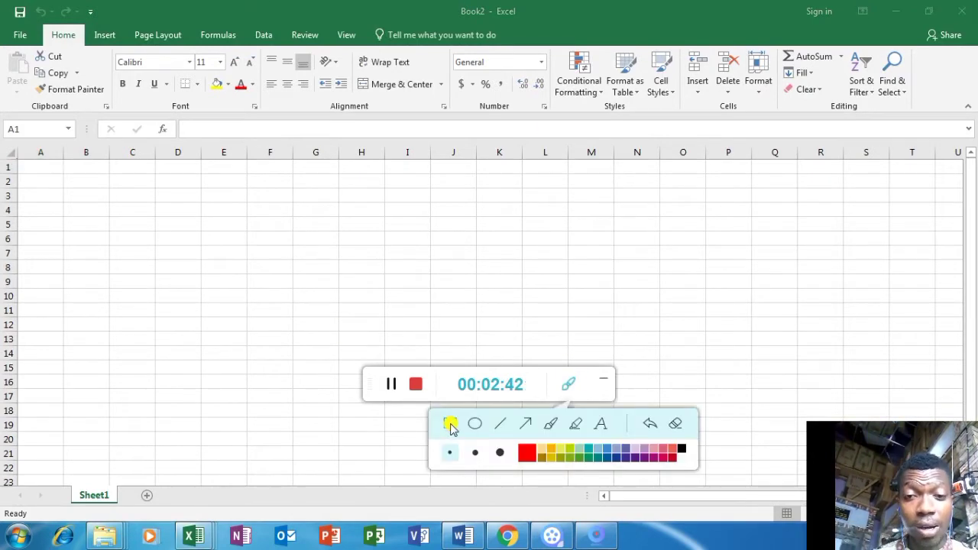
mouse_move(1, 2)
mouse_down()
mouse_move(710, 68)
mouse_move(970, 122)
mouse_up()
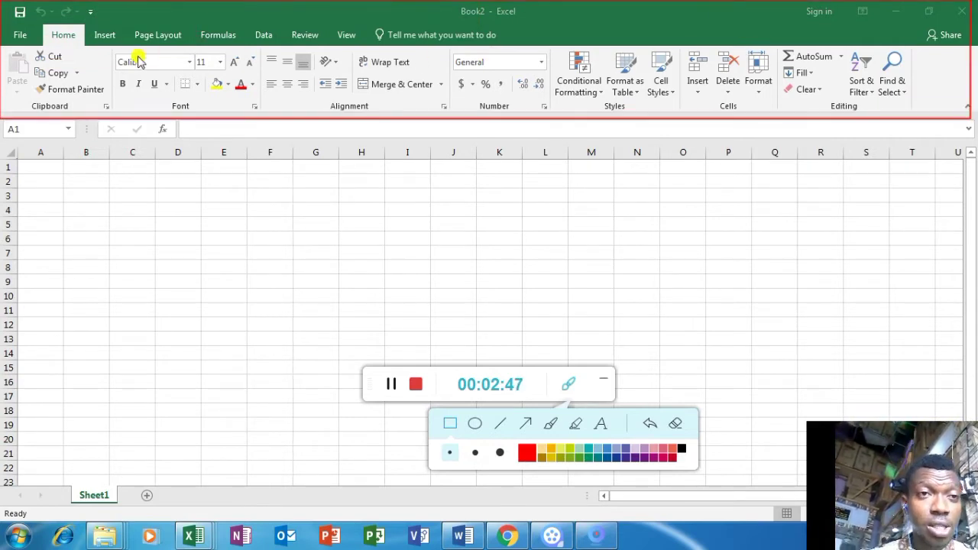
click(676, 425)
mouse_move(5, 23)
mouse_down()
mouse_move(331, 44)
mouse_move(363, 63)
mouse_up()
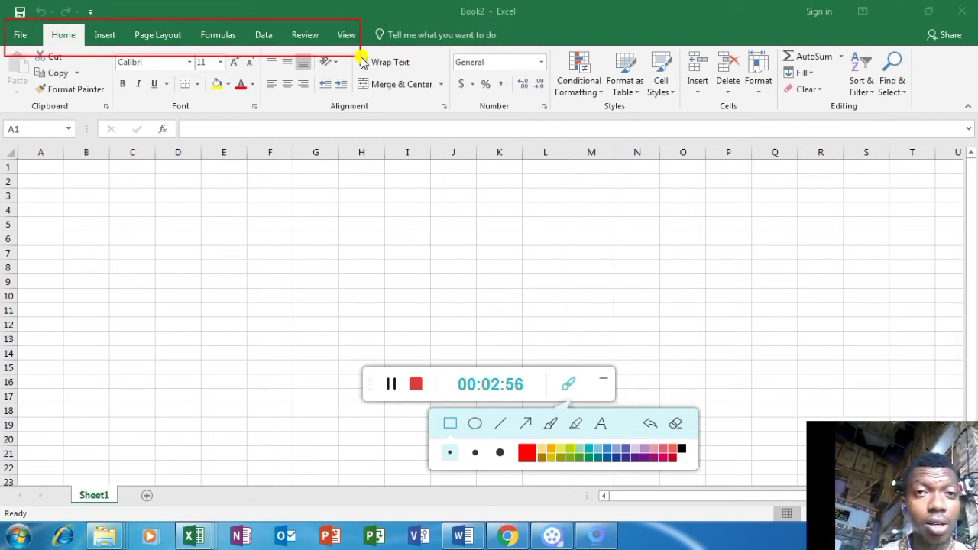
click(675, 420)
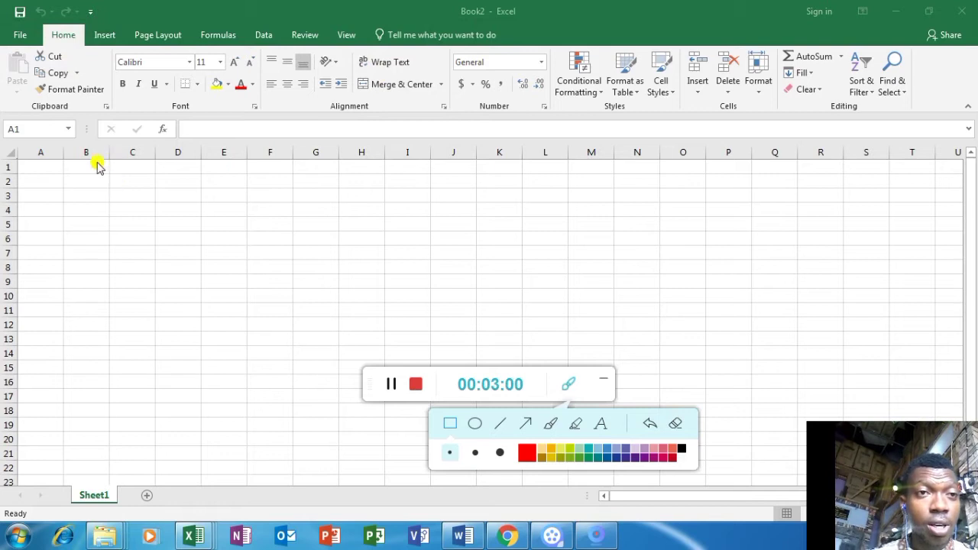
mouse_move(7, 26)
mouse_down()
mouse_move(77, 52)
mouse_move(363, 47)
mouse_up()
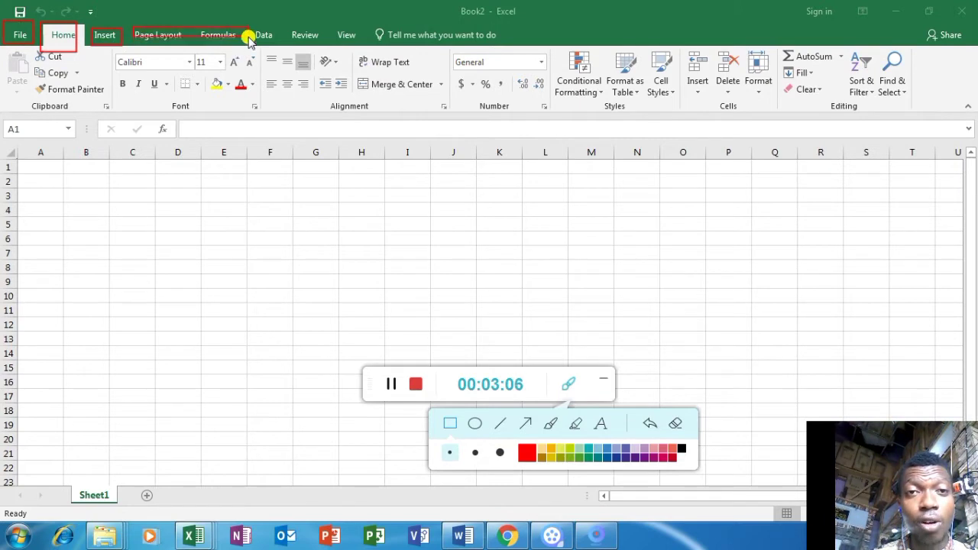
click(678, 424)
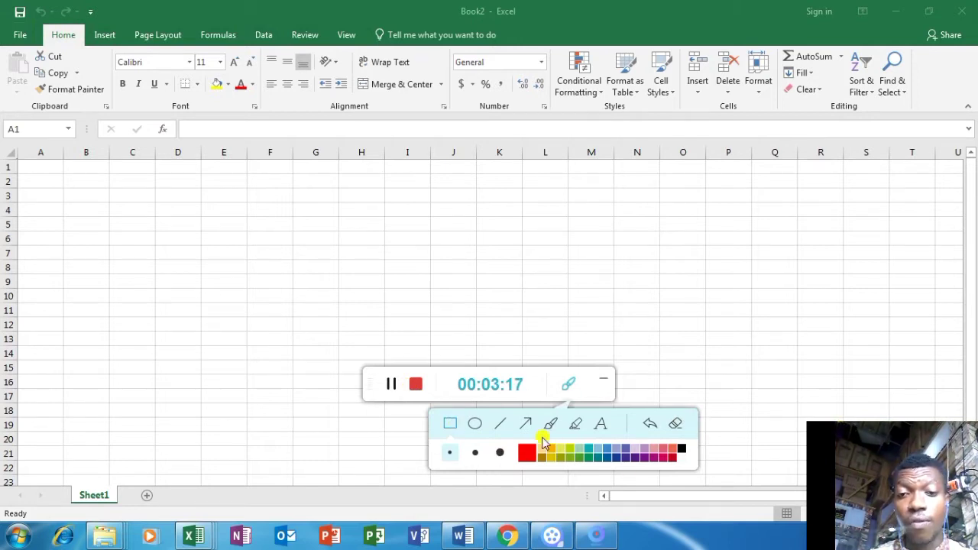
click(450, 426)
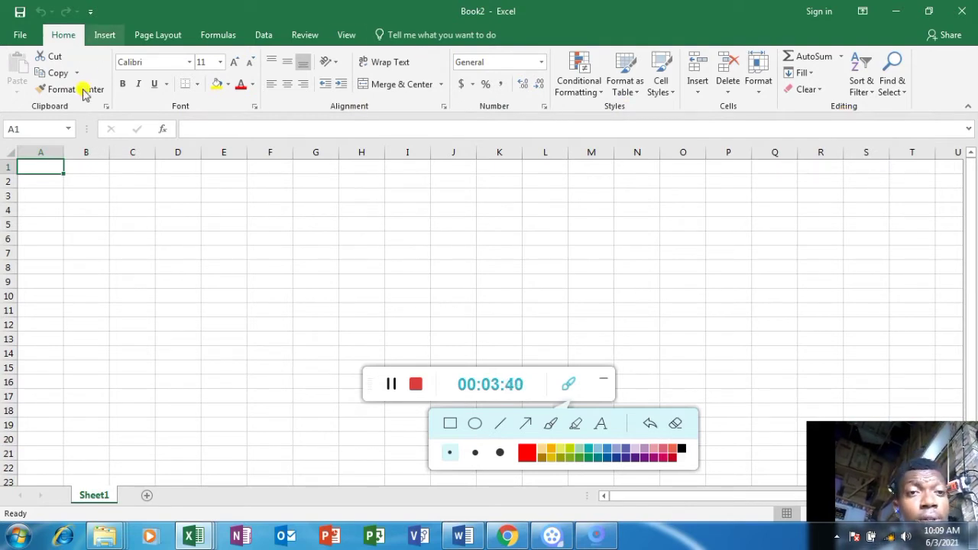
click(105, 35)
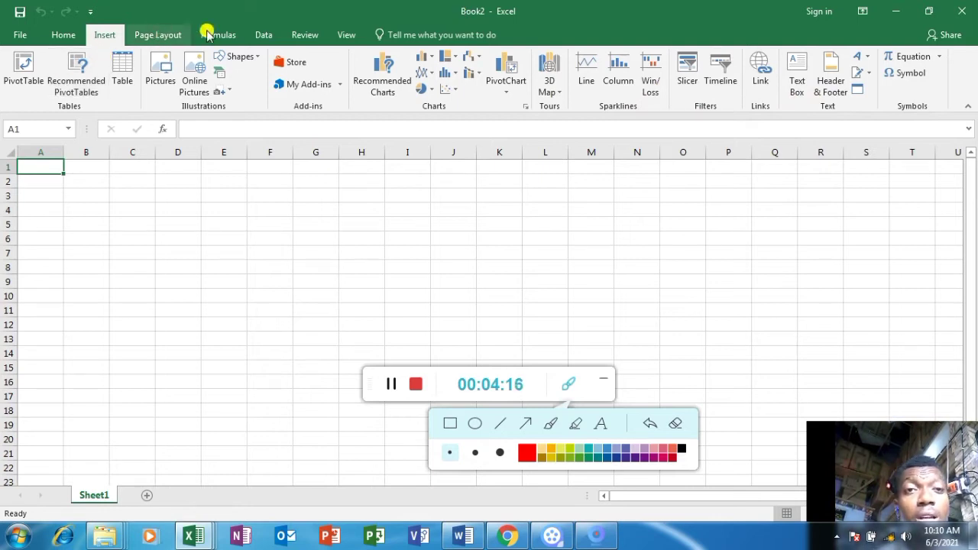
click(166, 36)
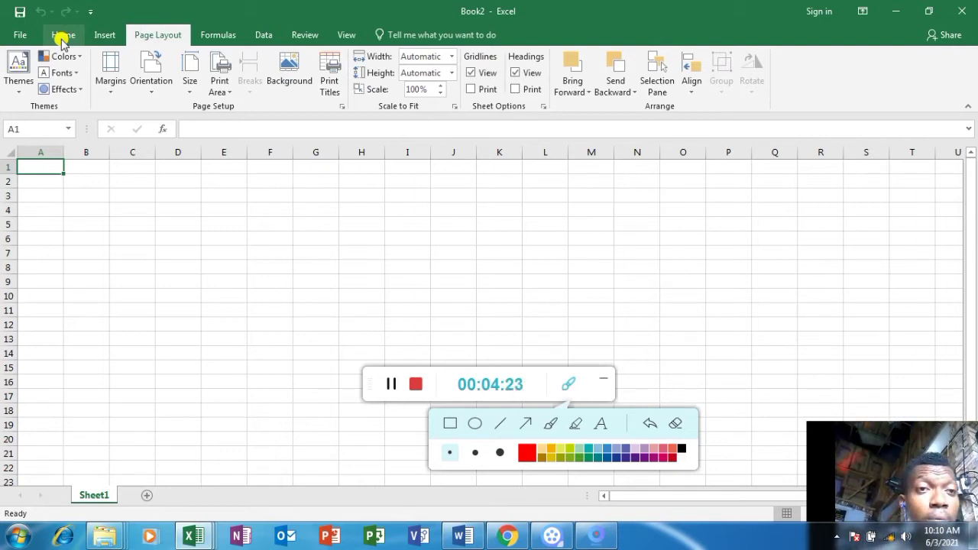
click(63, 41)
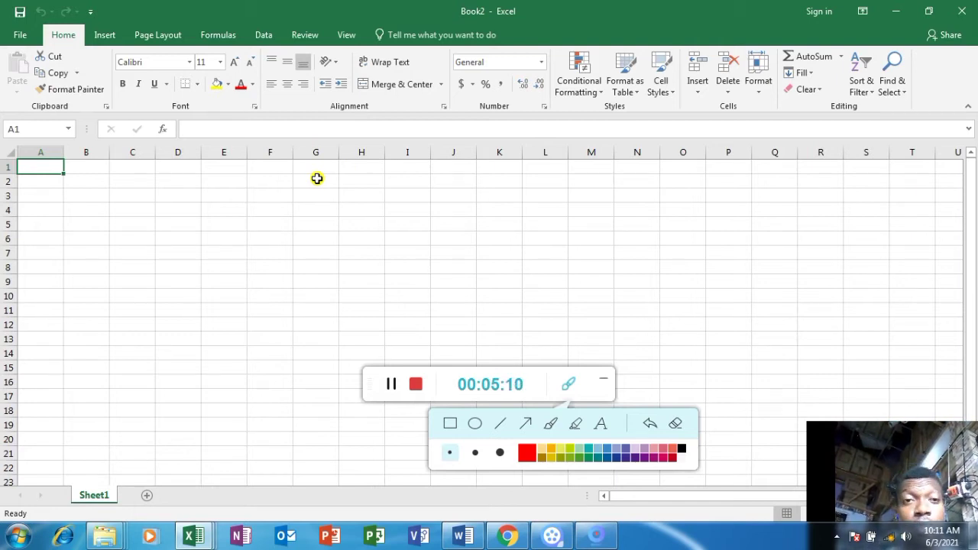
Enter the title 'Excel Course By' followed by the instructor's name in C3
click(142, 195)
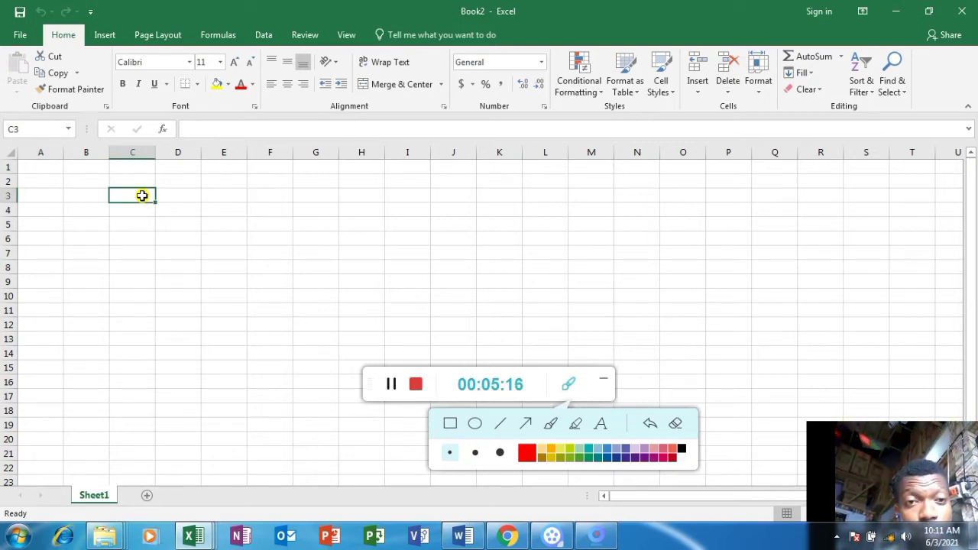
text(Excel Course By Evans Emmanuel)
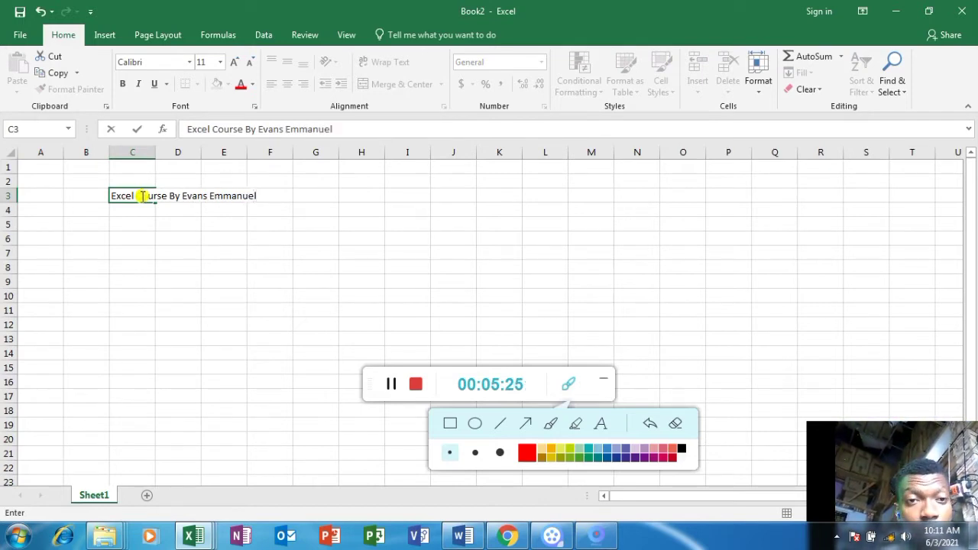
drag(142, 196, 162, 253)
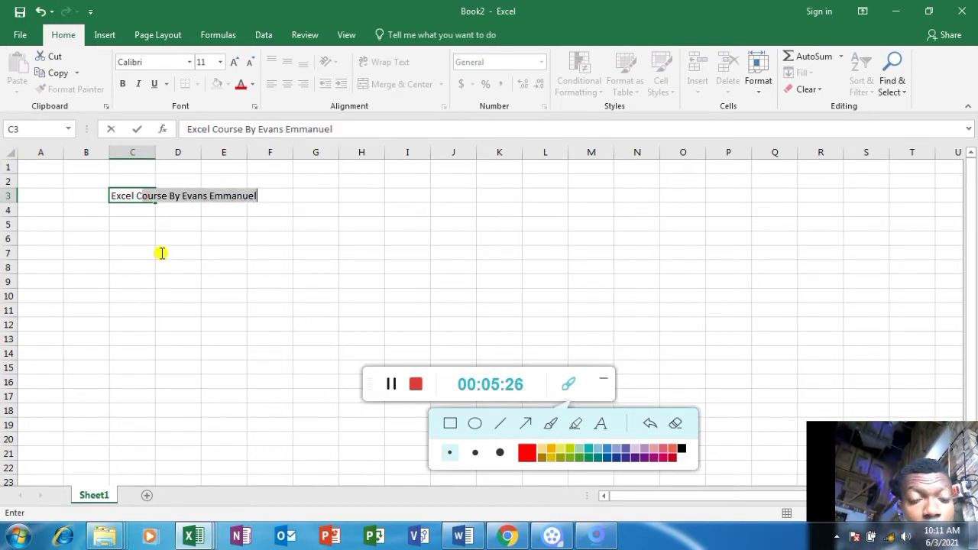
click(160, 253)
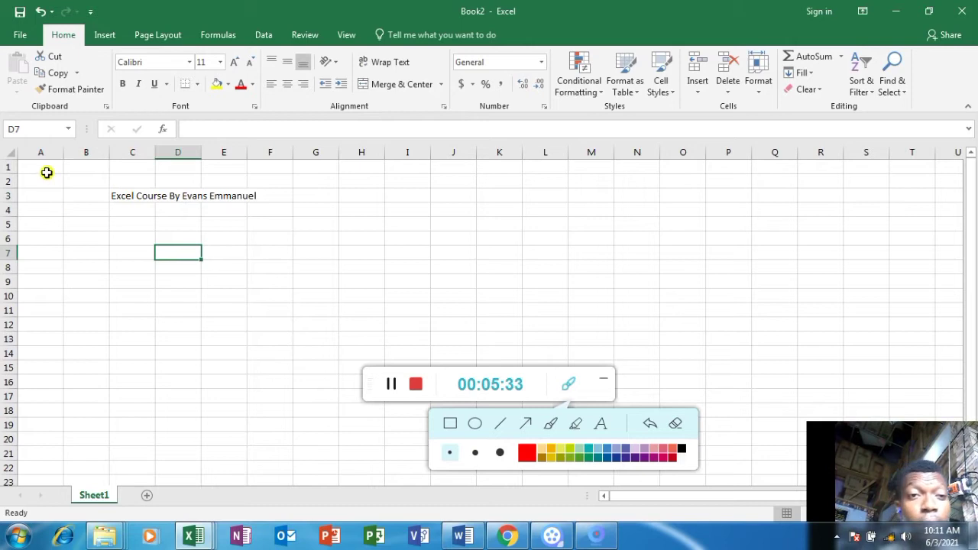
Move the active cell from A1 around rows 1–2 with the arrow keys
click(47, 172)
key(Right)
key(Right)
key(Right)
key(Right)
key(Right)
key(Right)
key(Right)
key(Right)
key(Right)
key(Down)
key(Left)
key(Left)
key(Left)
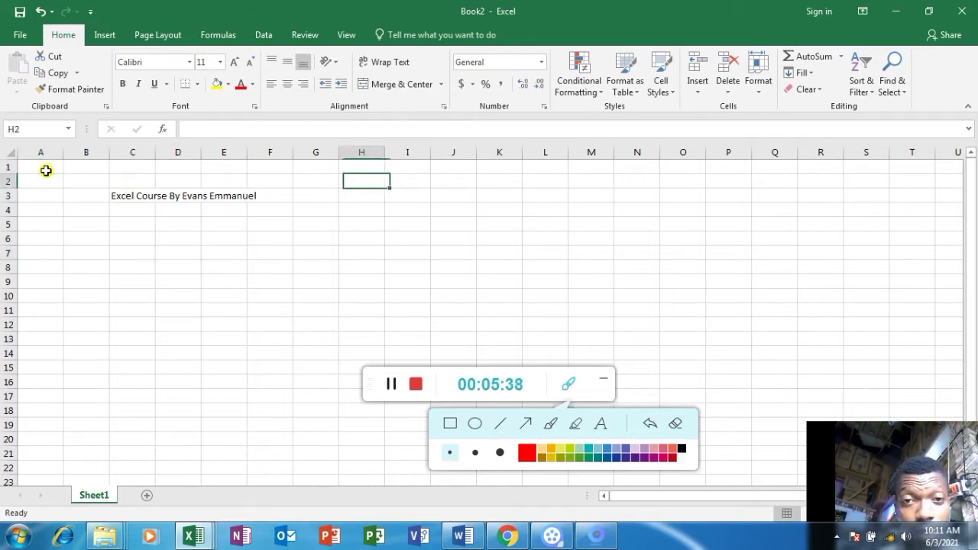
key(Left)
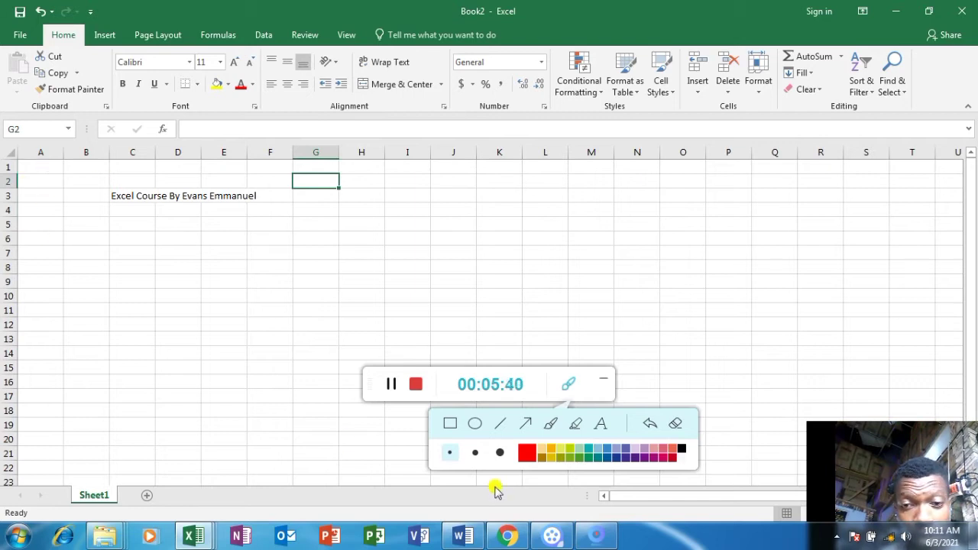
click(450, 425)
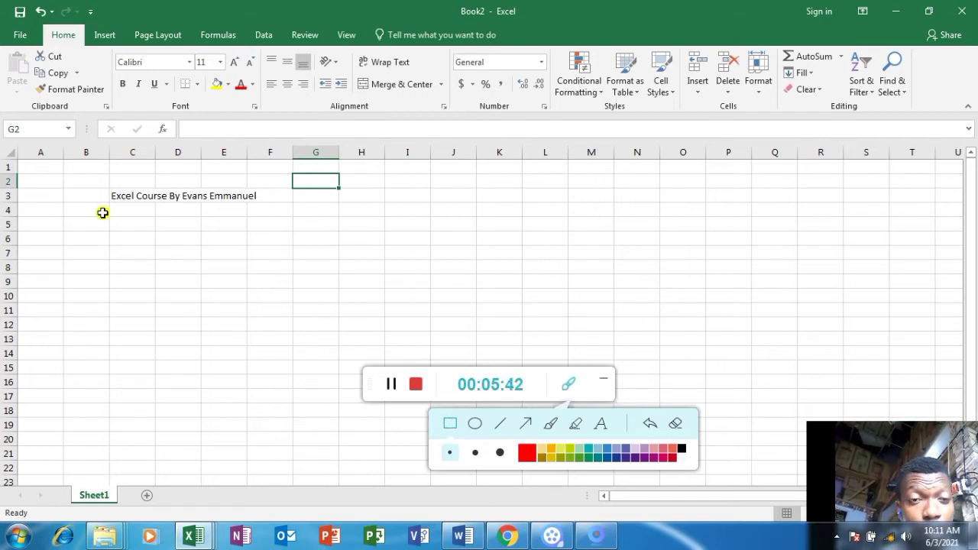
drag(102, 222, 375, 481)
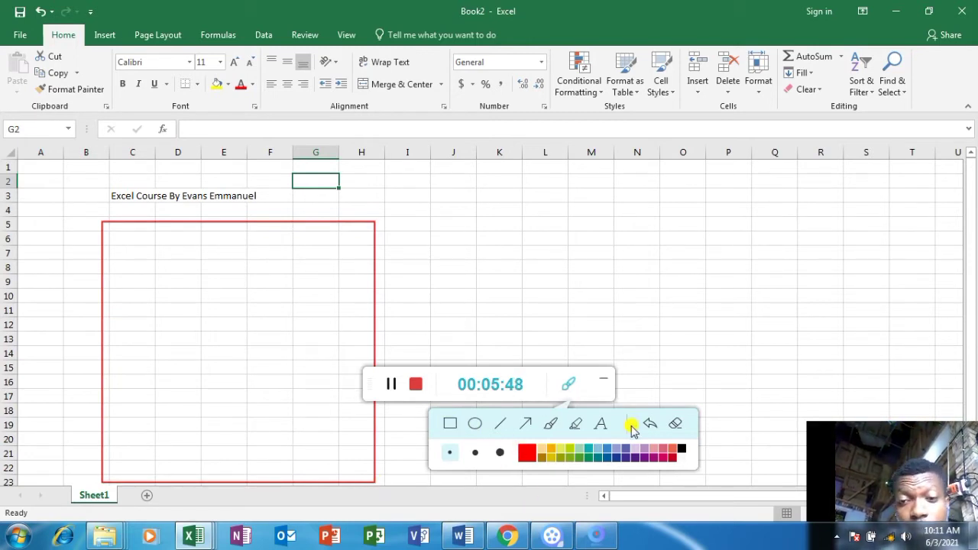
click(679, 426)
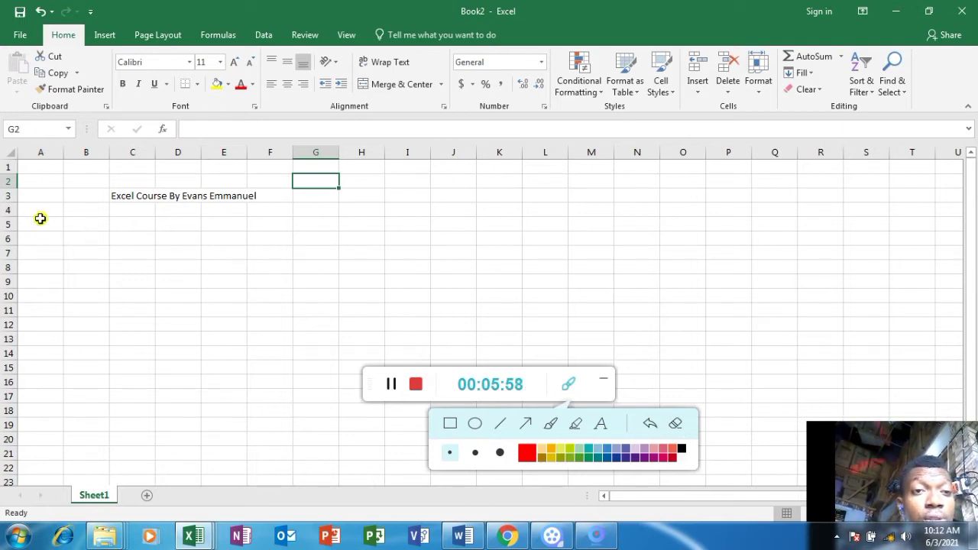
click(86, 239)
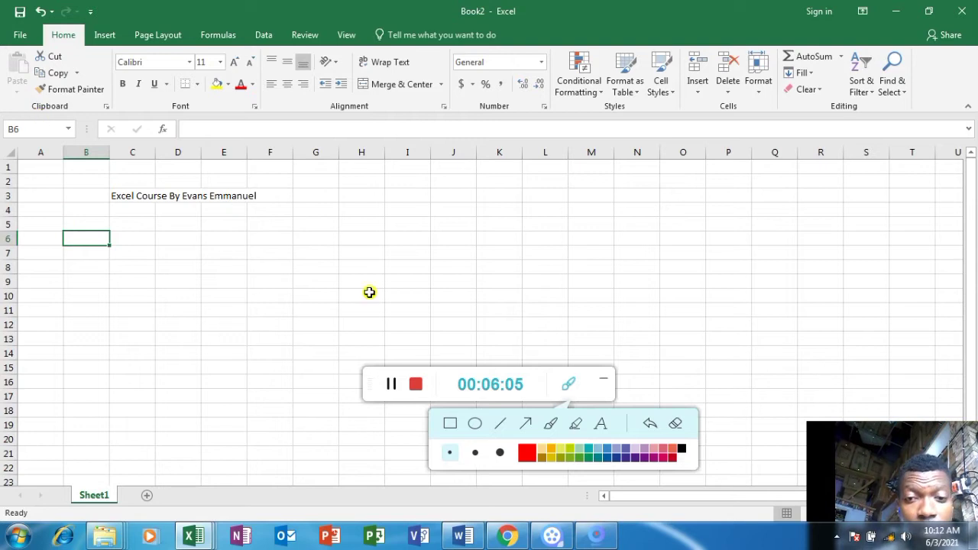
click(474, 424)
drag(5, 116, 42, 147)
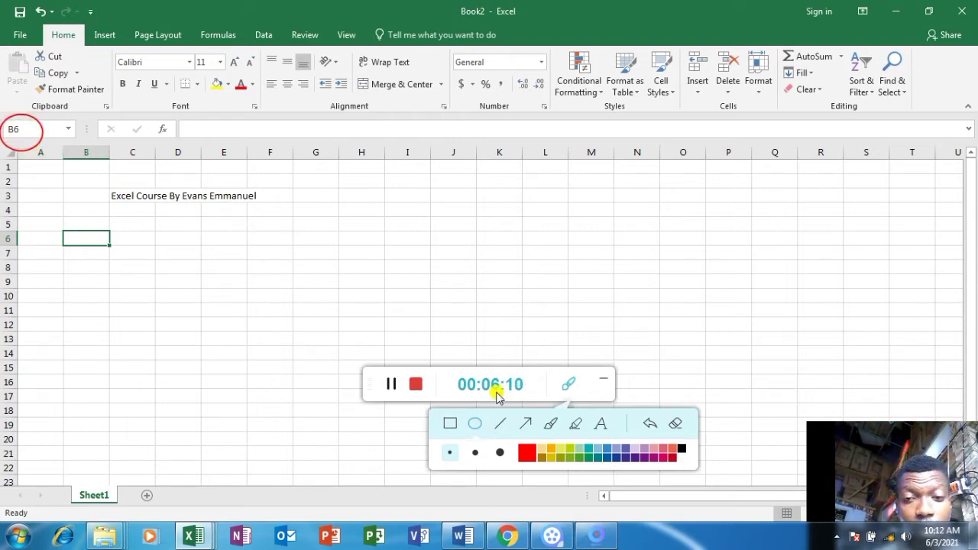
click(677, 425)
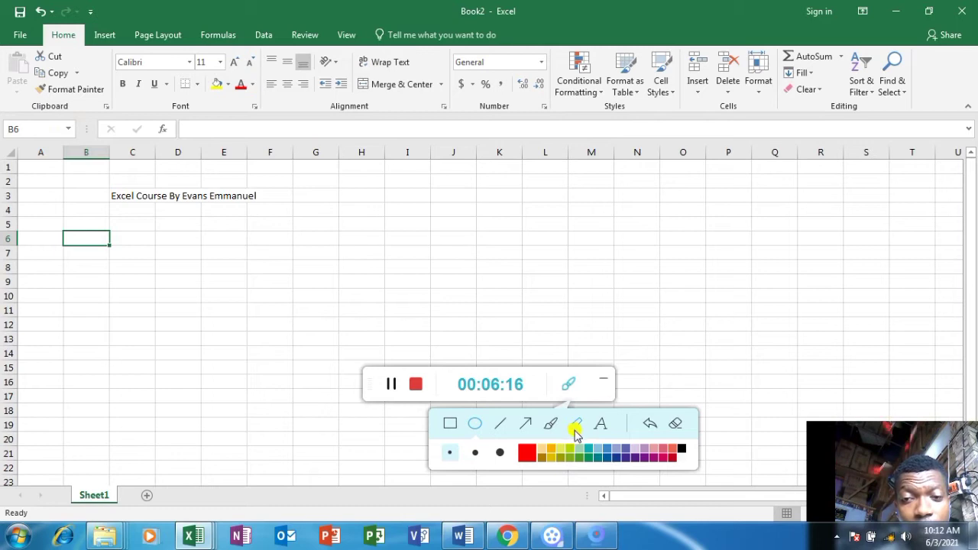
click(531, 427)
mouse_move(46, 175)
mouse_down()
mouse_move(3, 102)
mouse_move(21, 136)
mouse_up()
drag(382, 298, 360, 262)
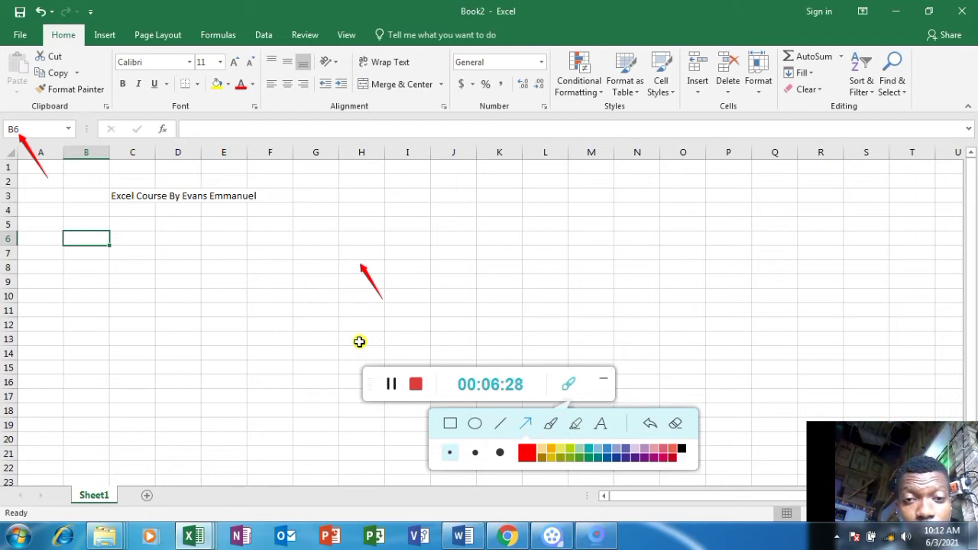
click(328, 301)
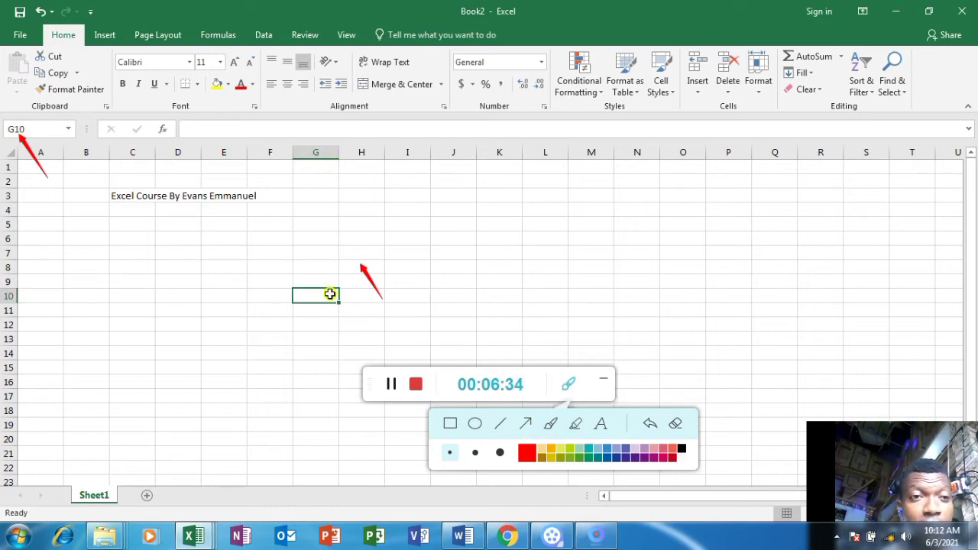
click(85, 356)
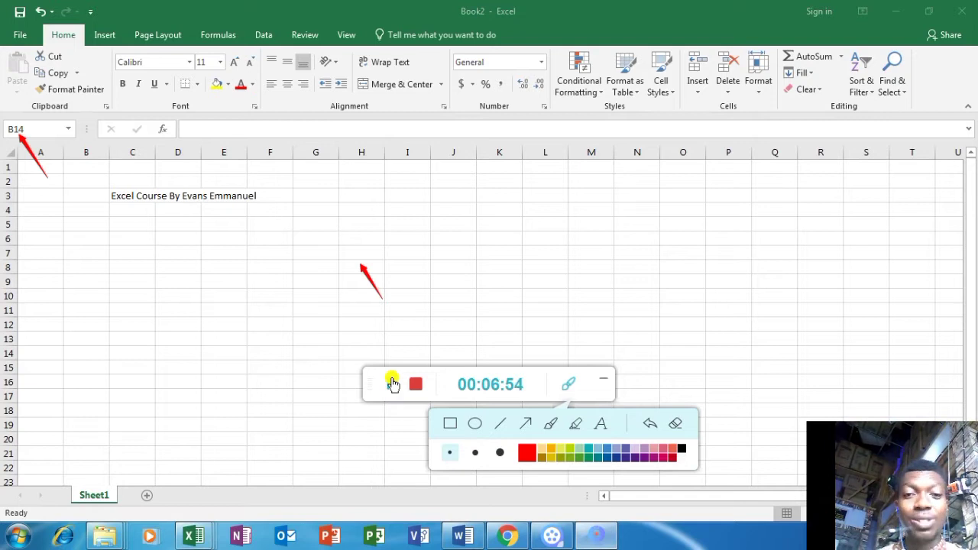
click(676, 426)
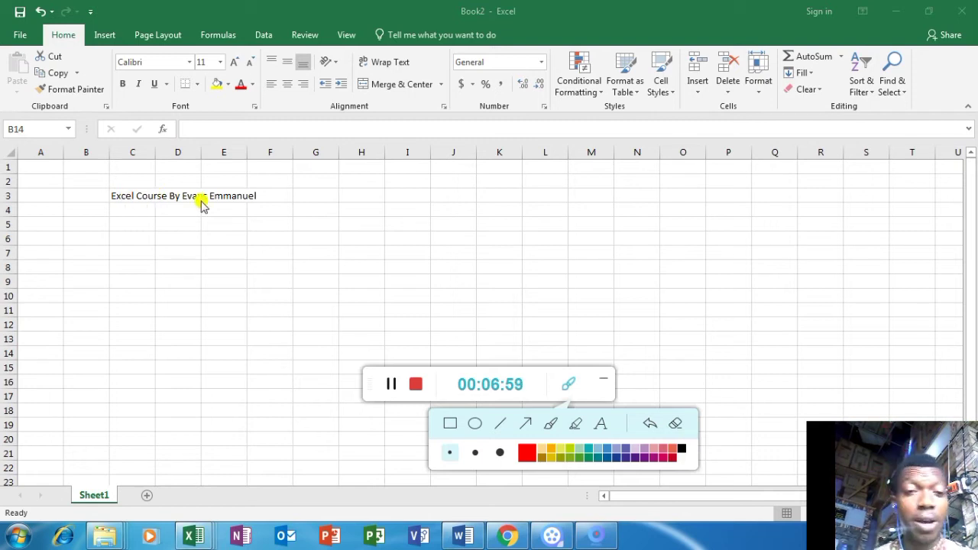
Enter the headings S/N, Tabs and Each components across B5:D5
click(75, 221)
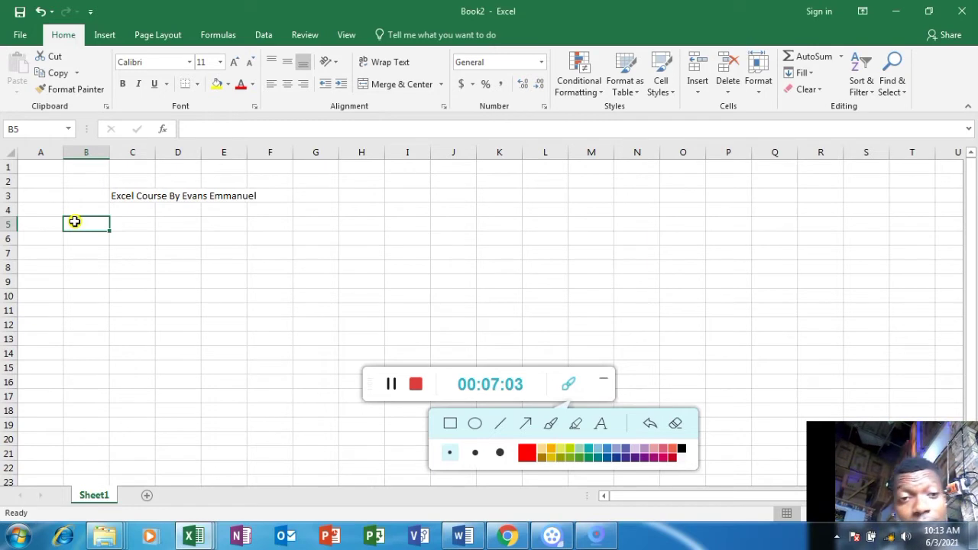
text(S/n)
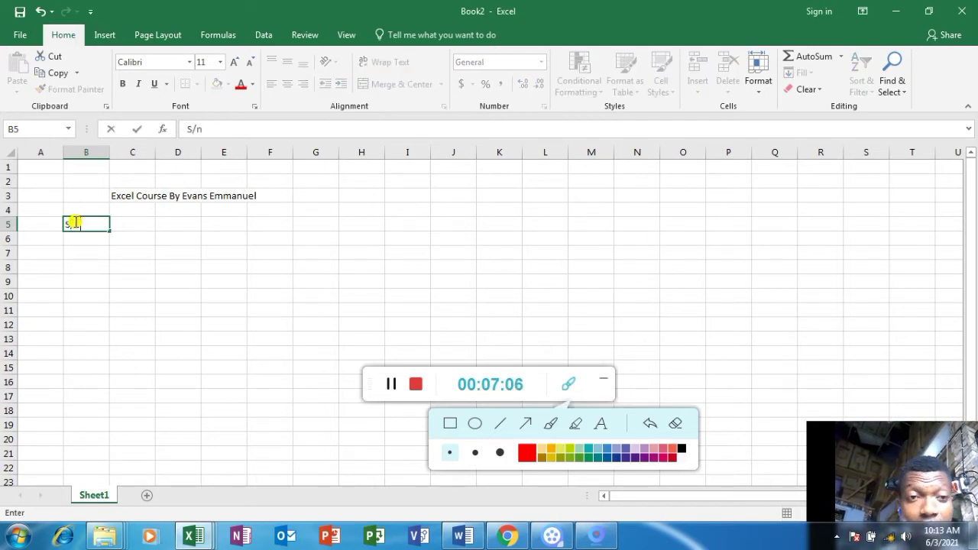
text(N)
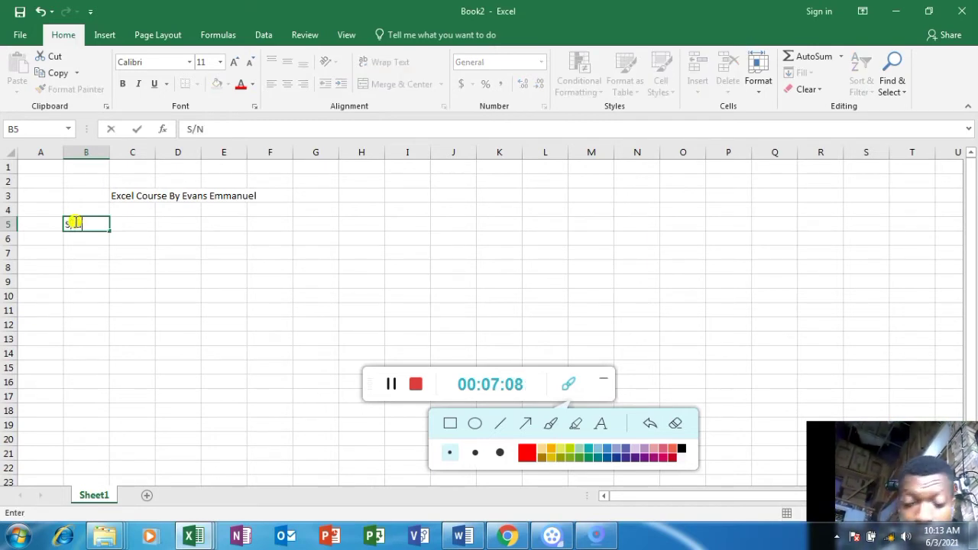
key(Tab)
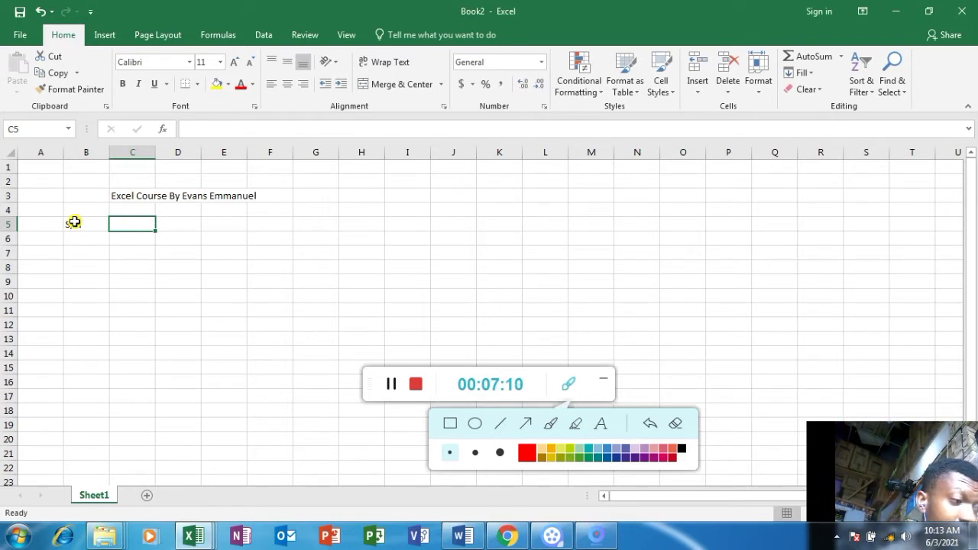
text(Things we will cover Tofas)
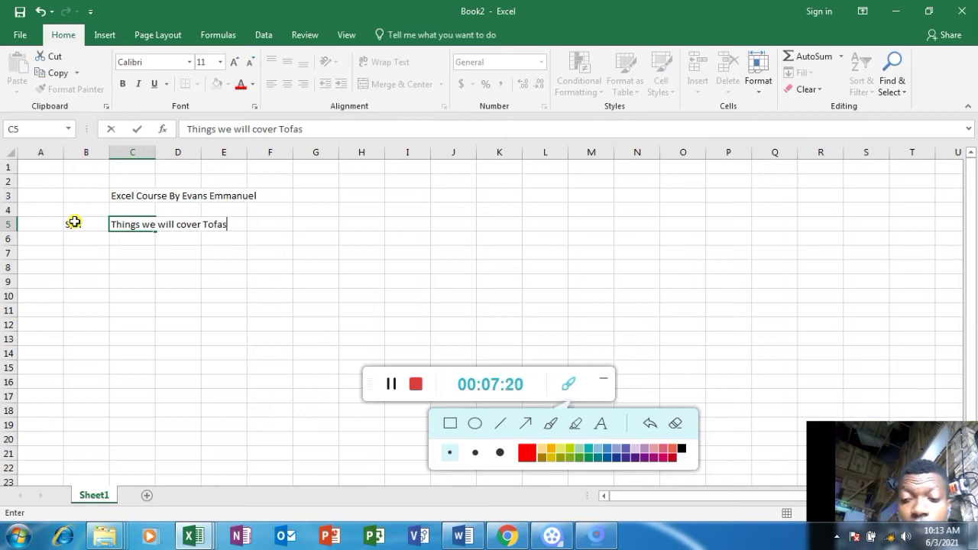
key(BackSpace)
key(BackSpace)
key(BackSpace)
key(BackSpace)
key(BackSpace)
key(BackSpace)
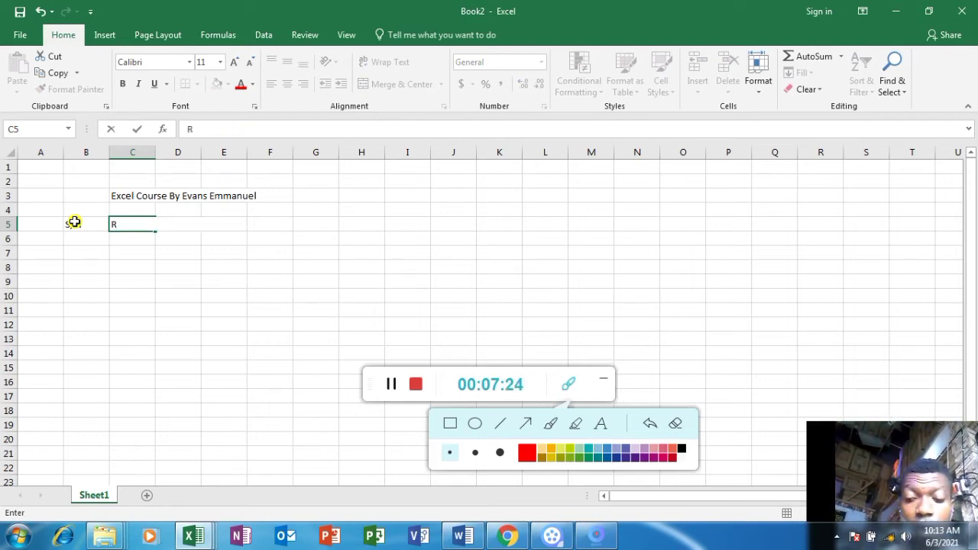
text(Tab)
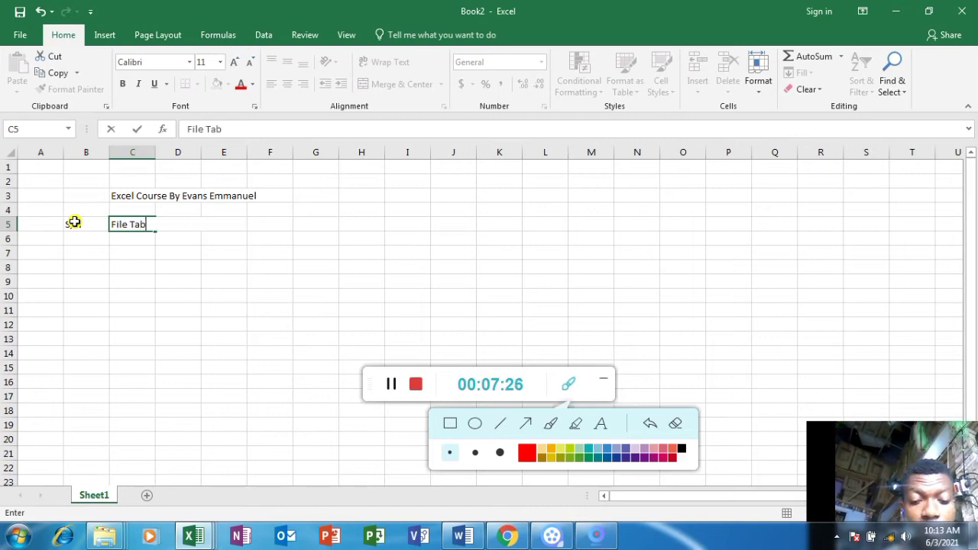
key(BackSpace)
key(BackSpace)
key(BackSpace)
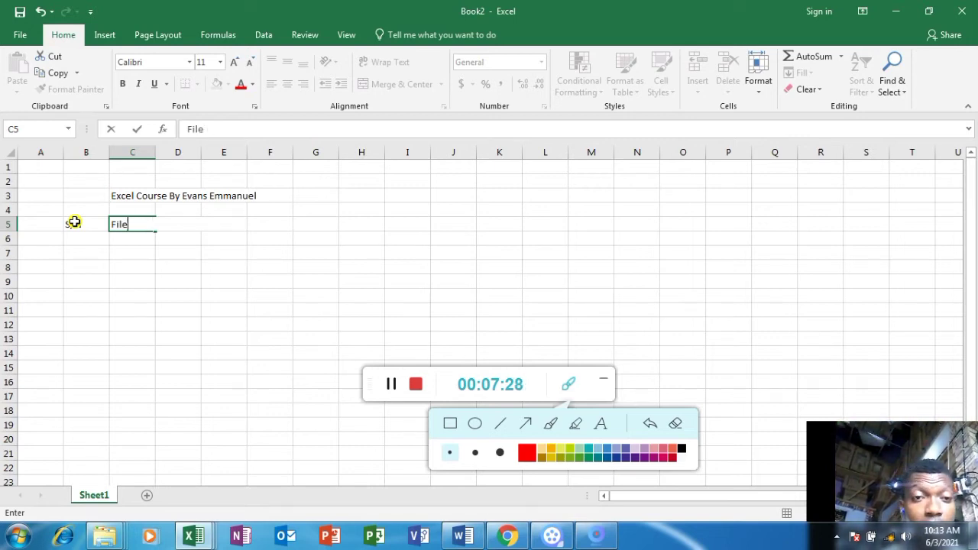
key(BackSpace)
key(BackSpace)
key(BackSpace)
text(Tab)
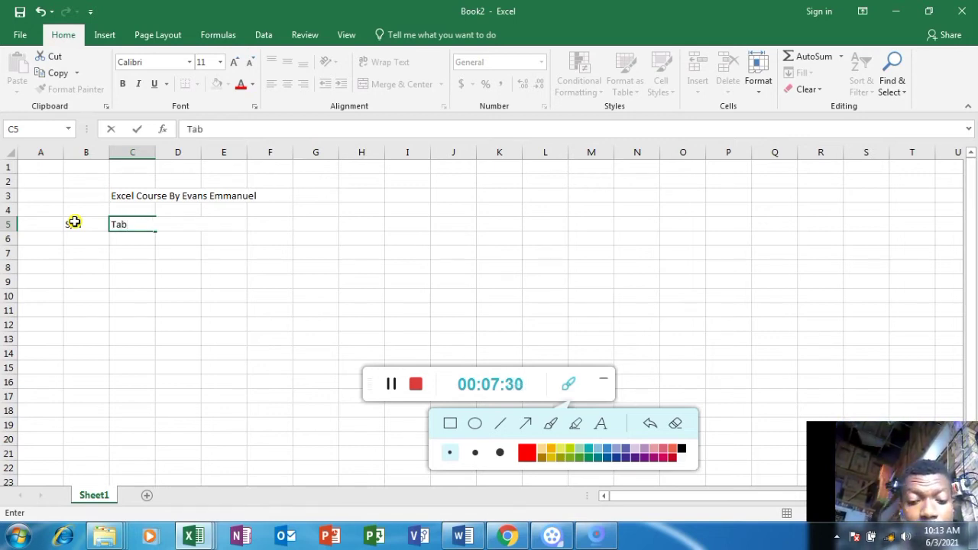
text(s)
key(Tab)
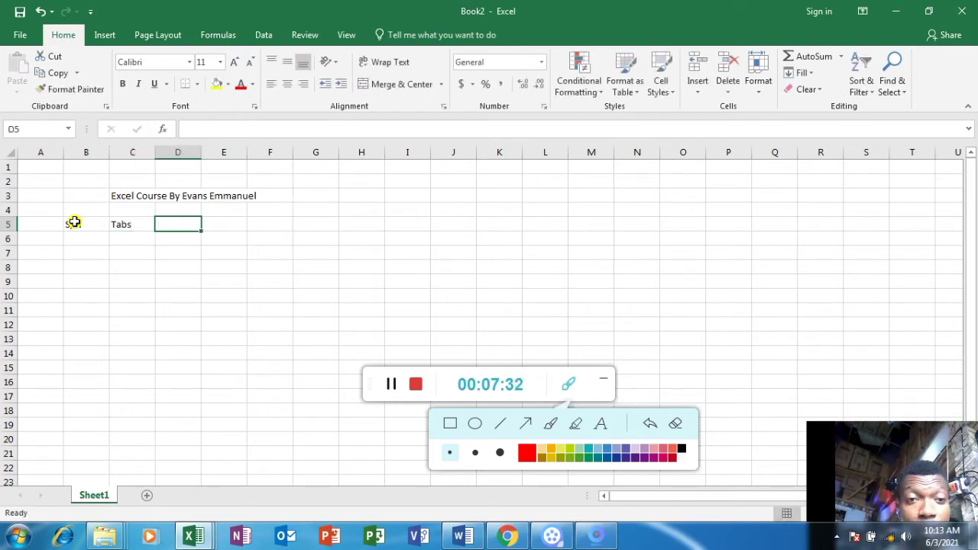
text(Each)
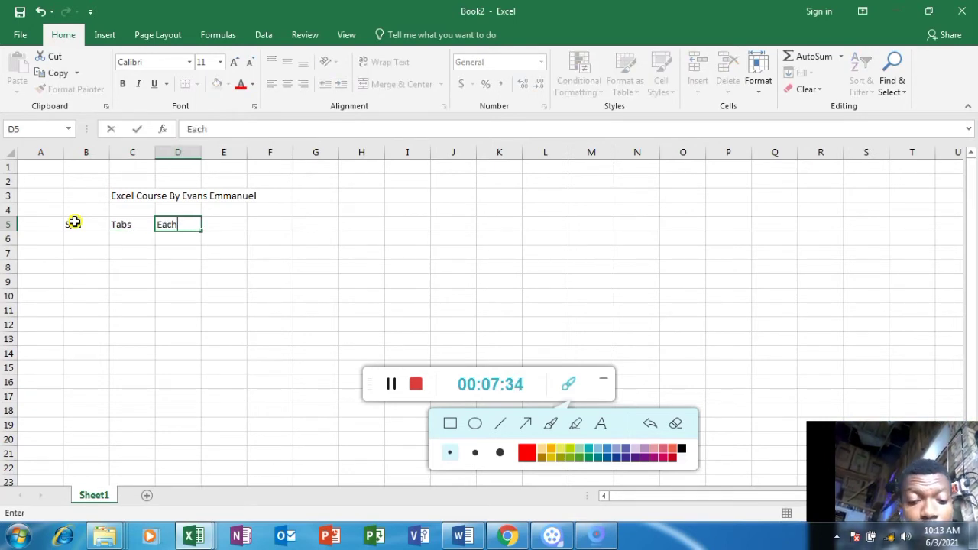
text(ompone)
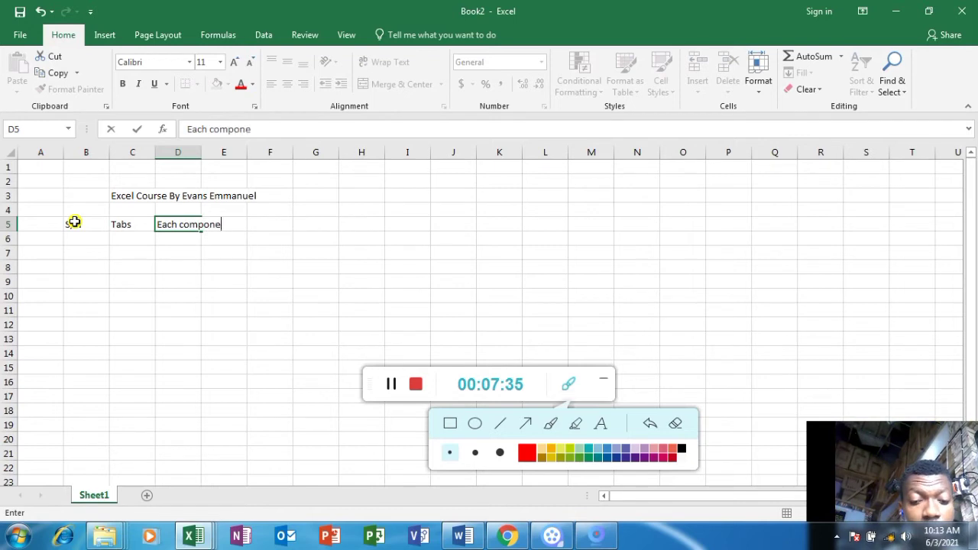
text(s)
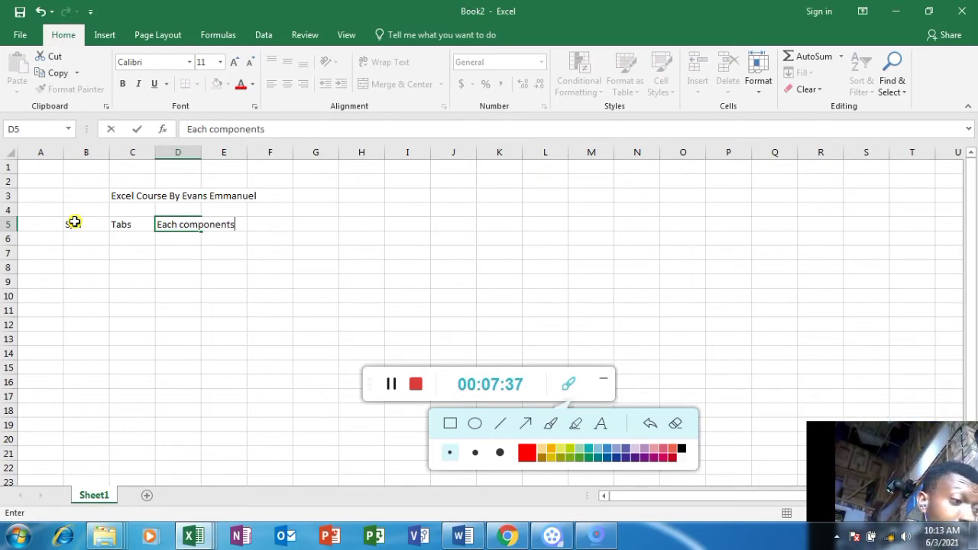
key(Tab)
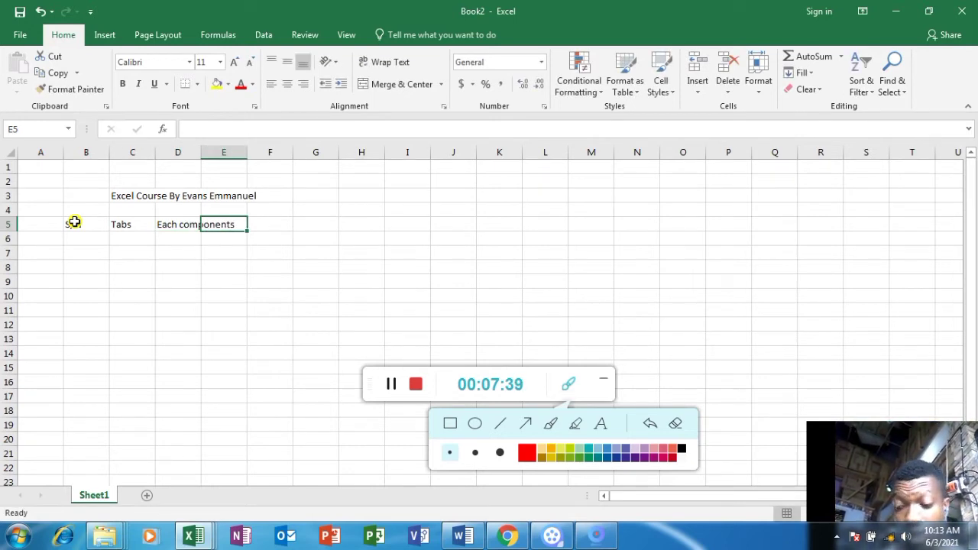
Fill B6:B8 with the serial numbers 1, 2 and 3
drag(7, 238, 102, 247)
click(92, 240)
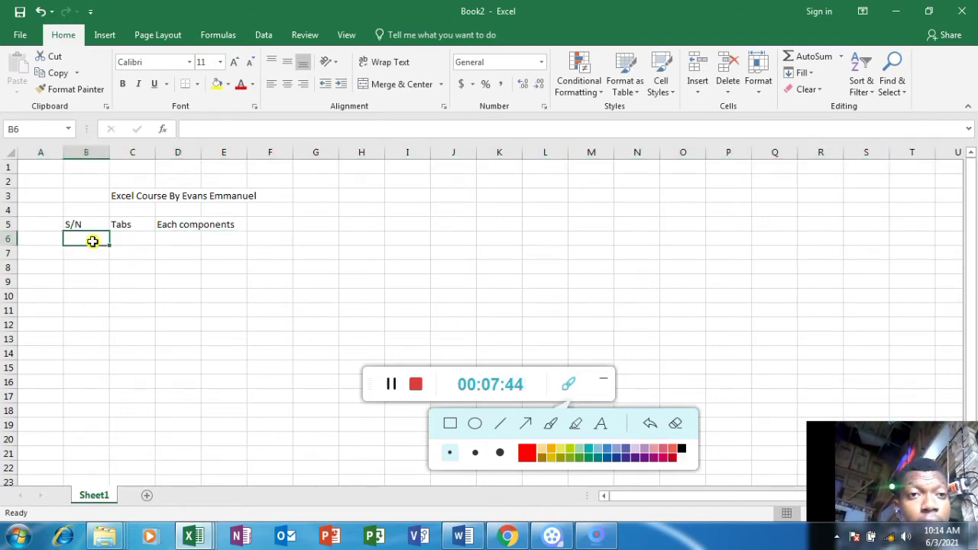
text(1)
key(Return)
text(2)
key(Return)
text(3)
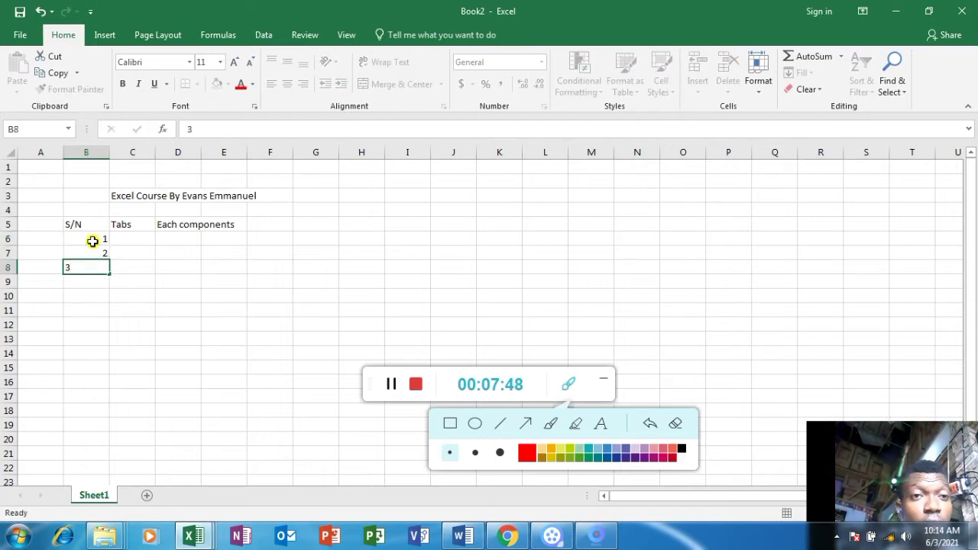
key(Up)
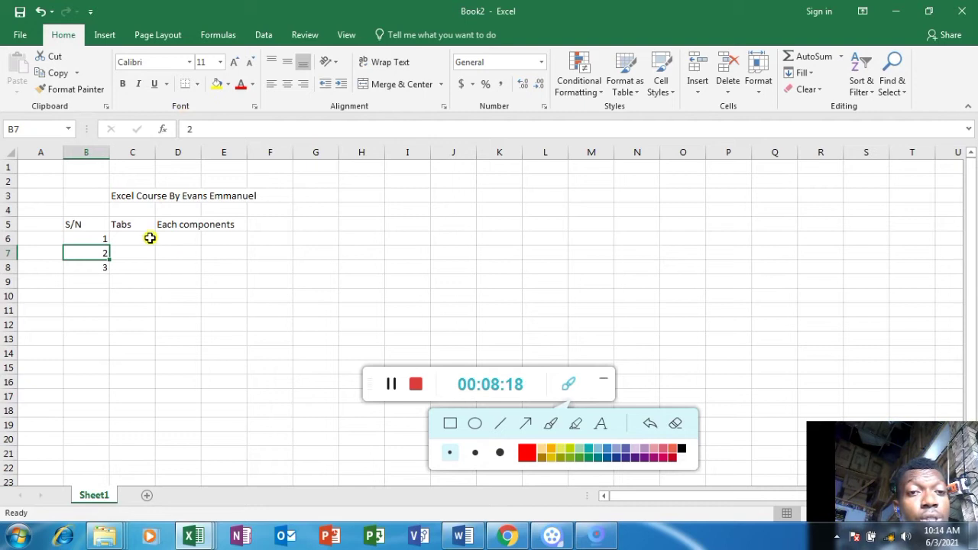
click(124, 199)
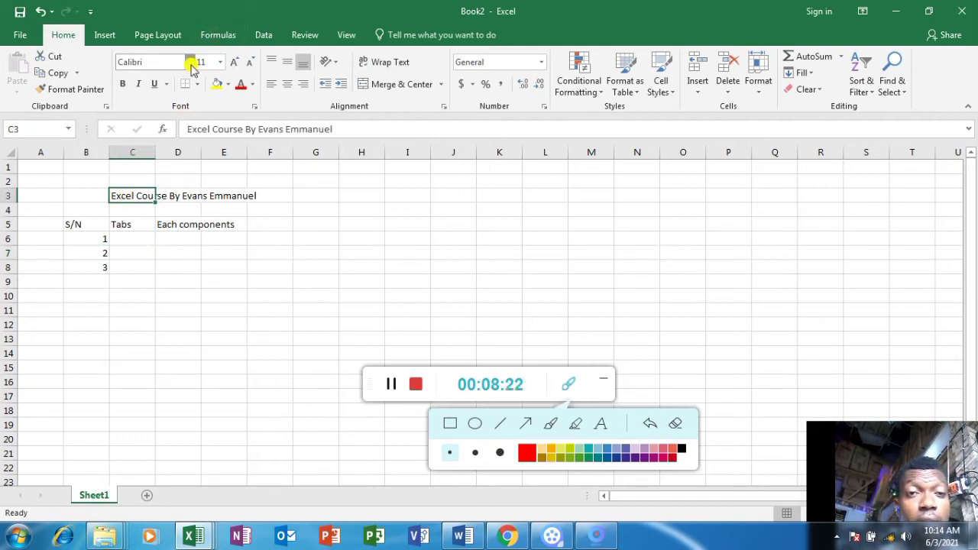
Change the C3 title font to Algerian, then to Cooper Black
click(189, 63)
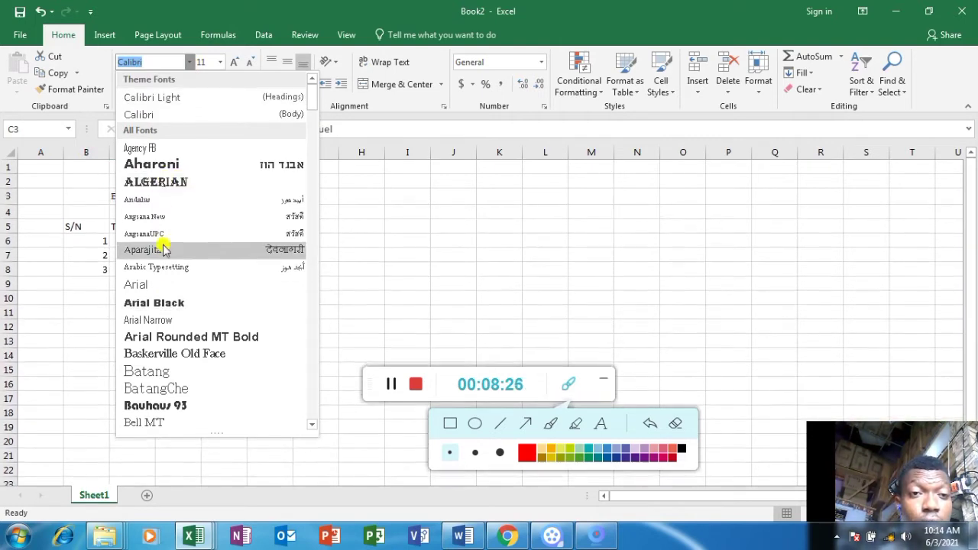
click(163, 182)
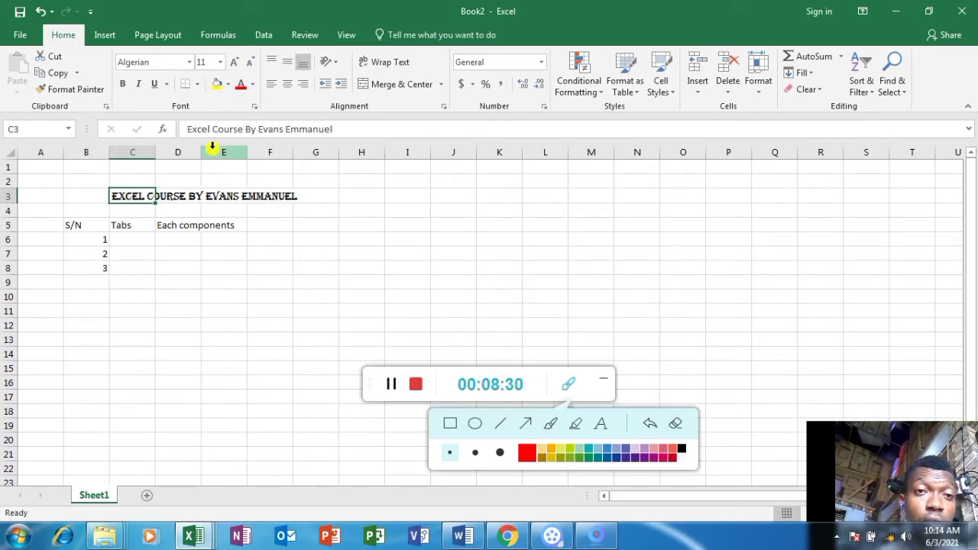
click(189, 62)
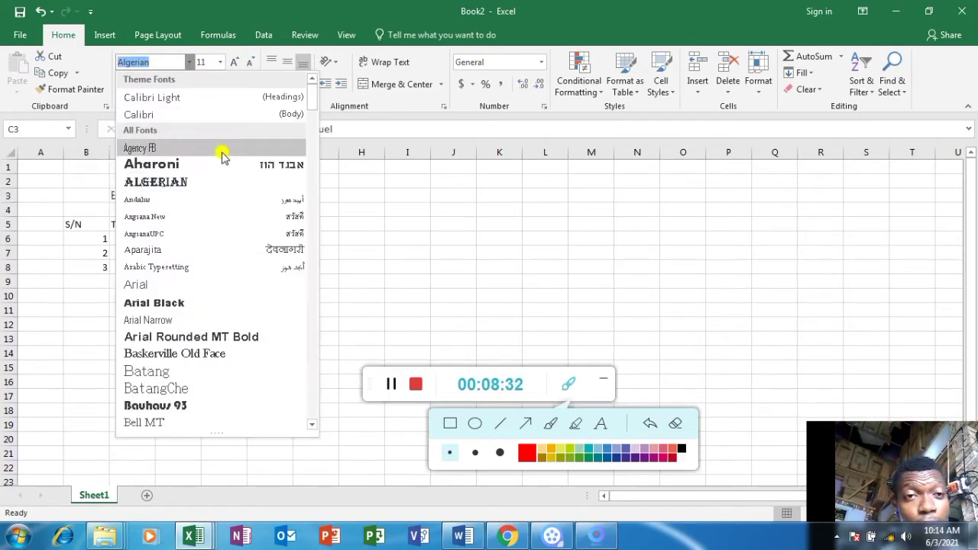
drag(312, 105, 318, 167)
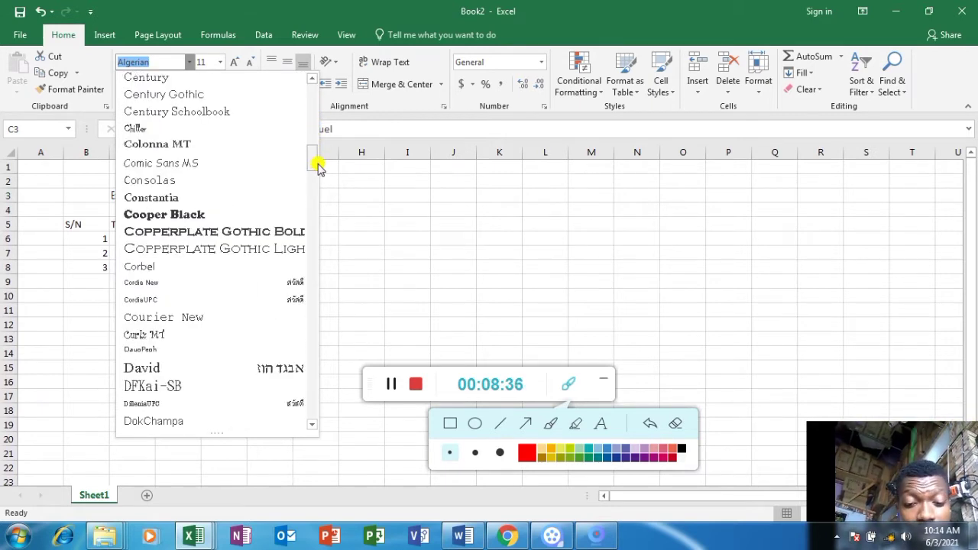
text(Cooper Black)
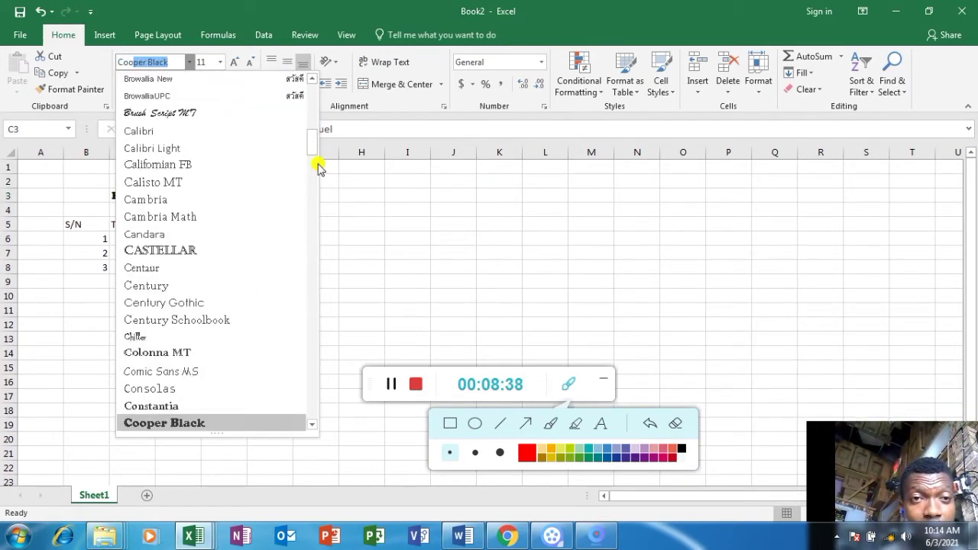
key(Return)
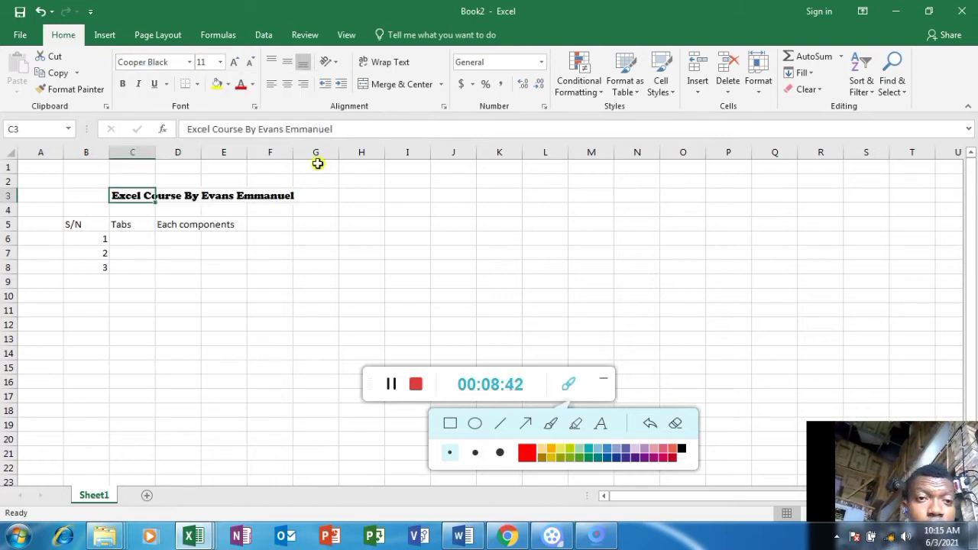
Toggle bold, italic and underline on and off for the title
click(128, 84)
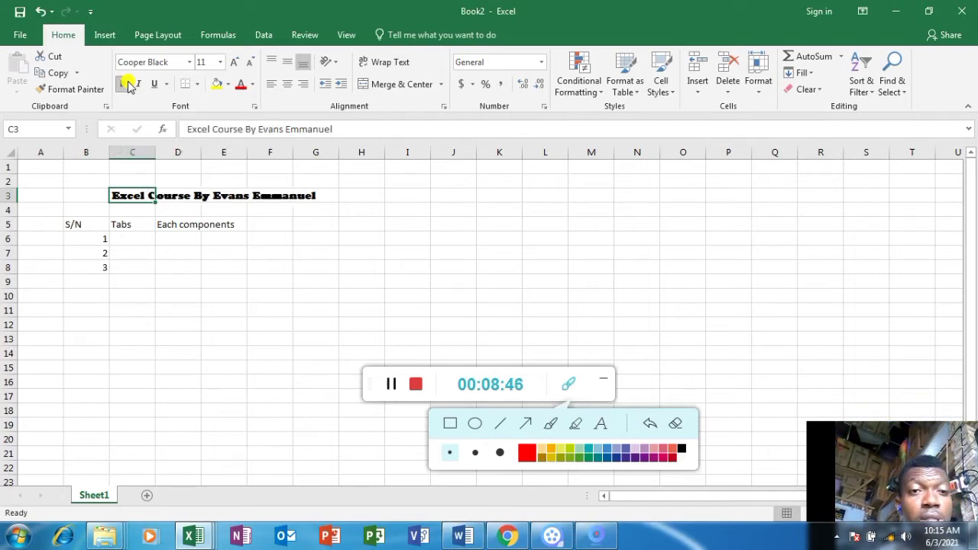
click(127, 84)
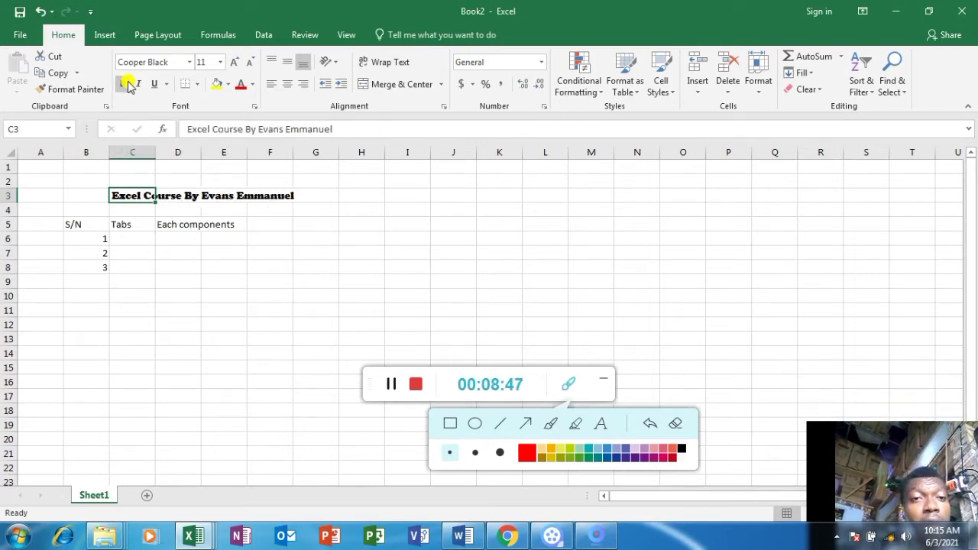
click(142, 86)
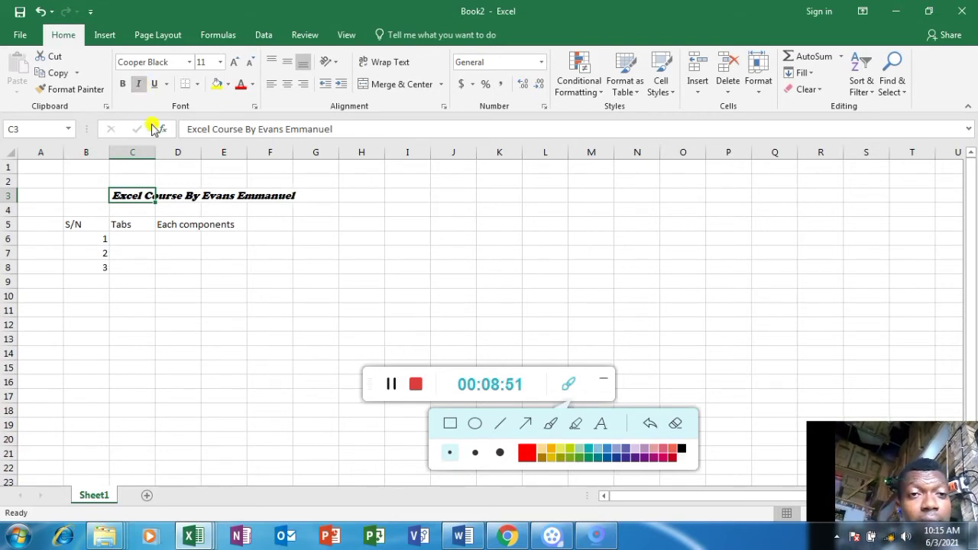
click(139, 86)
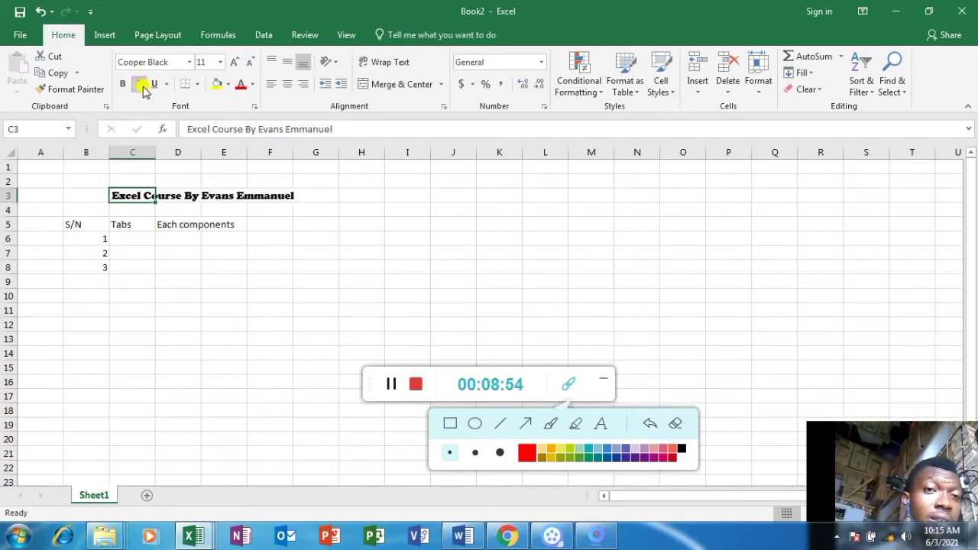
click(154, 84)
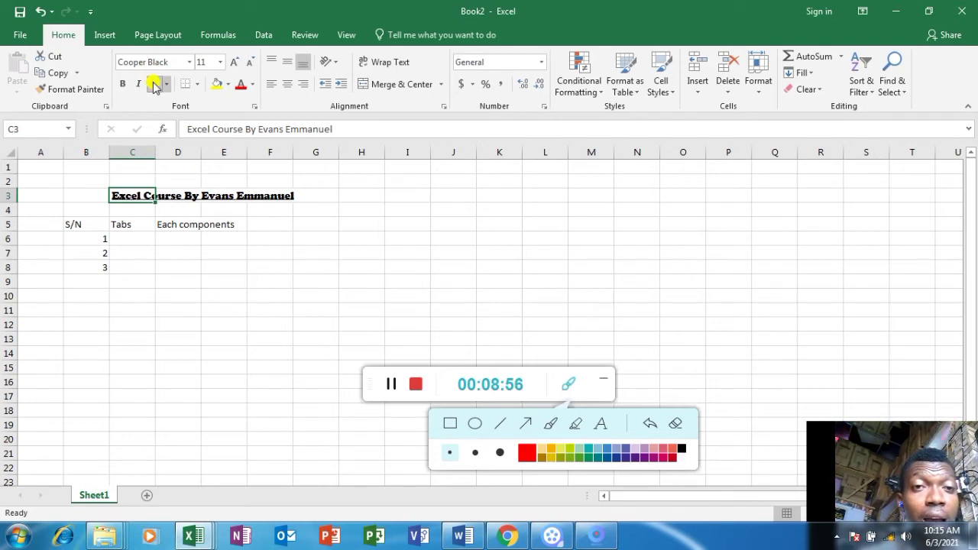
click(154, 85)
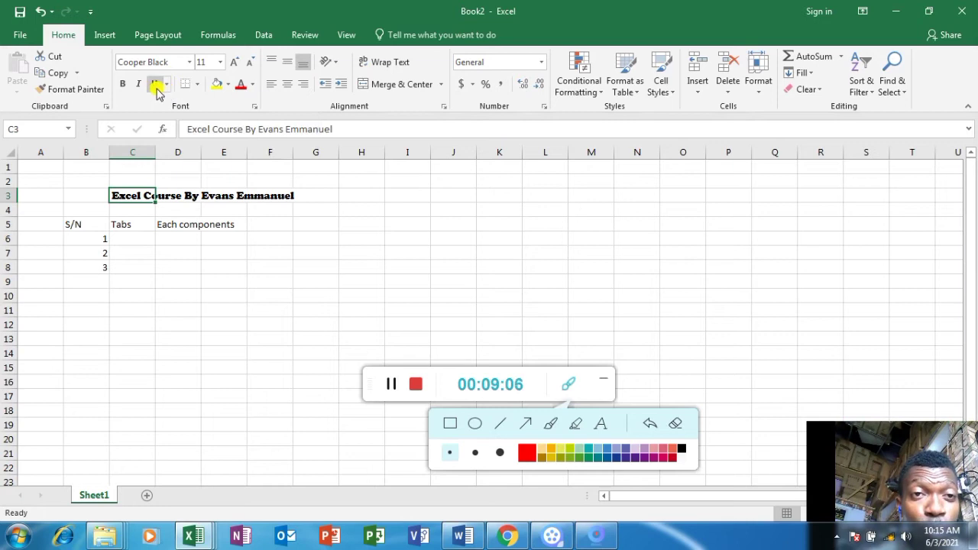
Try double and single underline styles on the title, then remove the underline
click(166, 85)
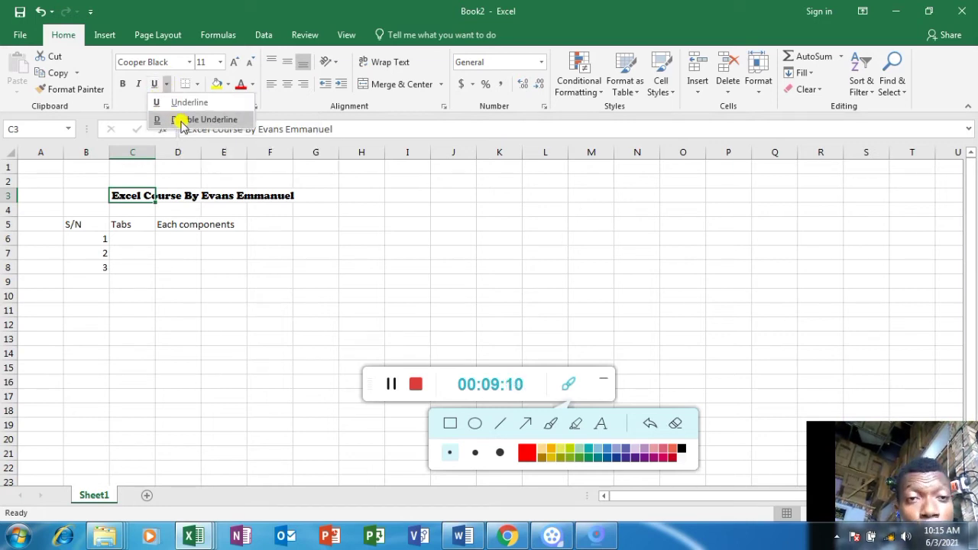
click(180, 120)
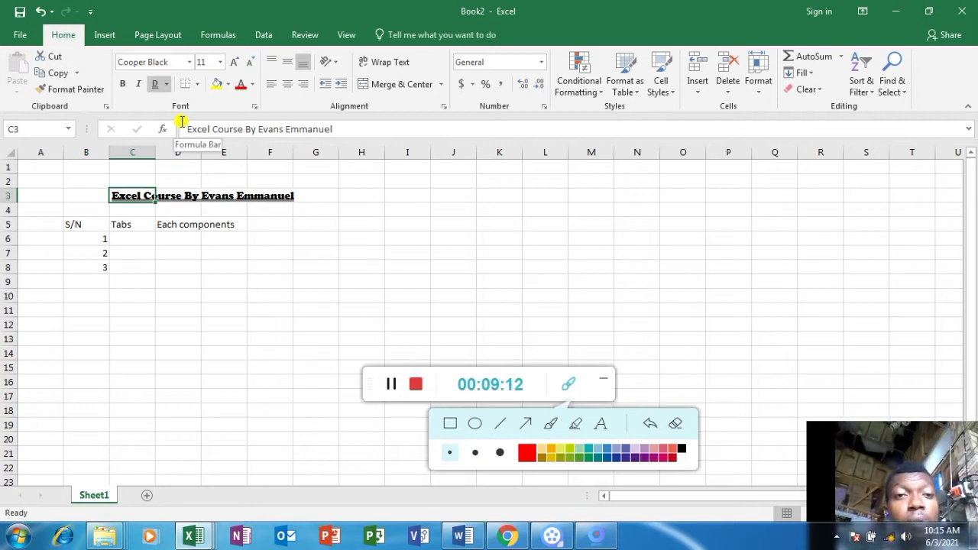
click(166, 84)
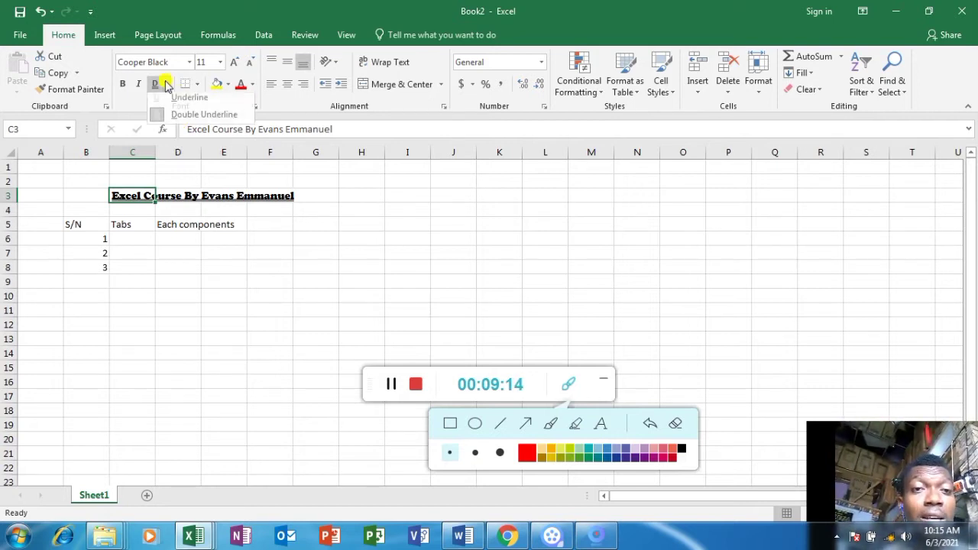
click(178, 102)
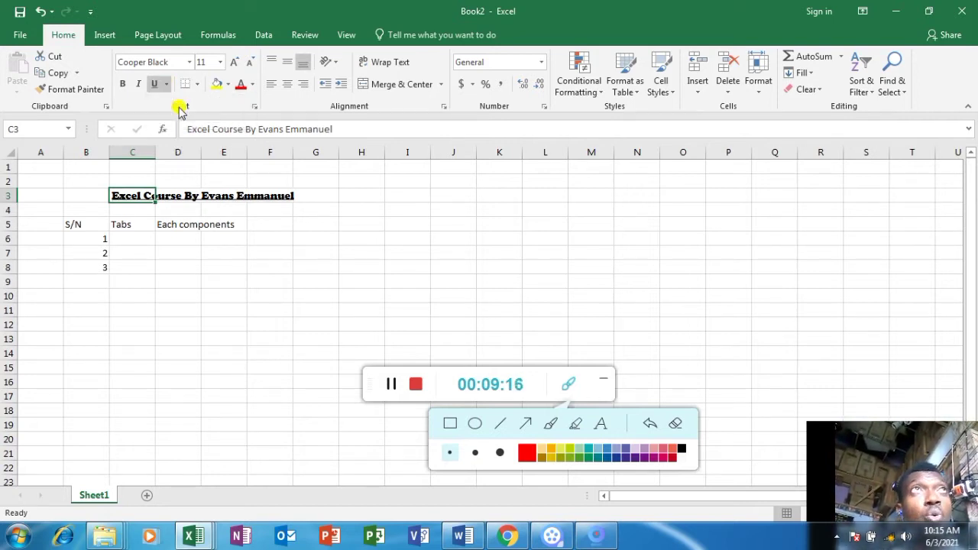
click(153, 85)
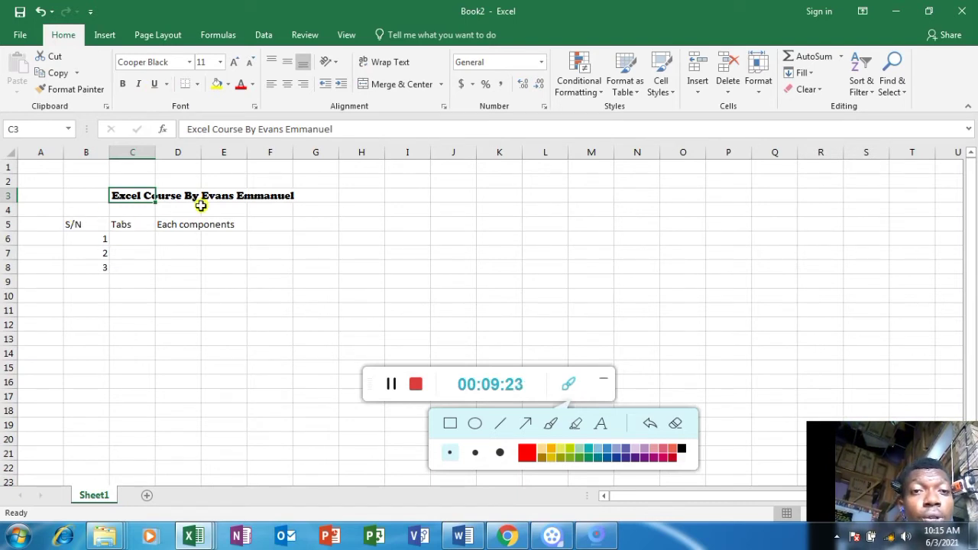
Set the title to 16 pt, enlarge it to 20, then shrink it to 14
click(220, 63)
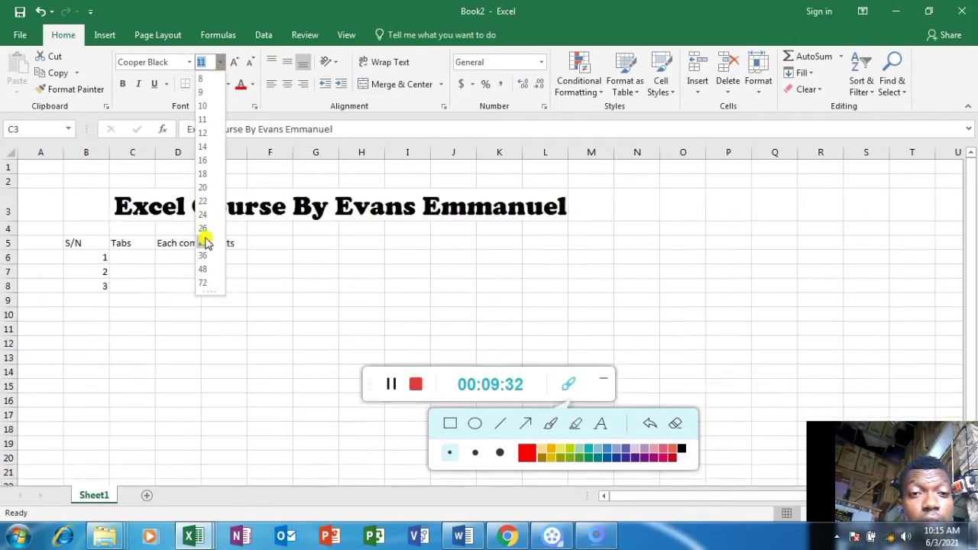
click(204, 160)
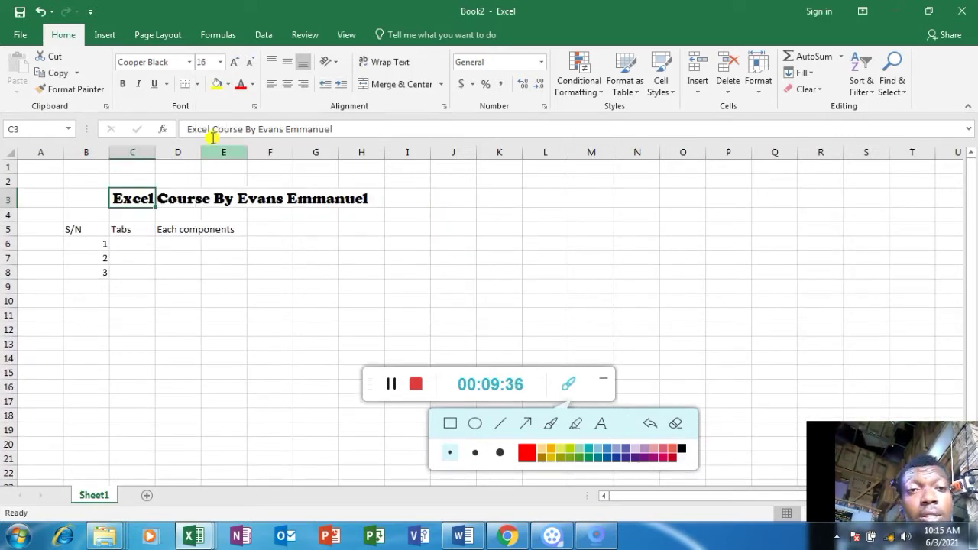
click(235, 64)
click(235, 64)
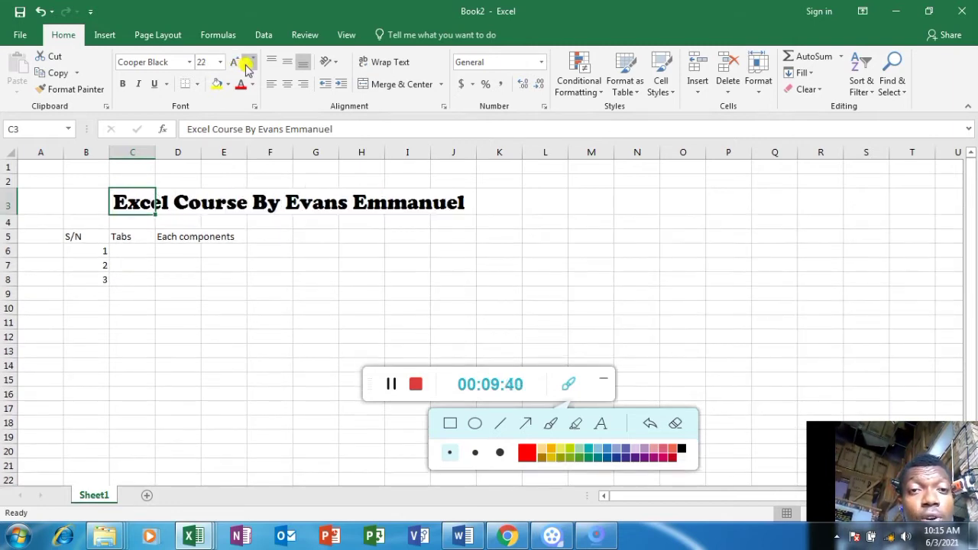
click(249, 66)
click(249, 66)
click(249, 66)
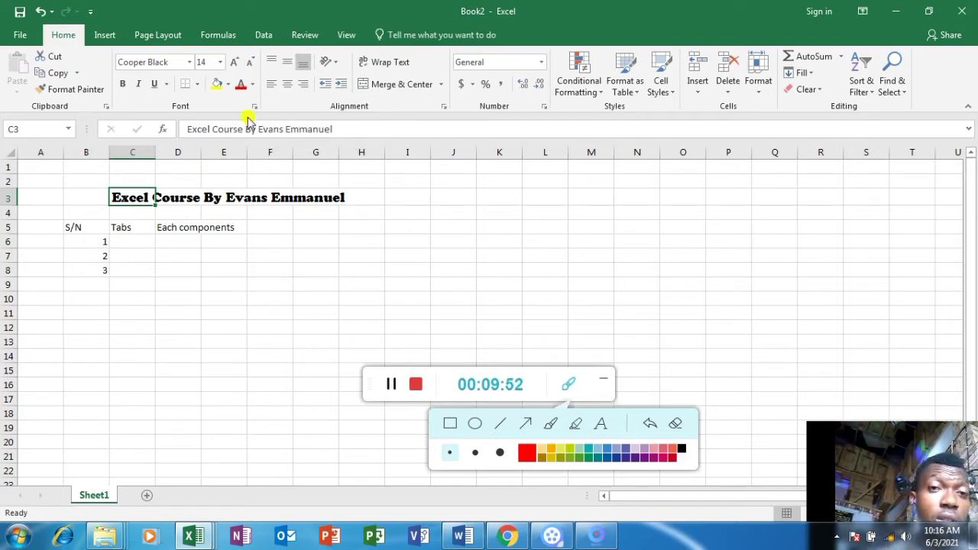
Colour the title text red, then change it to blue
click(242, 89)
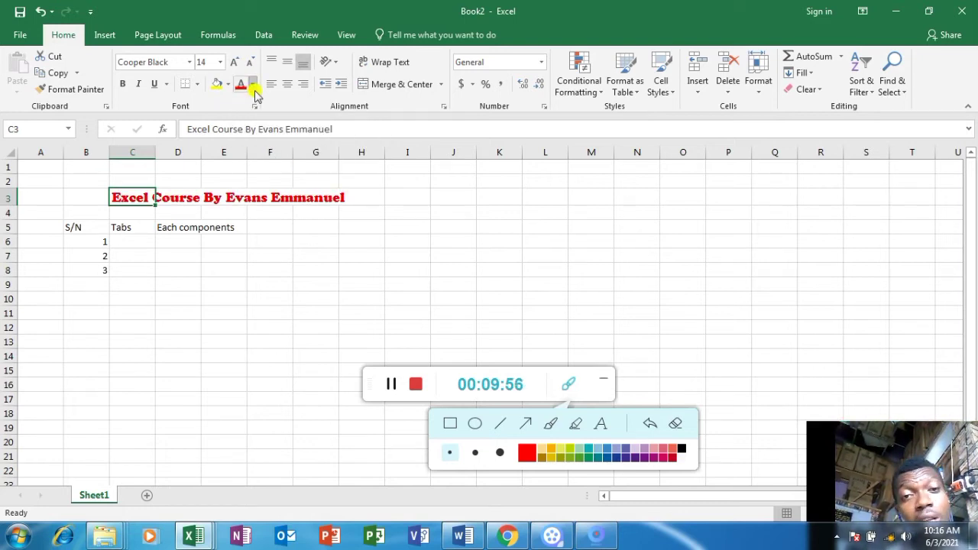
click(253, 84)
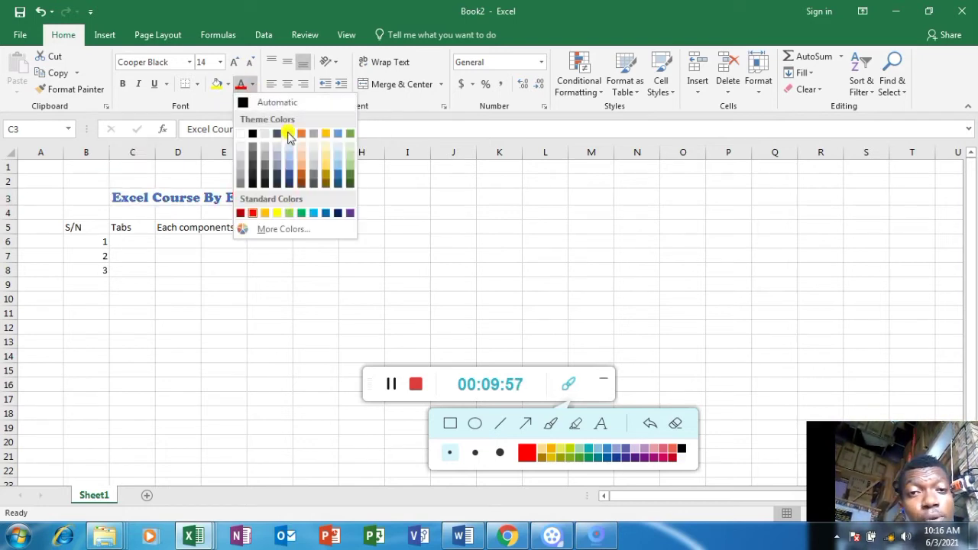
click(289, 134)
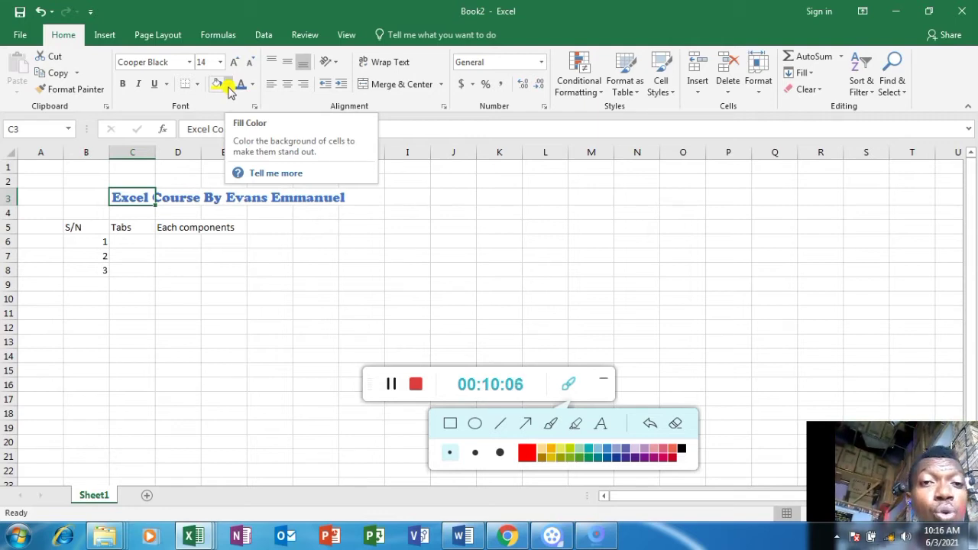
Fill C3 with black and widen column C to fit the title
click(228, 84)
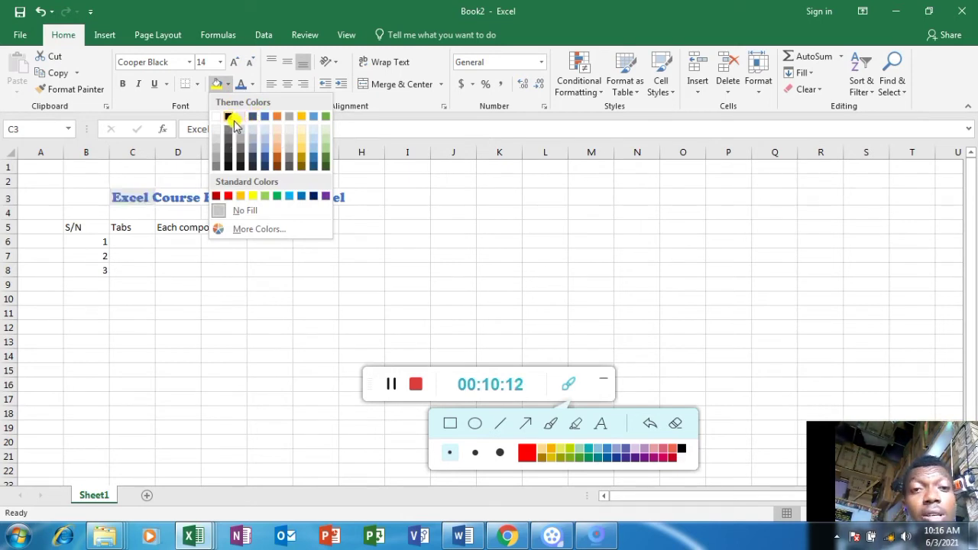
click(227, 118)
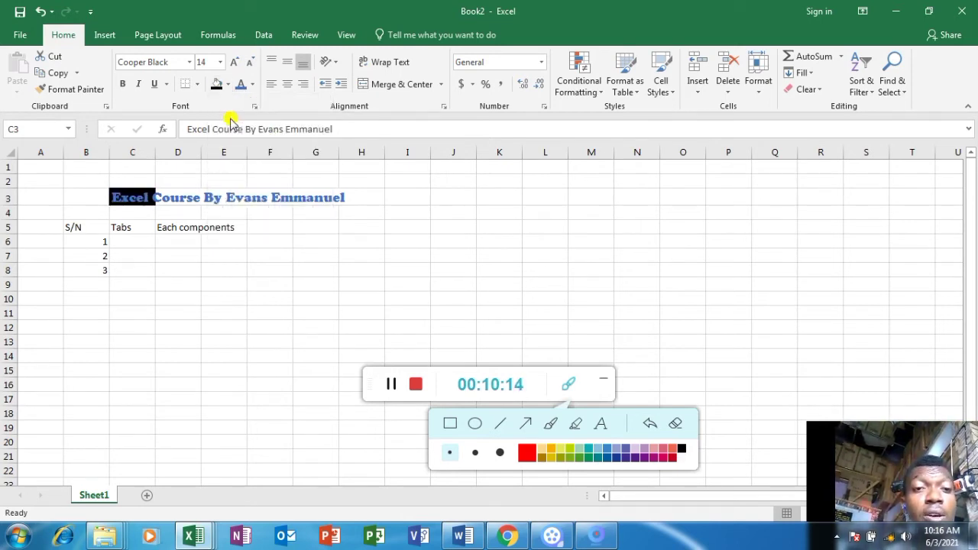
click(233, 327)
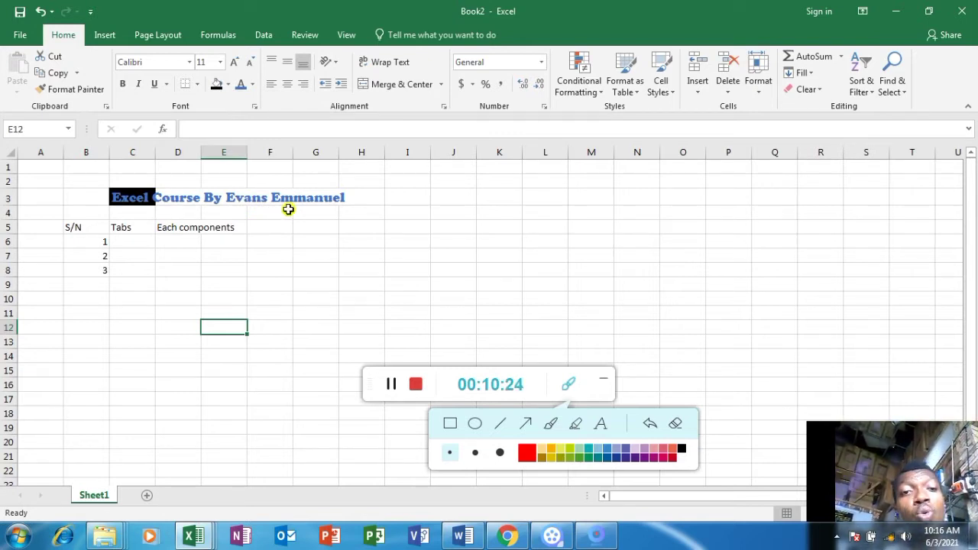
mouse_move(153, 151)
mouse_down()
mouse_move(338, 174)
mouse_move(363, 162)
mouse_move(173, 164)
mouse_up()
Remove the black fill from C3 by setting No Fill
click(132, 196)
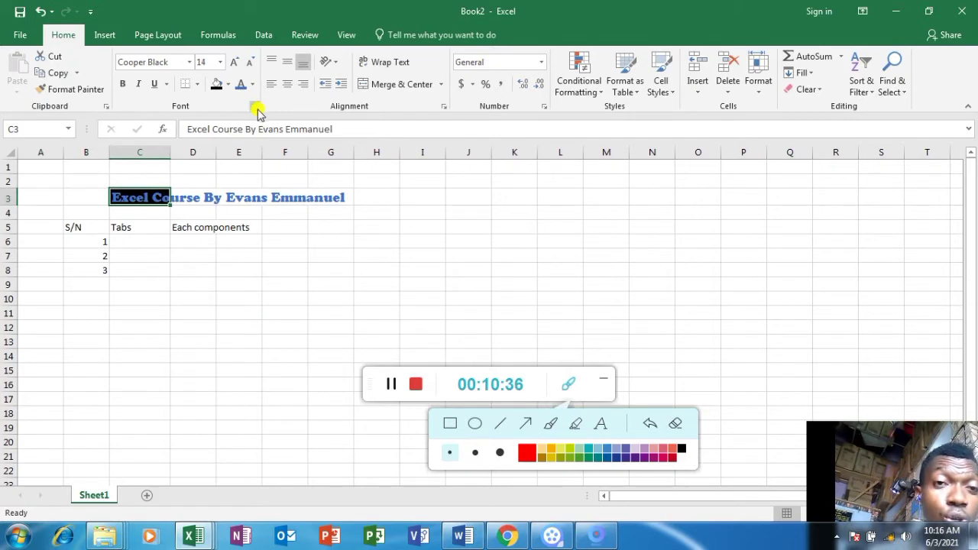
click(228, 84)
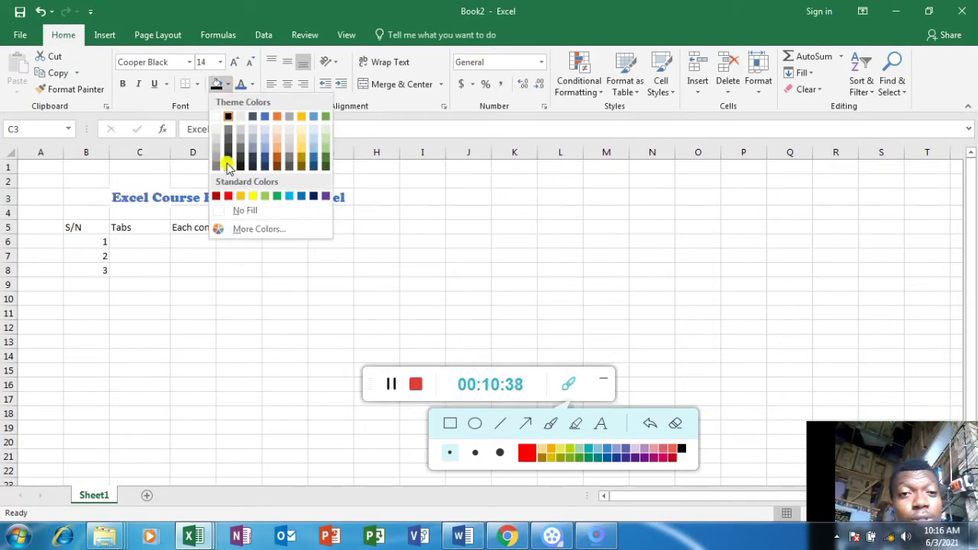
click(229, 210)
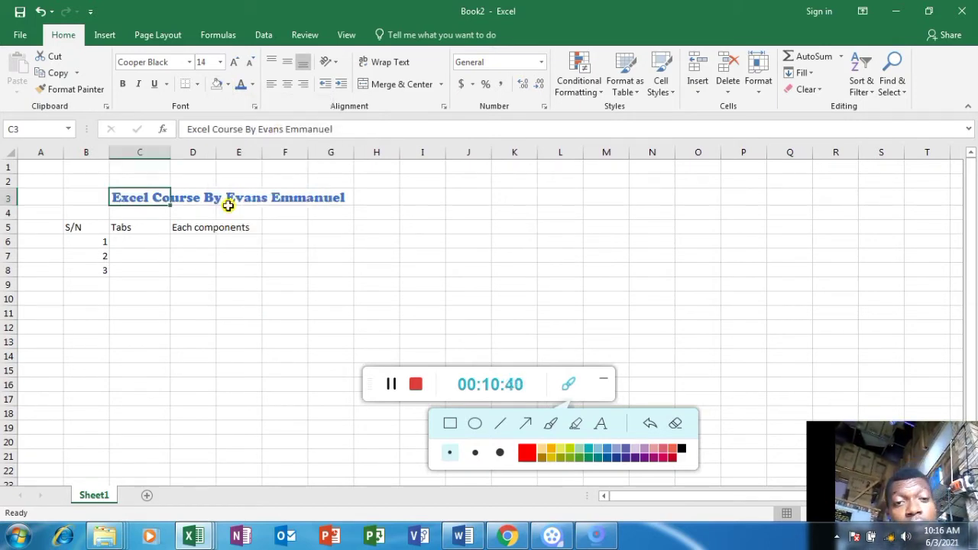
click(97, 243)
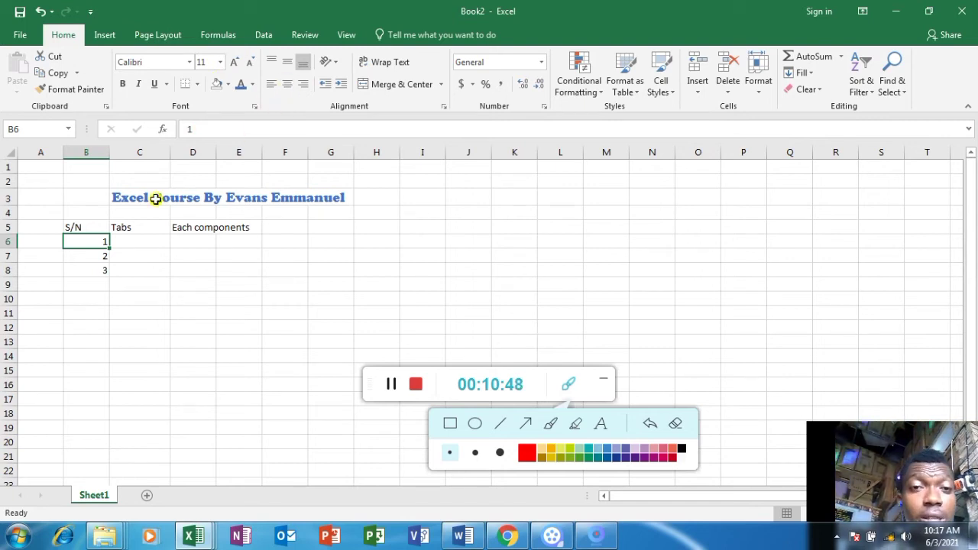
click(122, 201)
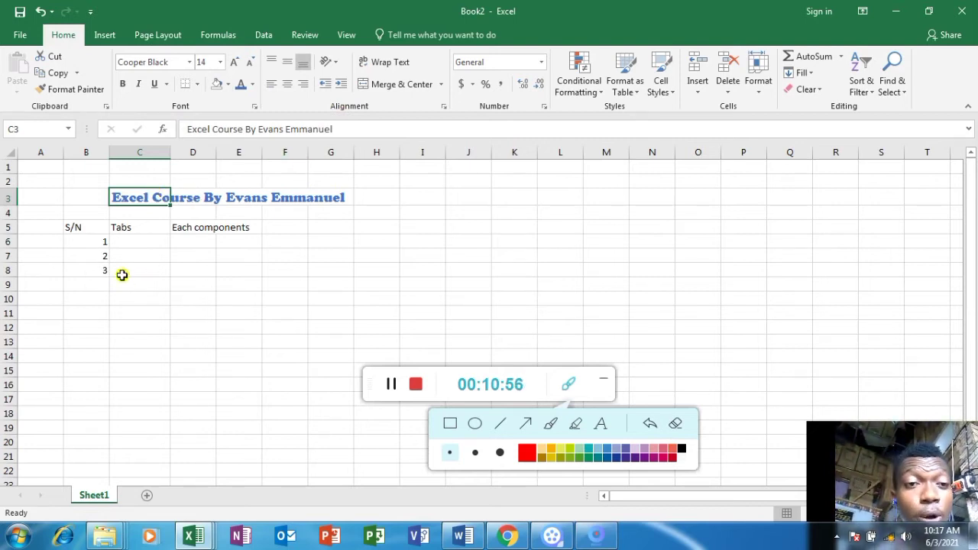
Try centre, left and right alignment on the serial numbers in B6:B11
drag(103, 242, 102, 307)
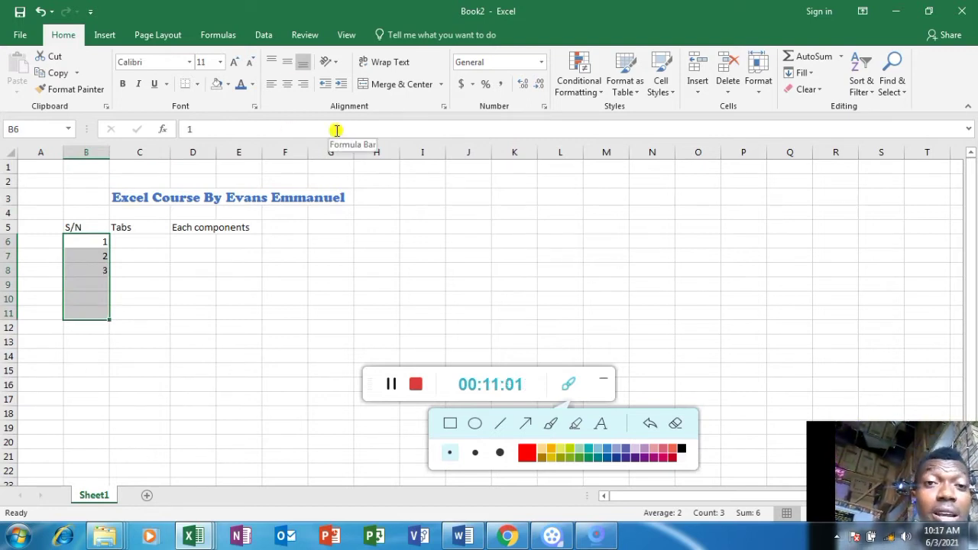
click(288, 85)
click(270, 85)
click(302, 86)
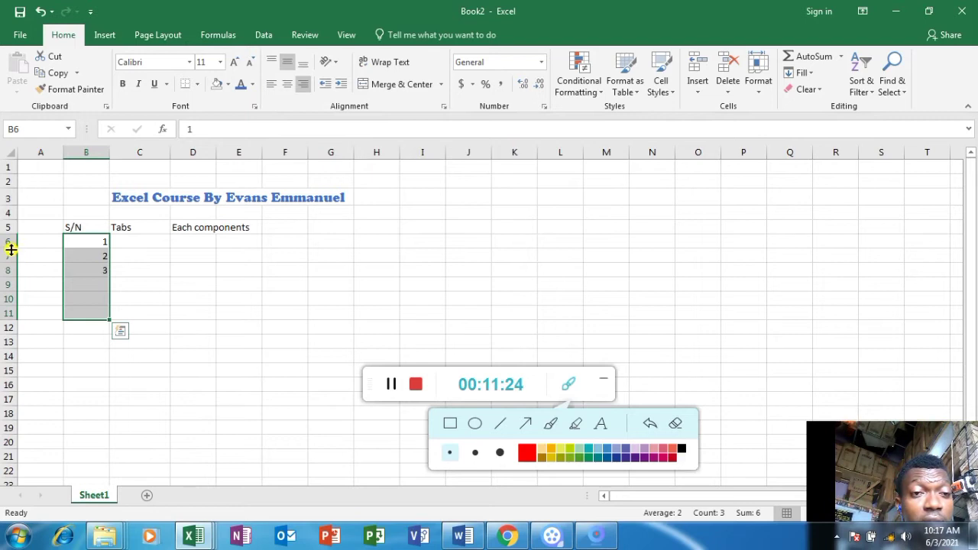
Make row 6 taller and try top, middle, bottom, left, centre and right alignment on B6
drag(12, 249, 10, 269)
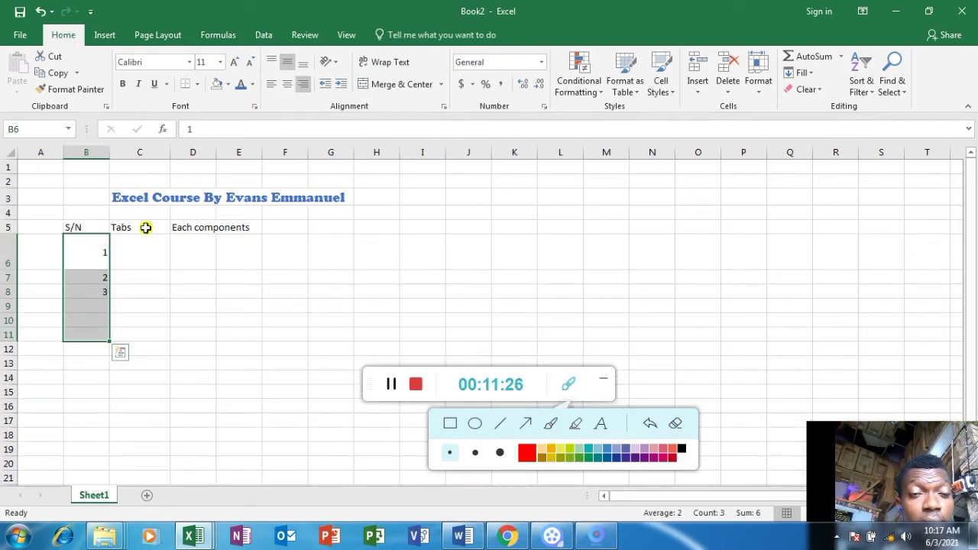
click(97, 247)
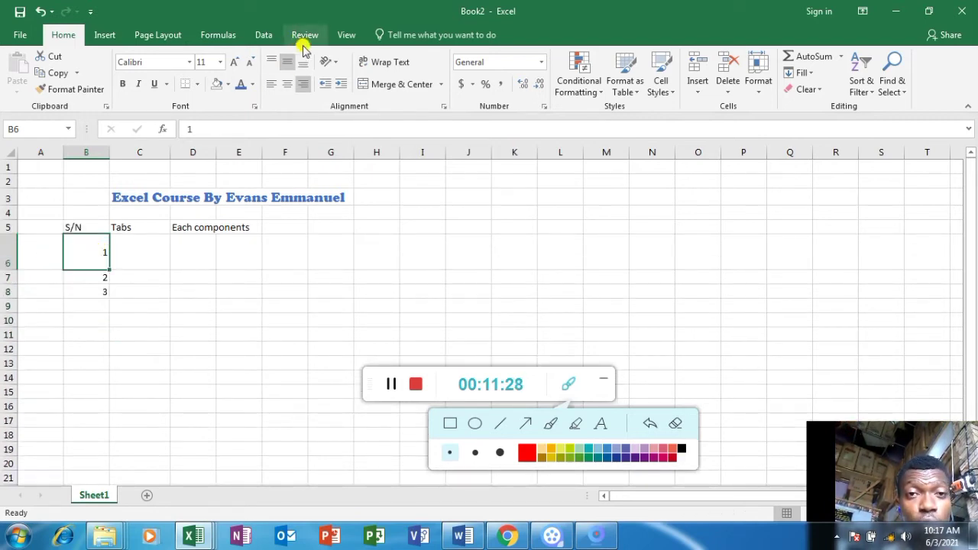
click(275, 63)
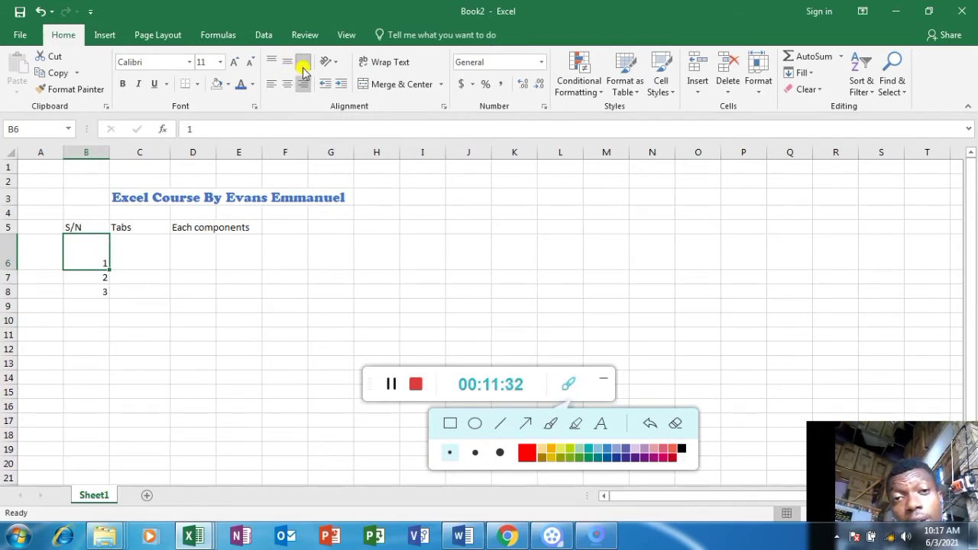
click(287, 64)
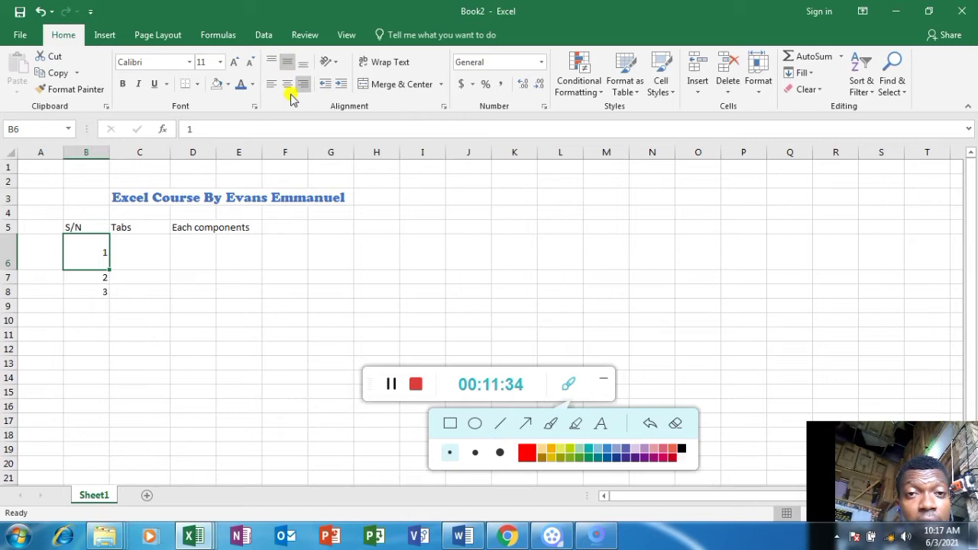
click(272, 85)
click(286, 85)
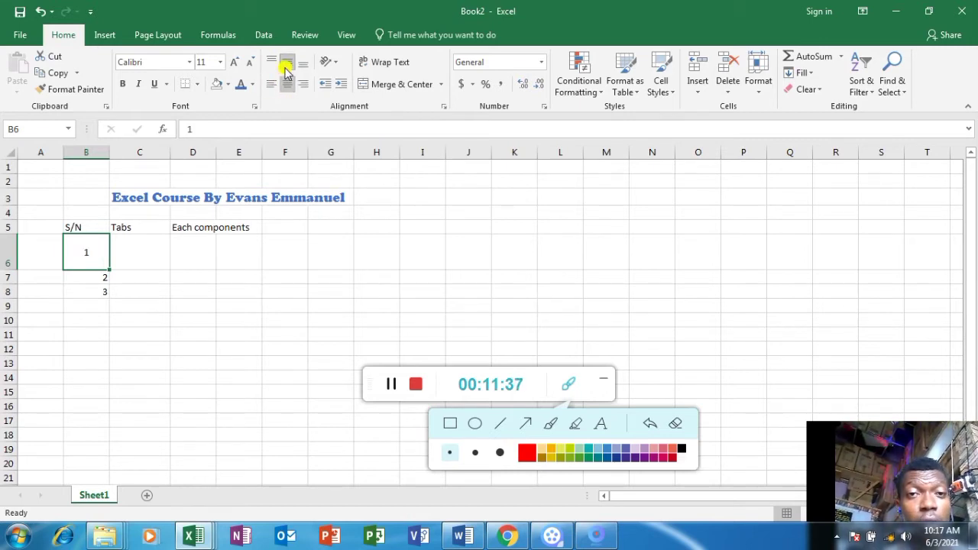
click(303, 62)
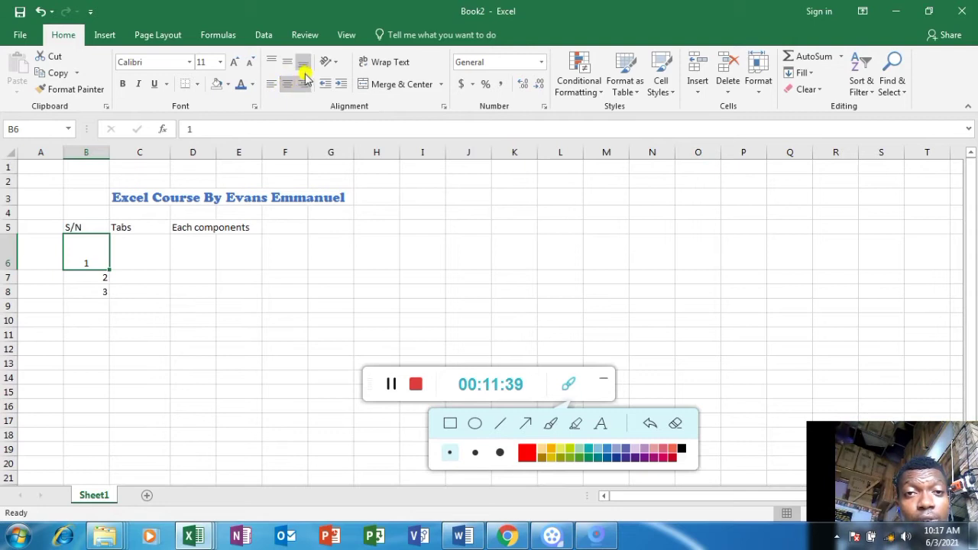
click(303, 85)
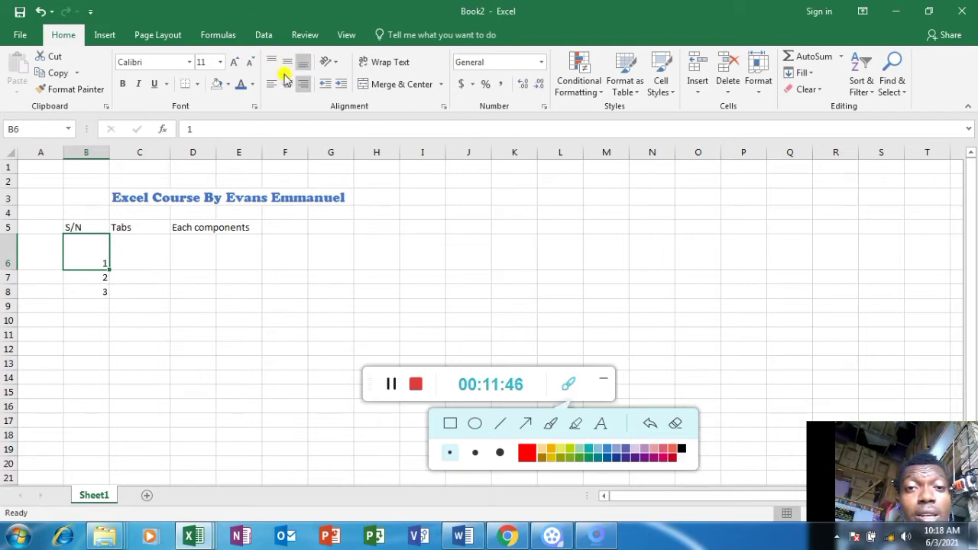
Shrink row 6 back down to a slightly shorter height
click(475, 424)
drag(267, 47, 319, 83)
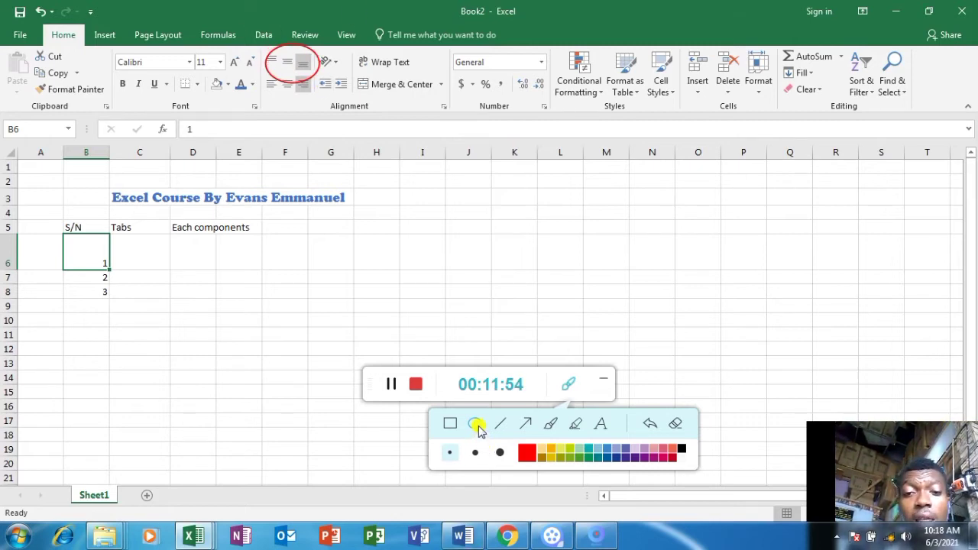
click(676, 424)
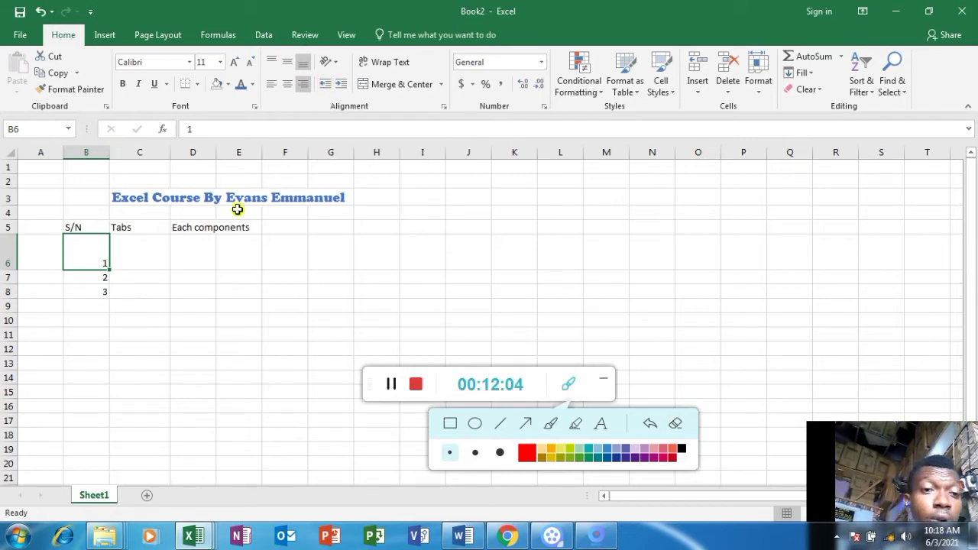
drag(7, 270, 7, 256)
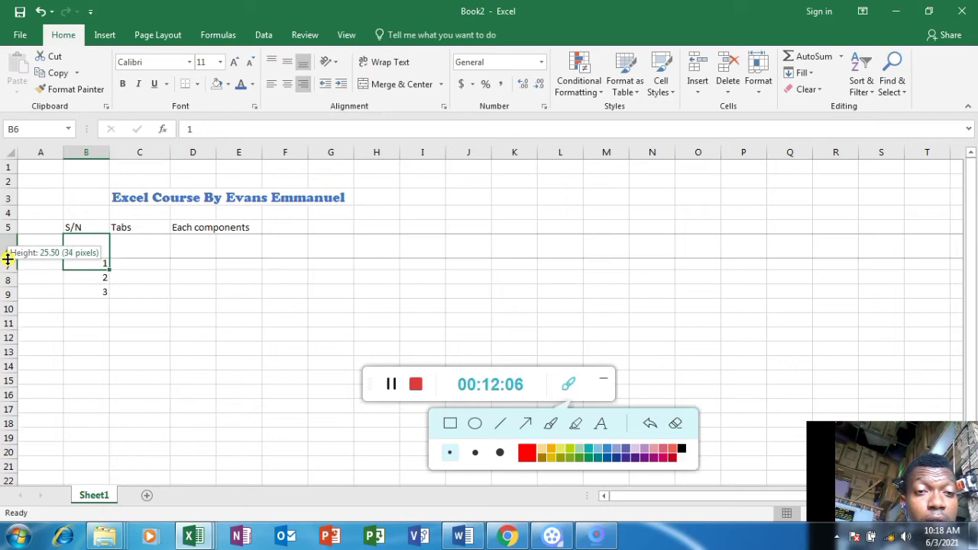
click(234, 277)
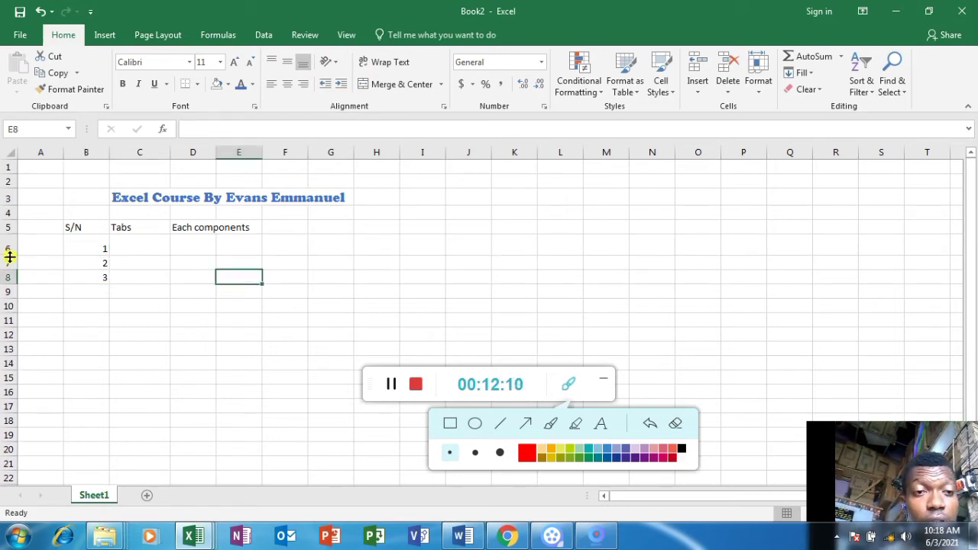
drag(8, 256, 8, 252)
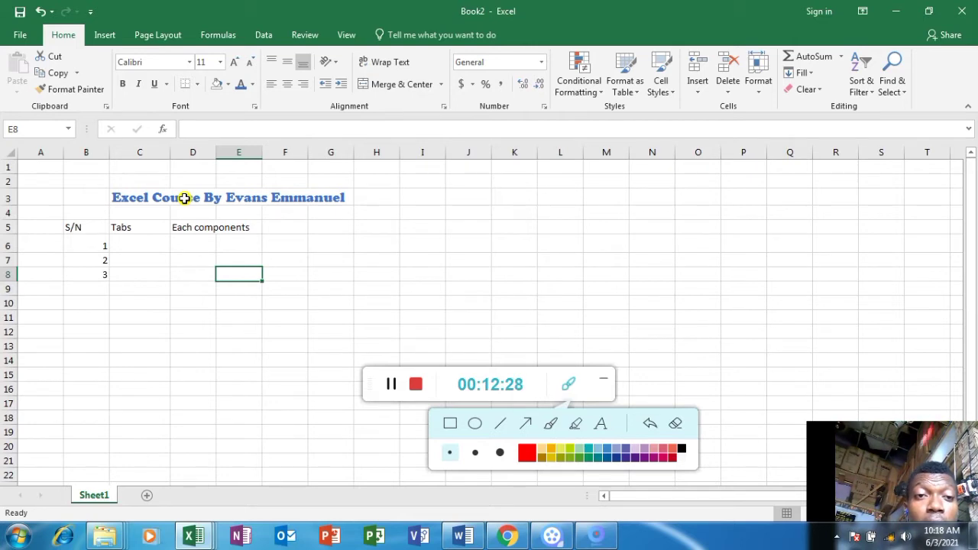
Step through the cells of row 3 from C3 to I3
click(121, 198)
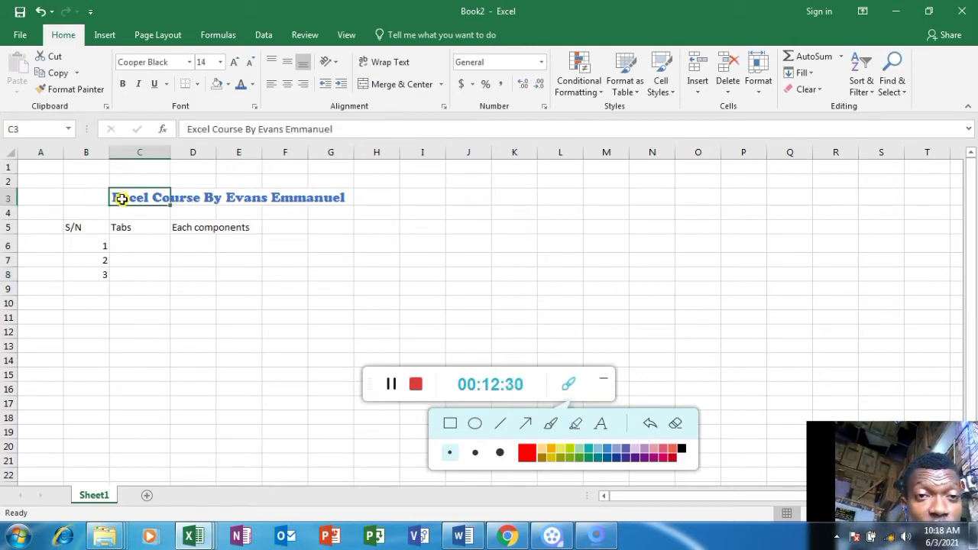
click(197, 196)
key(Right)
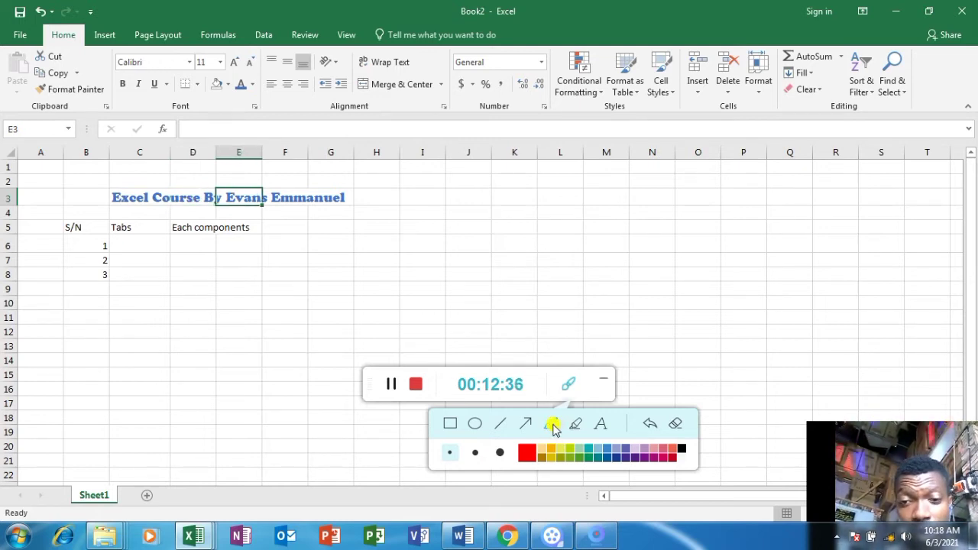
click(527, 424)
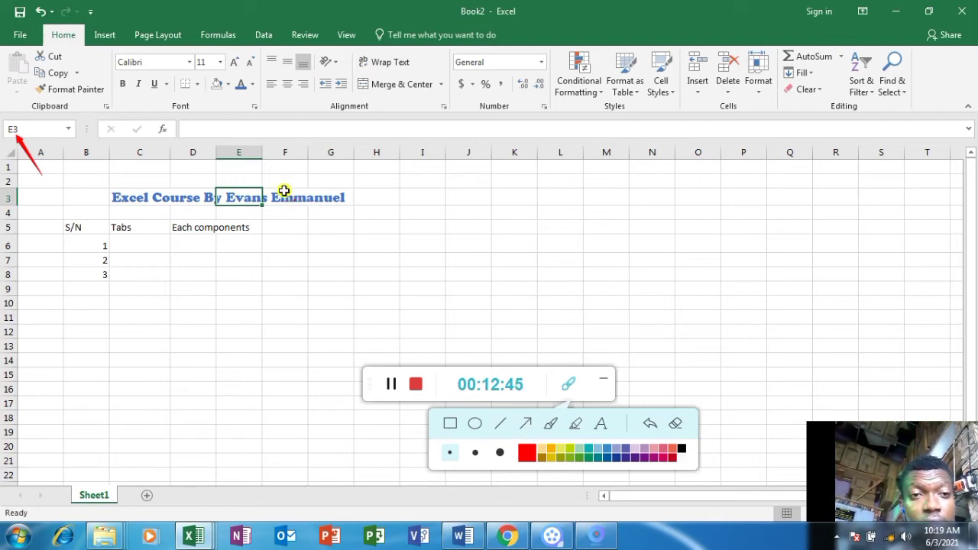
click(283, 191)
click(328, 205)
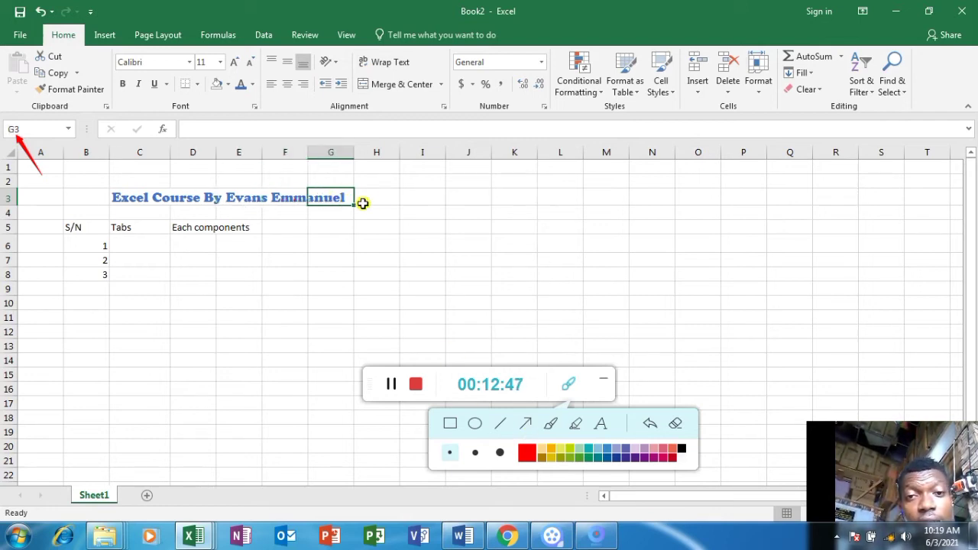
click(374, 200)
click(411, 198)
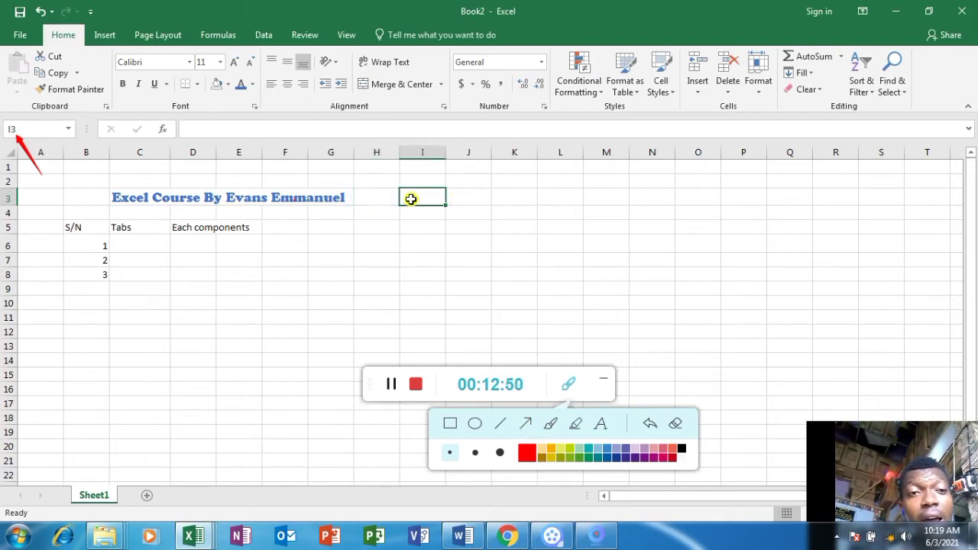
click(130, 198)
Merge and centre the course title across C3:I3
drag(142, 200, 389, 195)
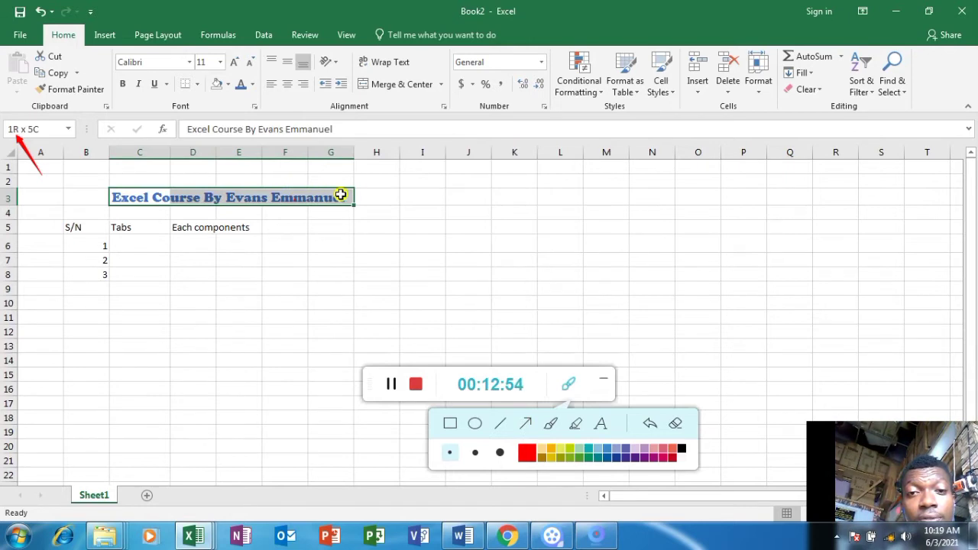
drag(395, 195, 440, 197)
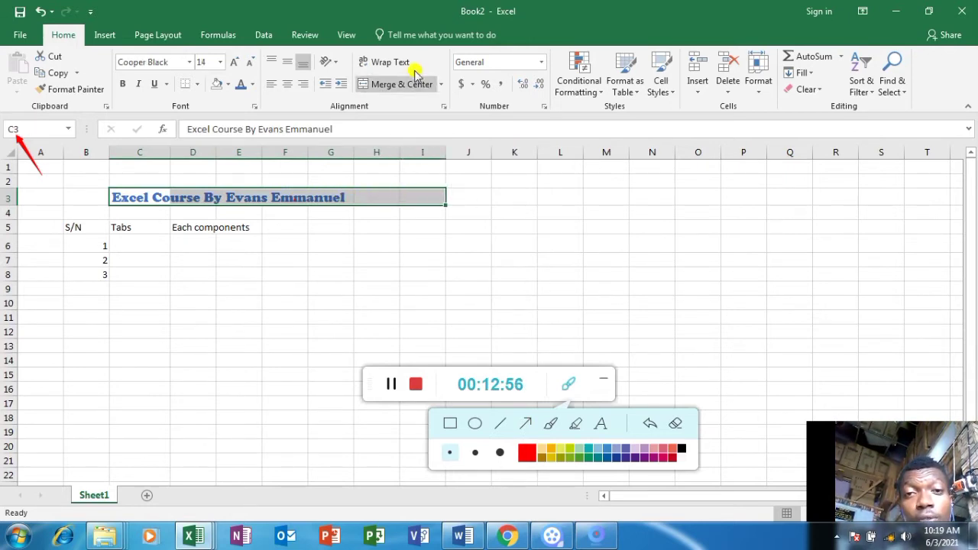
click(400, 85)
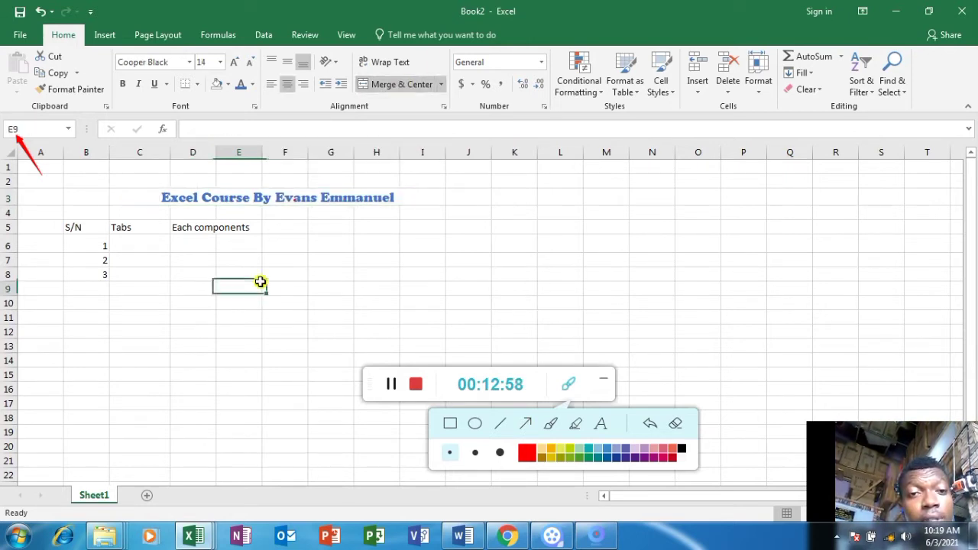
click(260, 286)
Check the merged title by alternating selection between it and J3
click(137, 198)
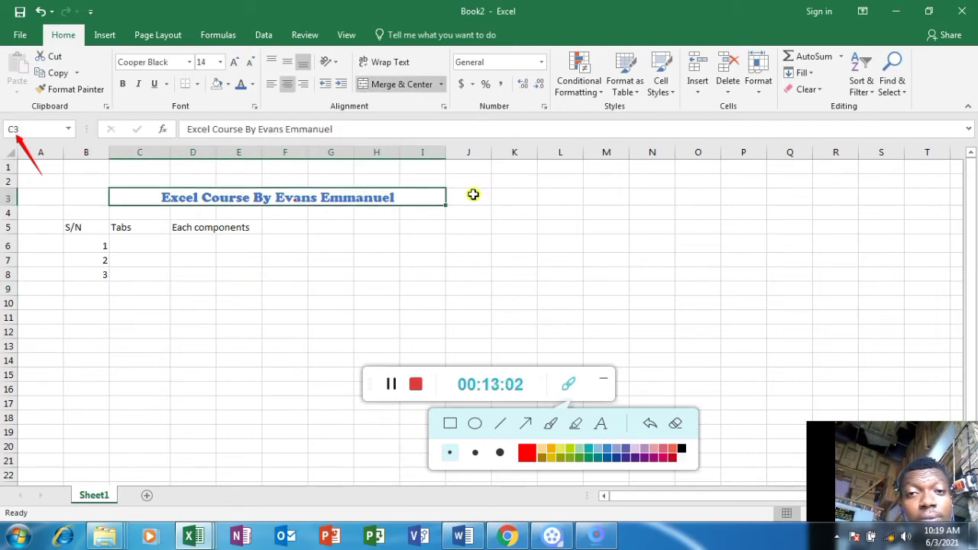
click(473, 194)
click(359, 198)
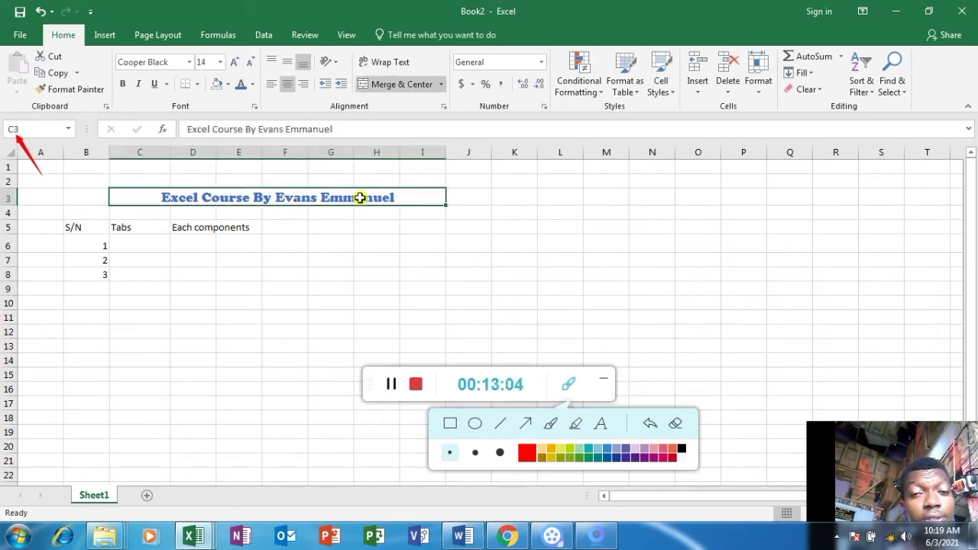
click(473, 201)
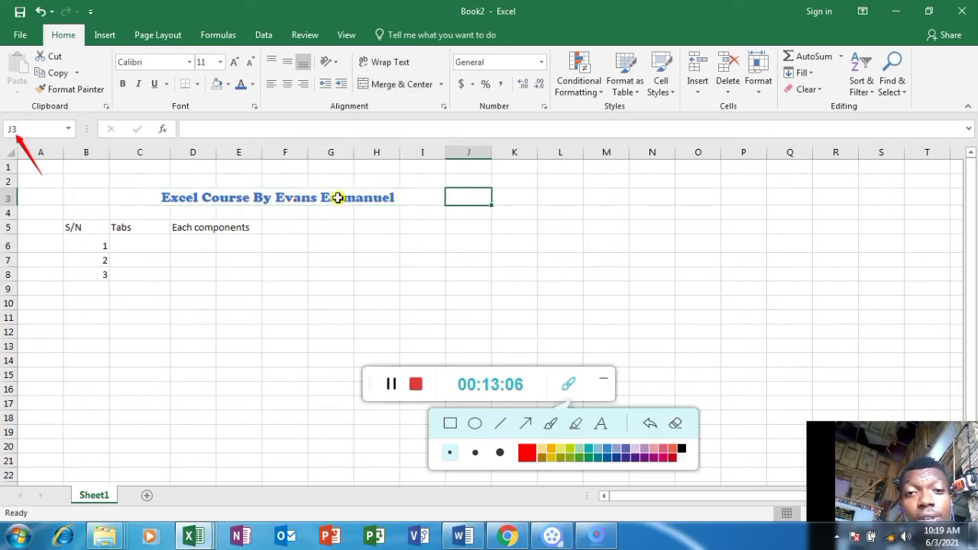
click(337, 198)
click(462, 197)
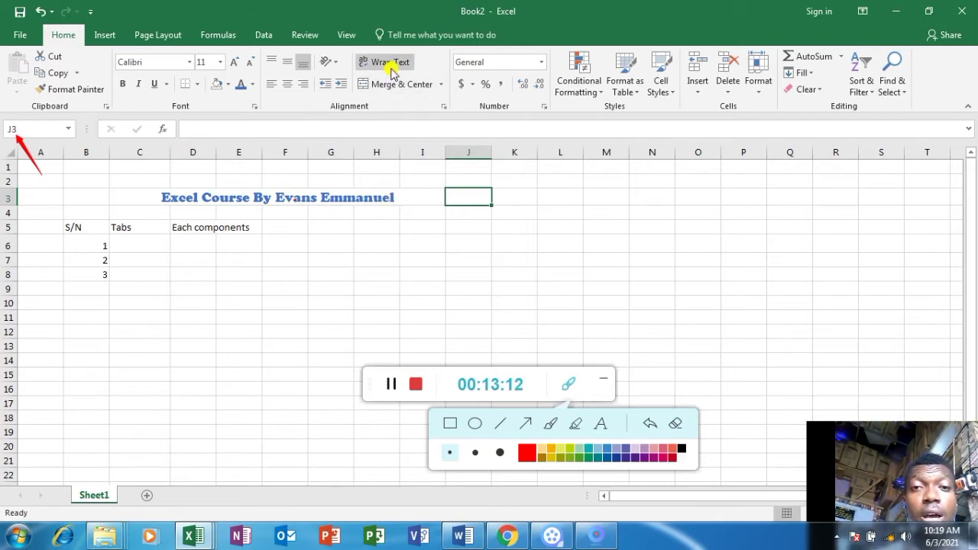
click(676, 427)
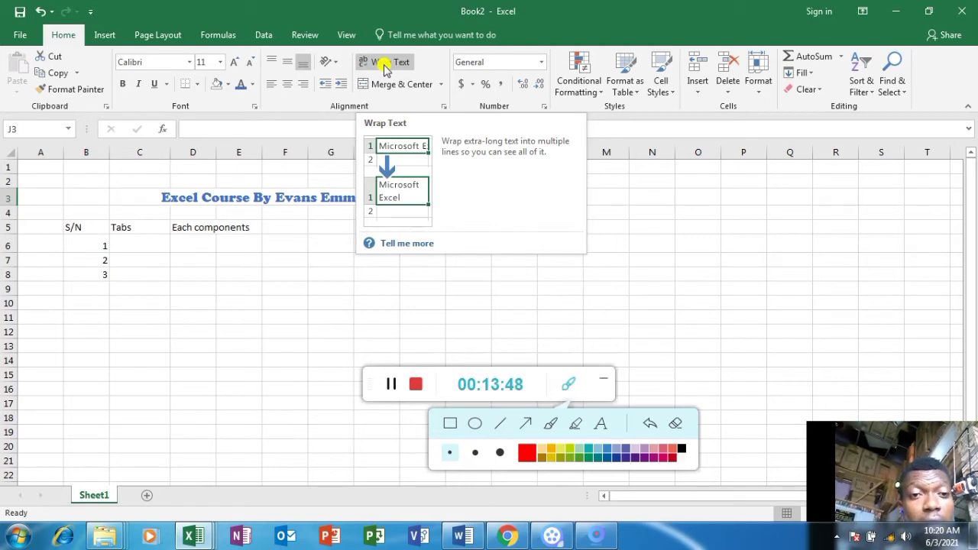
click(193, 228)
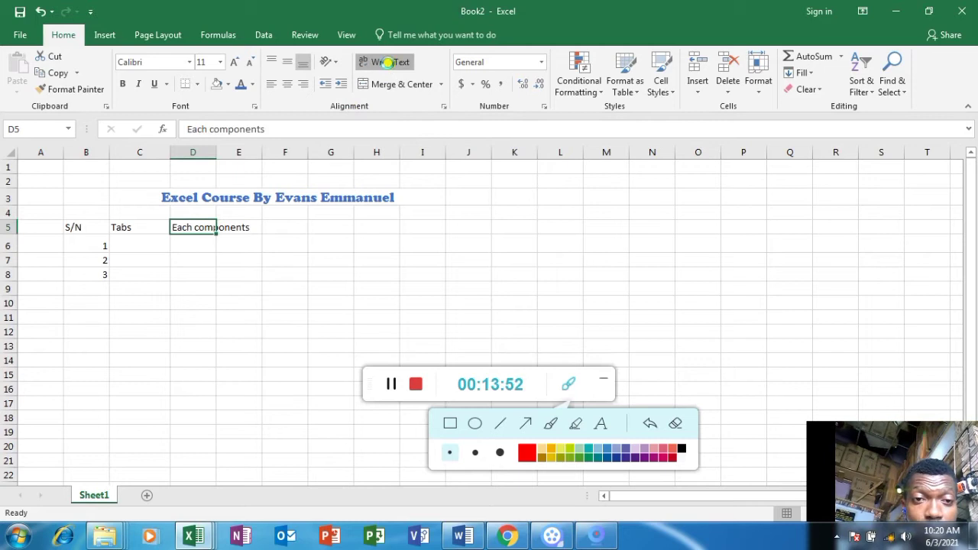
click(387, 62)
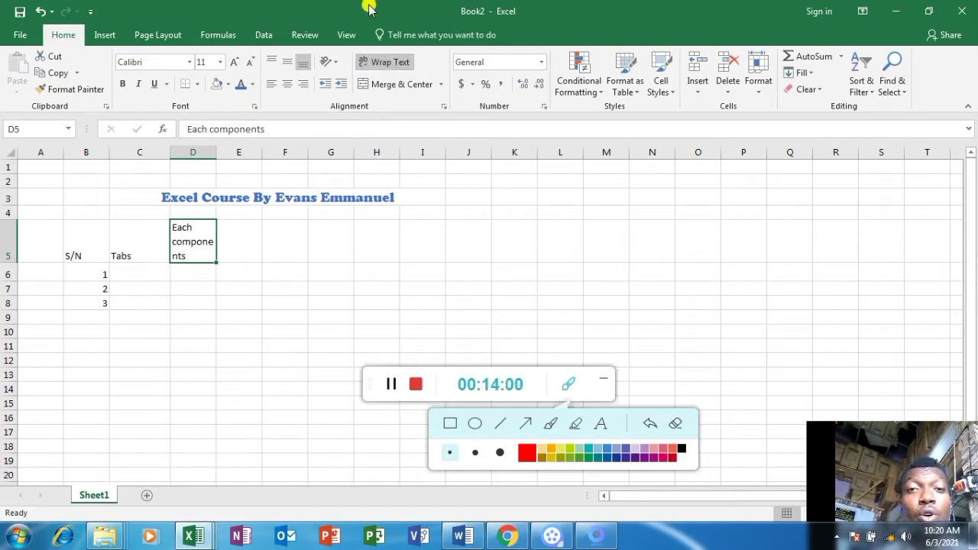
click(386, 63)
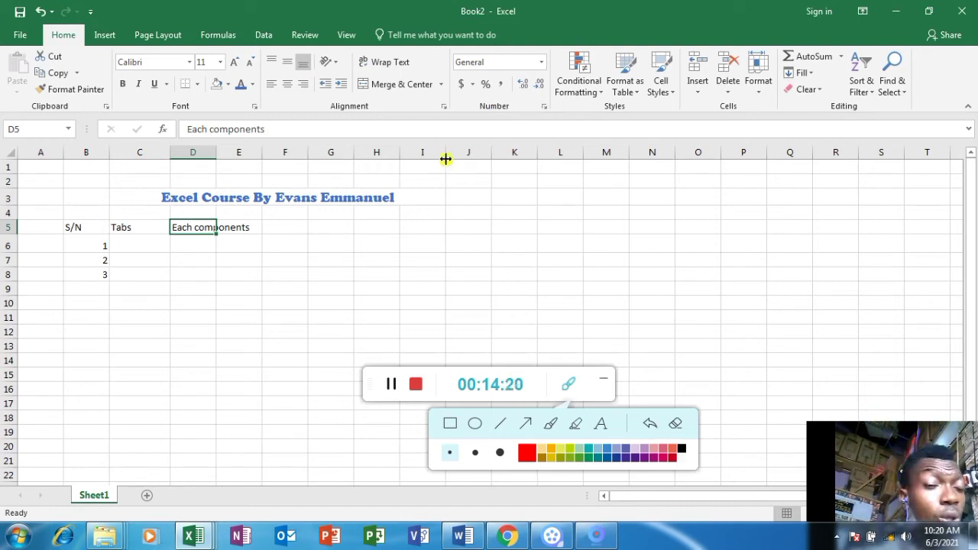
click(97, 239)
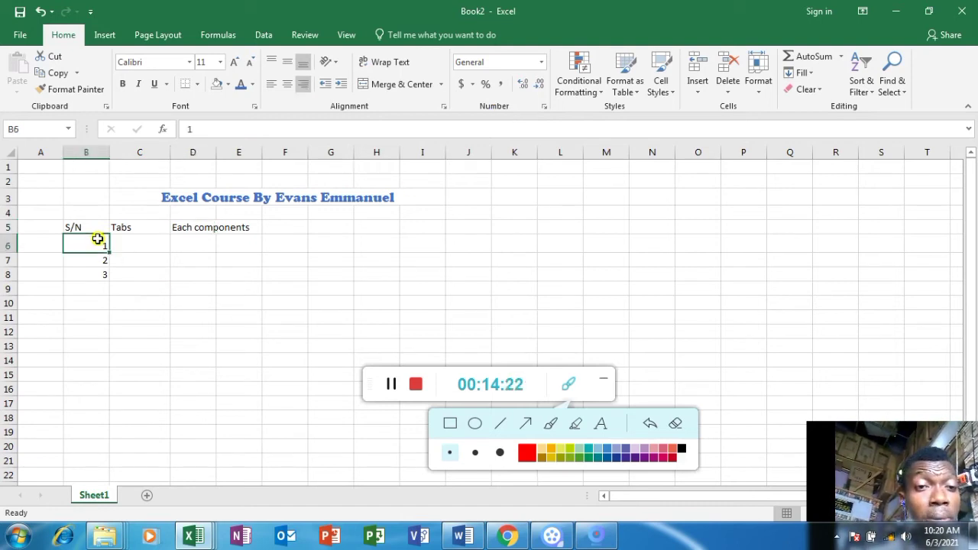
AutoFit column D so 'Each components' shows in full
click(98, 258)
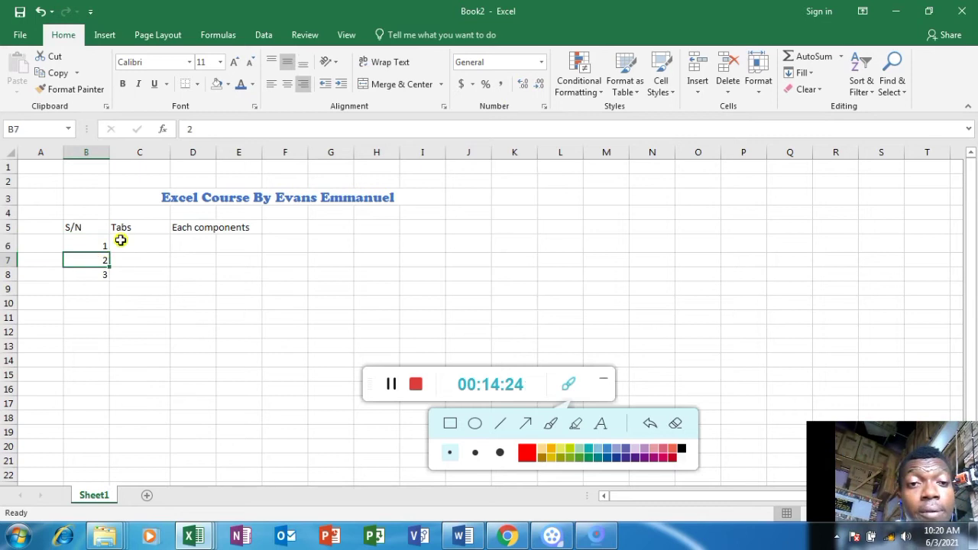
click(125, 239)
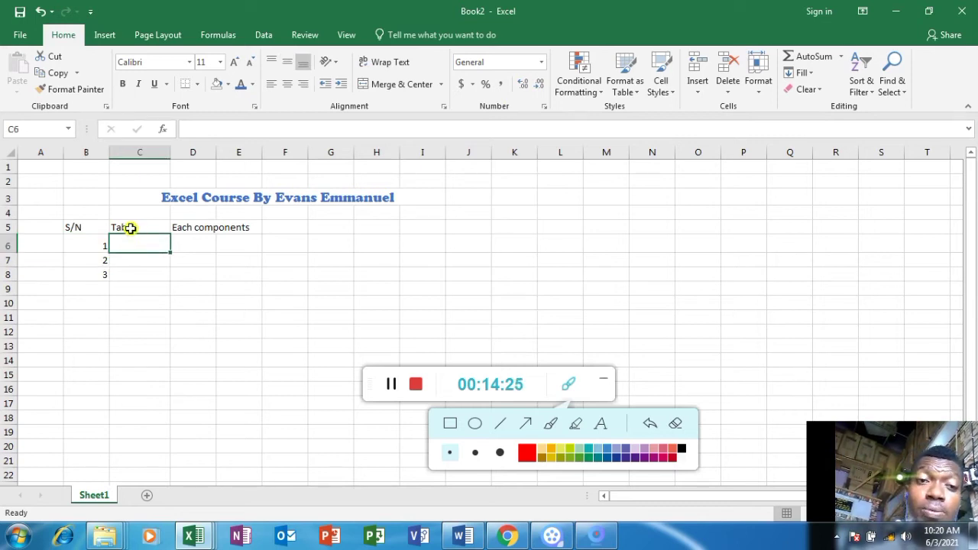
click(201, 241)
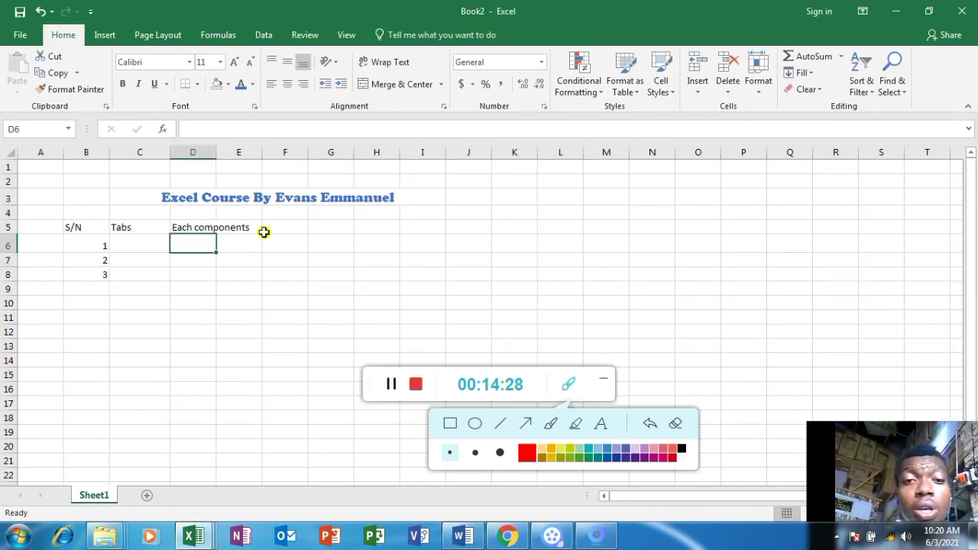
double_click(216, 148)
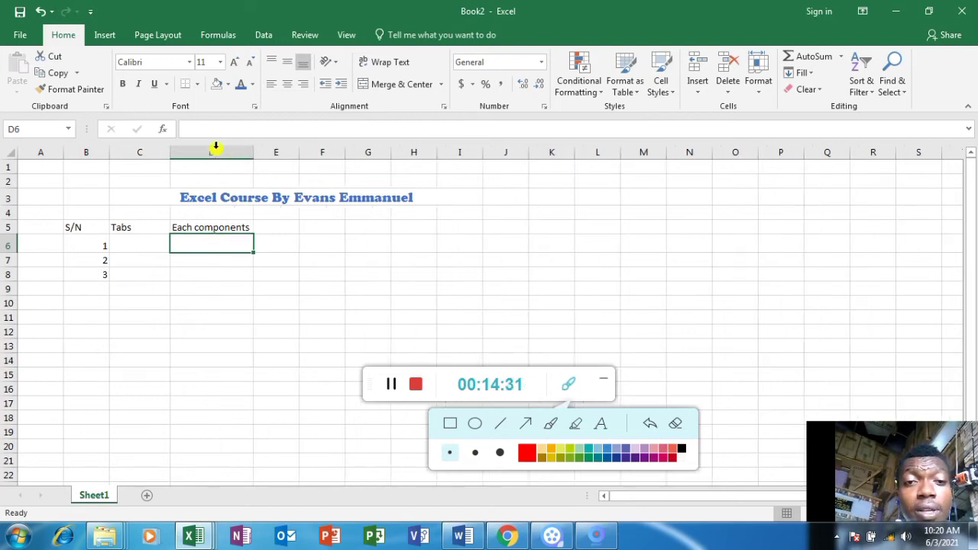
Add the heading Currency in E5
click(283, 231)
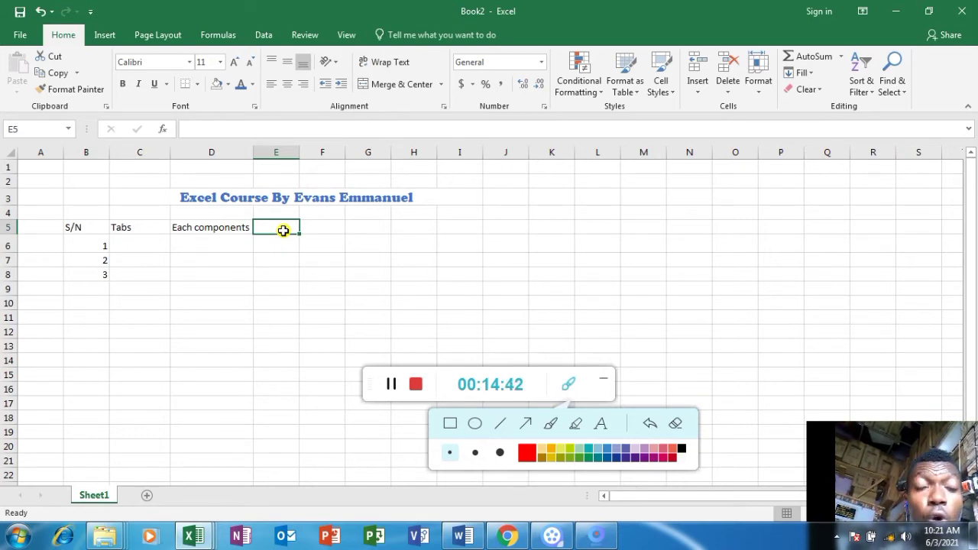
text(Cur)
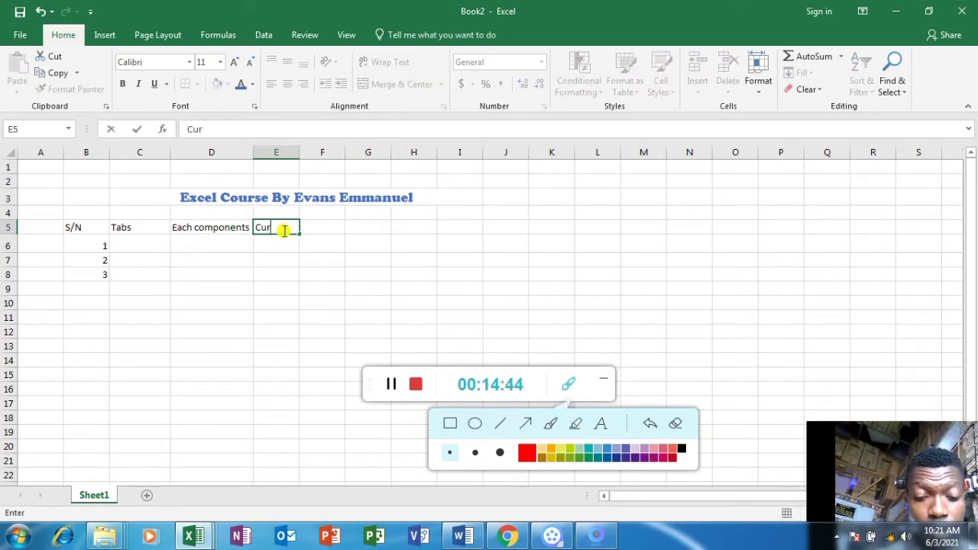
text(cy)
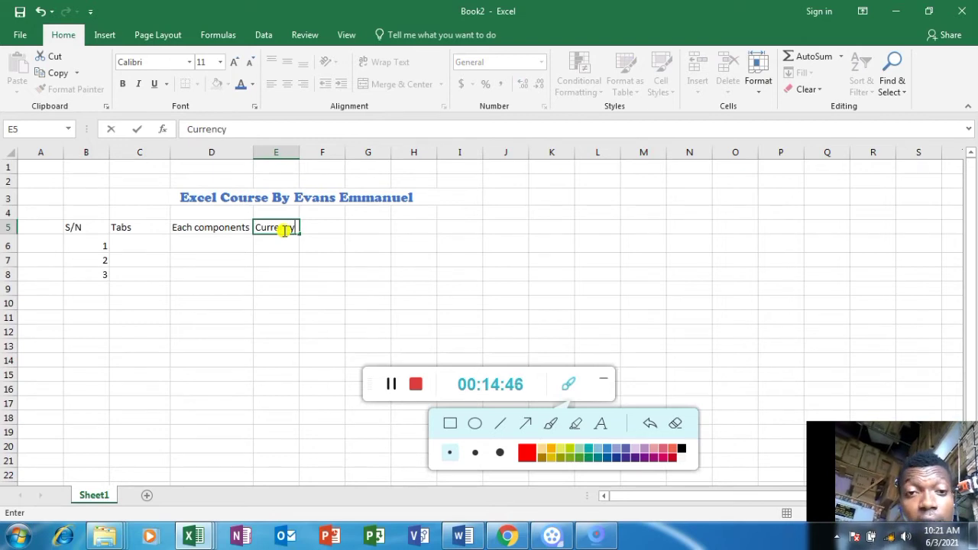
click(245, 276)
click(92, 242)
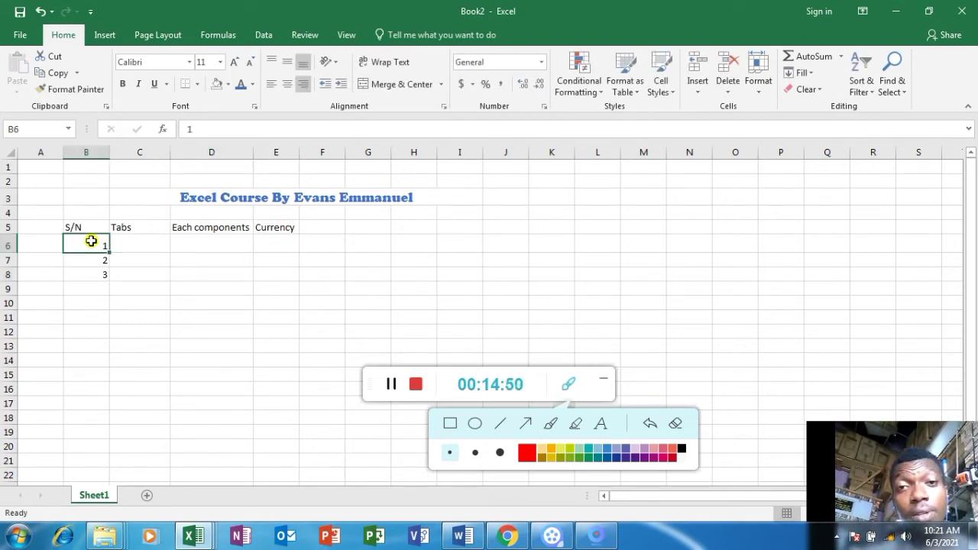
Select B6:B22 and browse the number format list without changing it
drag(102, 251, 96, 477)
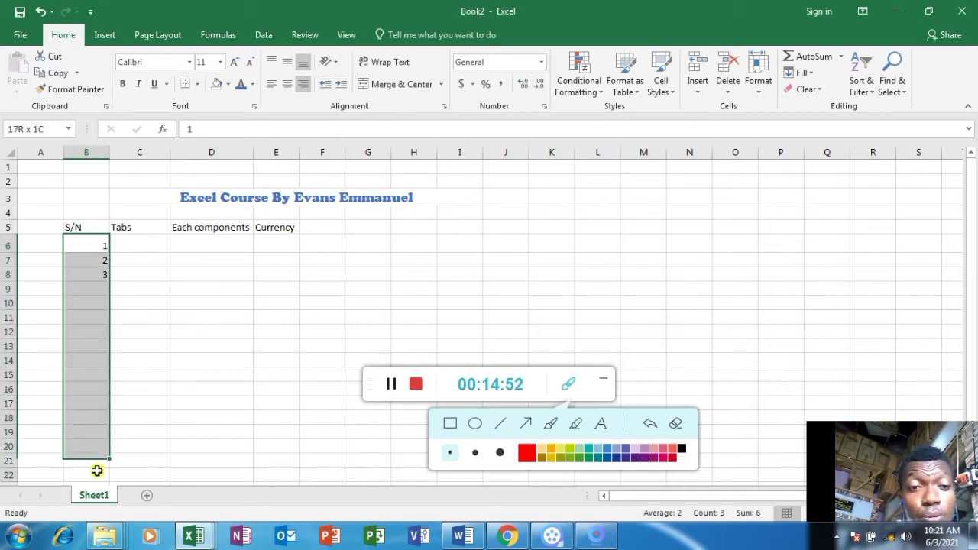
click(540, 62)
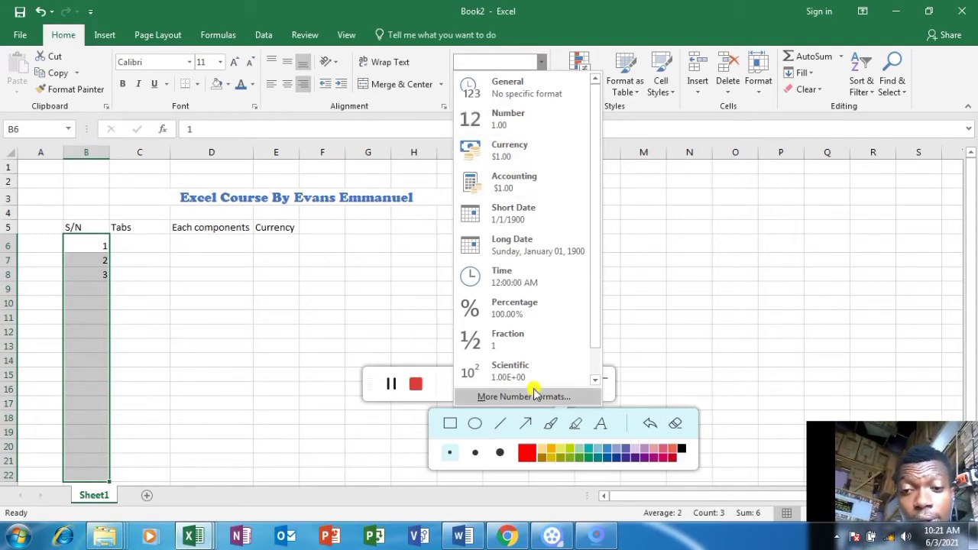
click(477, 422)
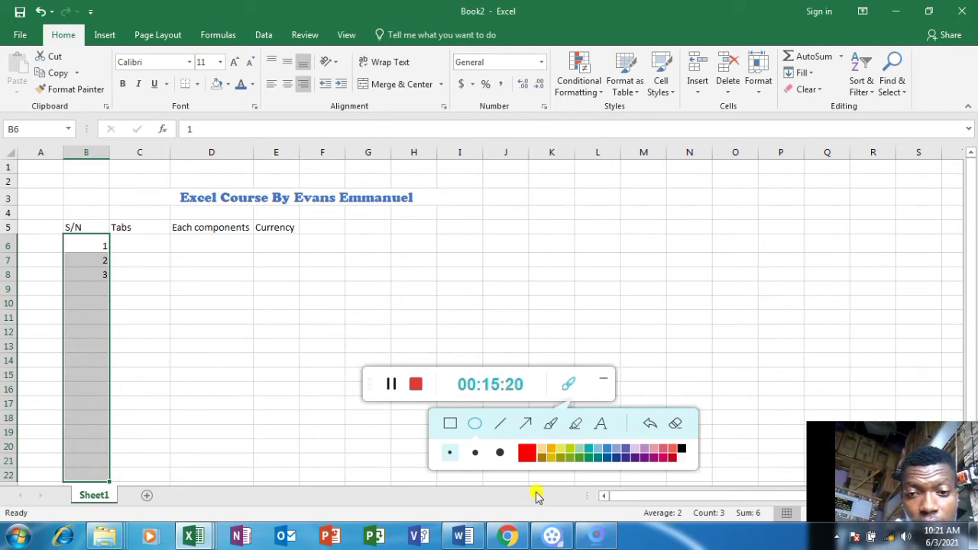
click(389, 383)
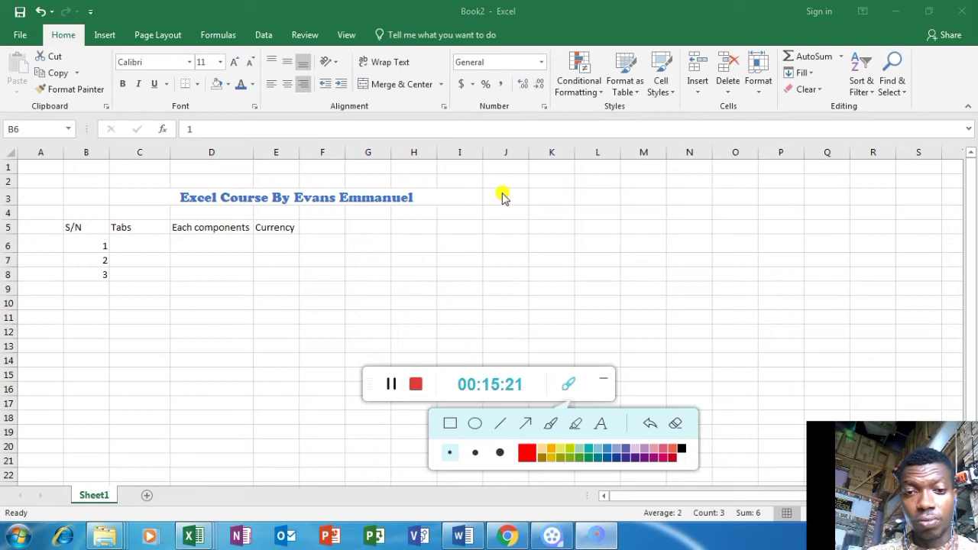
Format the S/N values as Number with two decimals, then add and remove decimal places
click(541, 61)
click(541, 61)
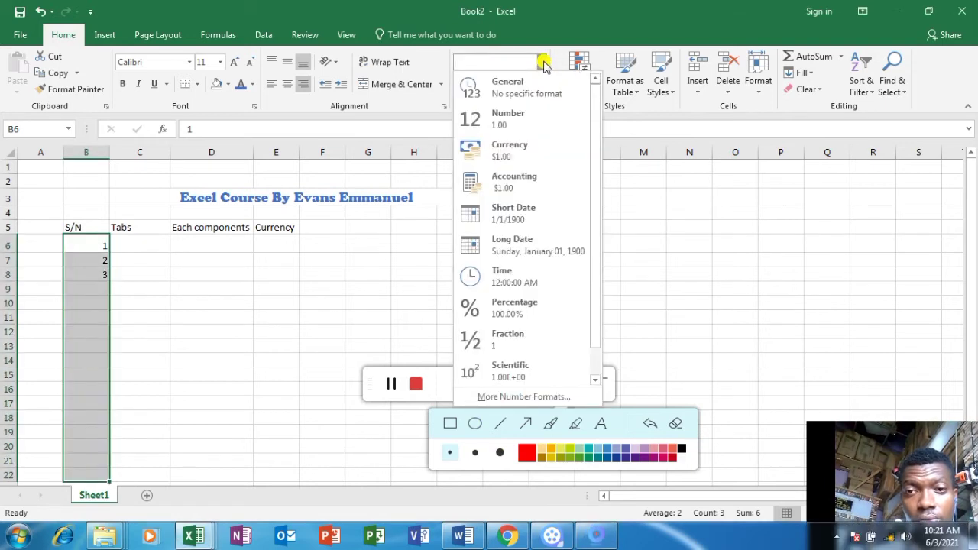
click(517, 121)
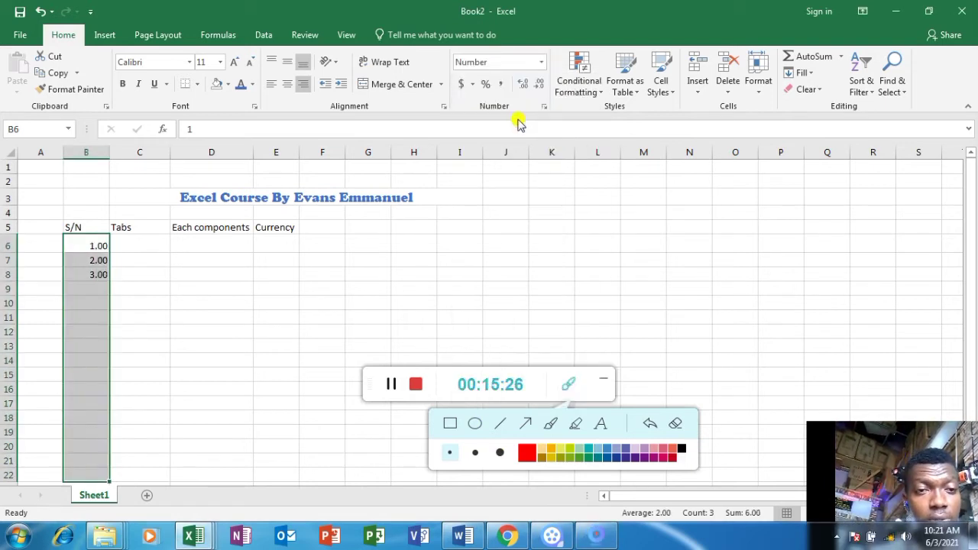
click(541, 85)
click(542, 85)
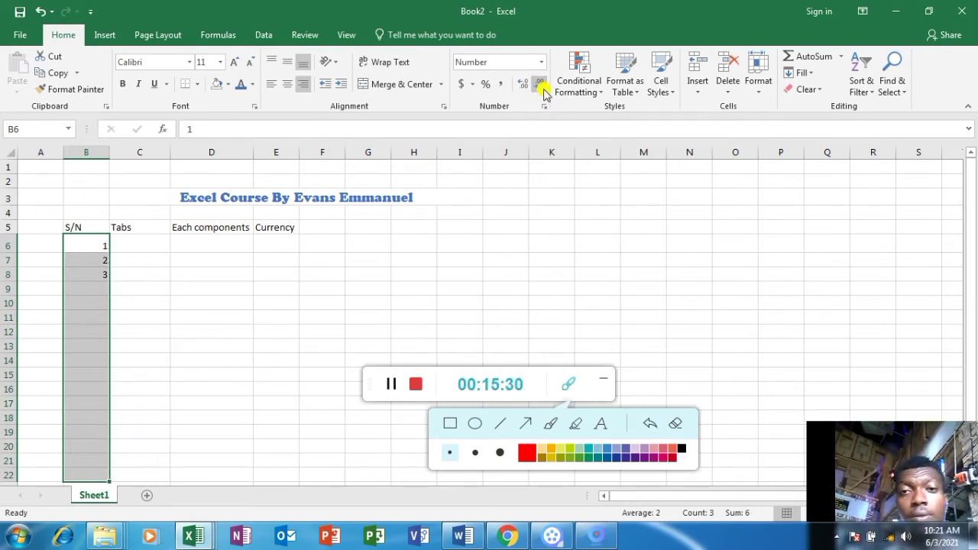
double_click(519, 87)
click(518, 87)
double_click(519, 87)
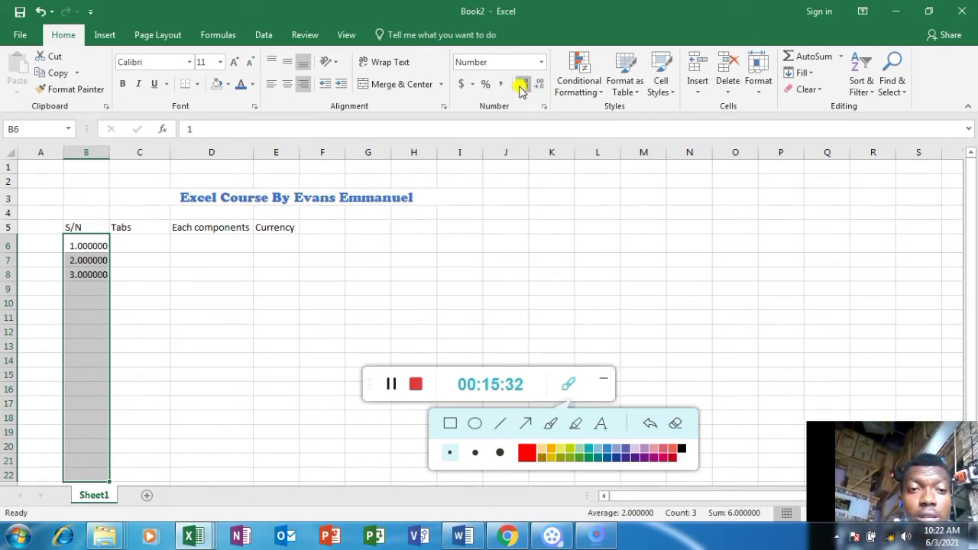
double_click(519, 87)
click(519, 87)
double_click(541, 85)
double_click(544, 84)
double_click(544, 84)
double_click(544, 84)
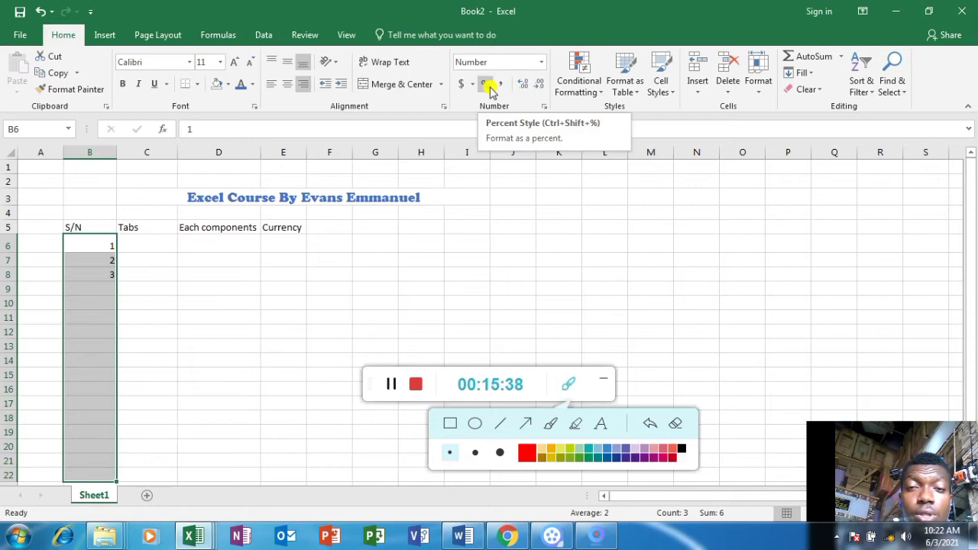
Show the S/N values as Percentage, then restore General format
click(541, 62)
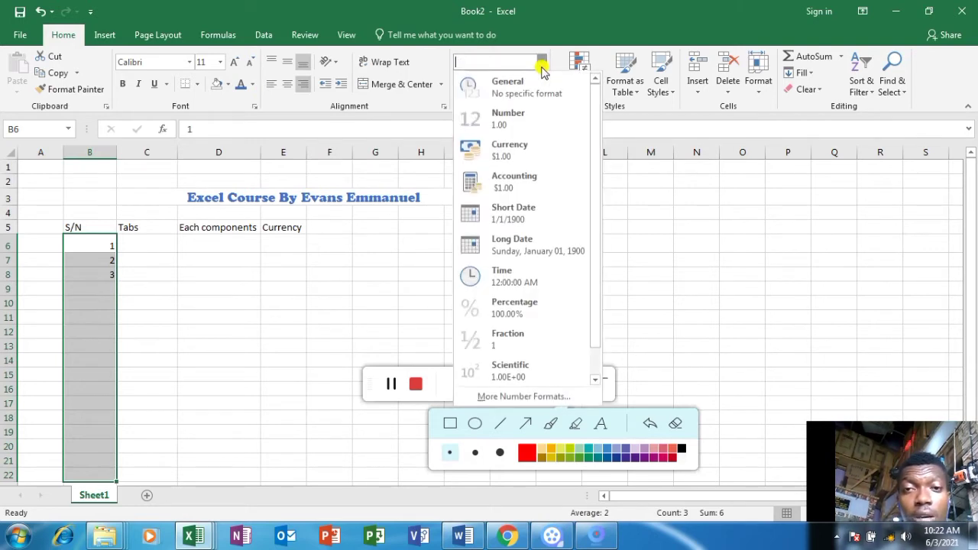
click(527, 304)
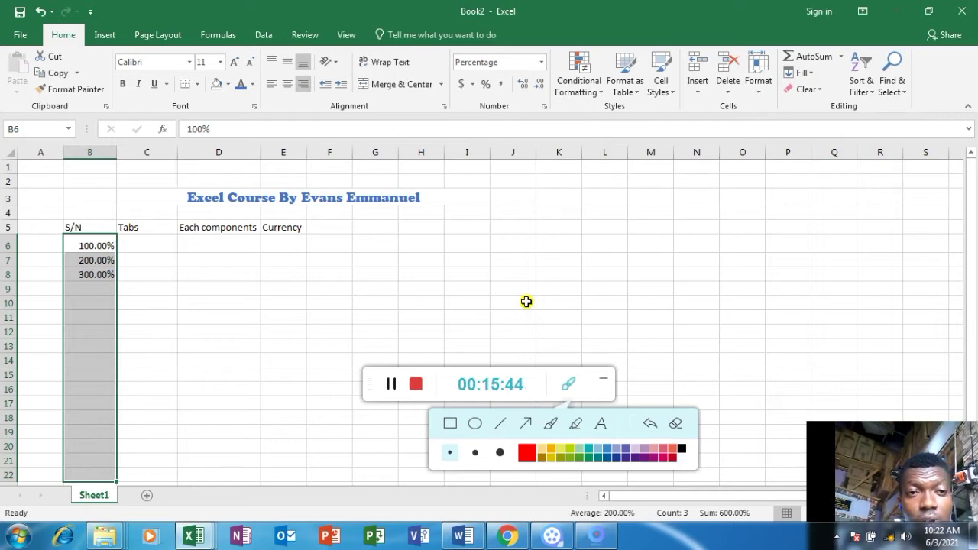
click(541, 63)
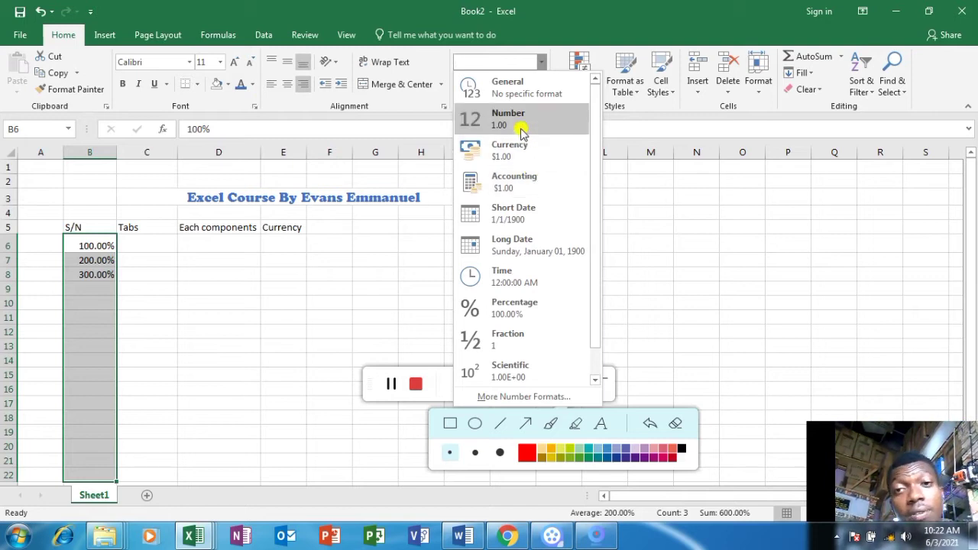
click(510, 87)
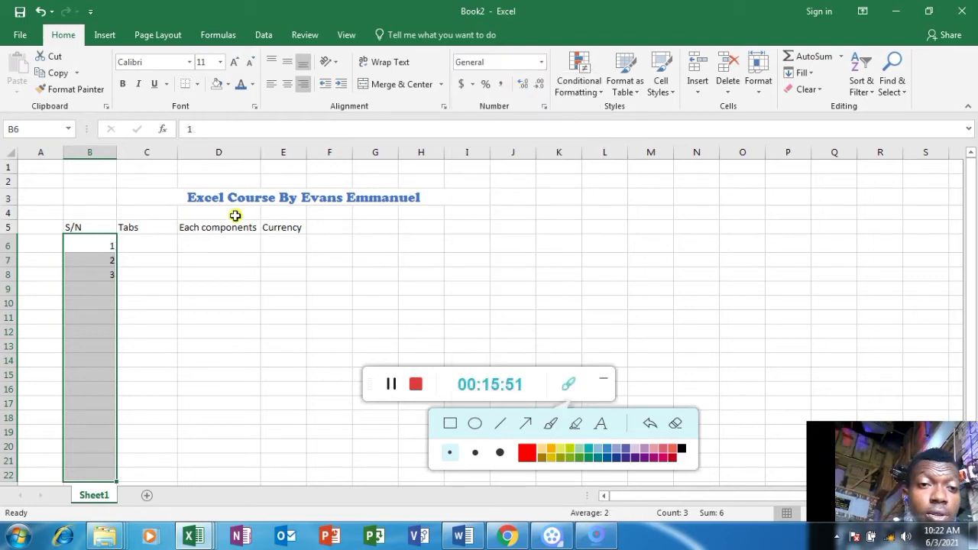
Open the number format list for C6 and close it unchanged
click(158, 242)
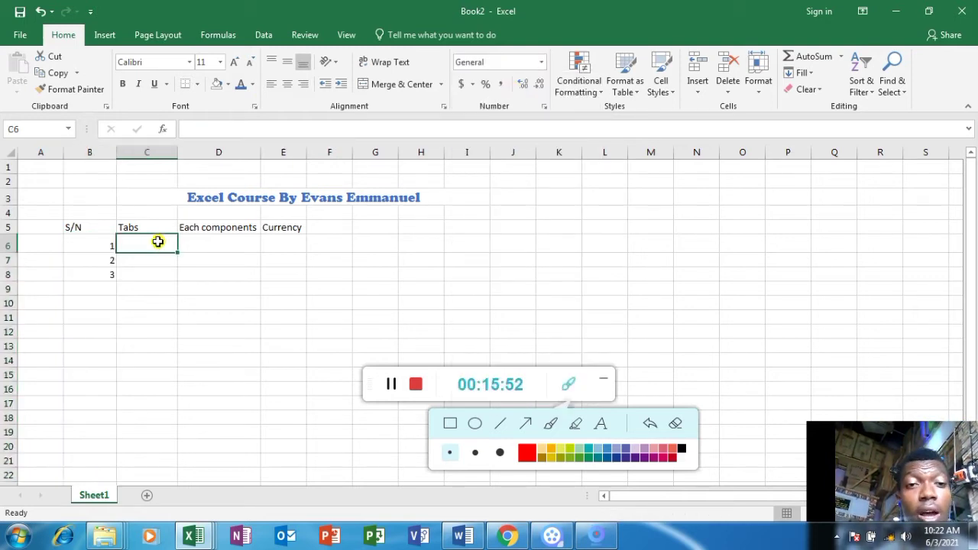
click(543, 62)
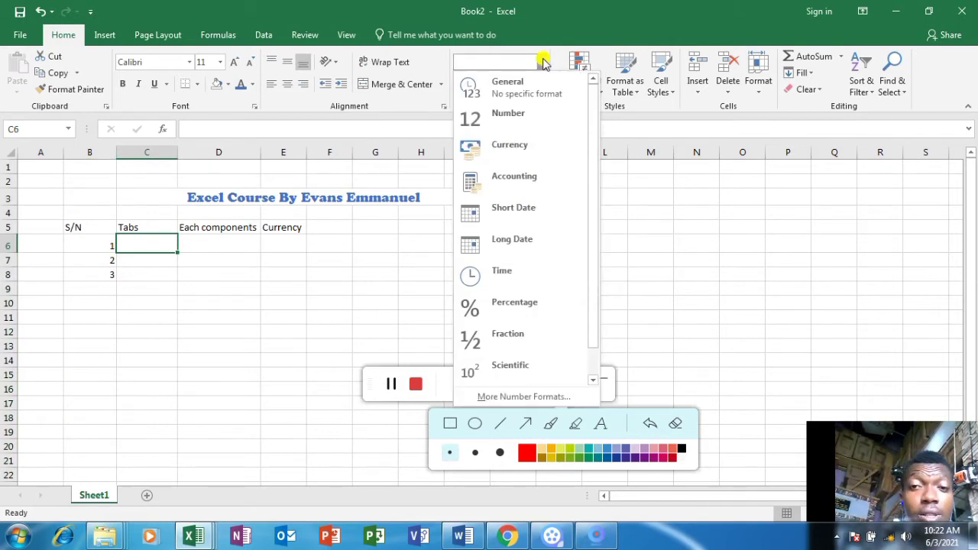
click(131, 240)
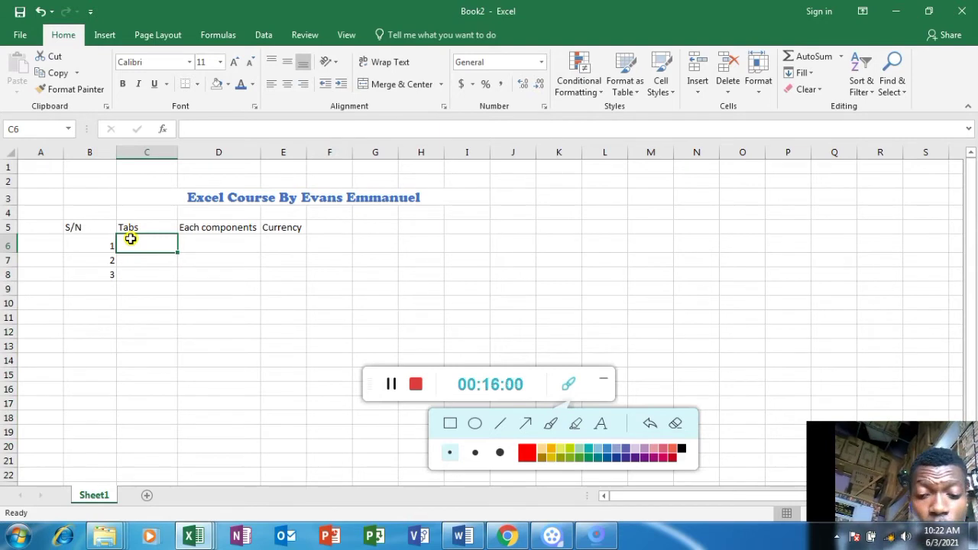
Enter Home in C6, then Font, Alignment and Number Format down D6:D8
text(Home)
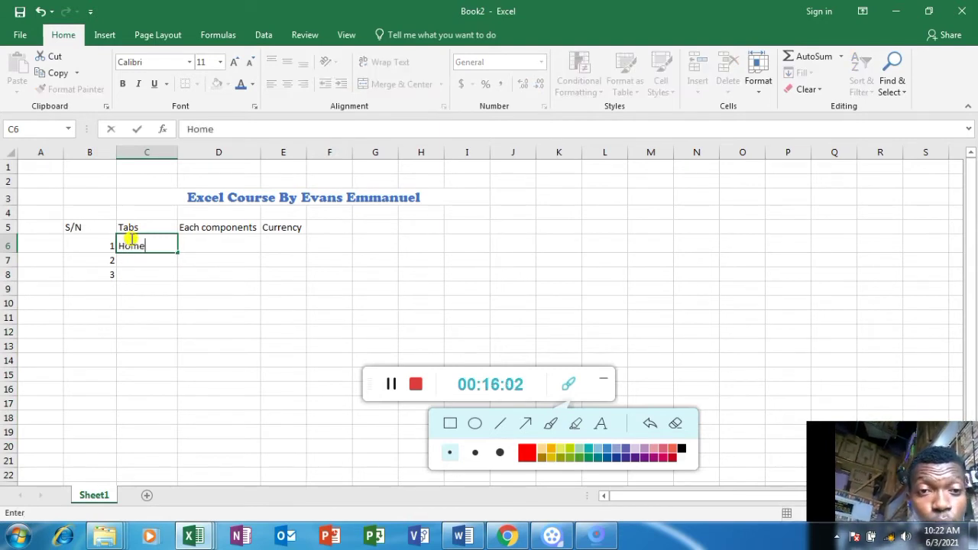
key(Tab)
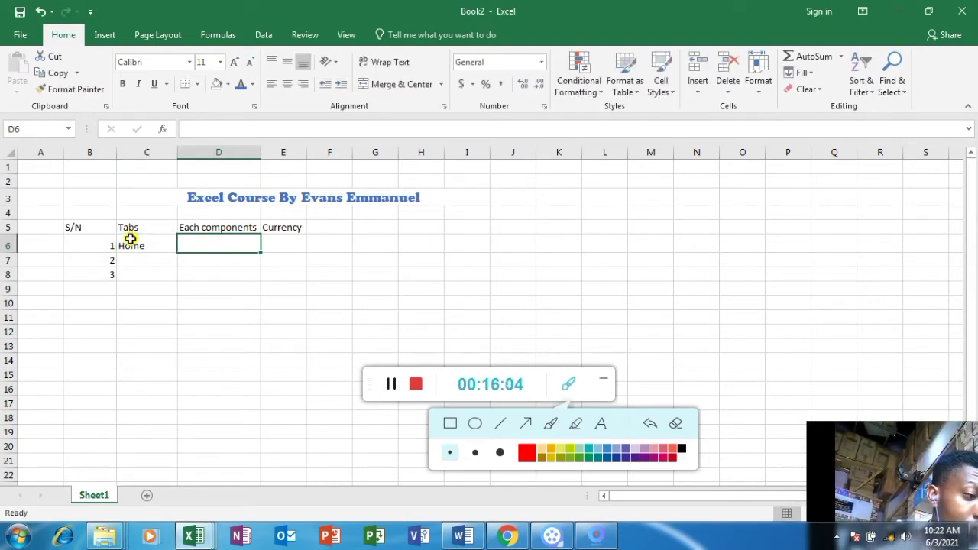
text(Font)
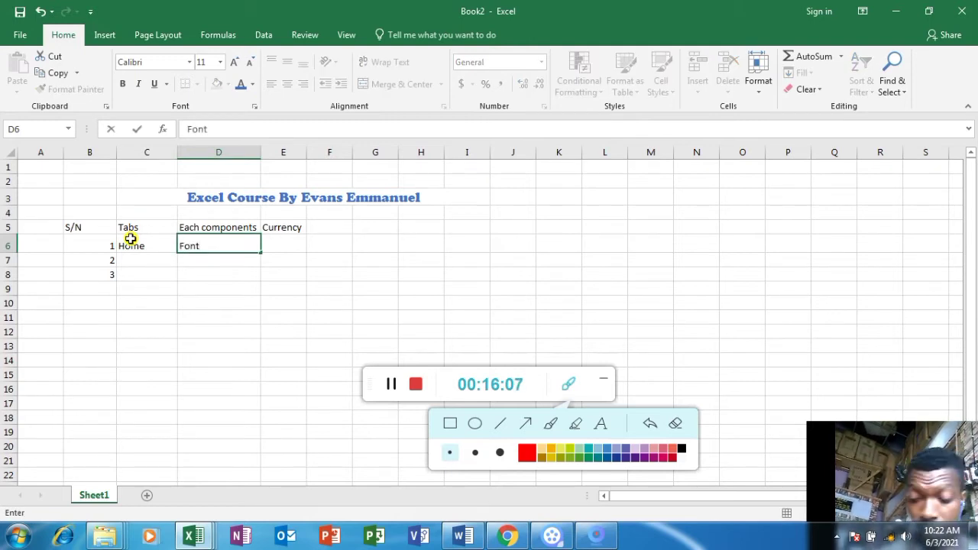
key(Return)
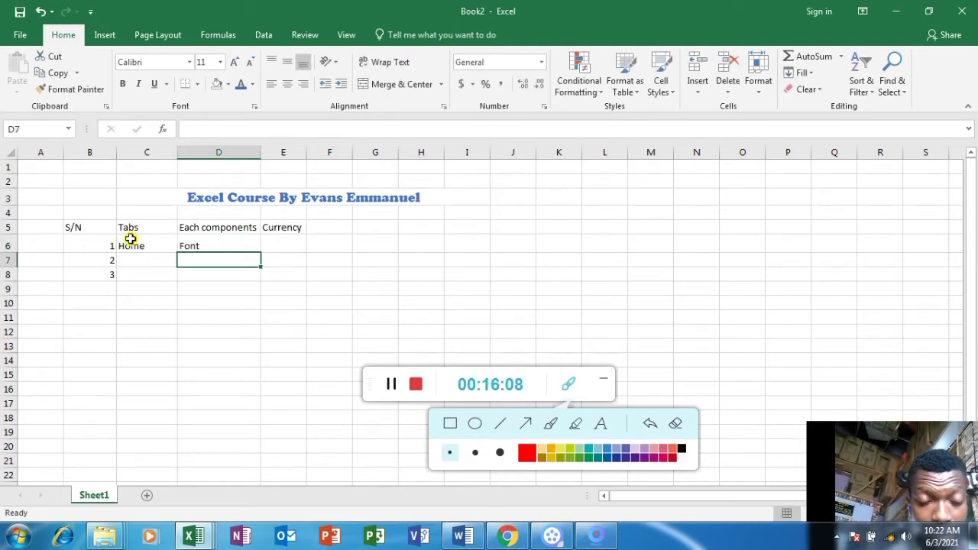
text(Aligh)
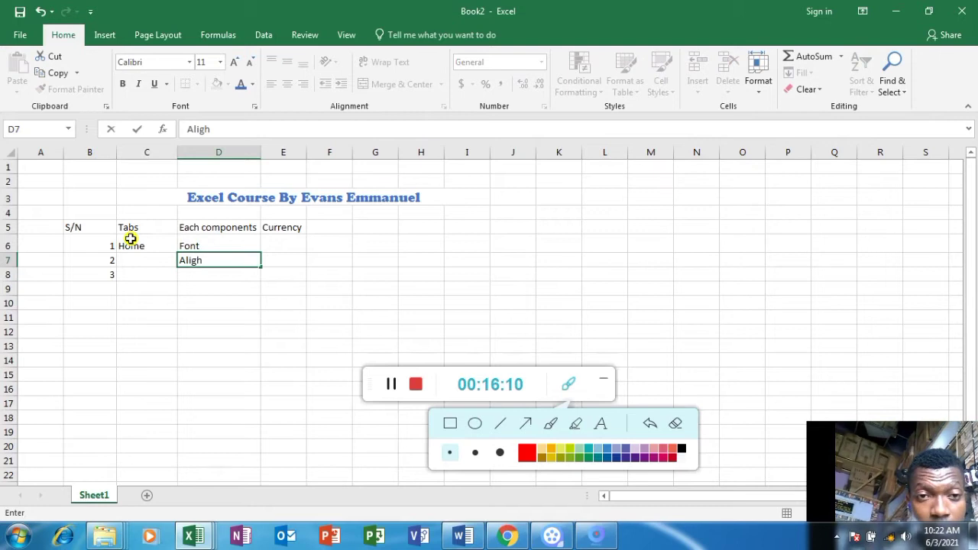
key(BackSpace)
text(ment)
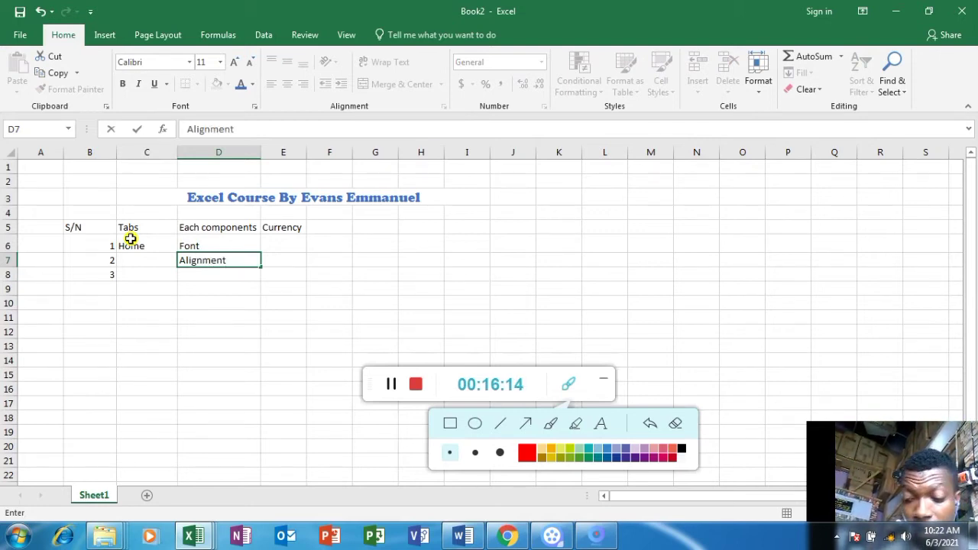
key(Return)
text(Num)
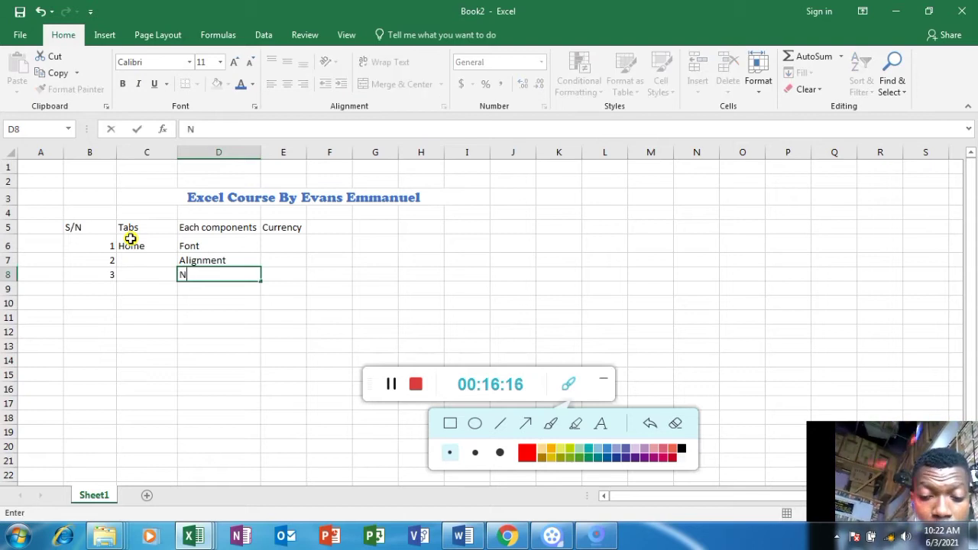
text(ber Format)
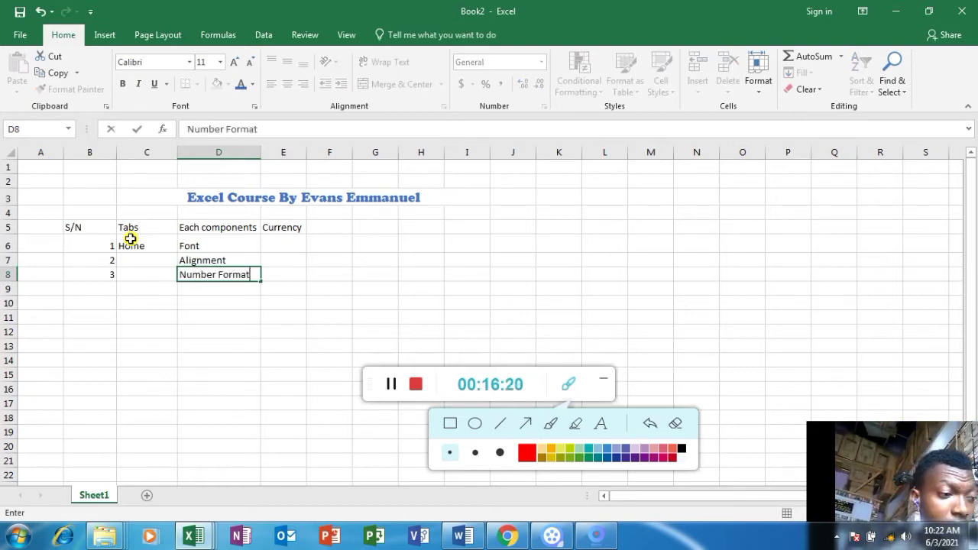
key(Return)
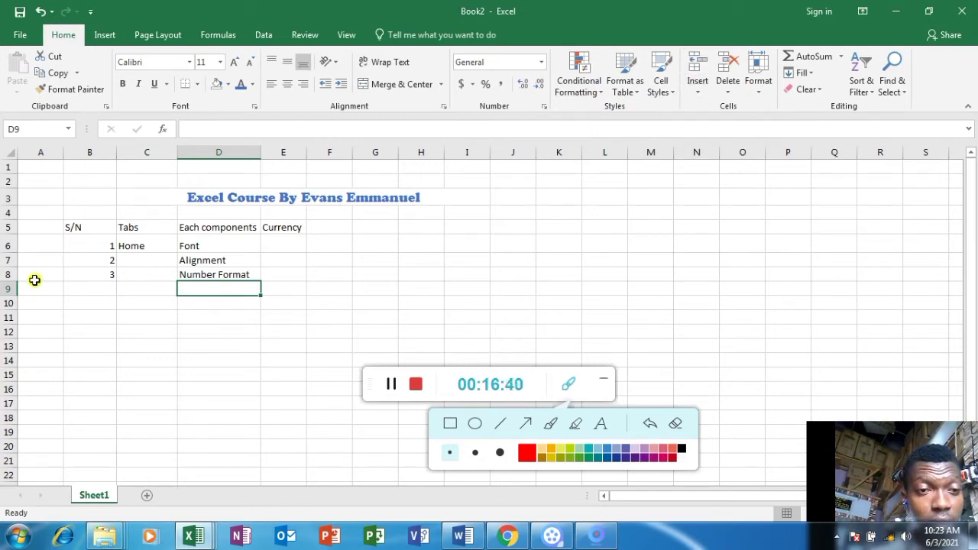
click(4, 260)
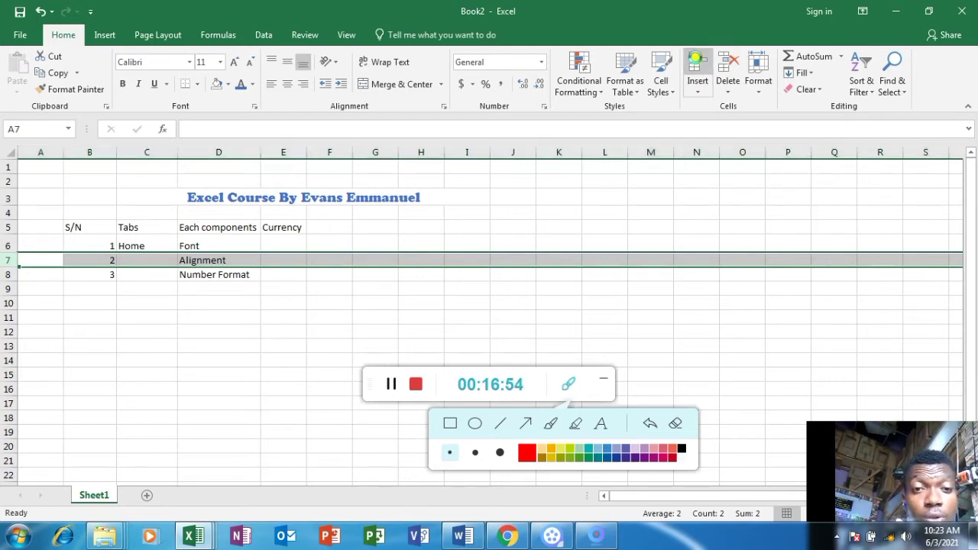
click(695, 61)
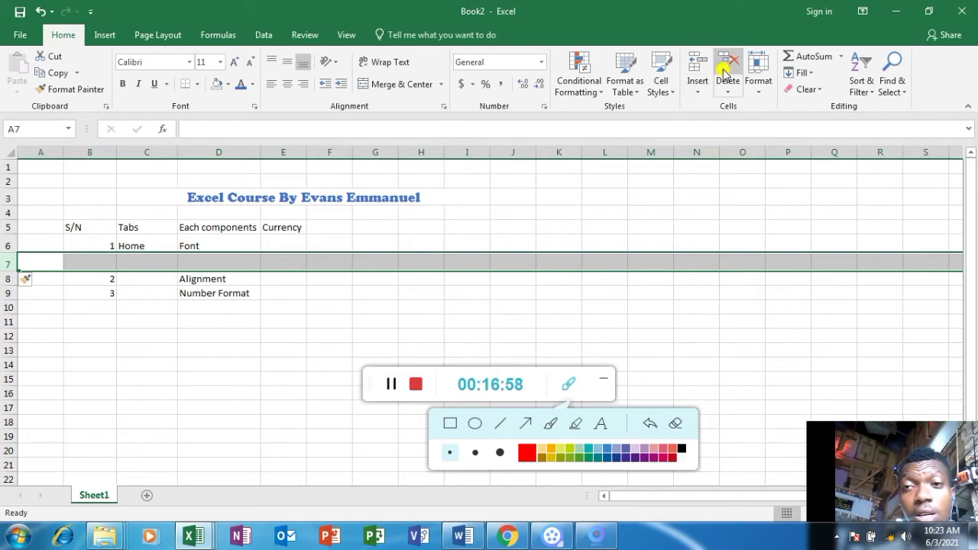
click(725, 67)
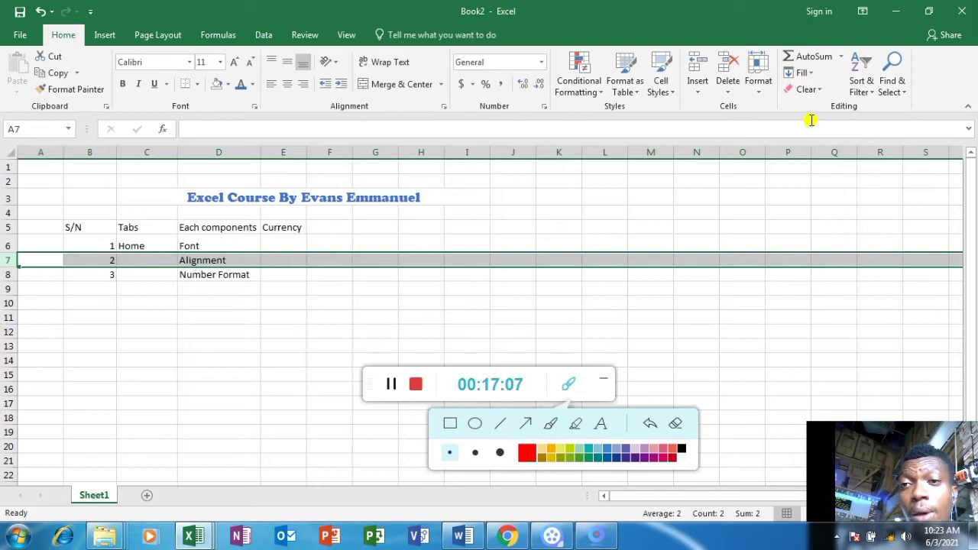
click(86, 290)
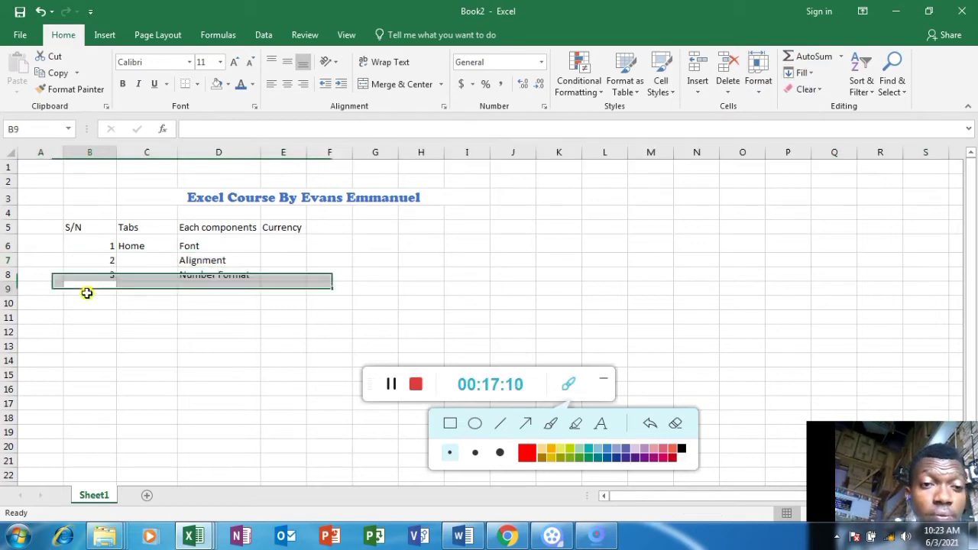
Fill B6 downward with a linear series from 1 to 40, step 1, using Fill > Series
drag(108, 244, 105, 544)
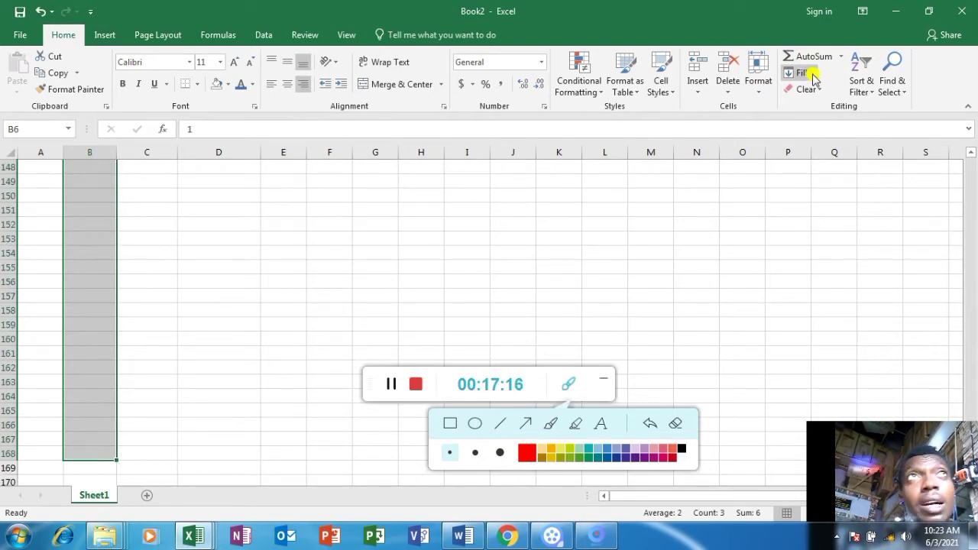
click(392, 383)
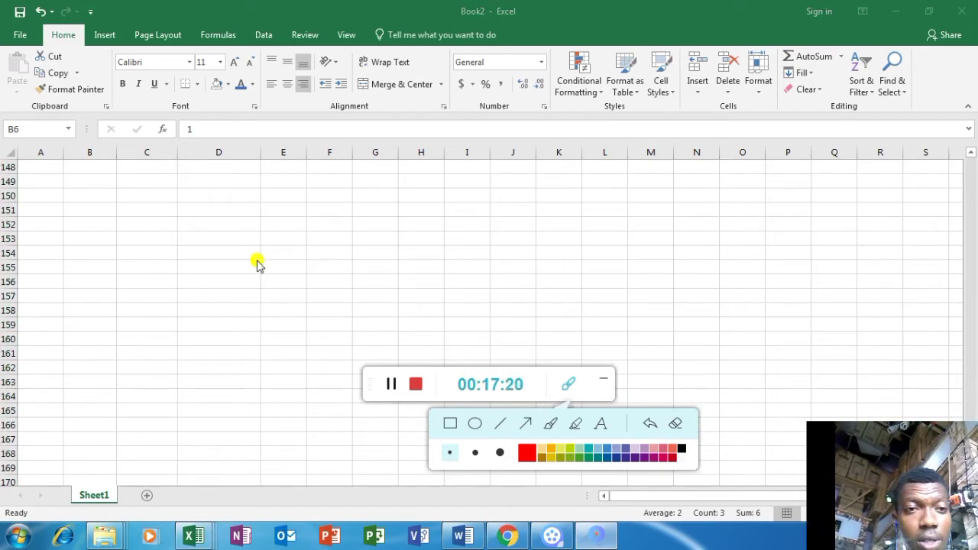
click(810, 77)
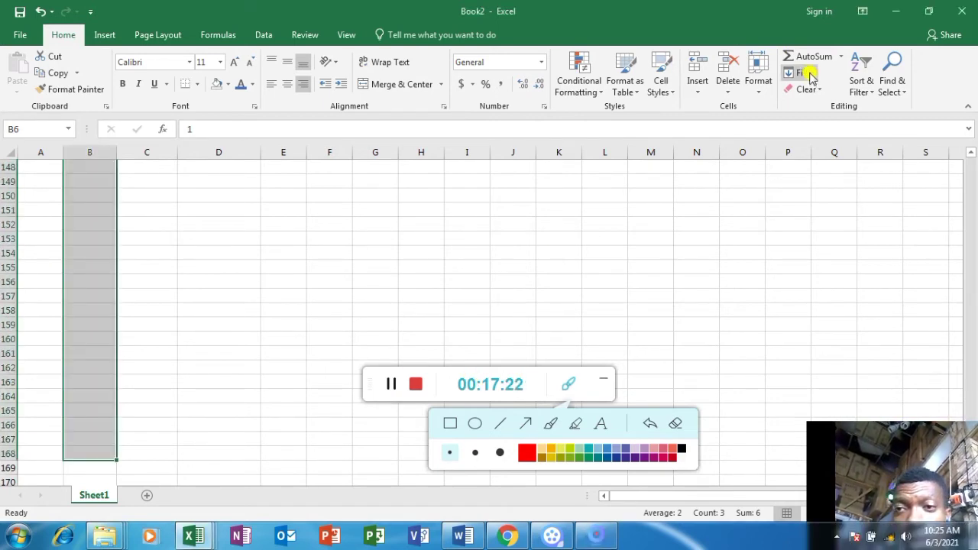
click(808, 74)
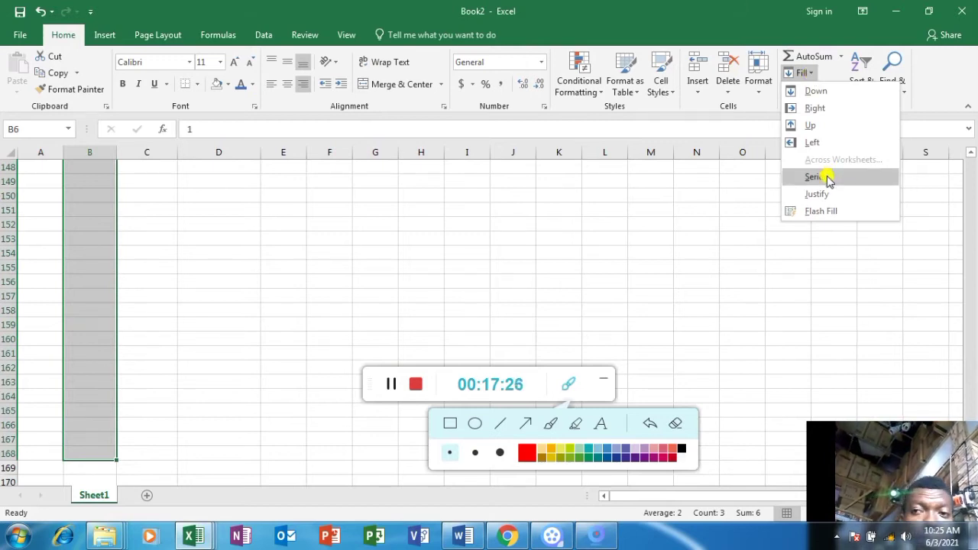
click(815, 176)
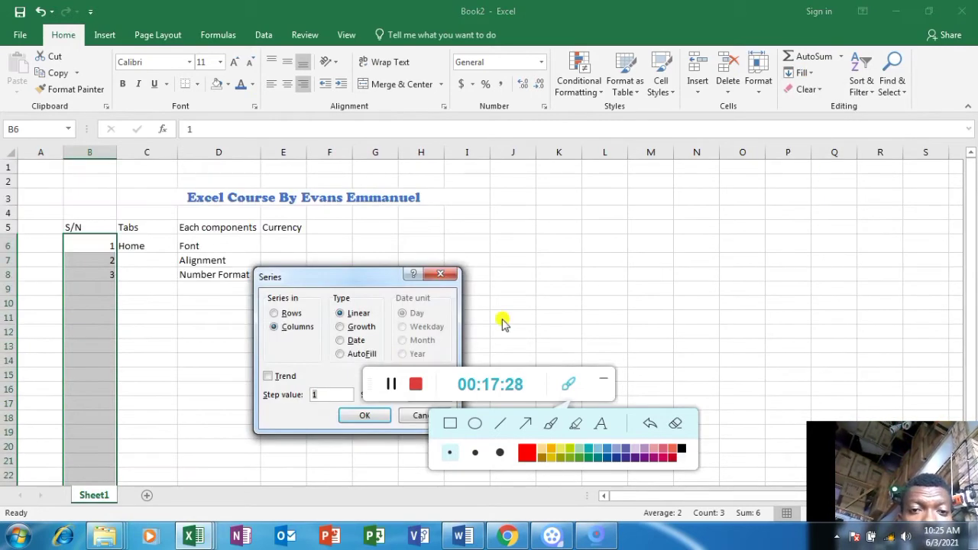
drag(441, 376, 604, 340)
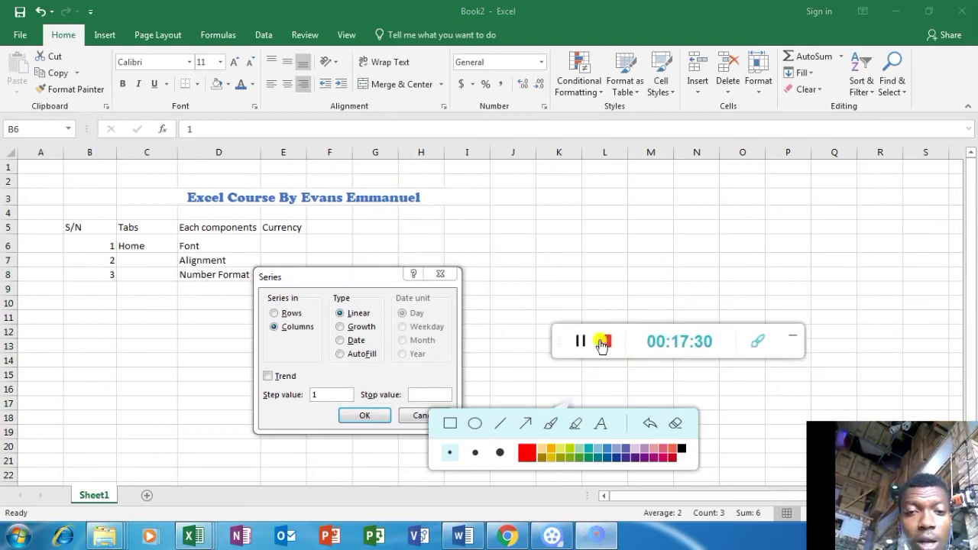
click(428, 395)
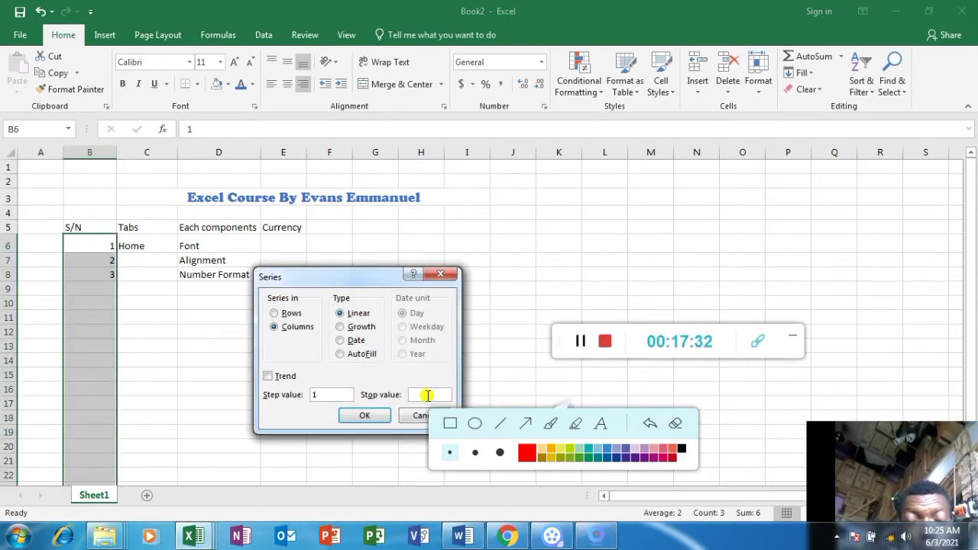
text(40)
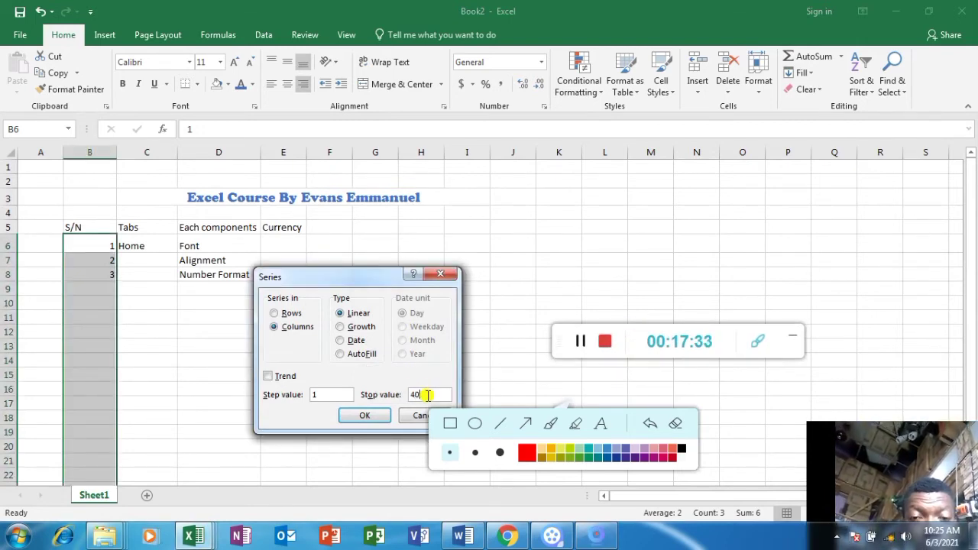
click(363, 416)
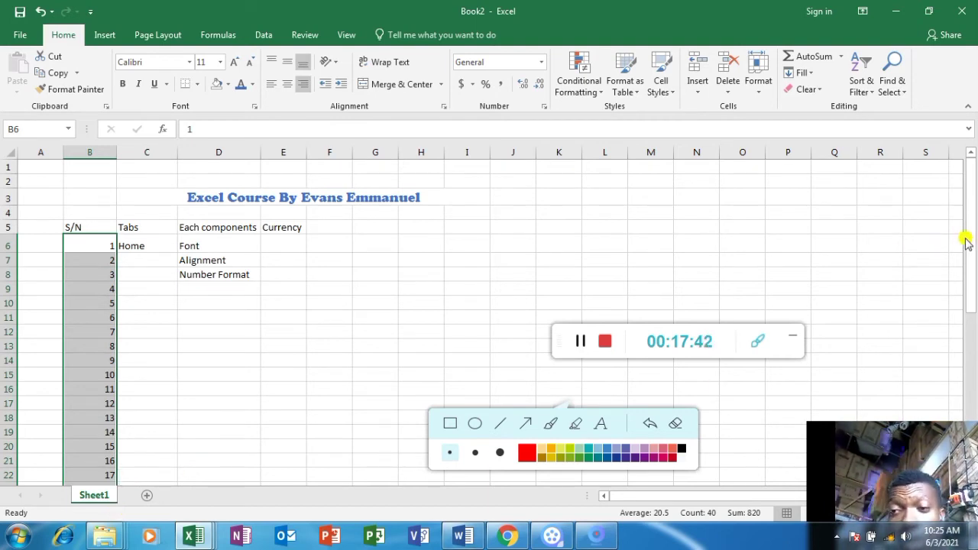
drag(972, 236, 973, 410)
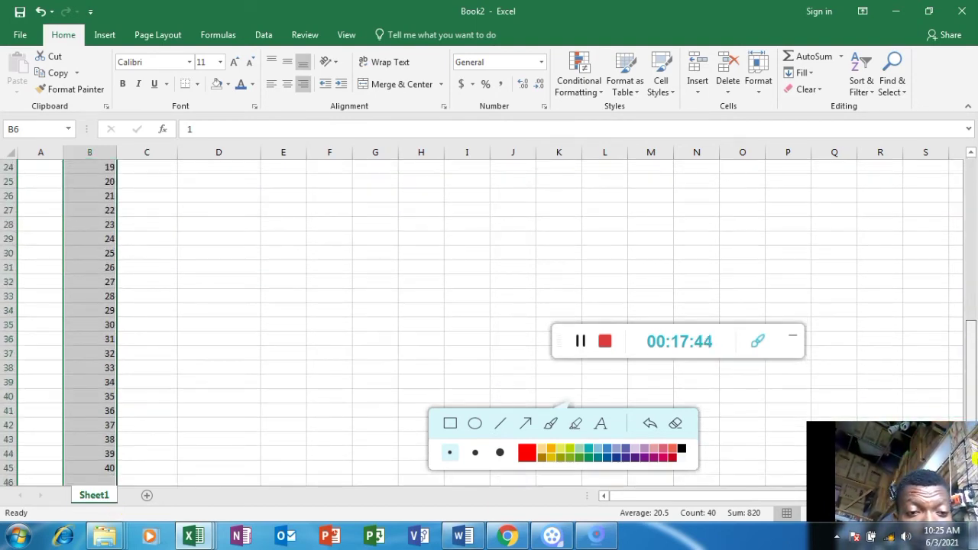
Make Home in cell C6 bold
drag(972, 328, 973, 222)
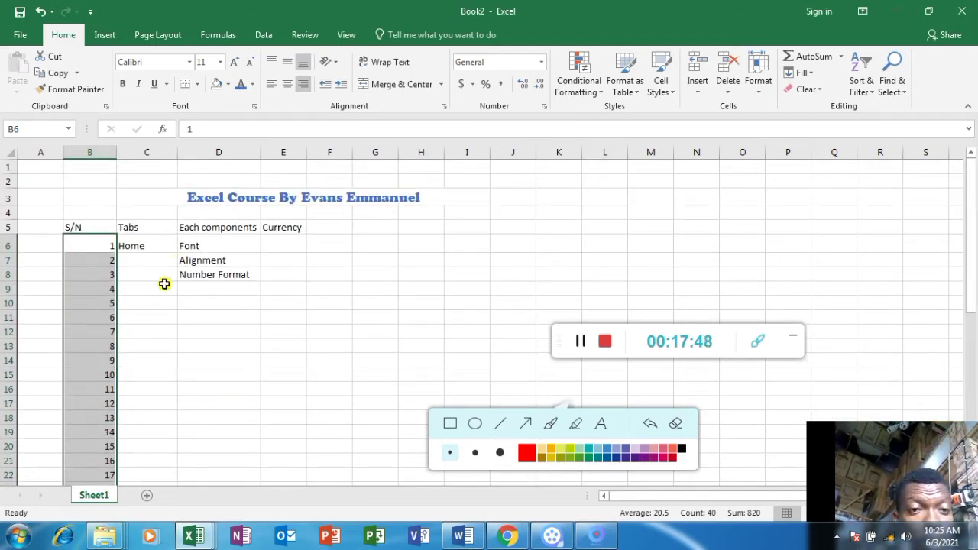
click(147, 261)
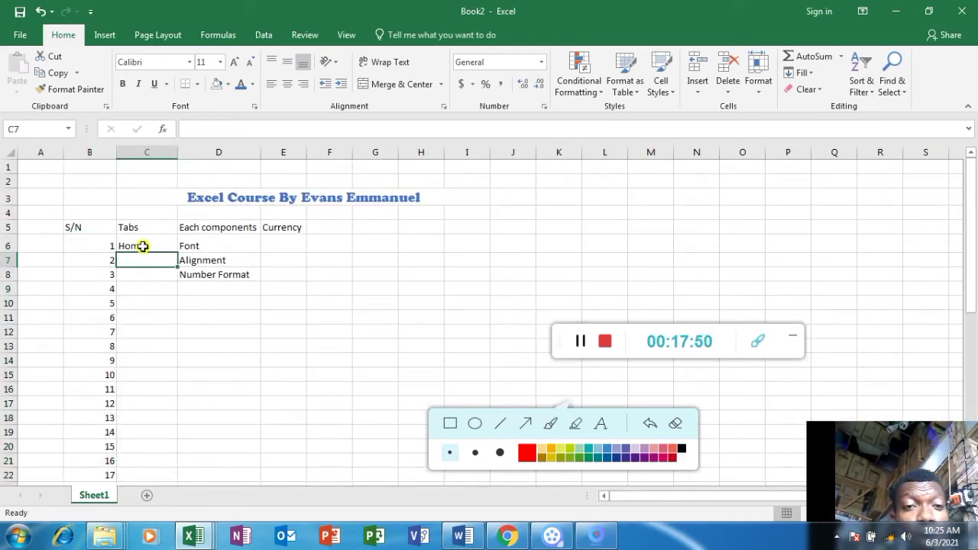
click(142, 245)
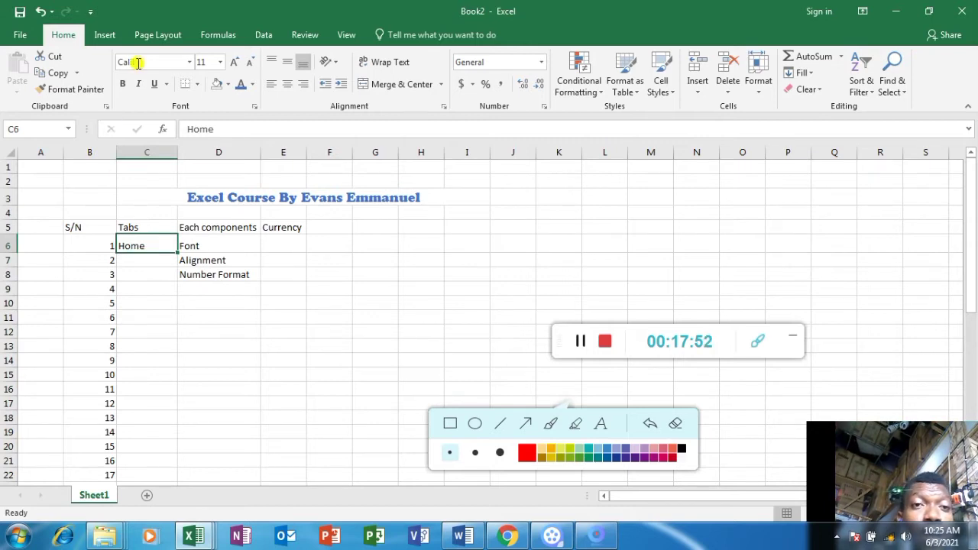
click(126, 84)
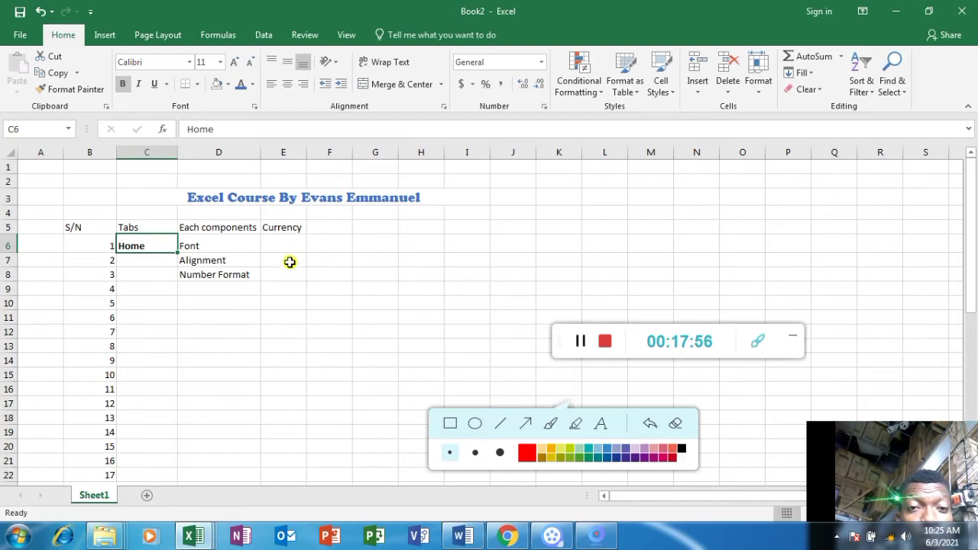
Select the Currency column cells below the header in column E
key(Right)
key(Right)
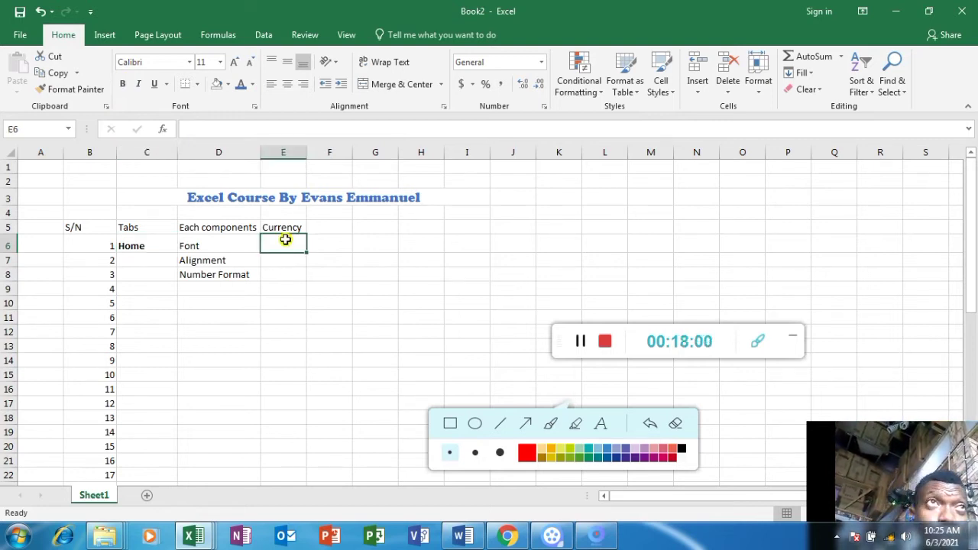
click(288, 227)
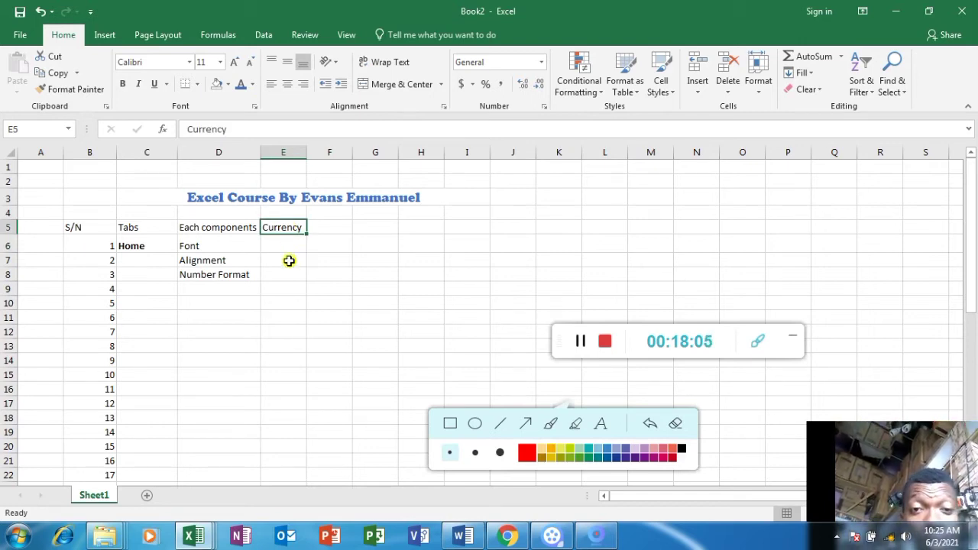
click(288, 244)
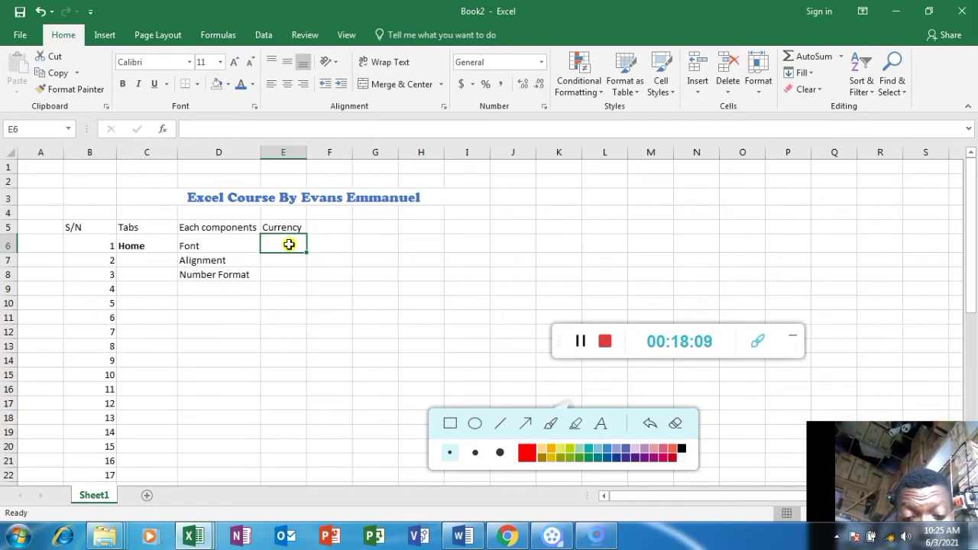
mouse_move(289, 243)
mouse_down()
mouse_move(274, 546)
mouse_move(283, 459)
mouse_up()
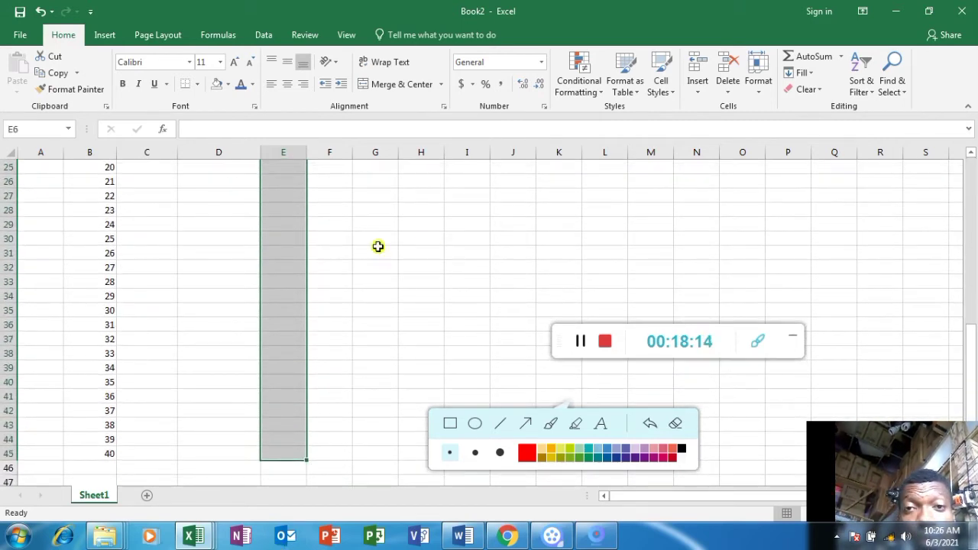
Apply Currency format to column E and enter 5 in E6, E7 and E8
click(541, 62)
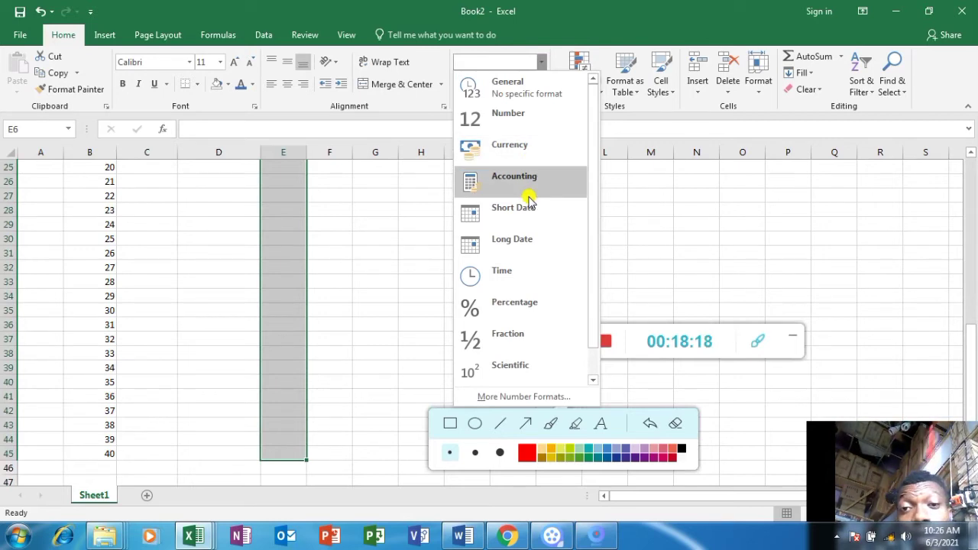
click(516, 149)
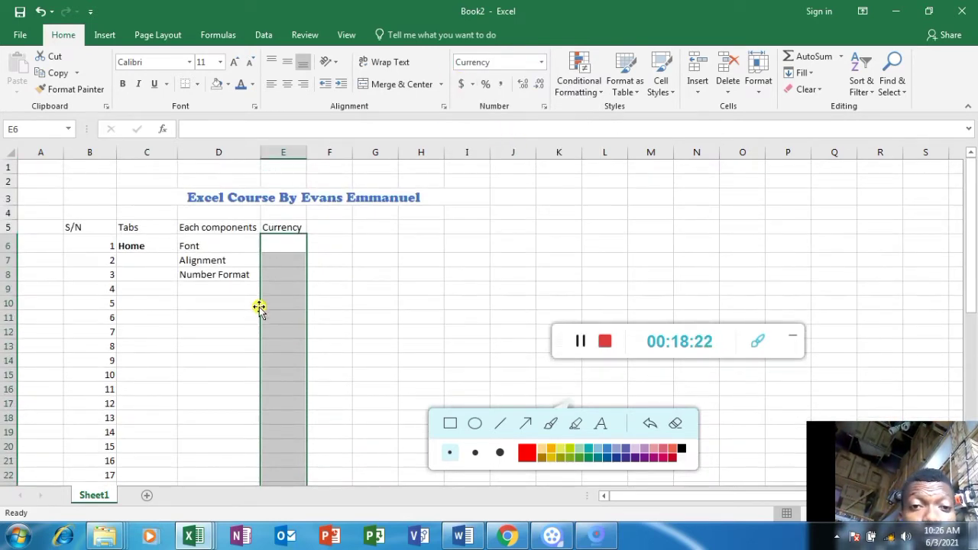
click(288, 239)
text(5)
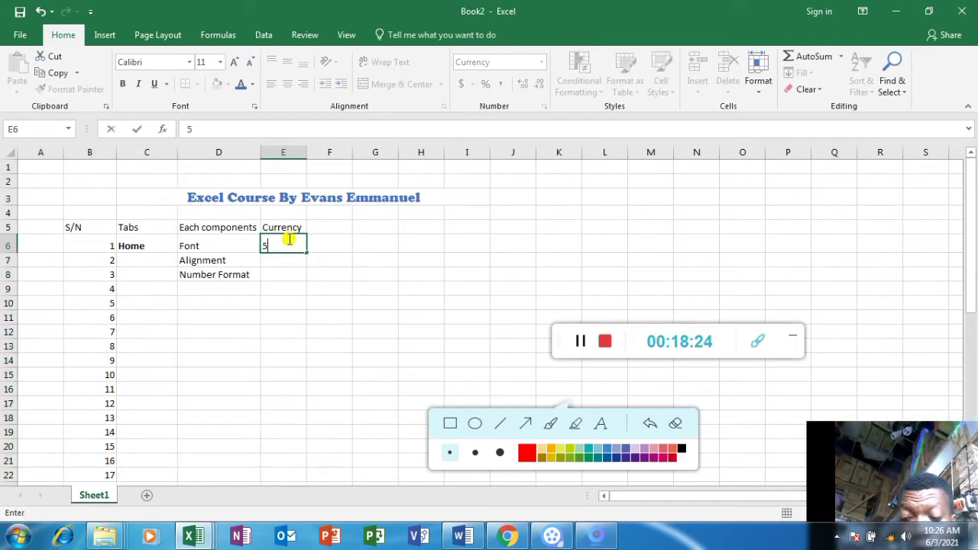
key(Return)
text(5)
key(Return)
text(5)
key(Return)
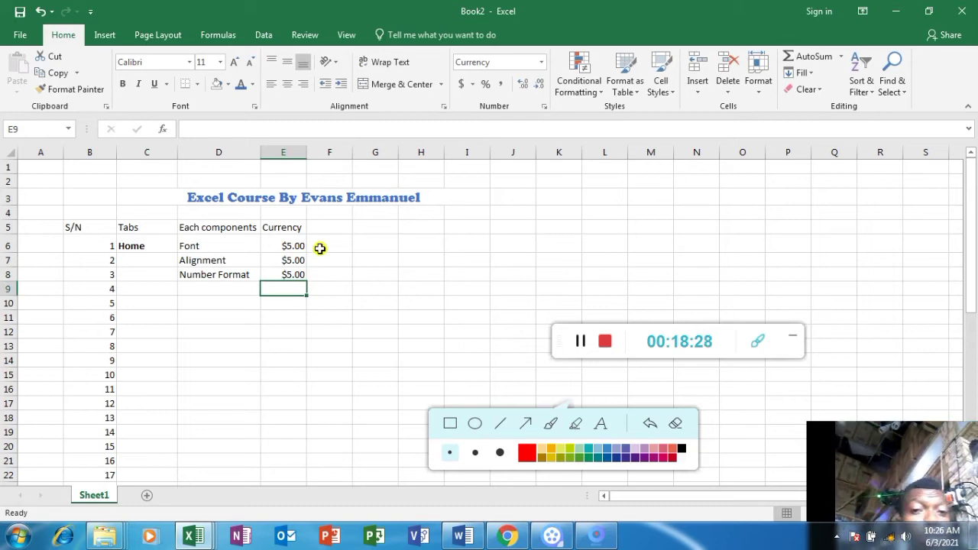
Reselect column E from E6 downward and bring up the full Accounting format settings
drag(298, 244, 294, 288)
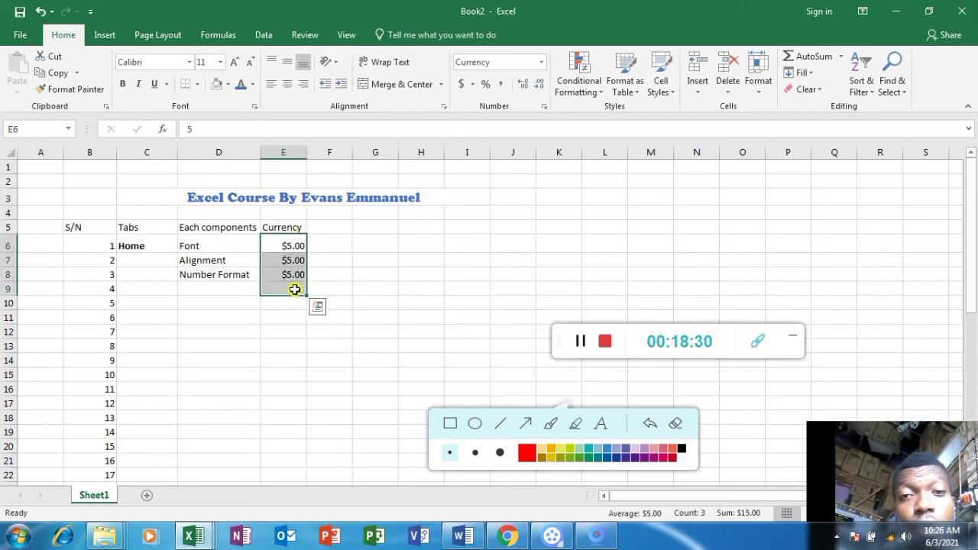
mouse_move(283, 244)
mouse_down()
mouse_move(271, 544)
mouse_move(281, 425)
mouse_up()
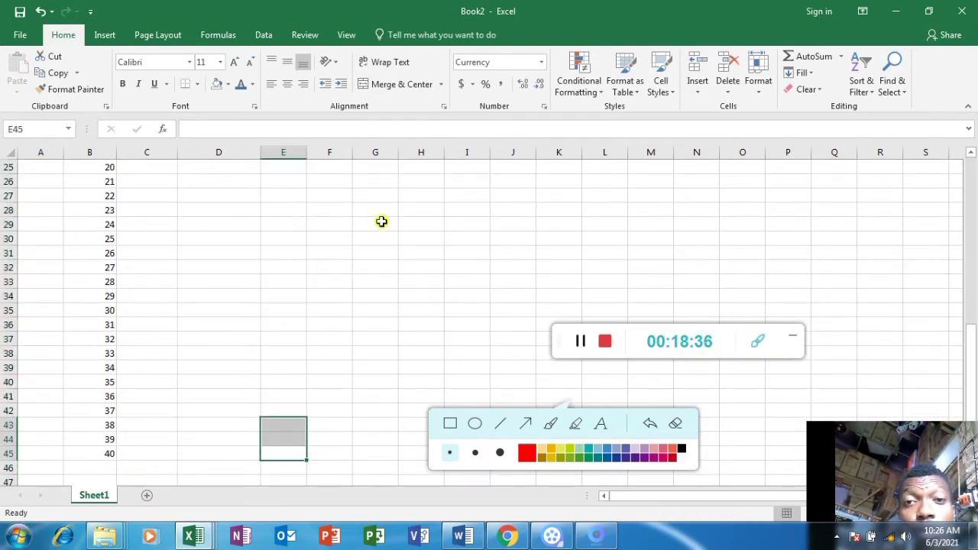
drag(279, 459, 276, 241)
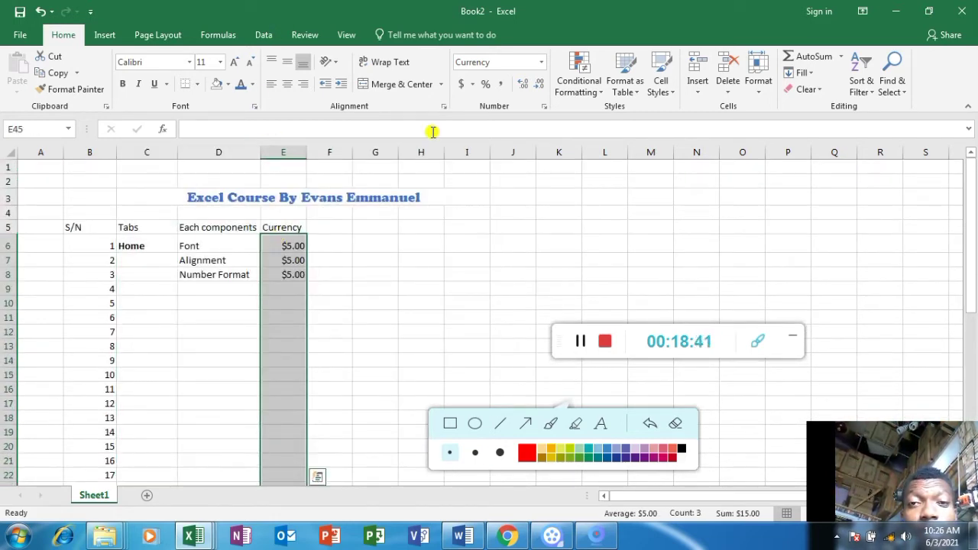
click(471, 86)
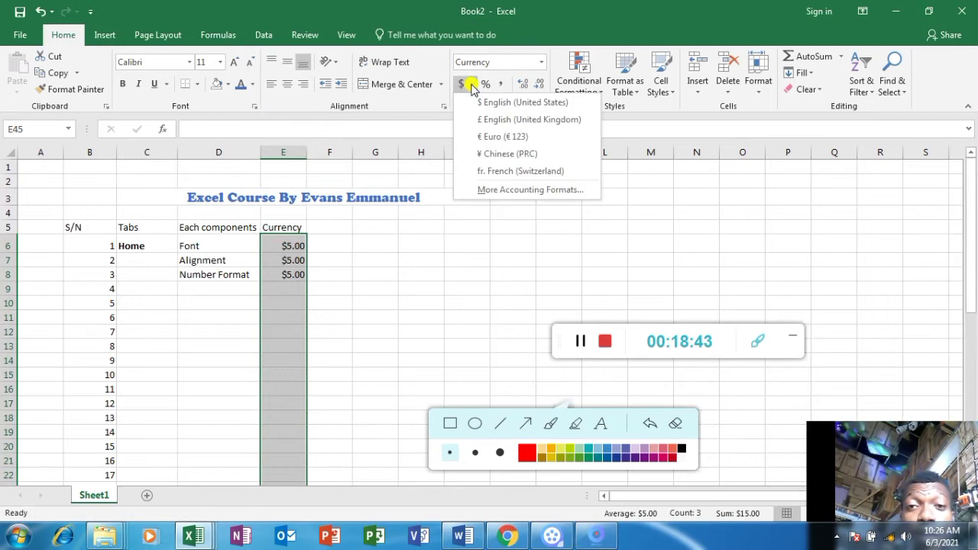
click(501, 191)
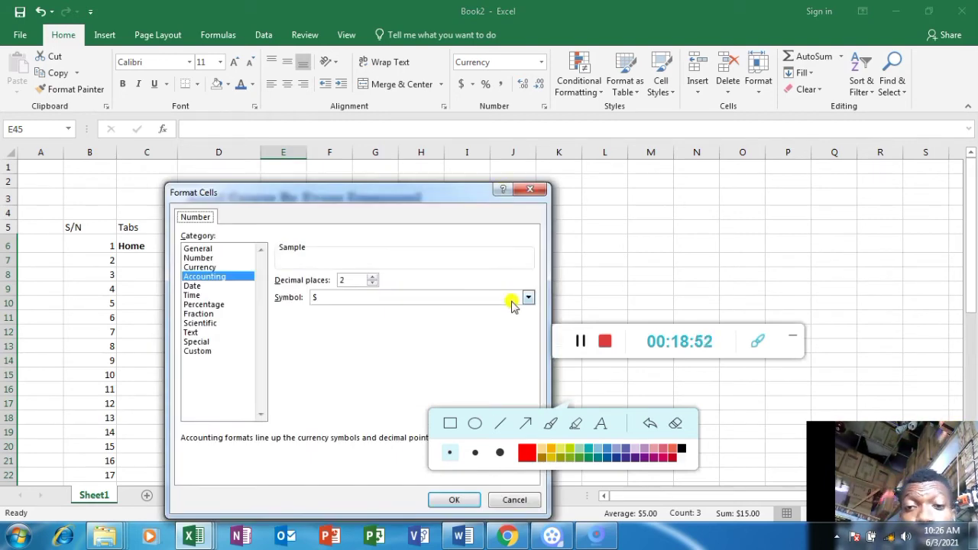
Set the Currency cells to Accounting format with the ₦ Ibibio (Nigeria) symbol
click(527, 297)
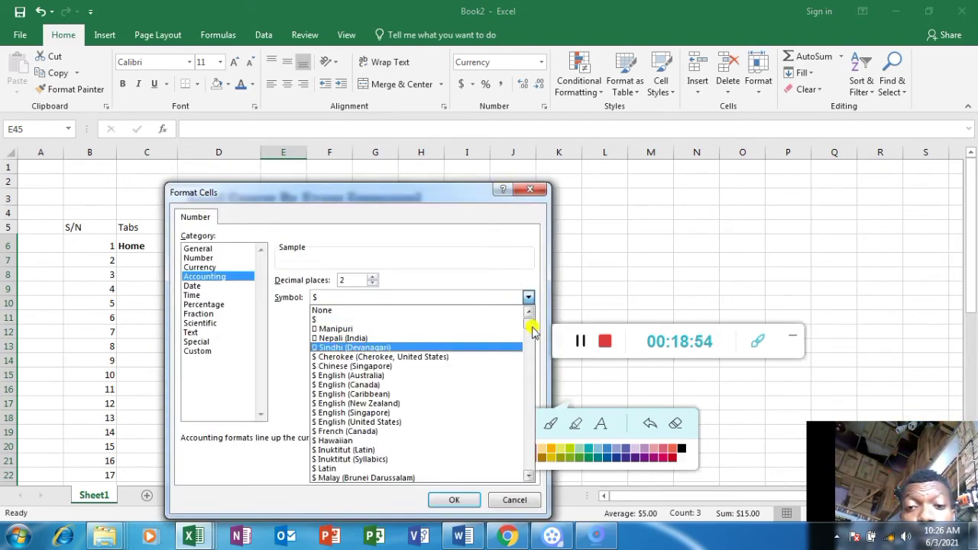
drag(532, 327, 530, 342)
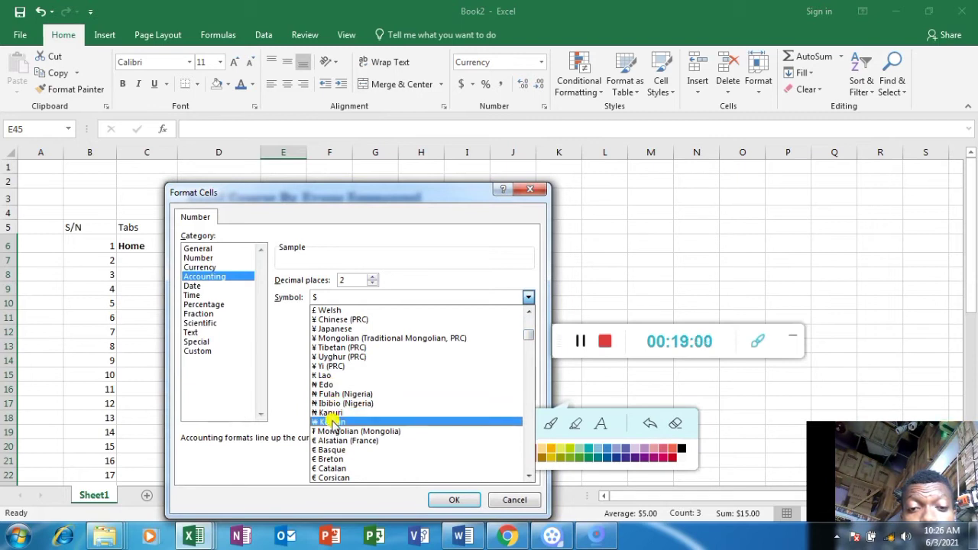
click(332, 403)
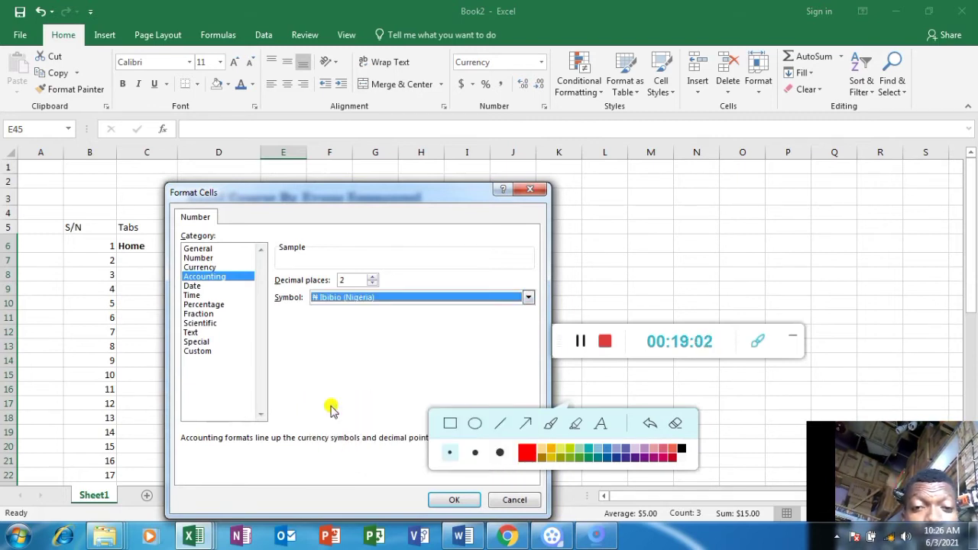
click(452, 499)
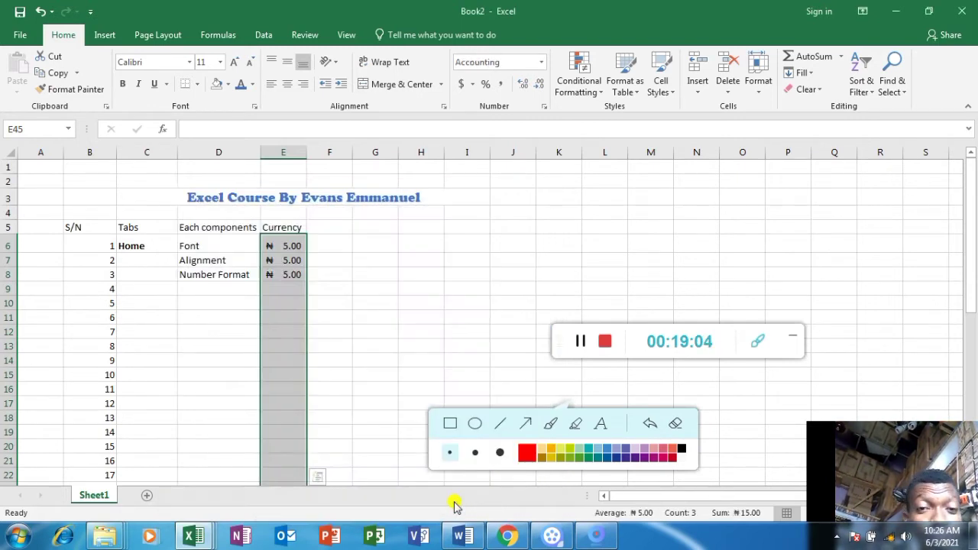
click(331, 290)
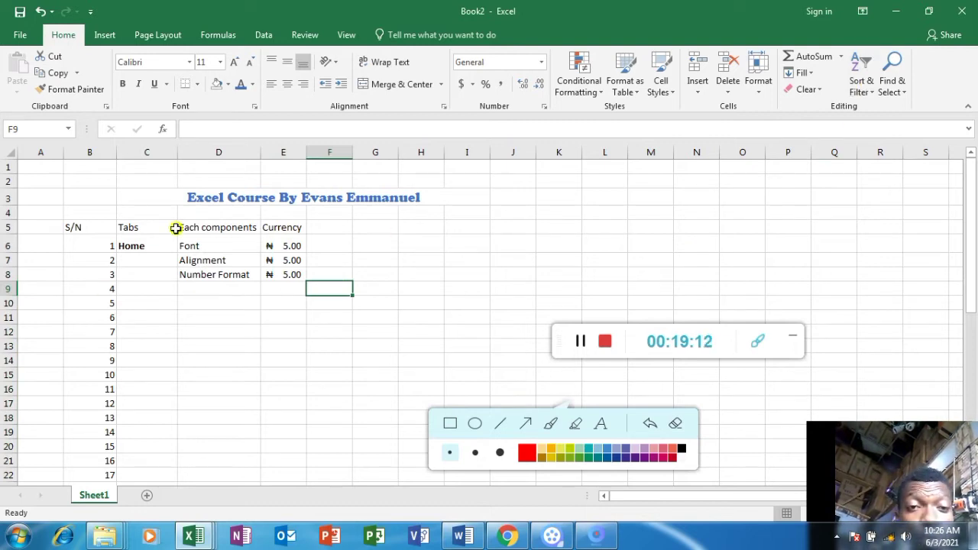
drag(191, 246, 196, 274)
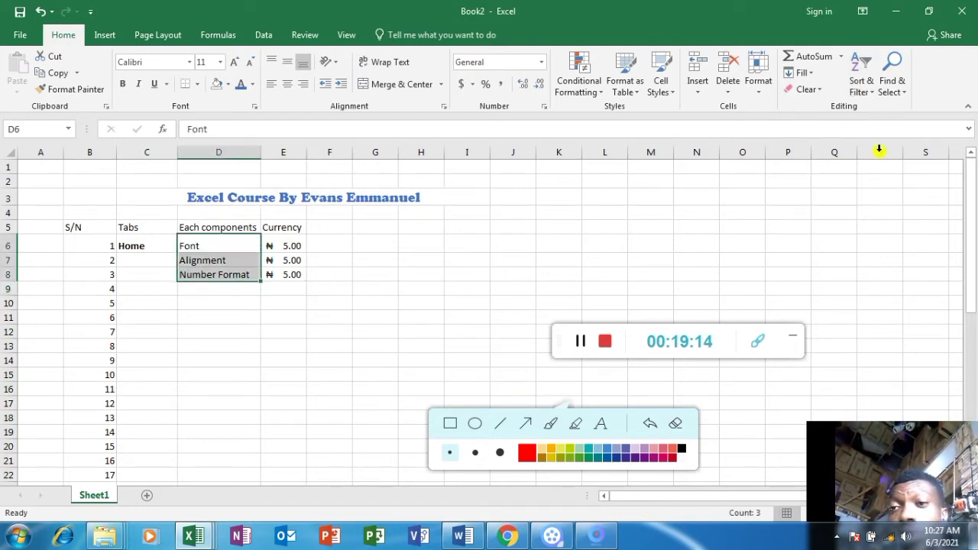
Sort the components A to Z, expanding the selection so S/N and Home move with them
click(869, 91)
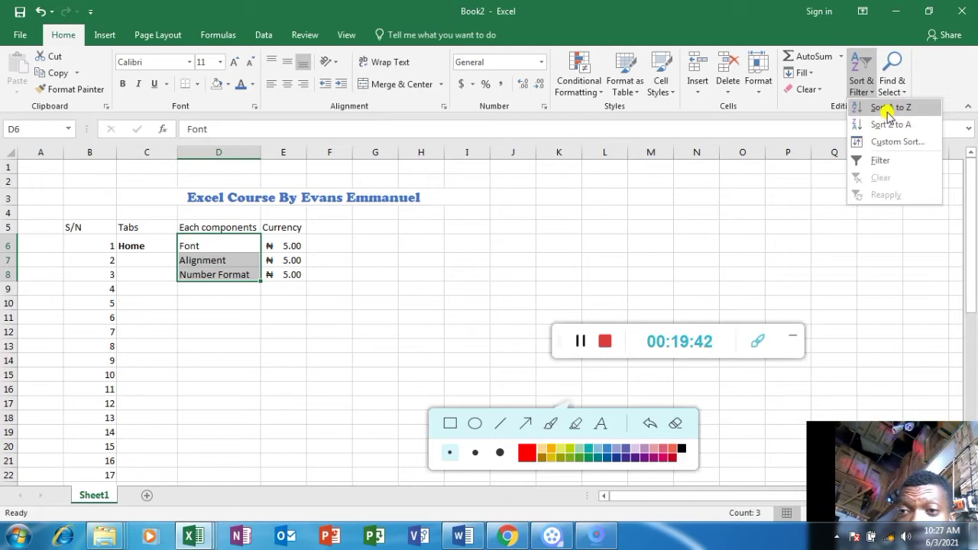
click(888, 124)
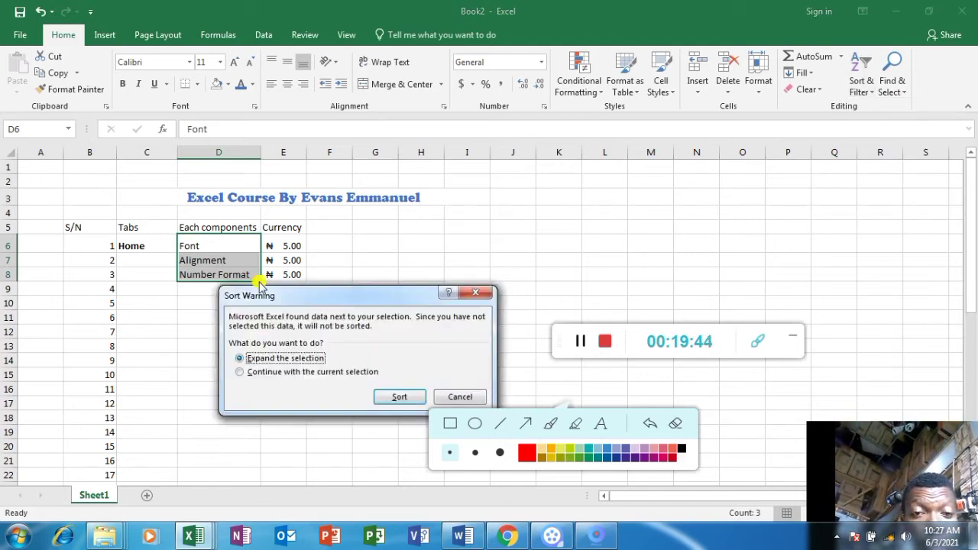
click(394, 399)
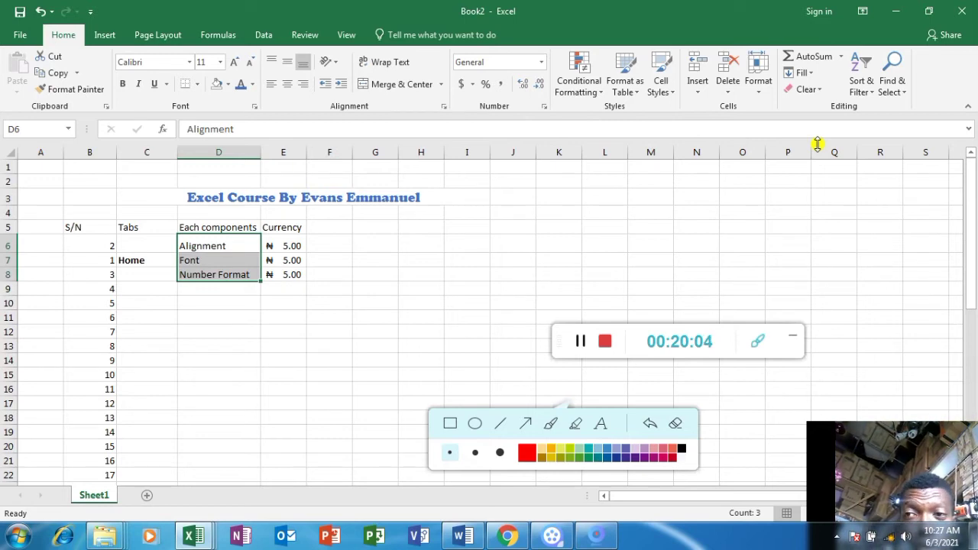
click(864, 83)
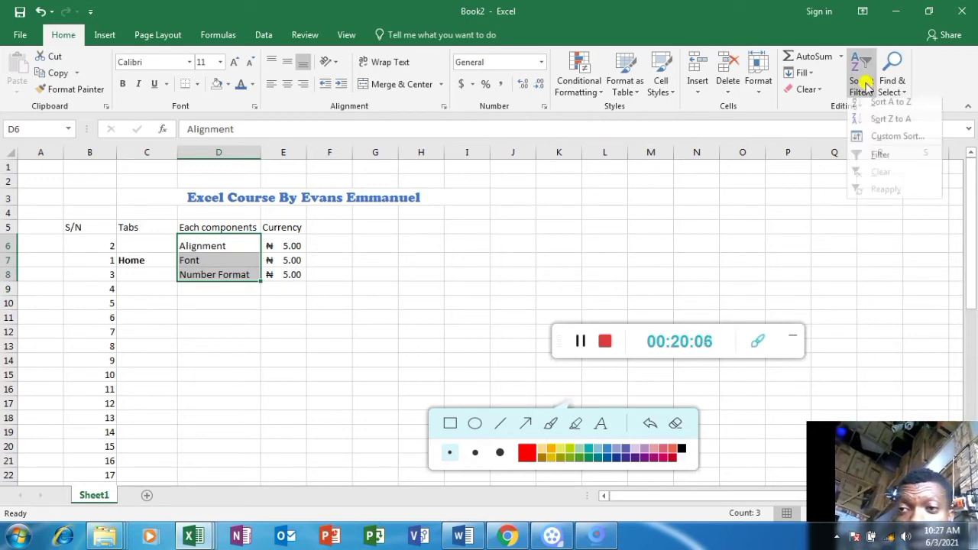
click(888, 163)
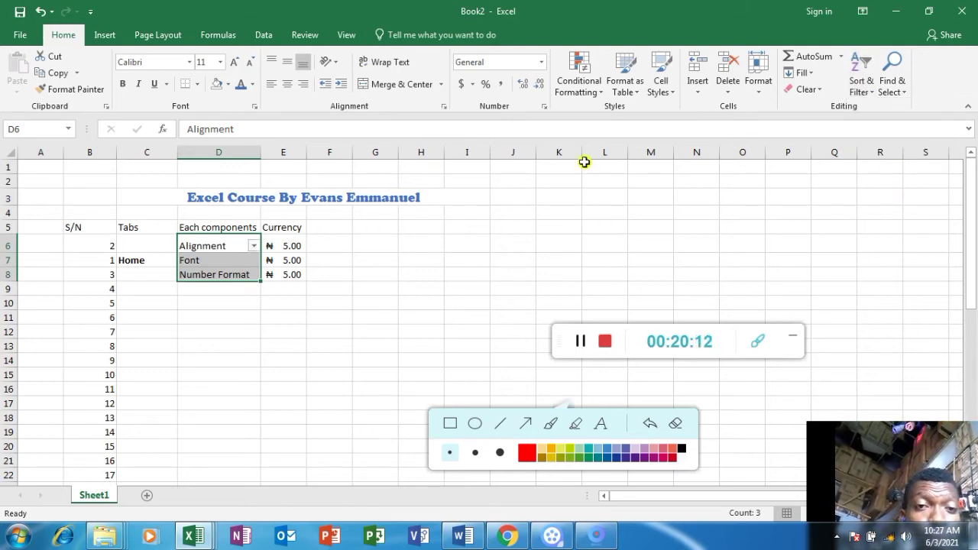
click(254, 245)
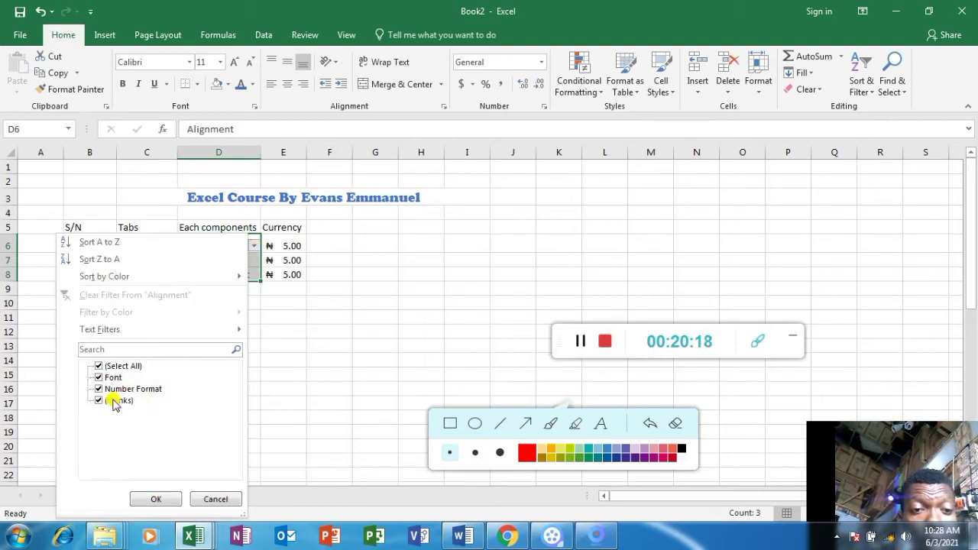
click(99, 389)
click(98, 400)
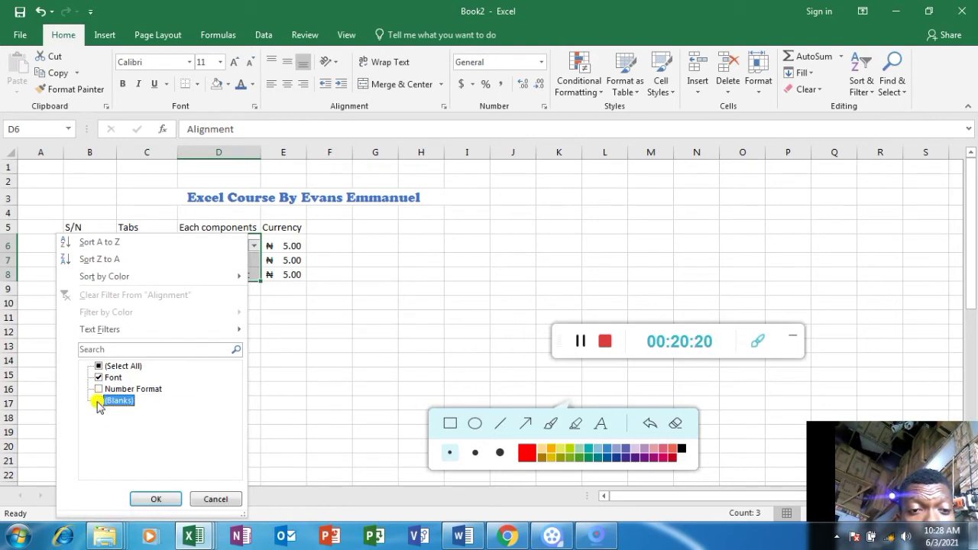
click(156, 500)
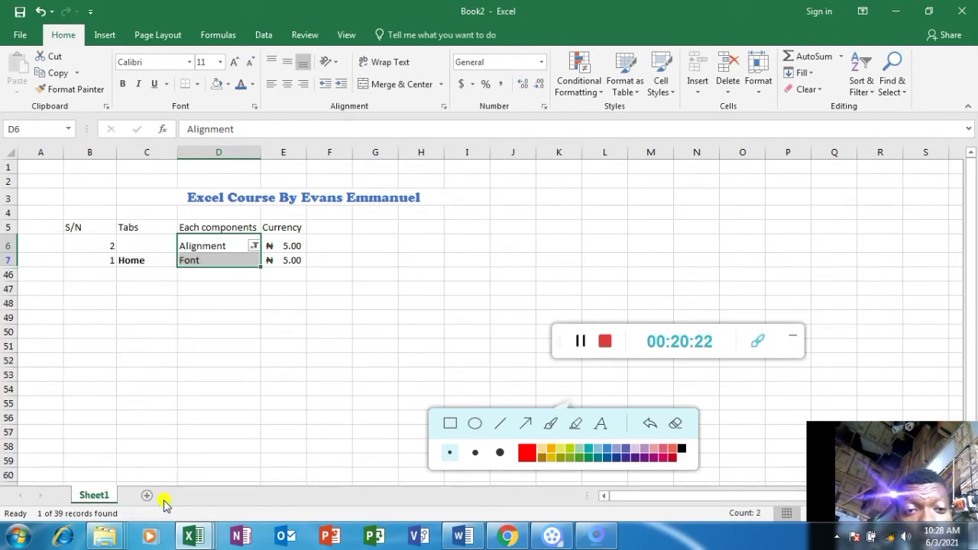
click(254, 246)
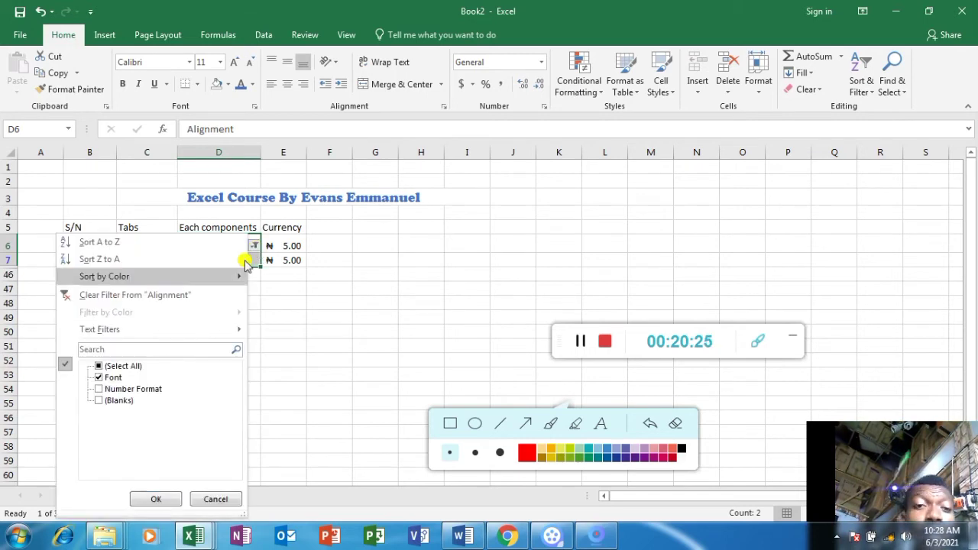
click(99, 367)
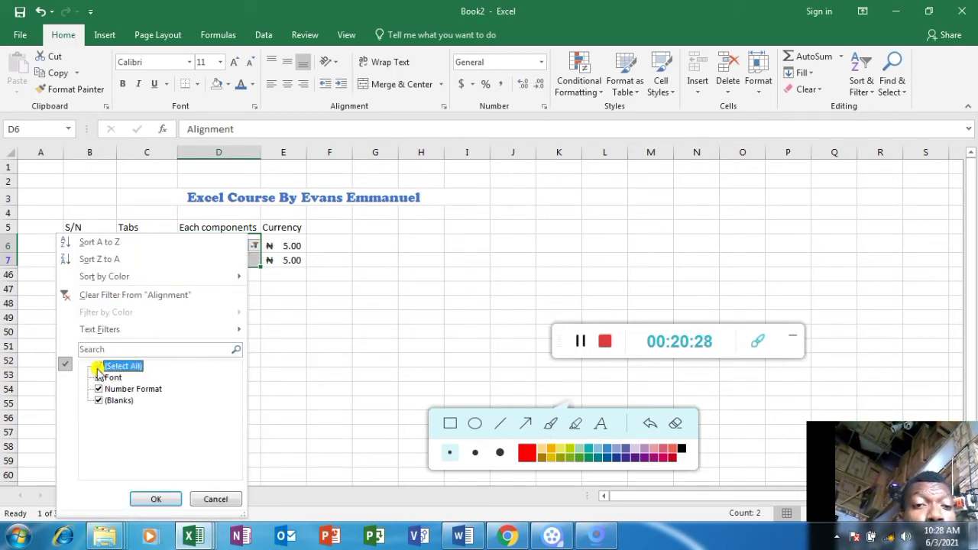
click(152, 500)
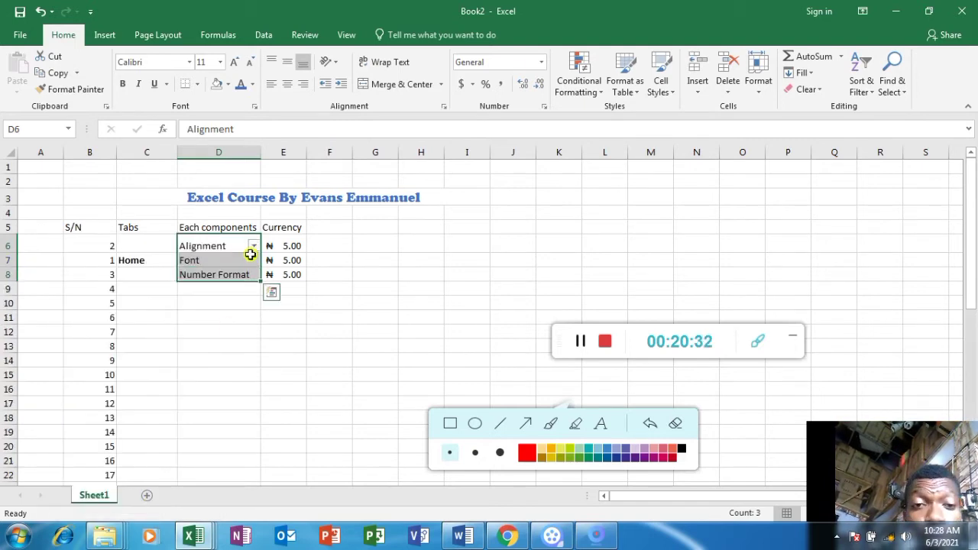
key(ctrl+z)
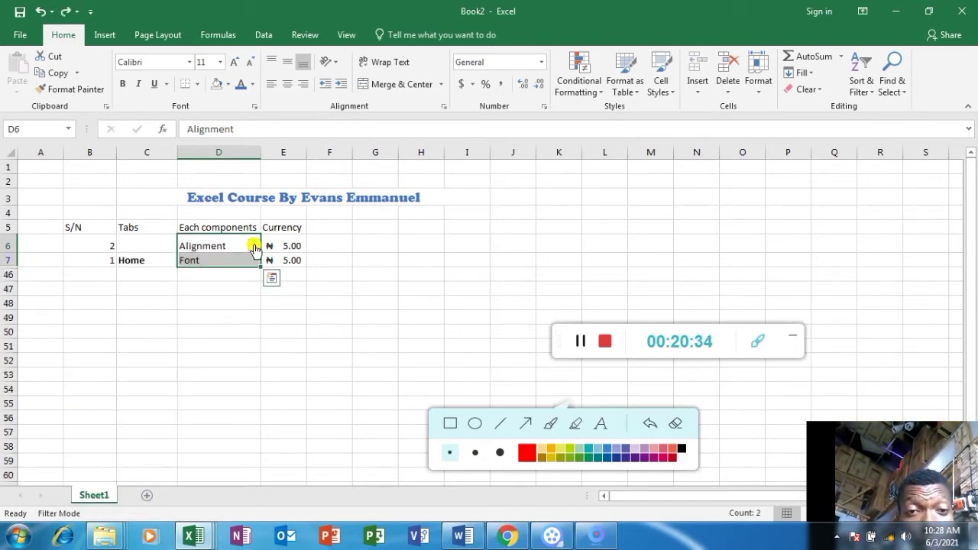
key(ctrl+y)
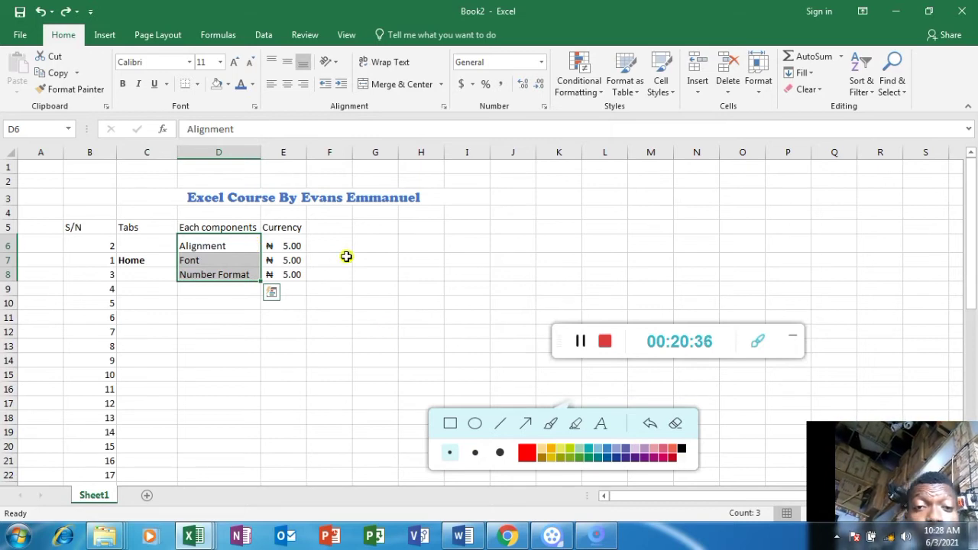
click(346, 256)
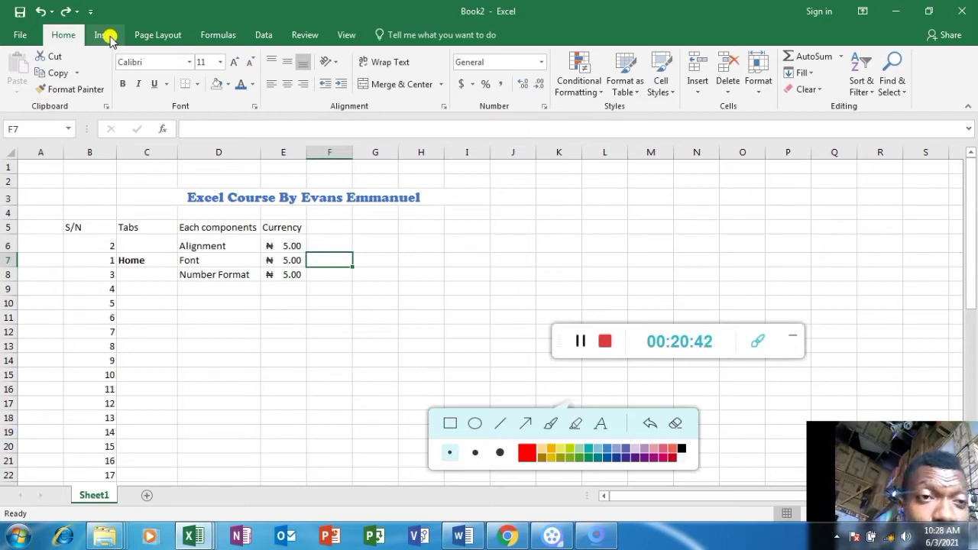
click(107, 35)
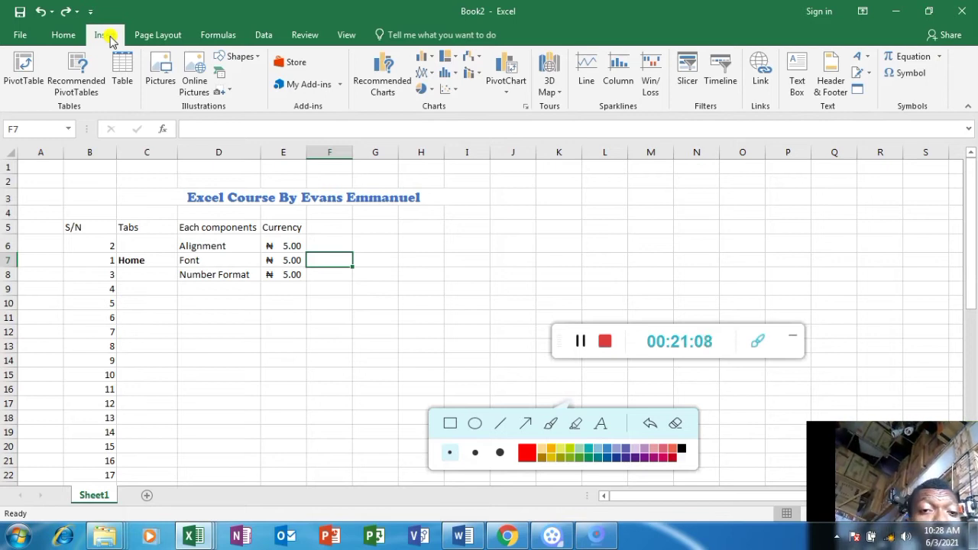
Change the amounts to ₦7.00 in E7 and ₦9.00 in E8
click(291, 260)
text(5)
key(Return)
text(9)
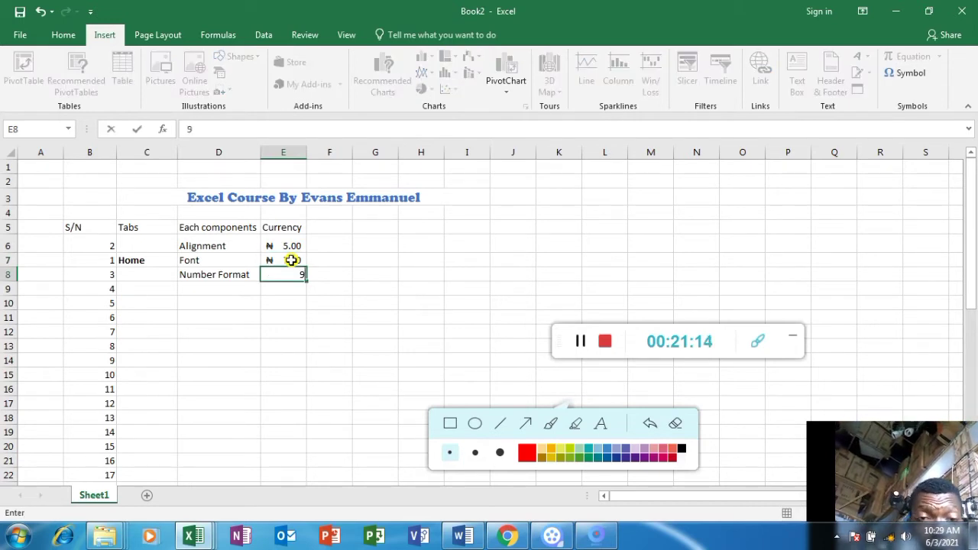
click(278, 301)
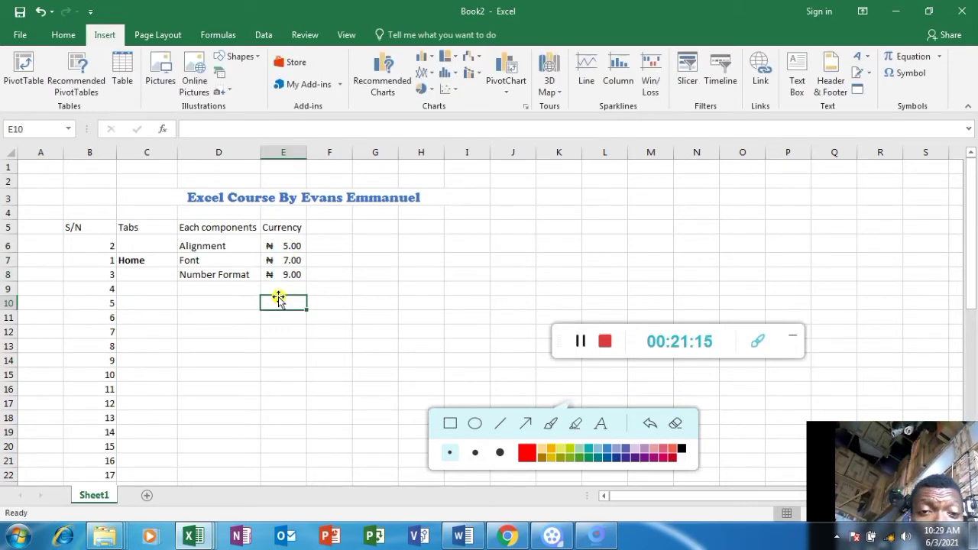
Add Editing as a component in D9 and the Insert tab label in C11
click(146, 304)
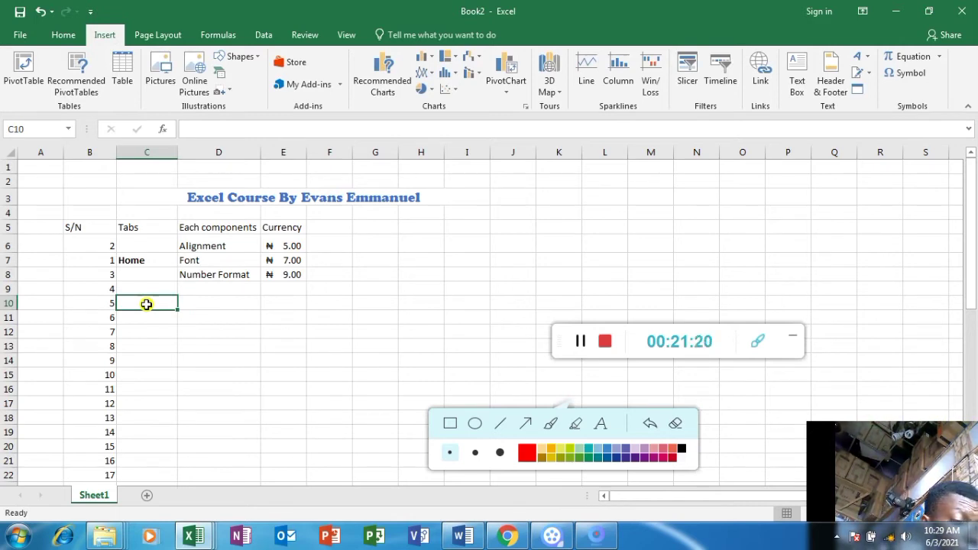
click(201, 288)
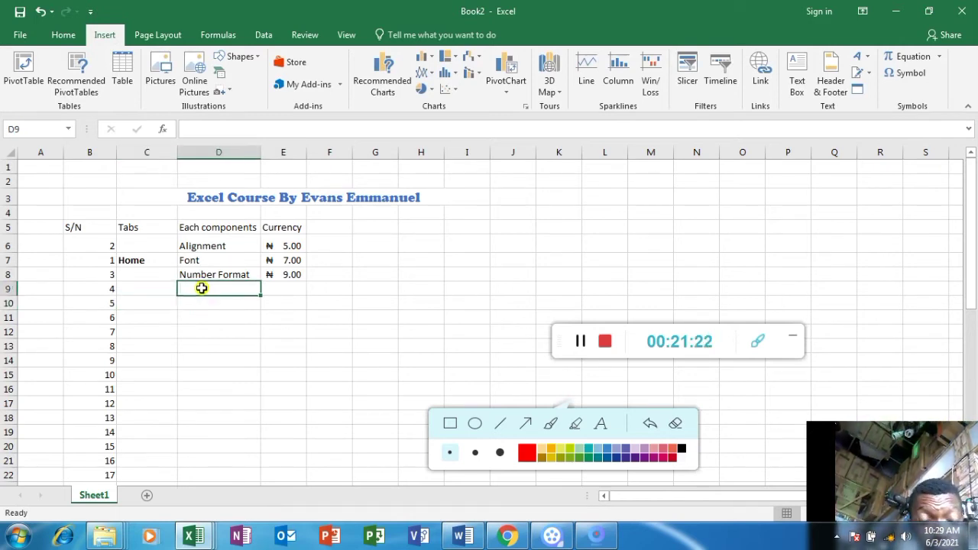
text(Editing)
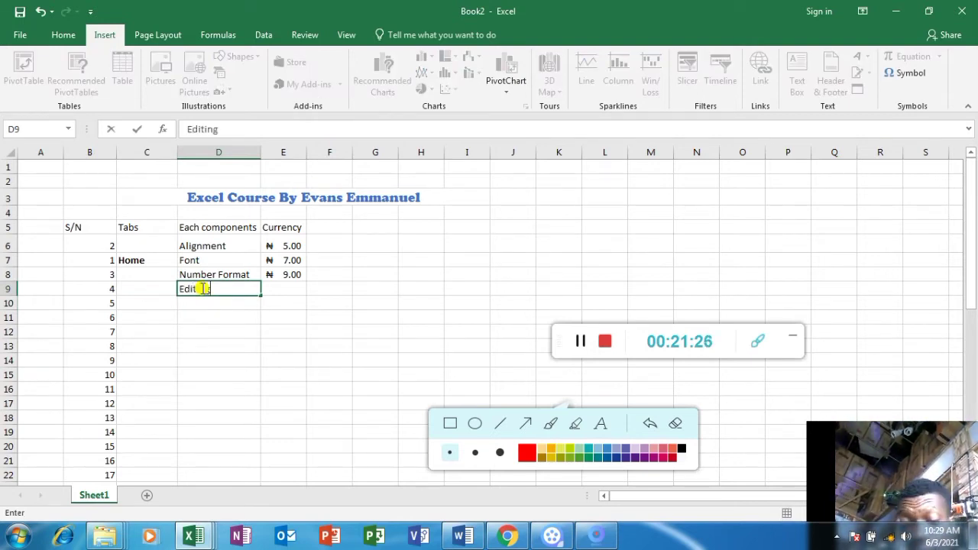
key(Return)
key(Left)
key(Down)
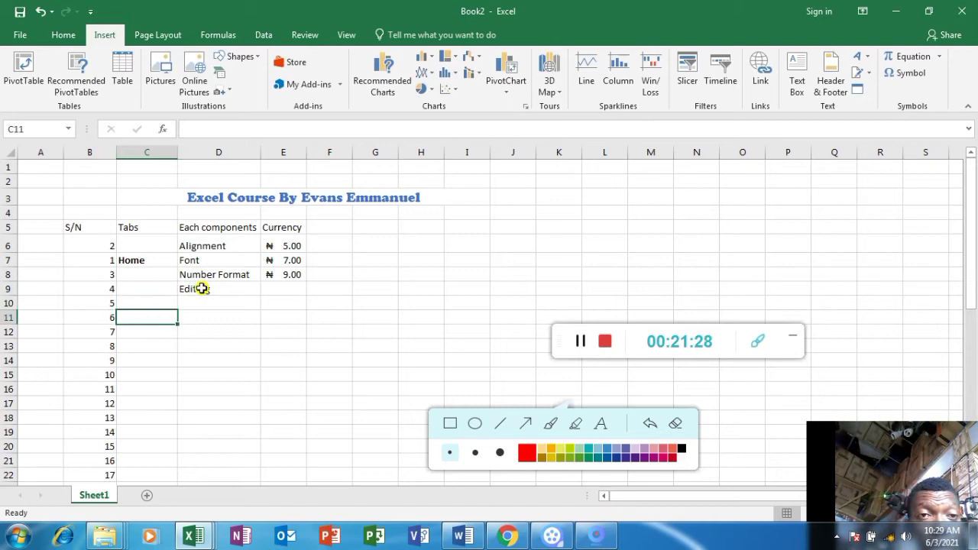
text(Insert)
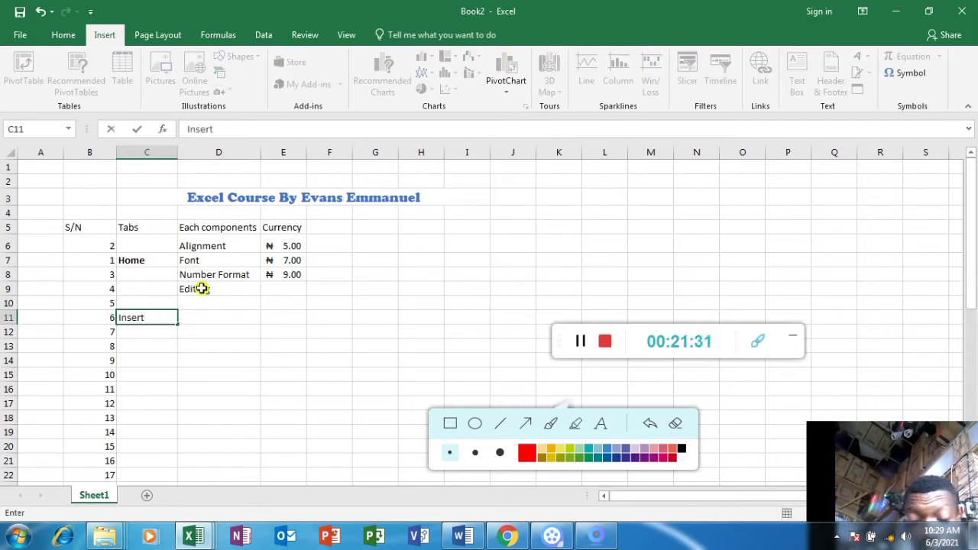
key(Right)
key(Left)
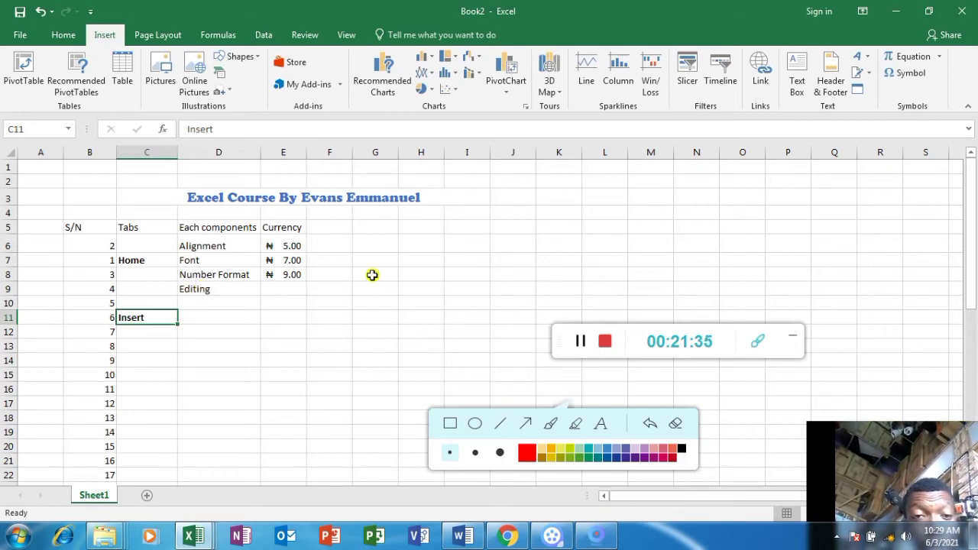
Convert B5:G45 into a table with its first row as headers
click(207, 319)
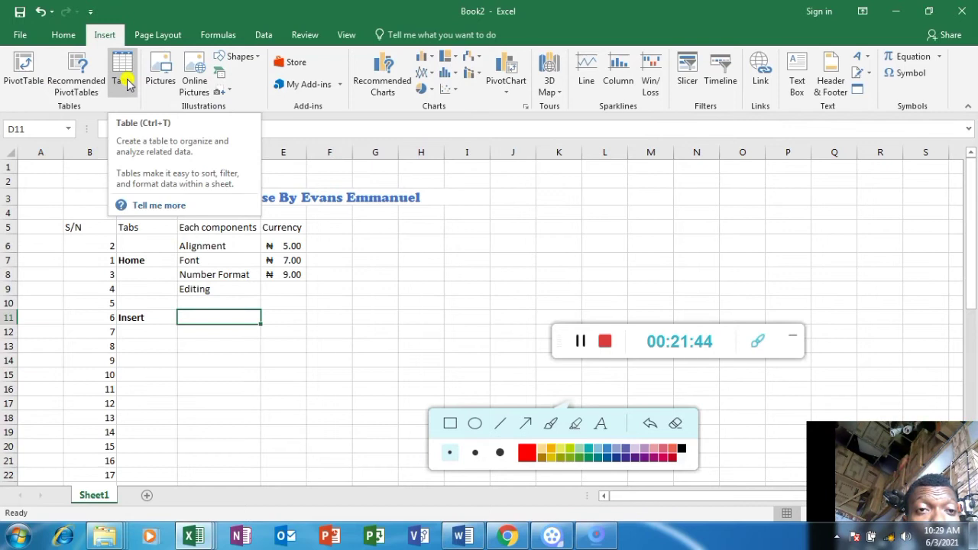
mouse_move(73, 229)
mouse_down()
mouse_move(390, 547)
mouse_move(394, 433)
mouse_up()
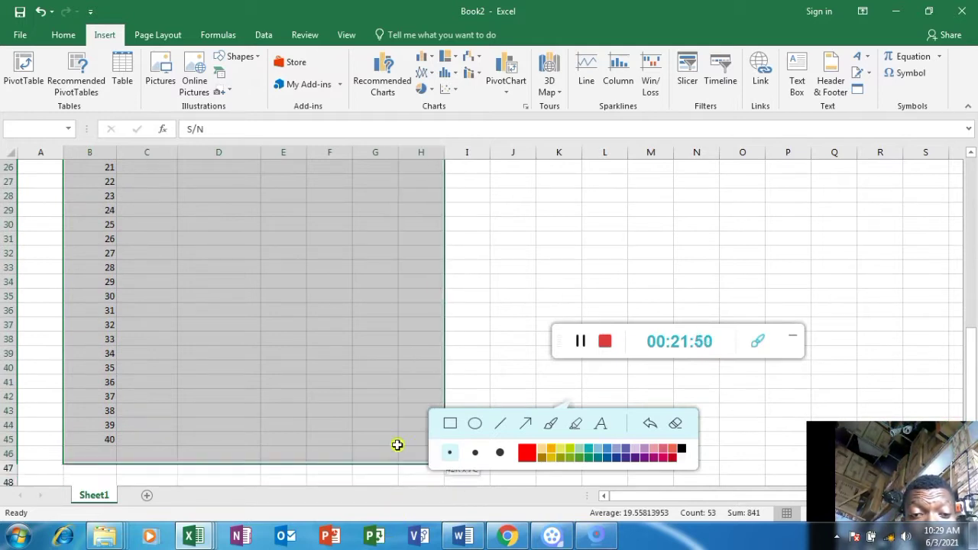
click(122, 79)
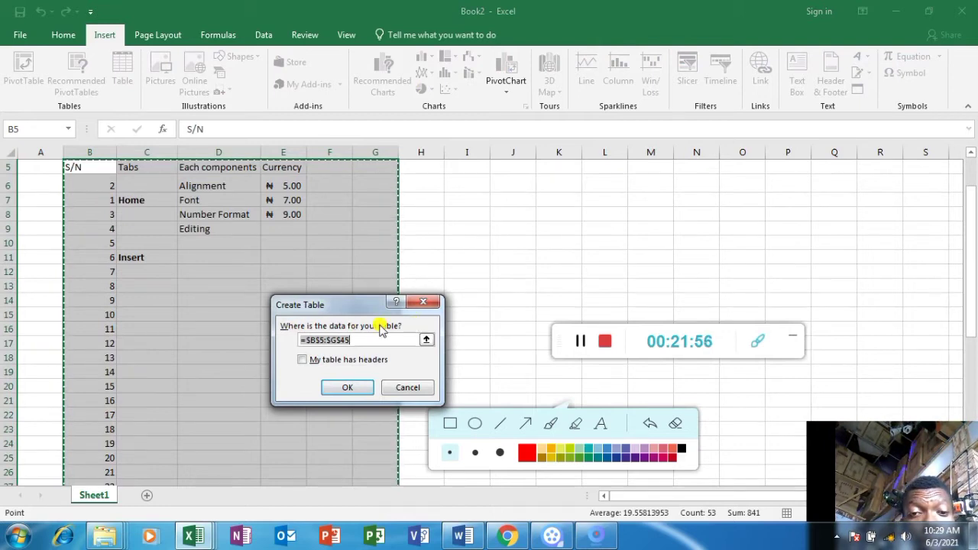
click(302, 359)
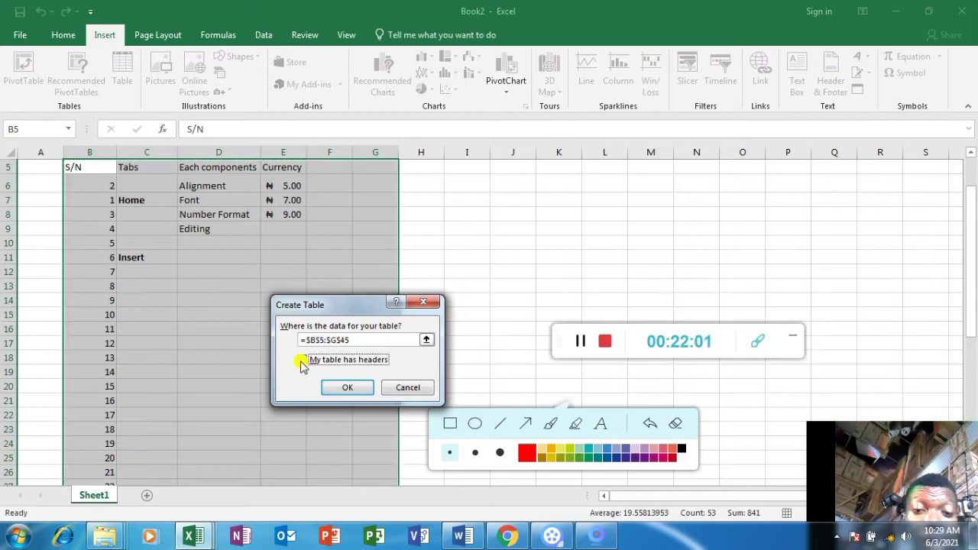
click(351, 389)
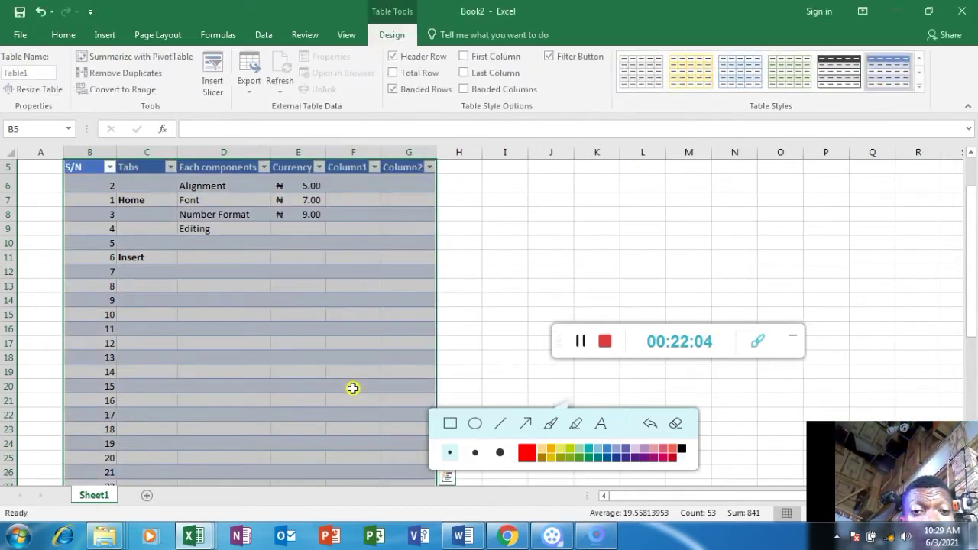
click(922, 87)
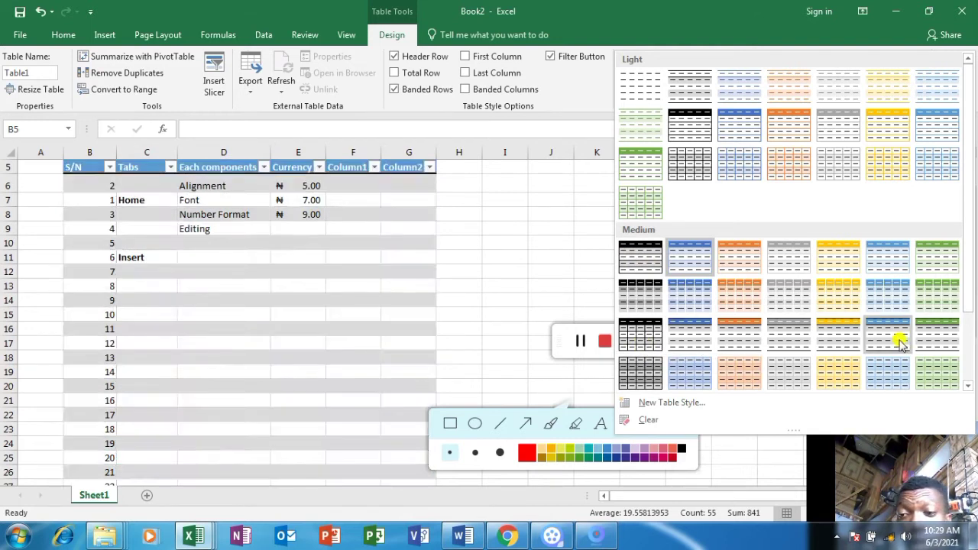
Give the table a blue Medium style and widen the Tabs column C
scroll(968, 155, down, 2)
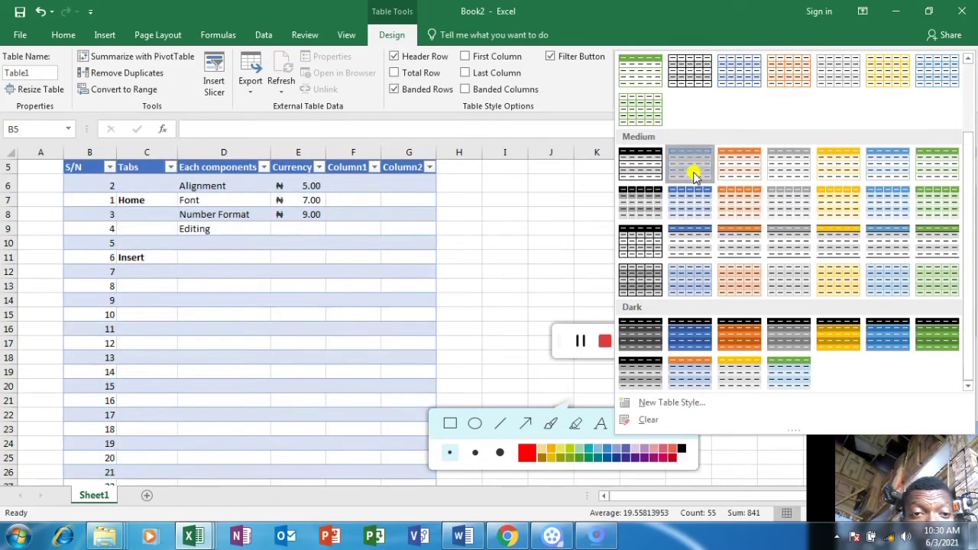
click(690, 164)
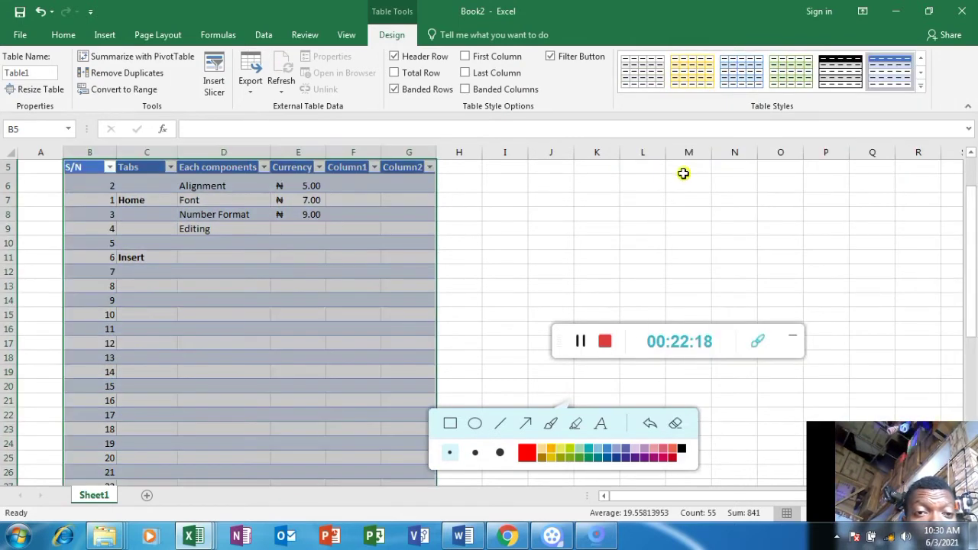
double_click(176, 151)
drag(153, 152, 197, 154)
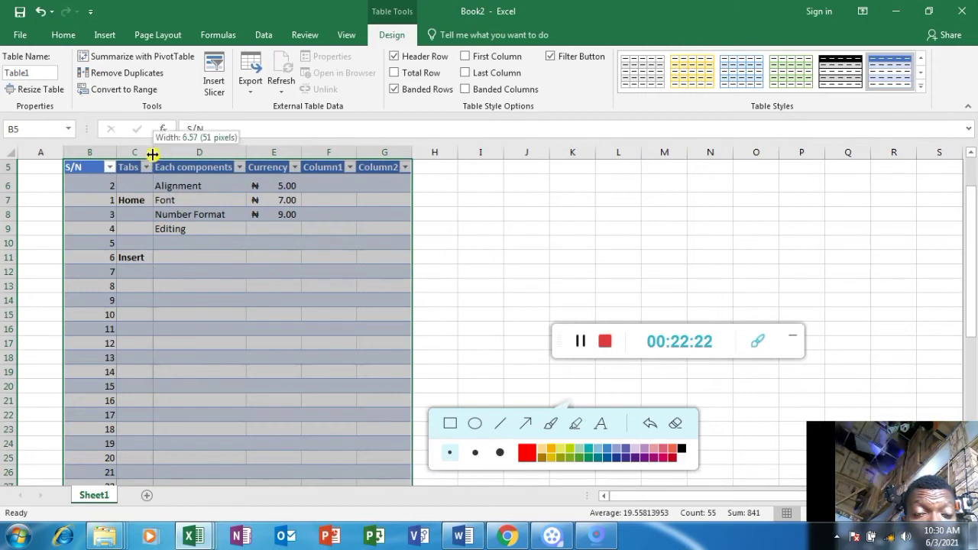
click(494, 257)
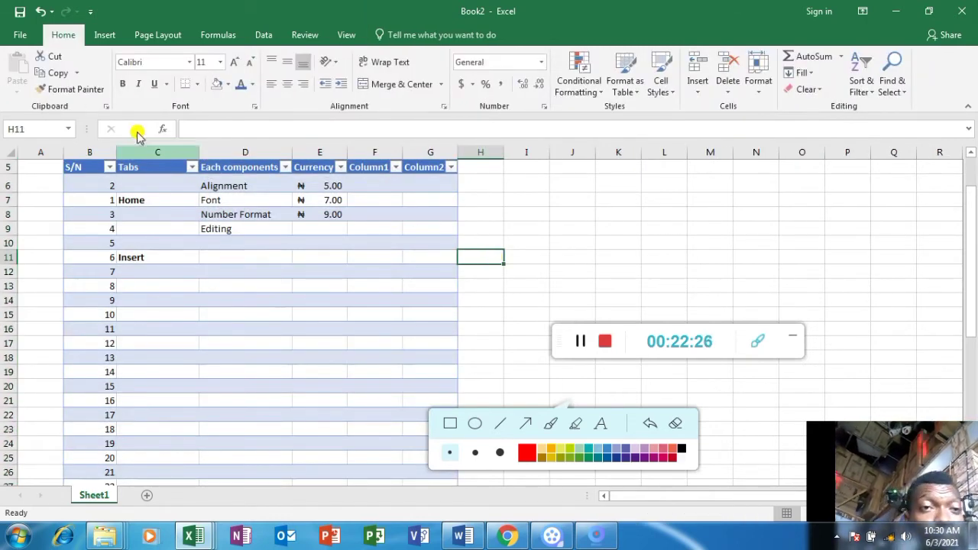
click(103, 36)
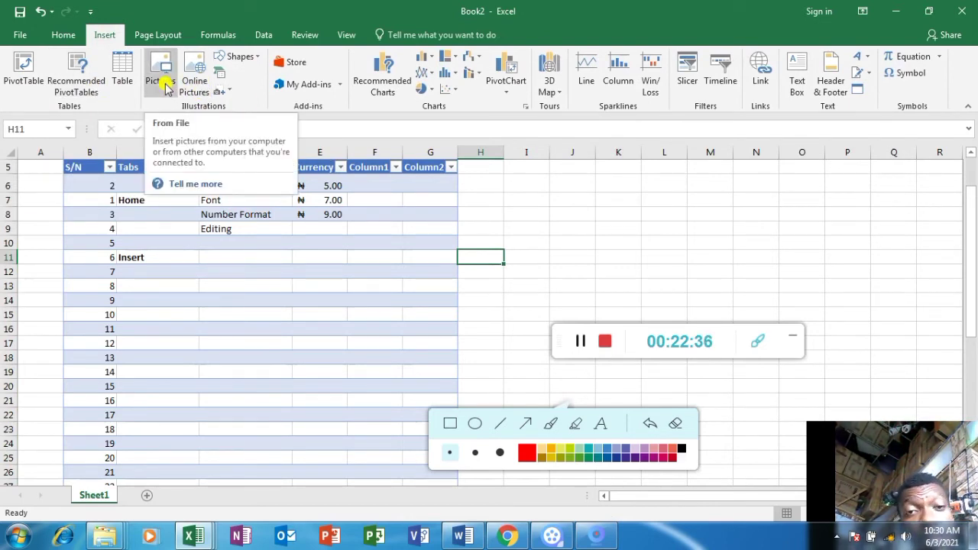
Choose the face-mask JPEG image from the Desktop and insert it
scroll(971, 202, up, 2)
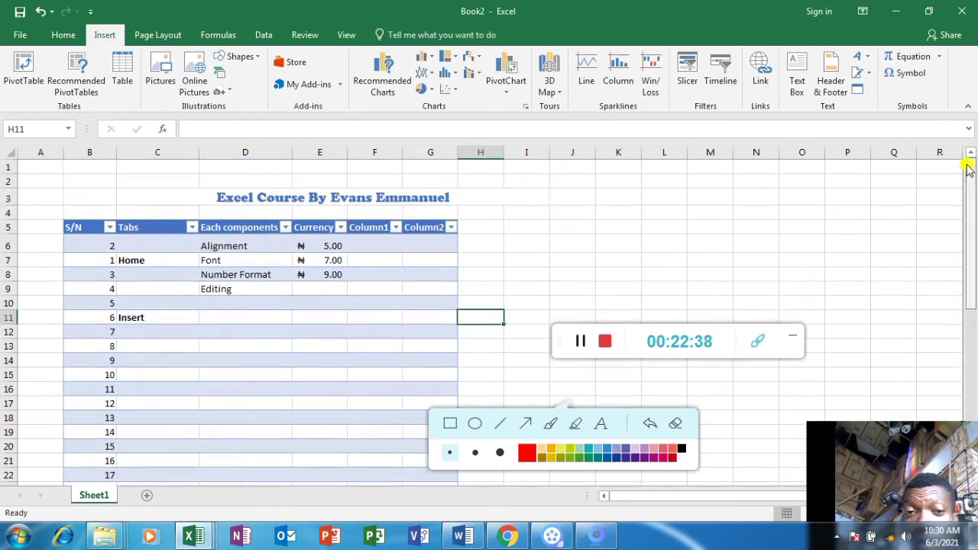
click(160, 83)
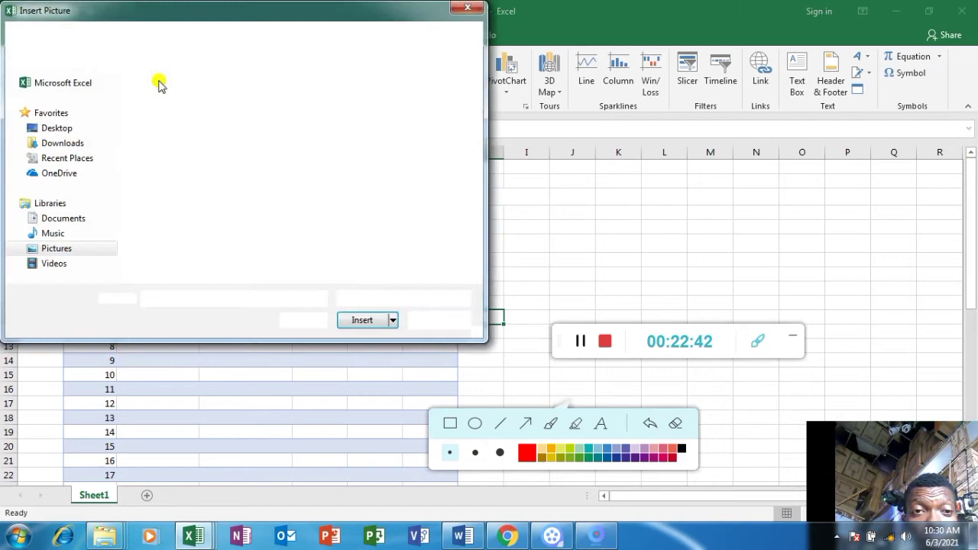
click(75, 128)
drag(476, 89, 479, 277)
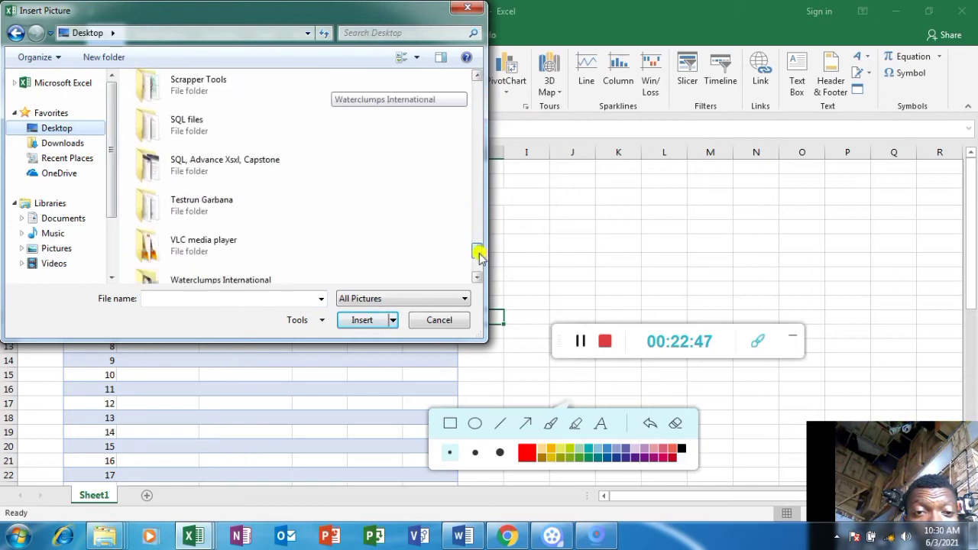
mouse_move(479, 277)
mouse_down()
mouse_move(447, 91)
mouse_move(454, 147)
mouse_up()
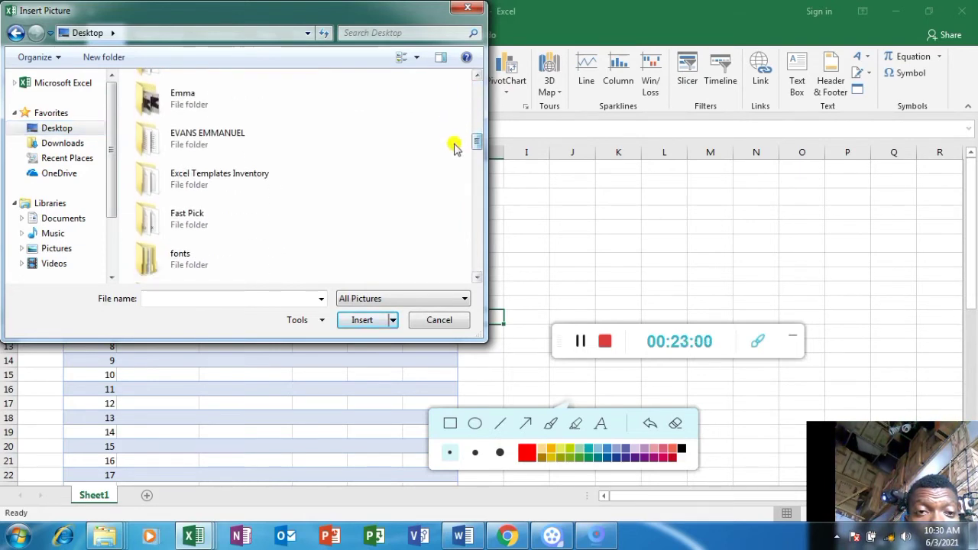
drag(474, 138, 478, 264)
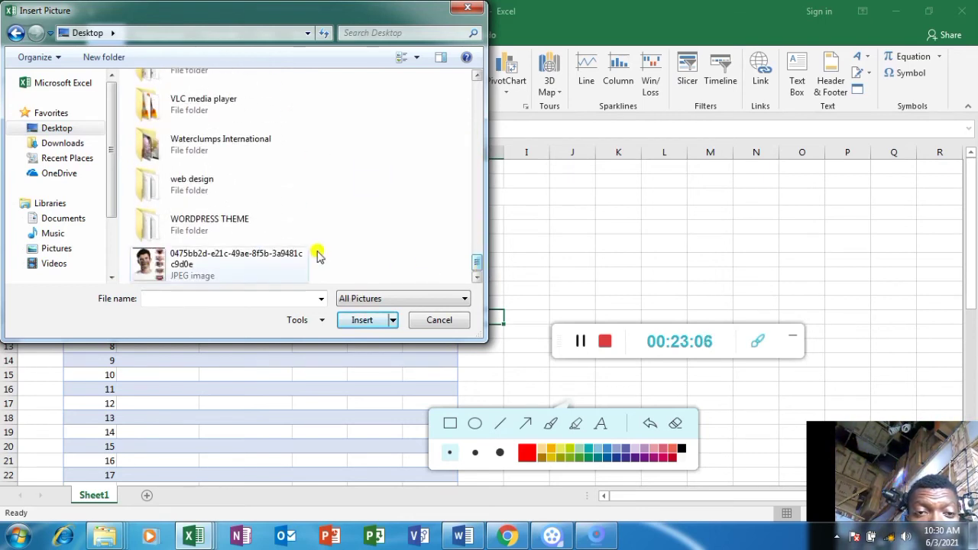
click(270, 253)
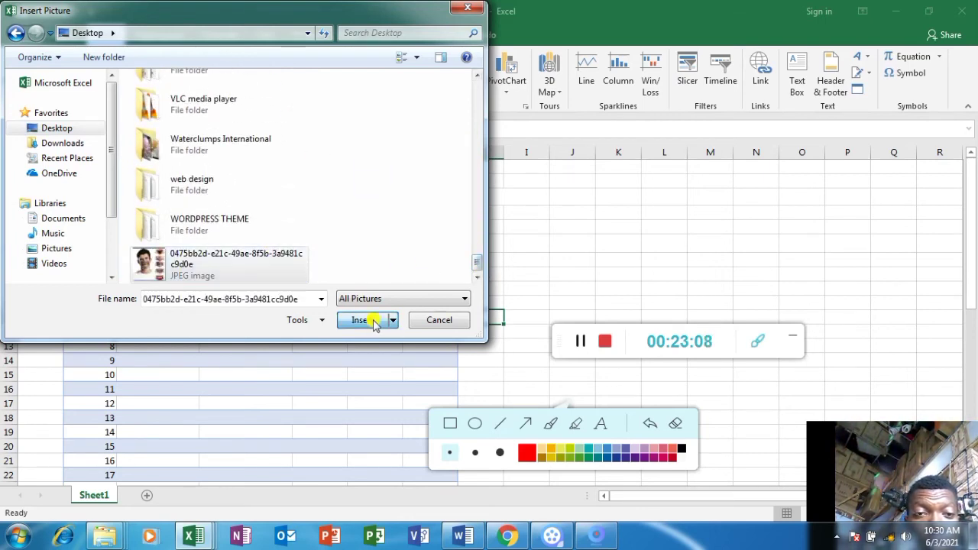
click(372, 320)
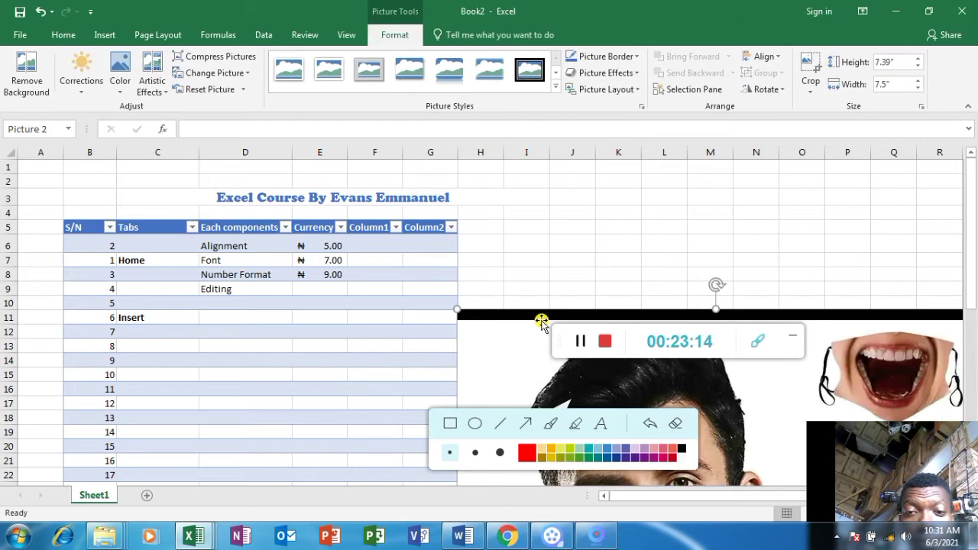
Drag the face-mask picture over the table to start at column D, undoing one misplaced move
drag(562, 325, 194, 122)
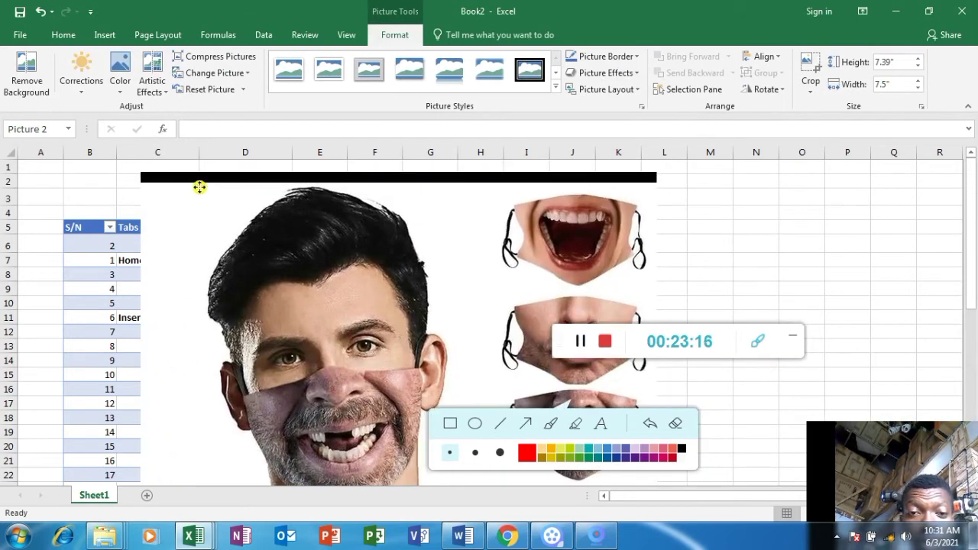
drag(195, 122, 131, 153)
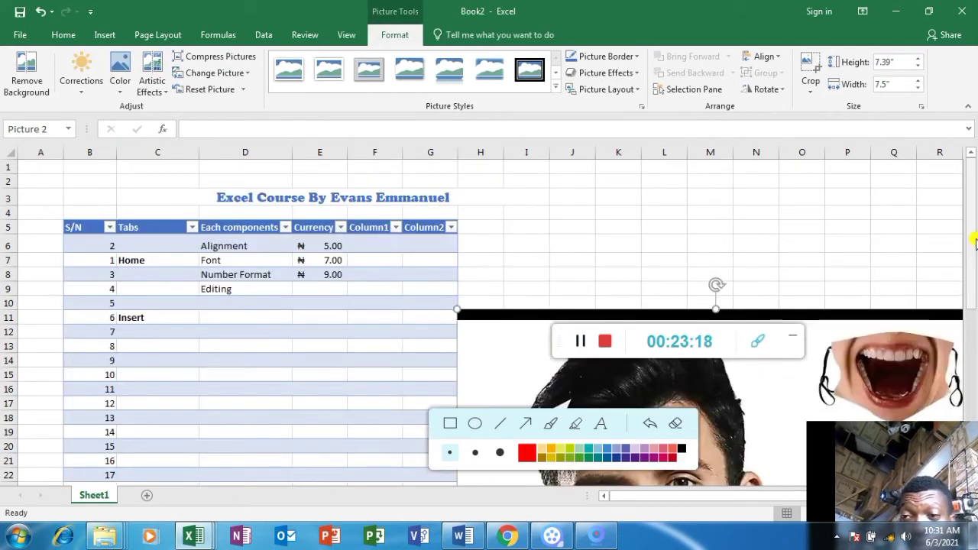
drag(971, 242, 972, 336)
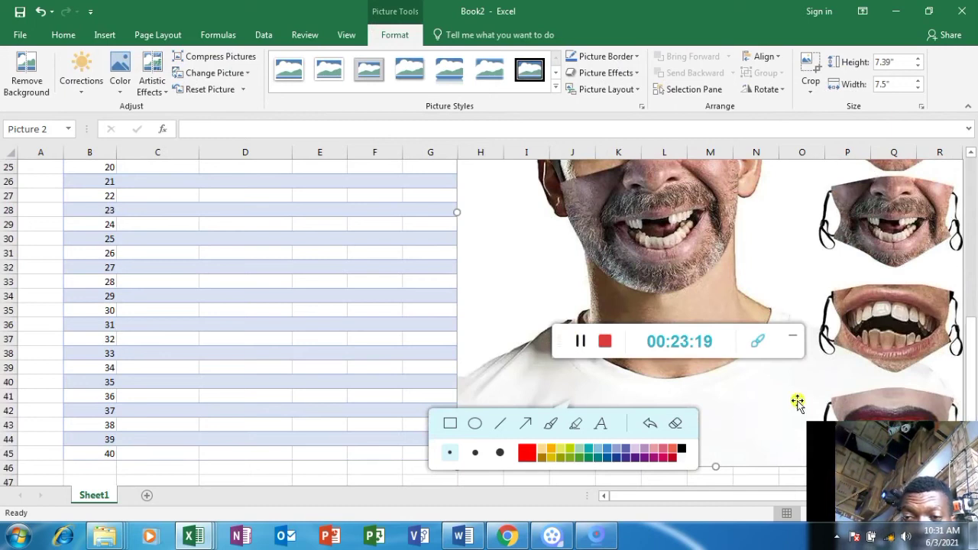
drag(747, 234, 293, 164)
key(ctrl+z)
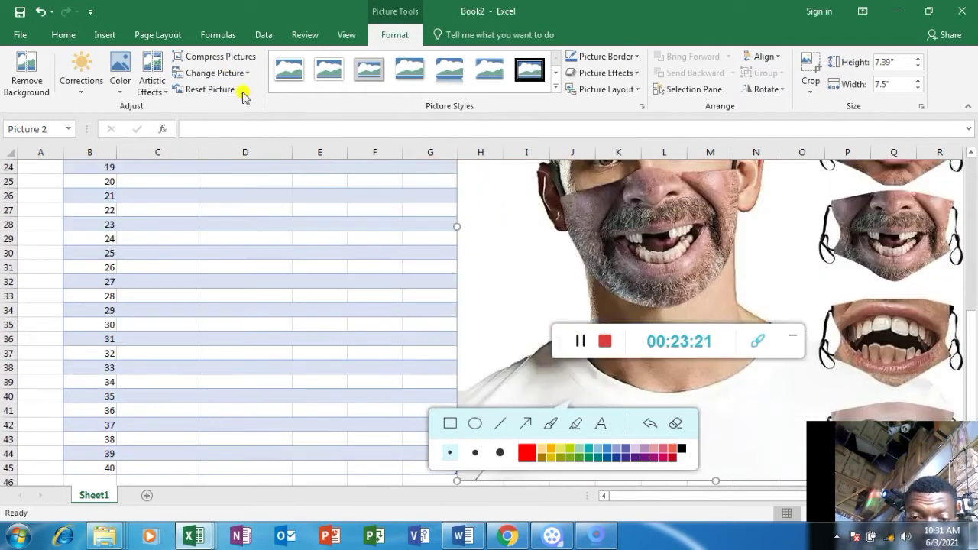
drag(526, 242, 343, 202)
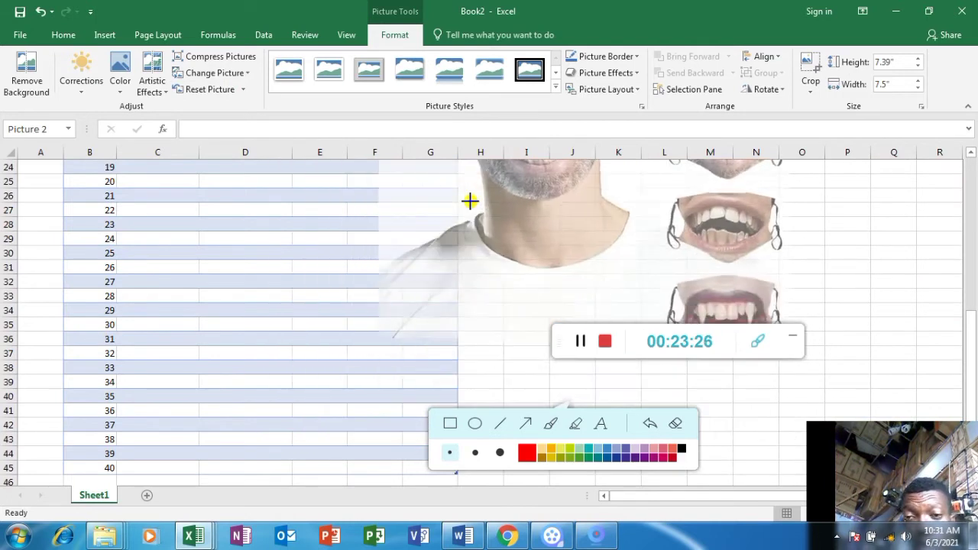
Shrink the picture to about 0.93 by 0.95 inches beside the title in columns H–I
drag(272, 442, 560, 148)
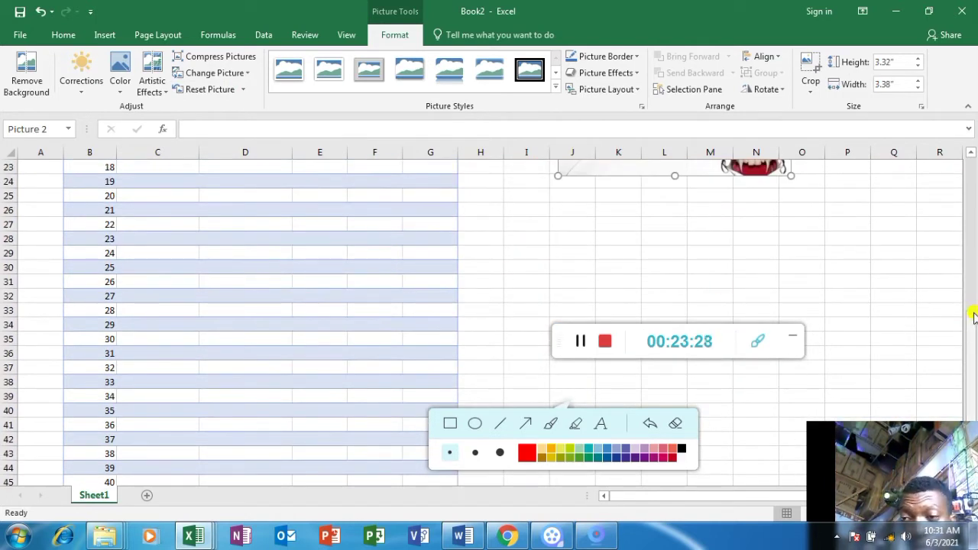
drag(975, 312, 947, 173)
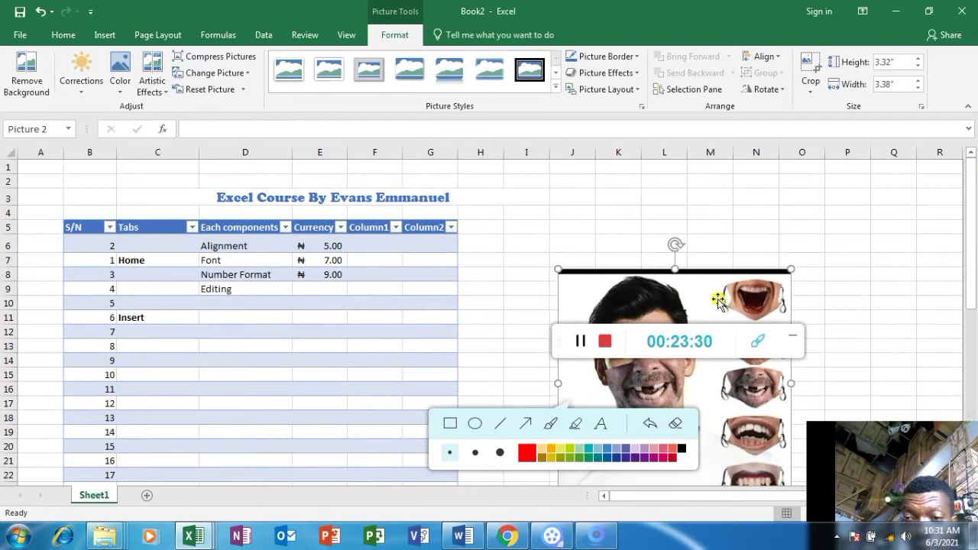
drag(718, 299, 682, 220)
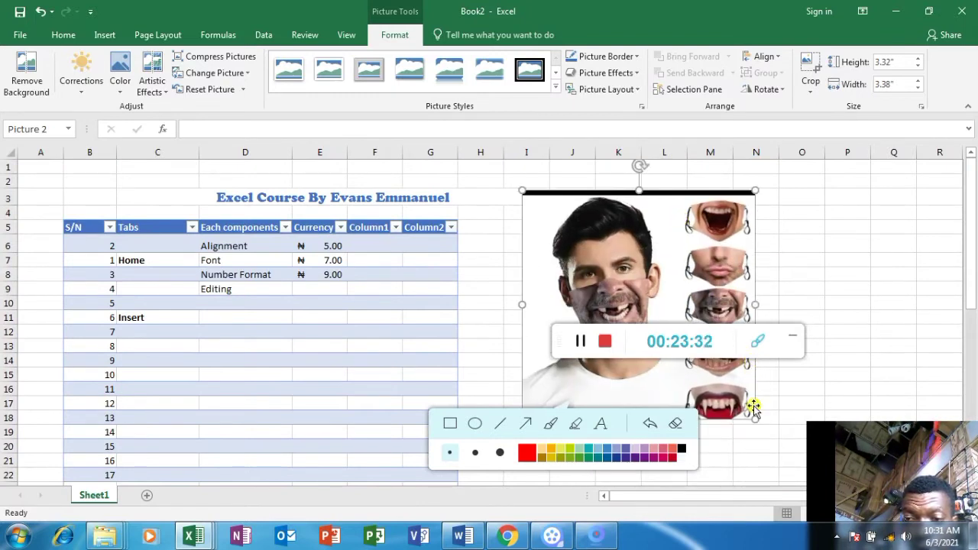
drag(755, 420, 525, 193)
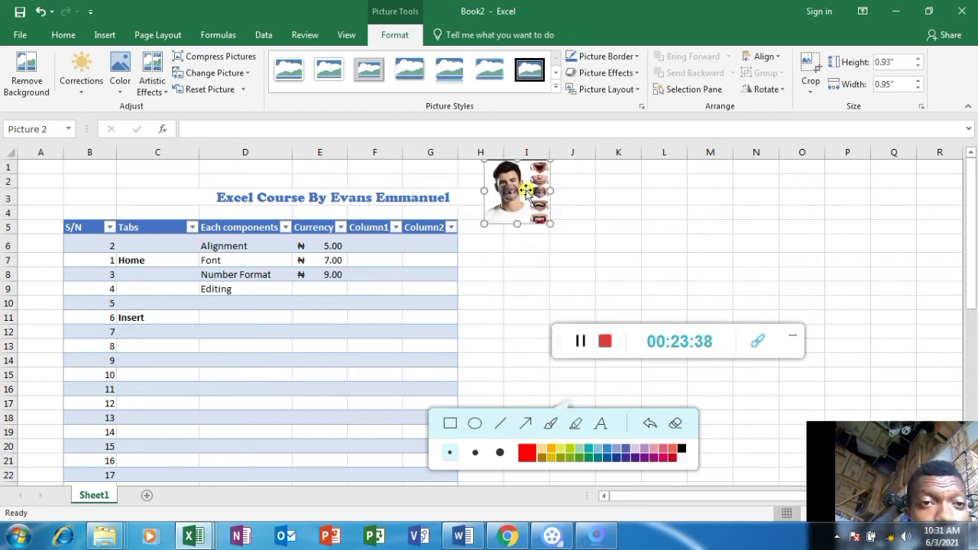
click(505, 285)
click(103, 35)
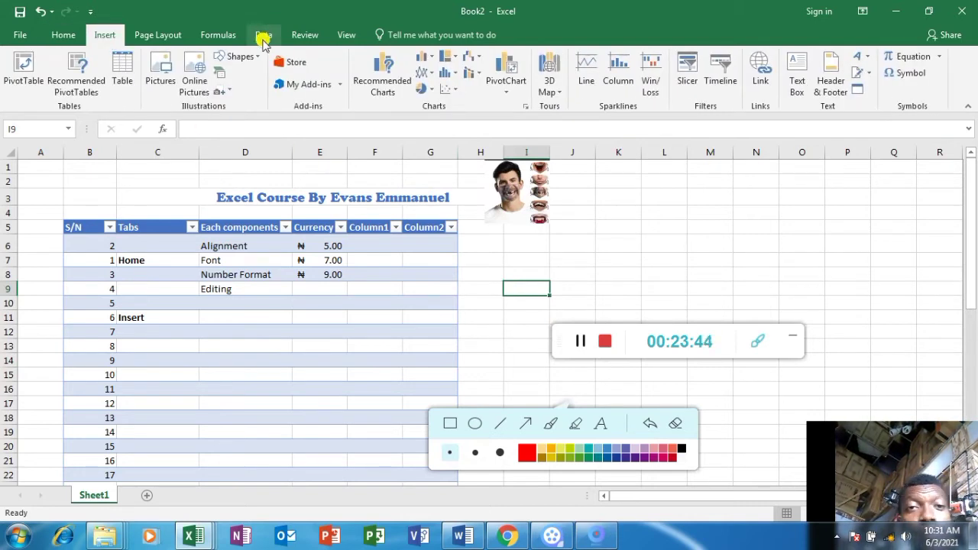
click(254, 57)
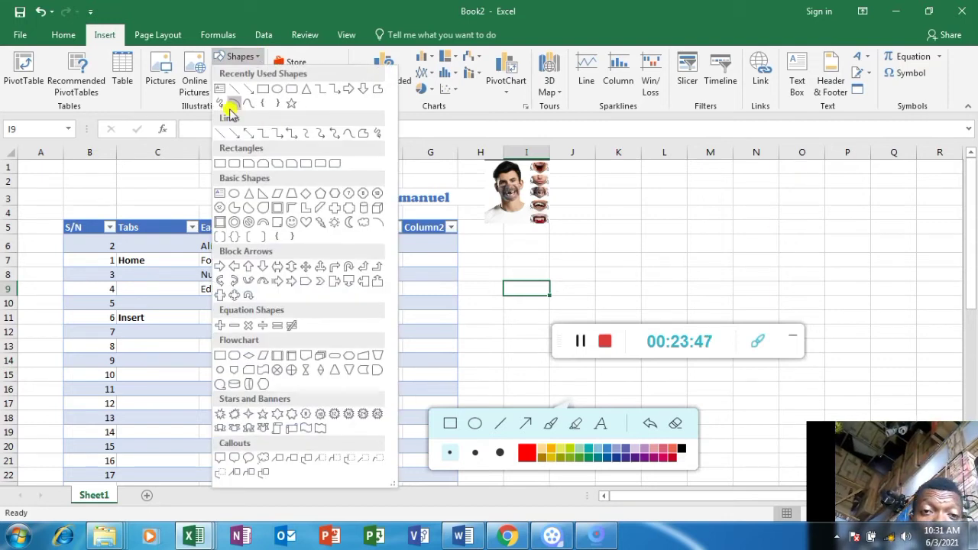
click(259, 427)
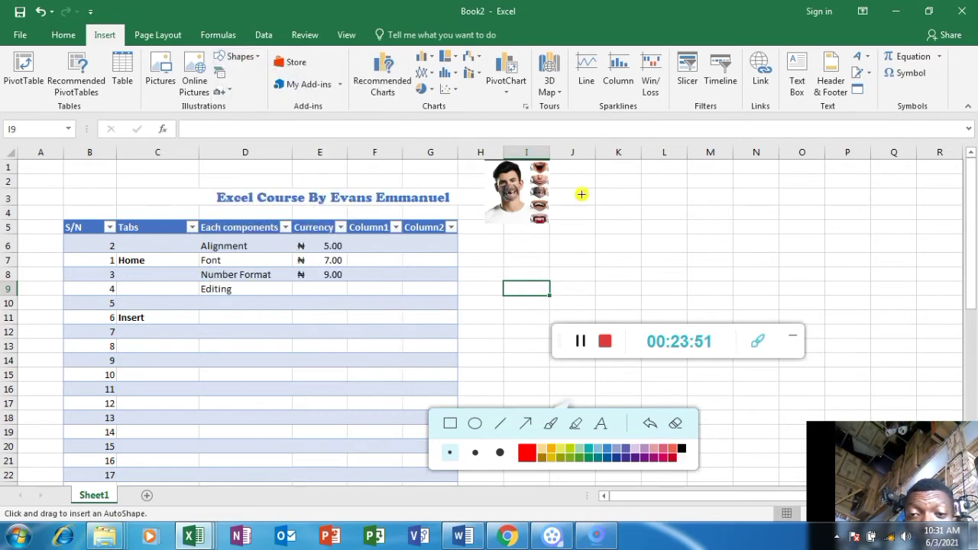
drag(594, 200, 640, 214)
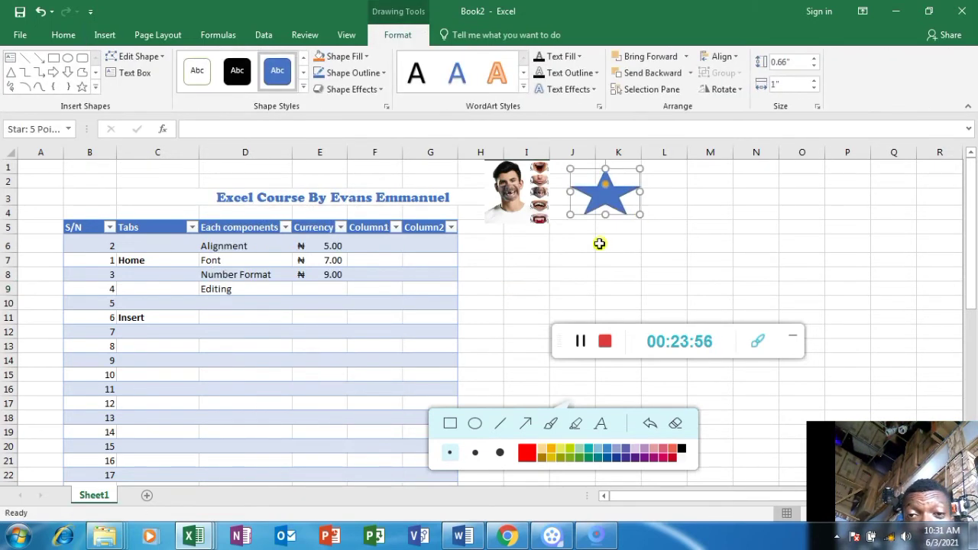
click(303, 86)
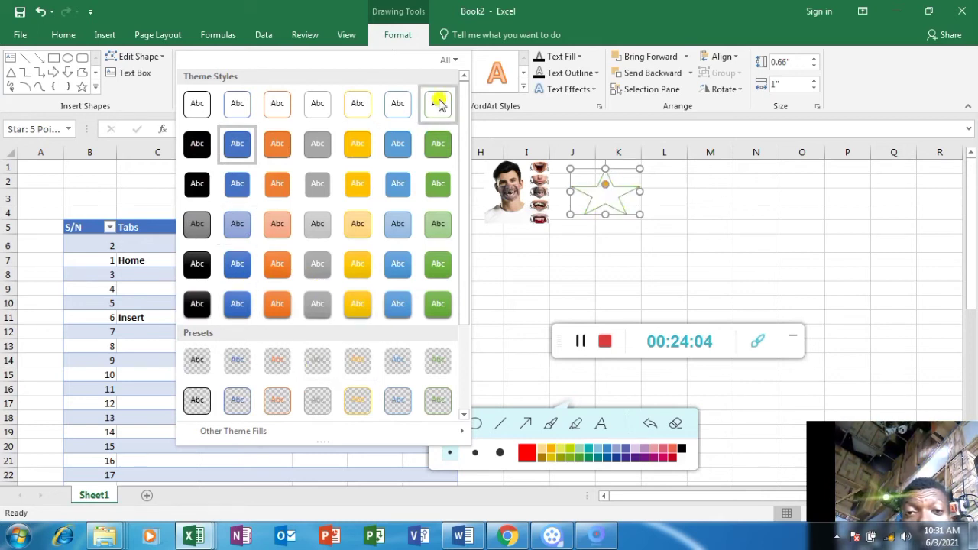
click(400, 106)
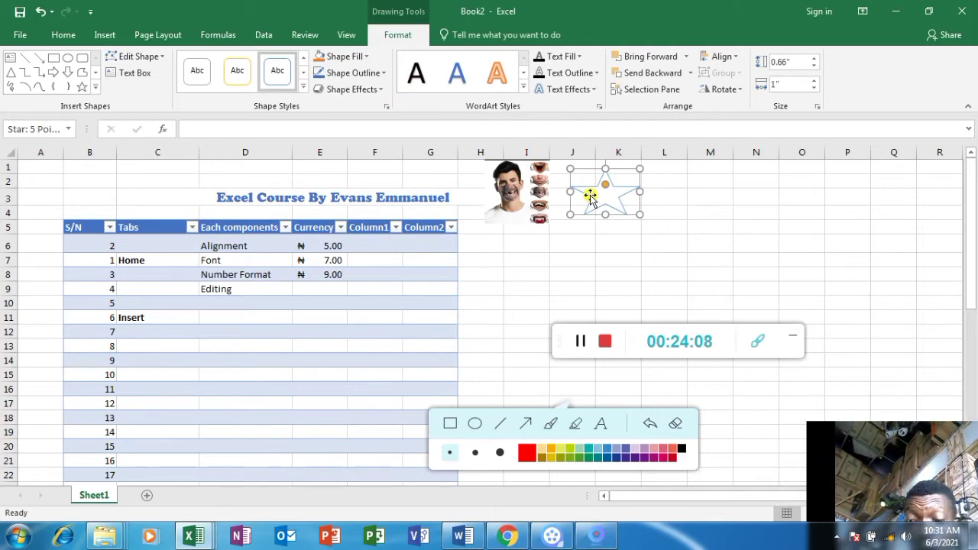
key(Delete)
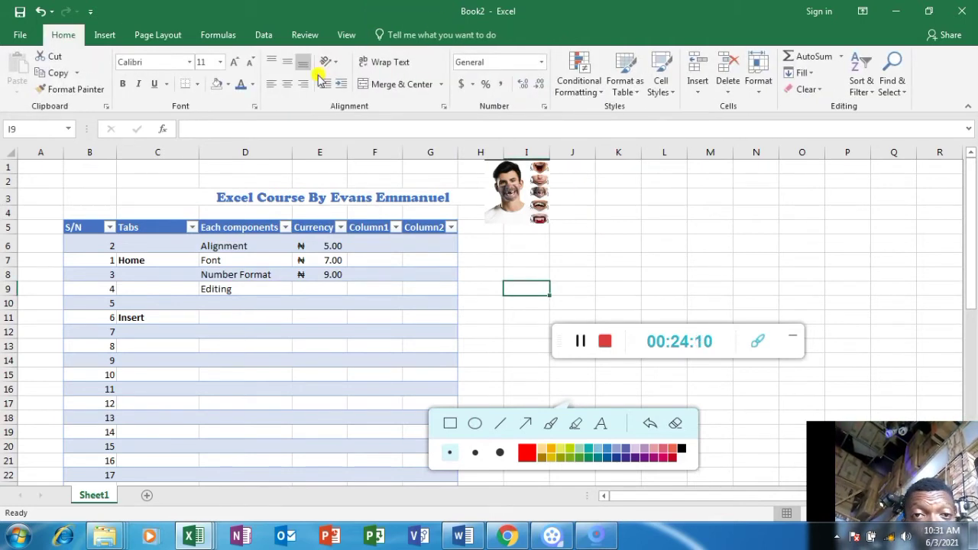
click(105, 35)
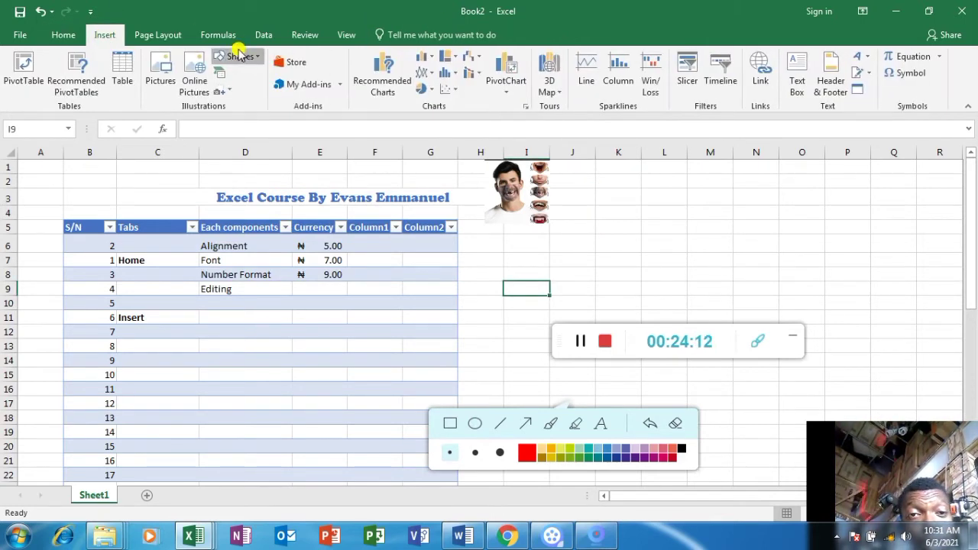
click(239, 56)
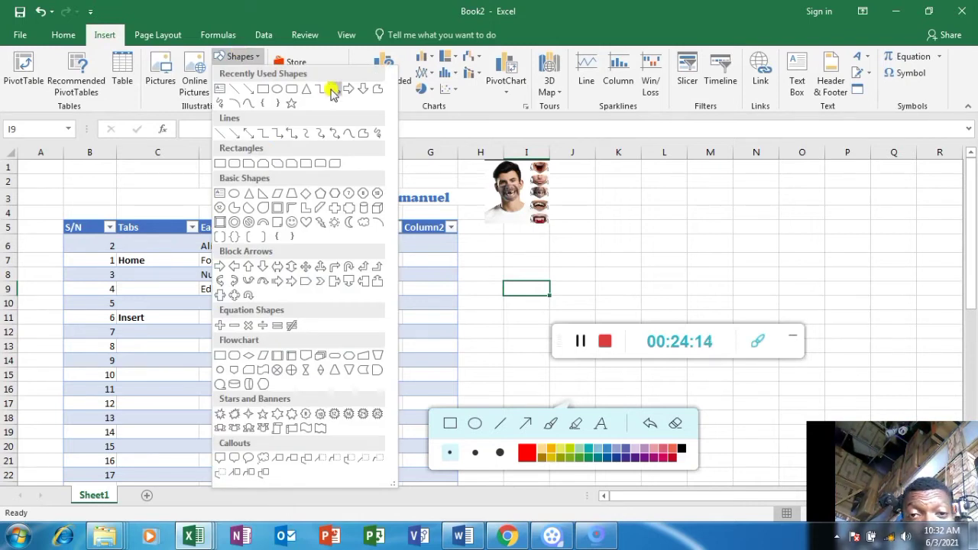
click(333, 90)
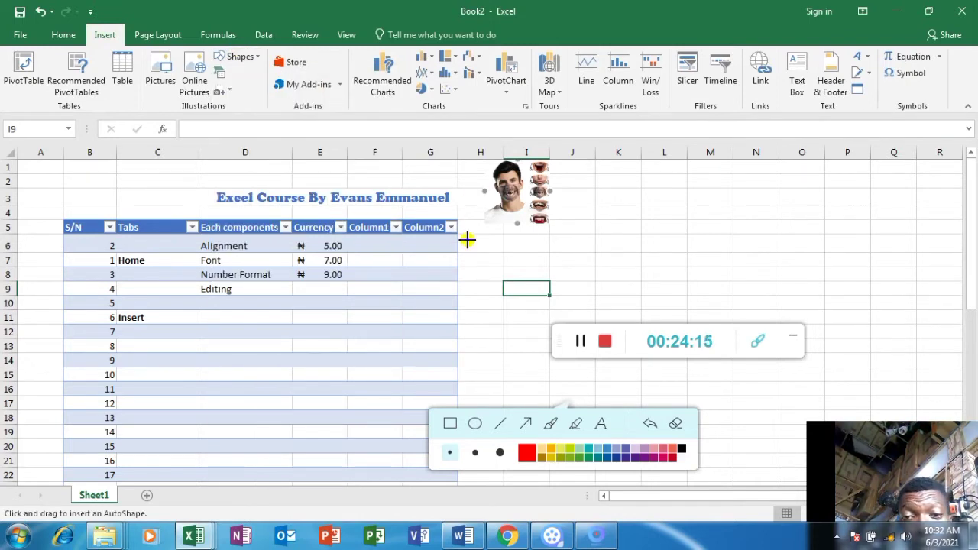
mouse_move(467, 239)
mouse_down()
mouse_move(566, 270)
mouse_move(466, 177)
mouse_up()
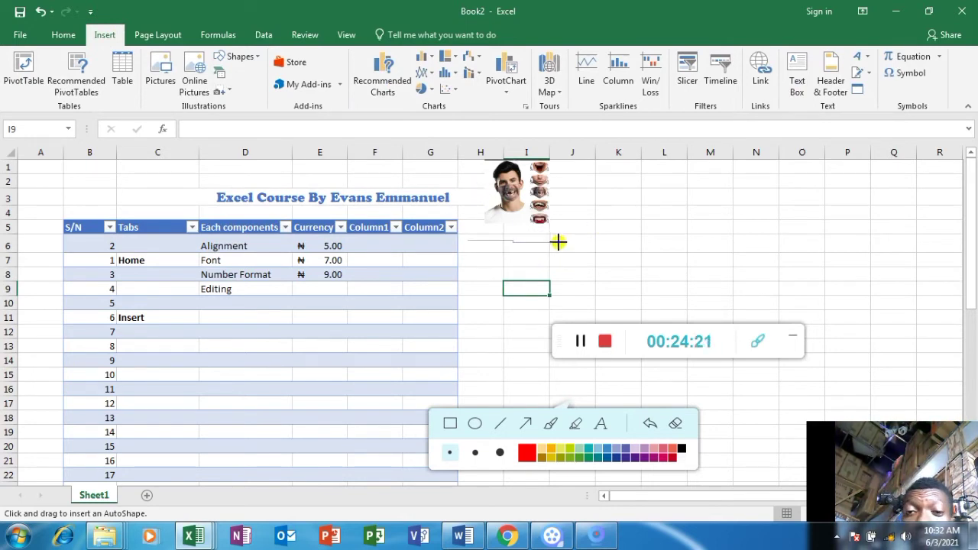
drag(584, 243, 564, 260)
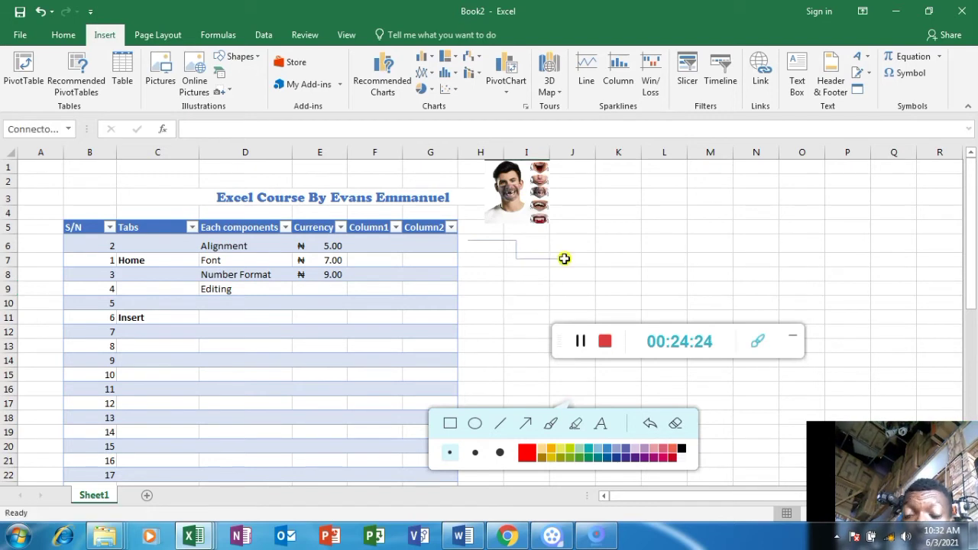
key(Delete)
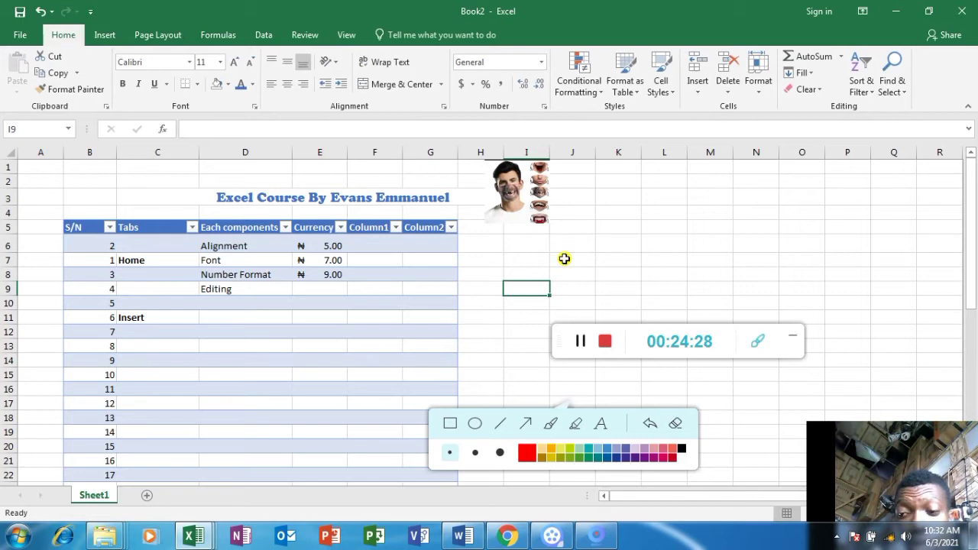
click(104, 35)
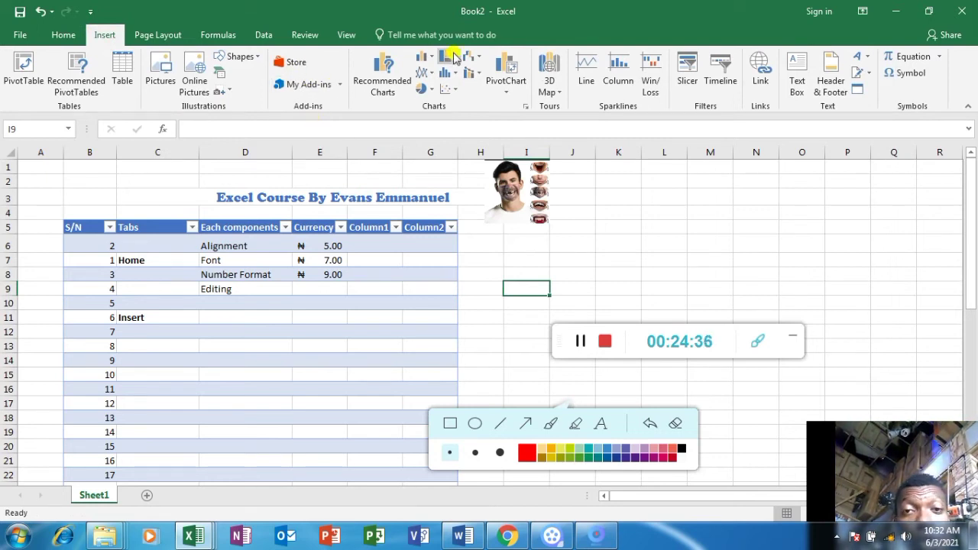
Dismiss the select-data warning from Recommended Charts and select the Naira values in E6:E8
click(392, 92)
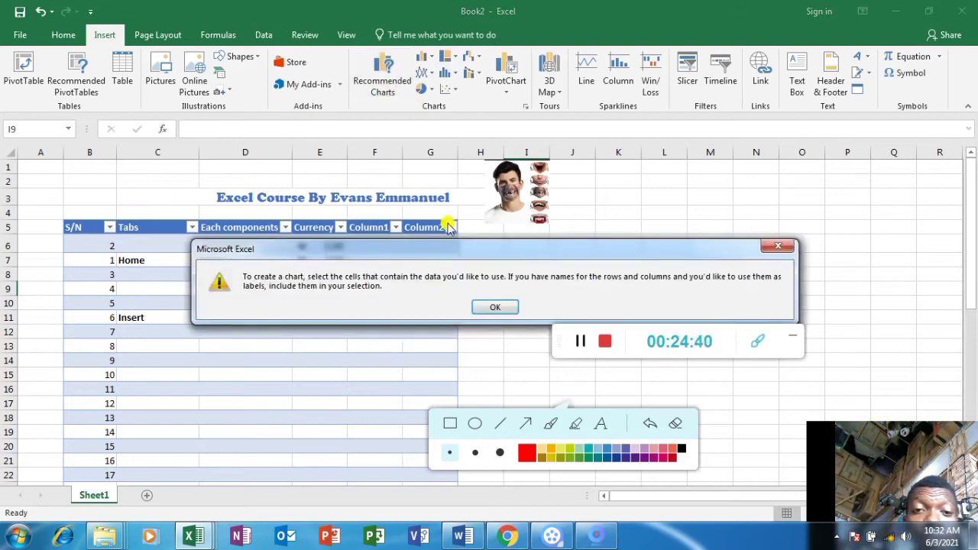
click(776, 248)
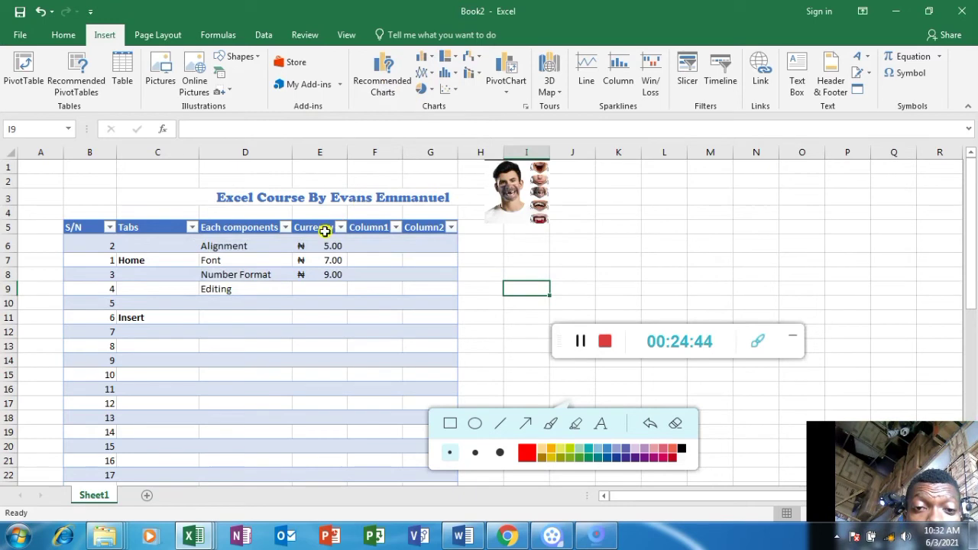
drag(321, 247, 326, 275)
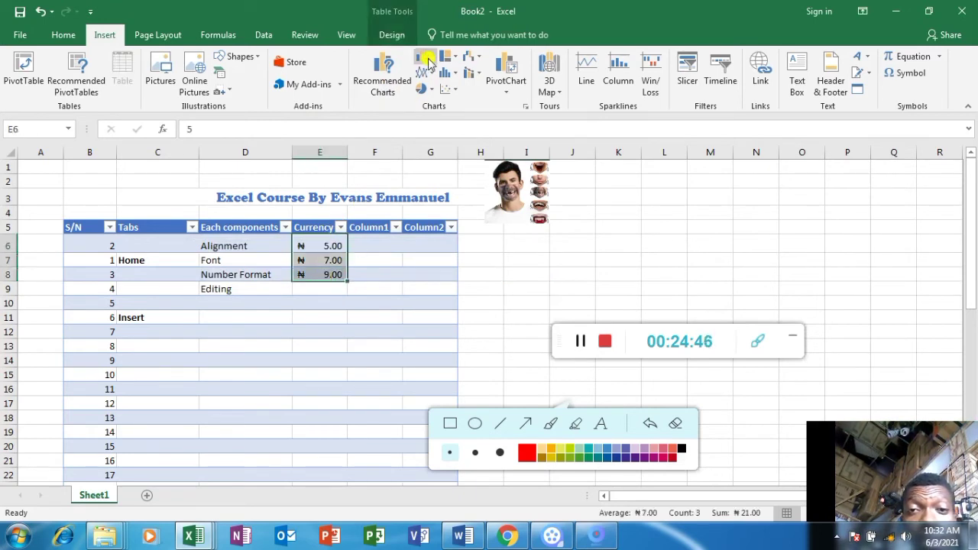
click(425, 89)
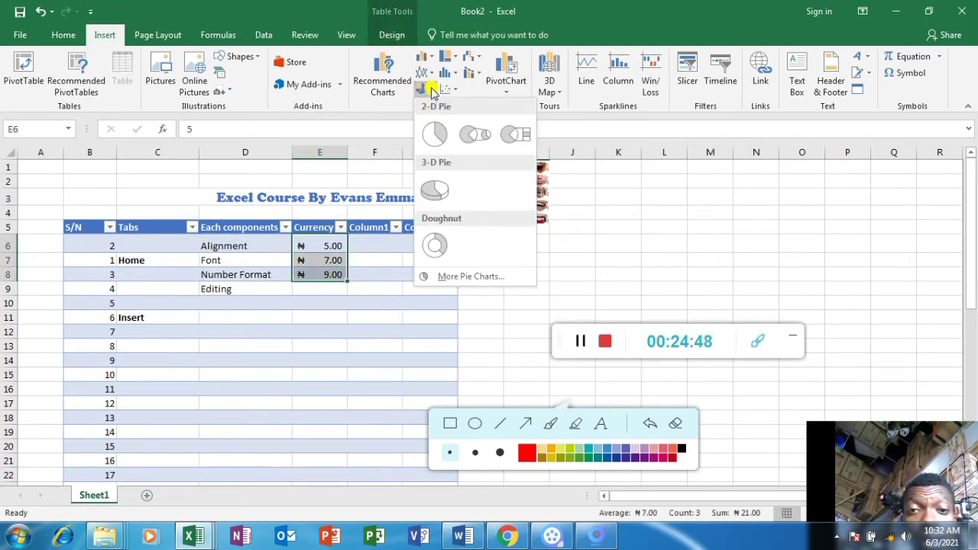
click(435, 135)
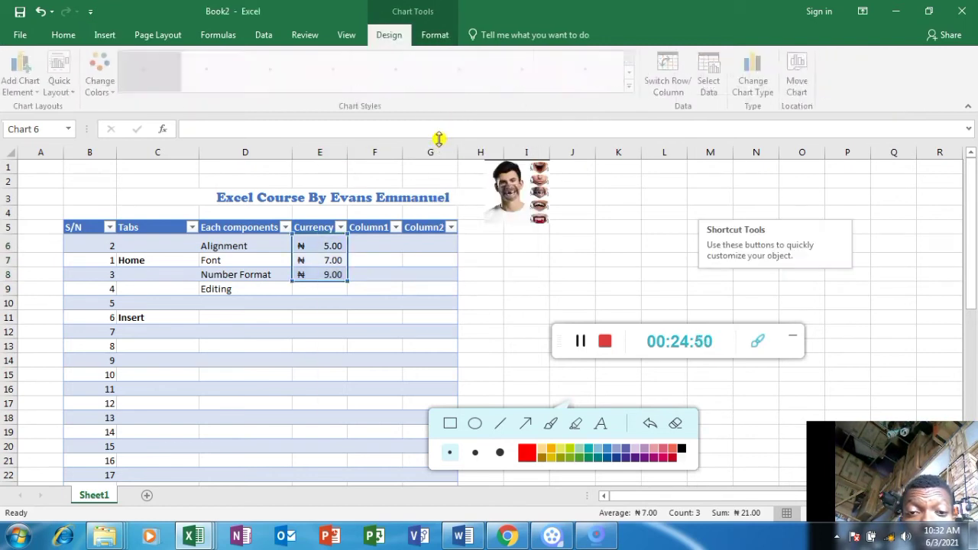
click(505, 262)
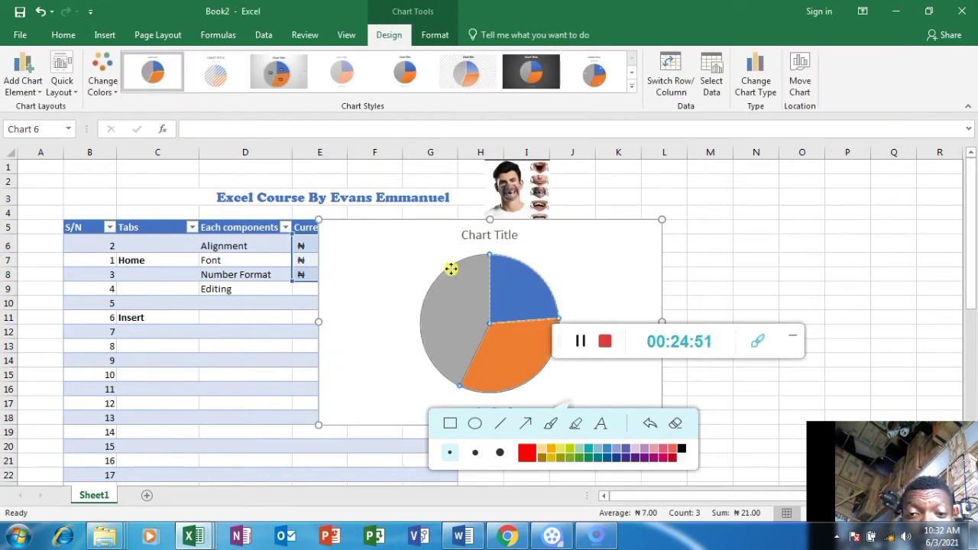
drag(690, 330, 810, 285)
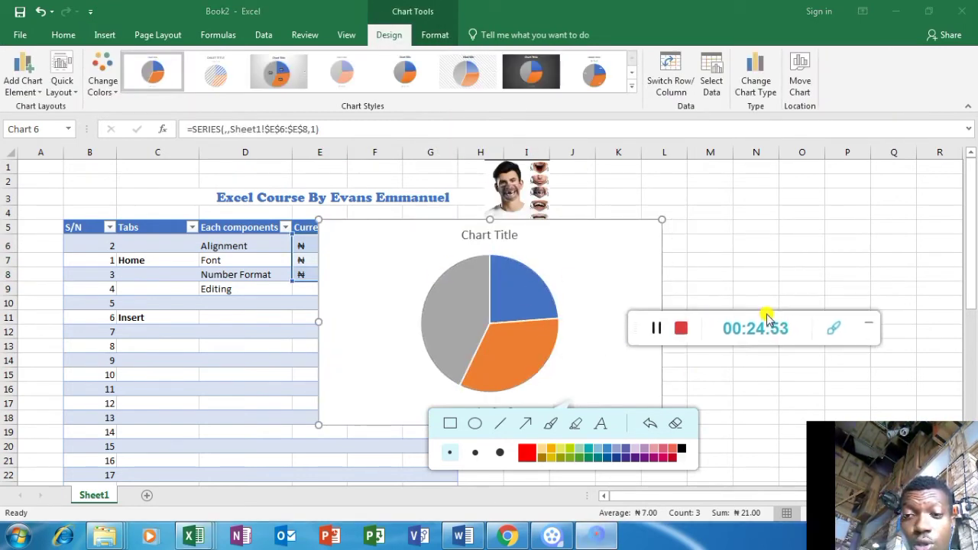
drag(626, 418, 873, 334)
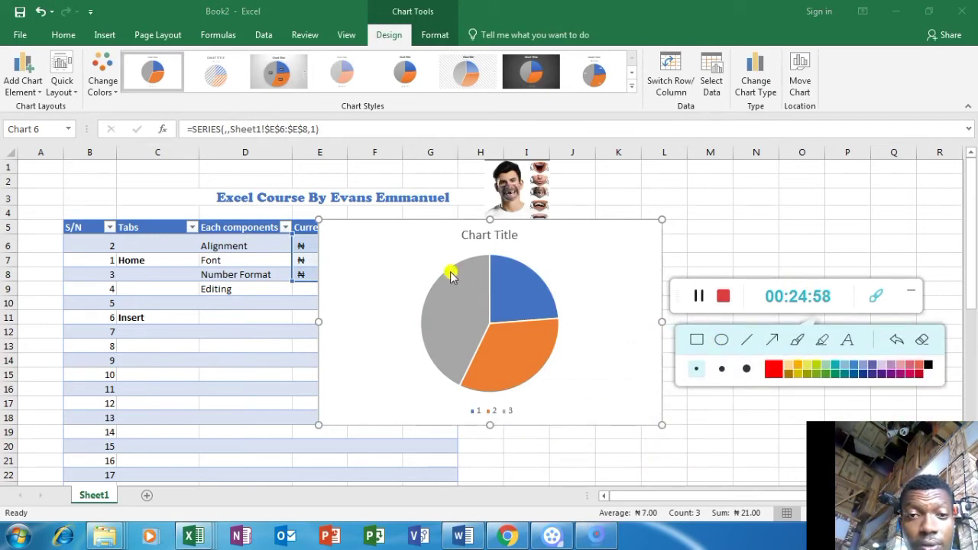
click(389, 231)
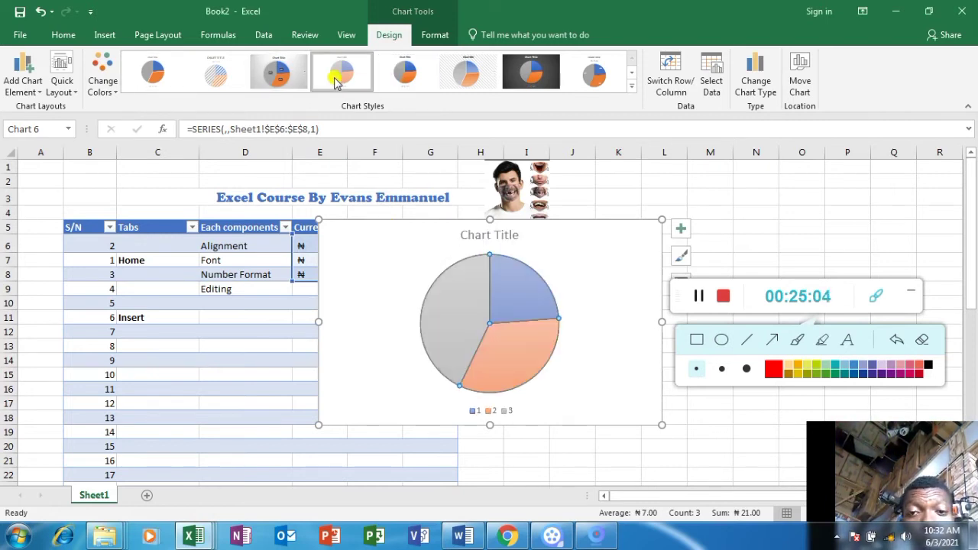
click(292, 82)
mouse_move(421, 230)
mouse_down()
mouse_move(560, 296)
mouse_move(523, 225)
mouse_up()
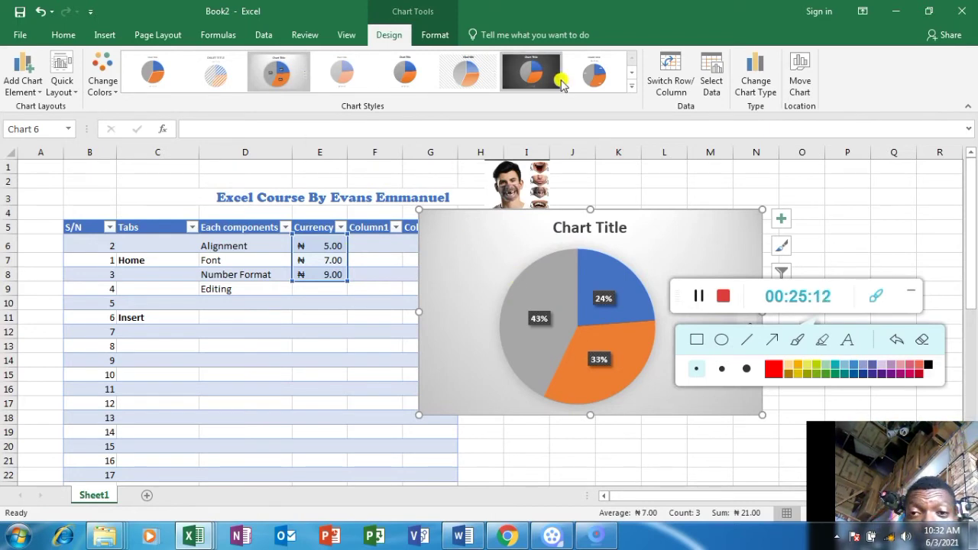
click(631, 86)
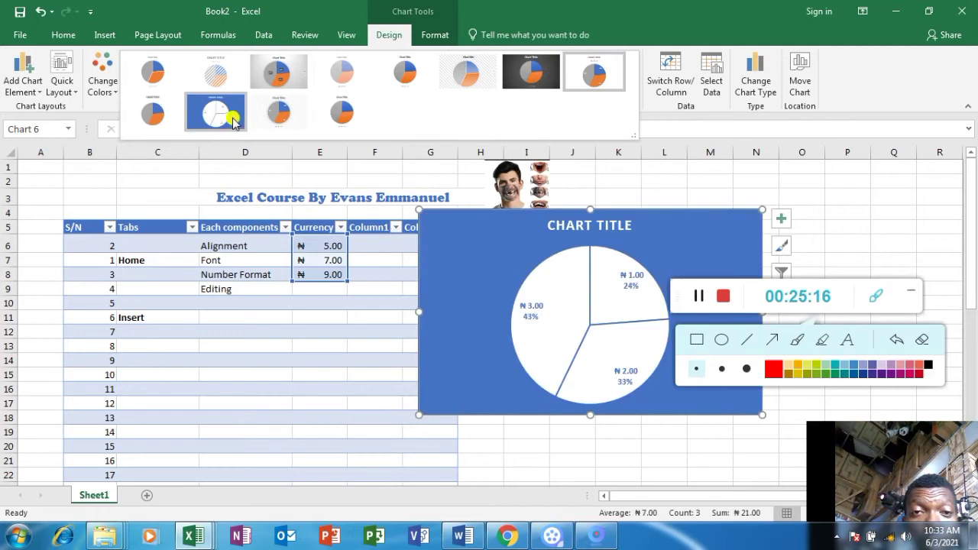
click(218, 114)
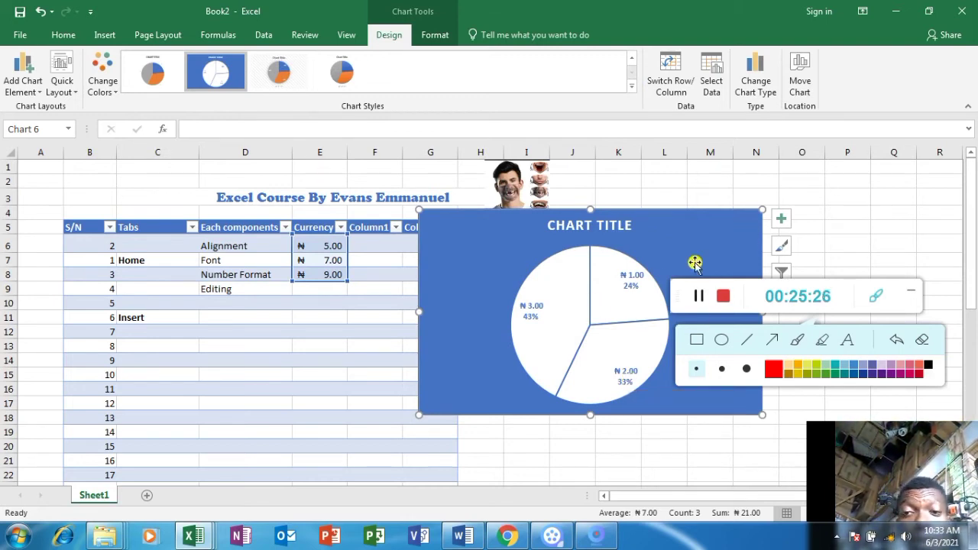
drag(674, 234, 698, 216)
key(Delete)
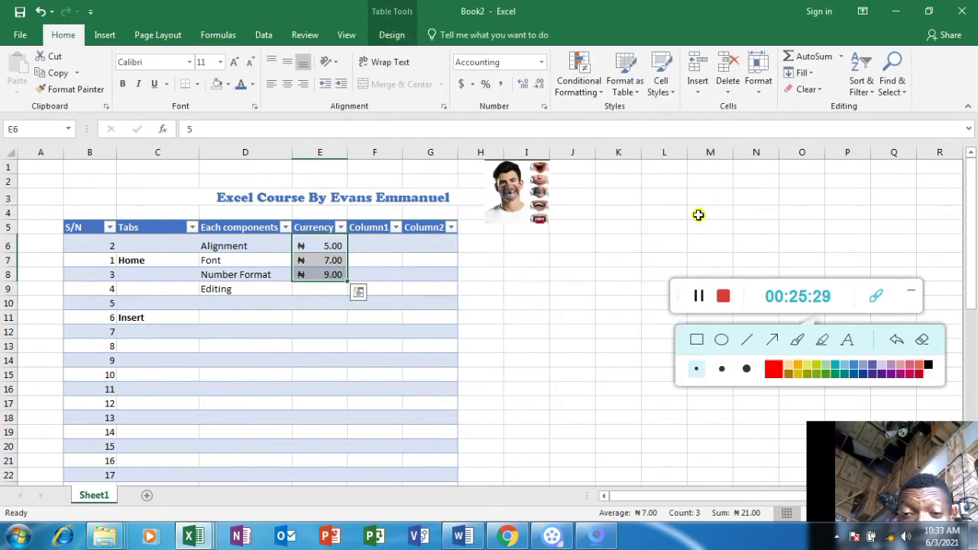
Insert a 3-D Clustered Column chart of the Naira values 5, 7 and 9 in E6:E8
click(105, 35)
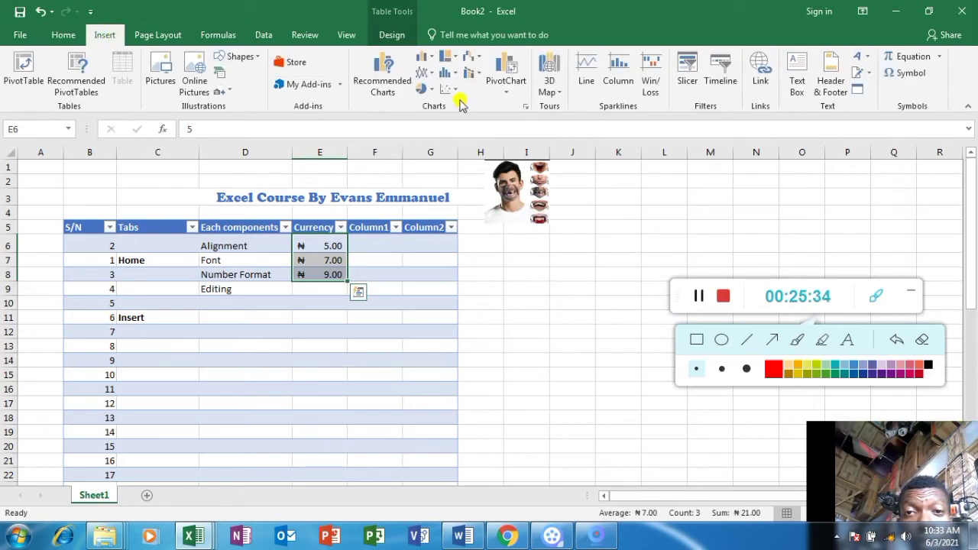
click(426, 59)
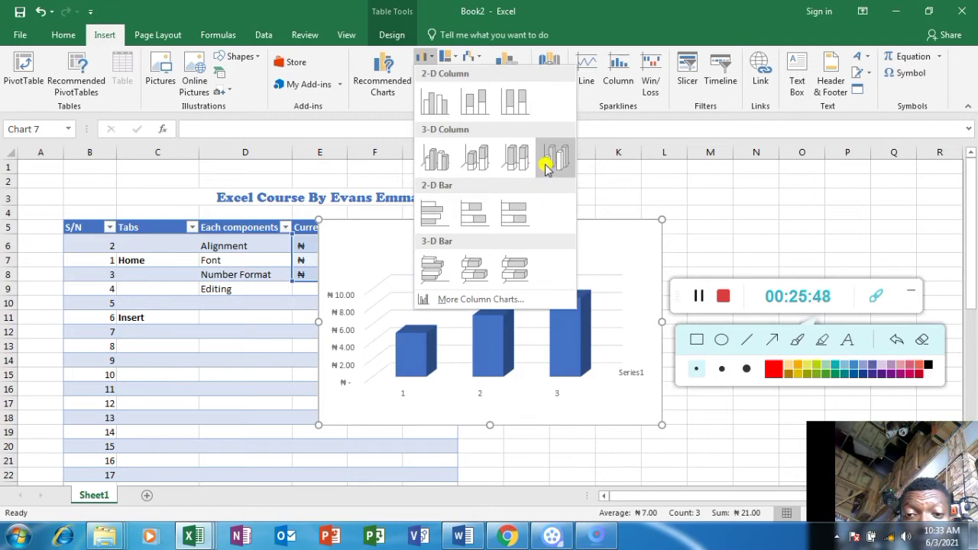
click(547, 165)
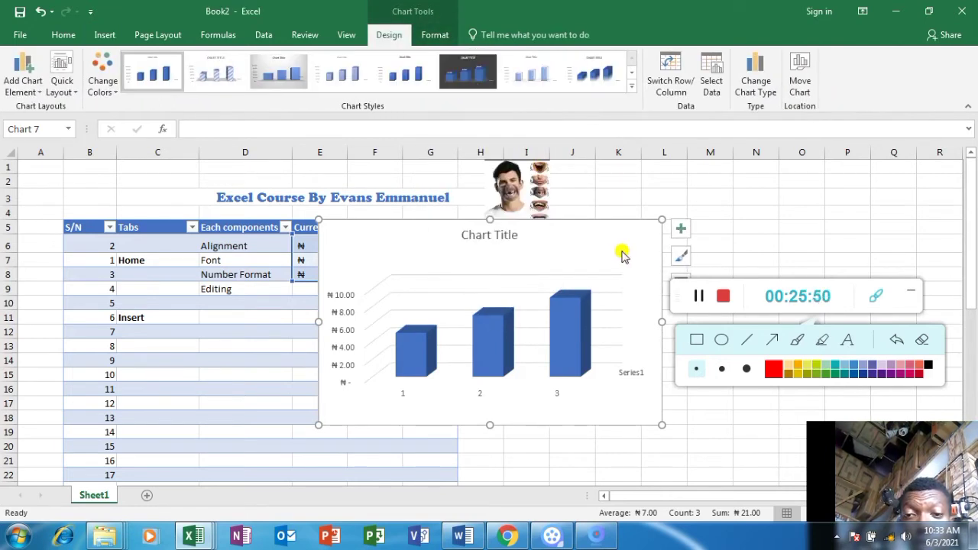
Shrink the 3-D column chart and place it right of the picture near column K
drag(661, 428, 478, 325)
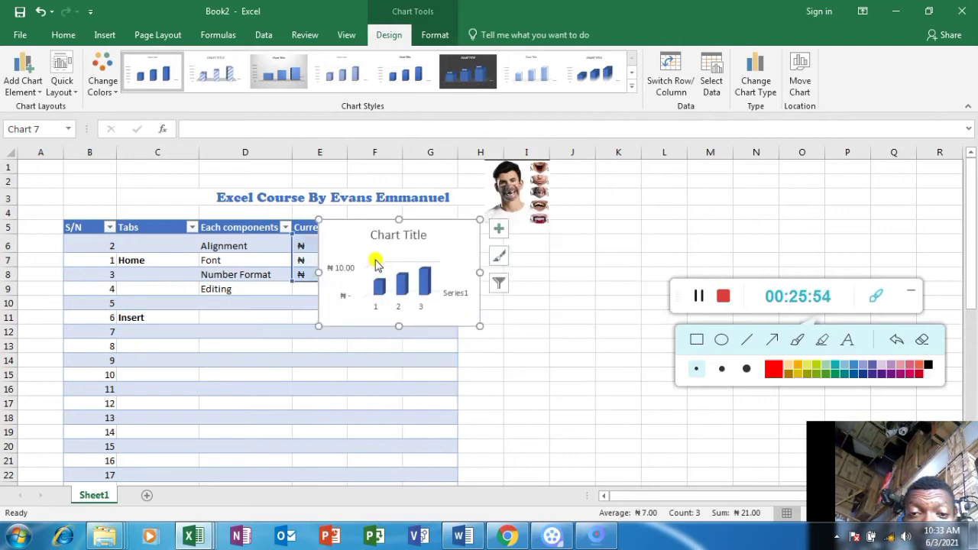
drag(422, 220, 696, 197)
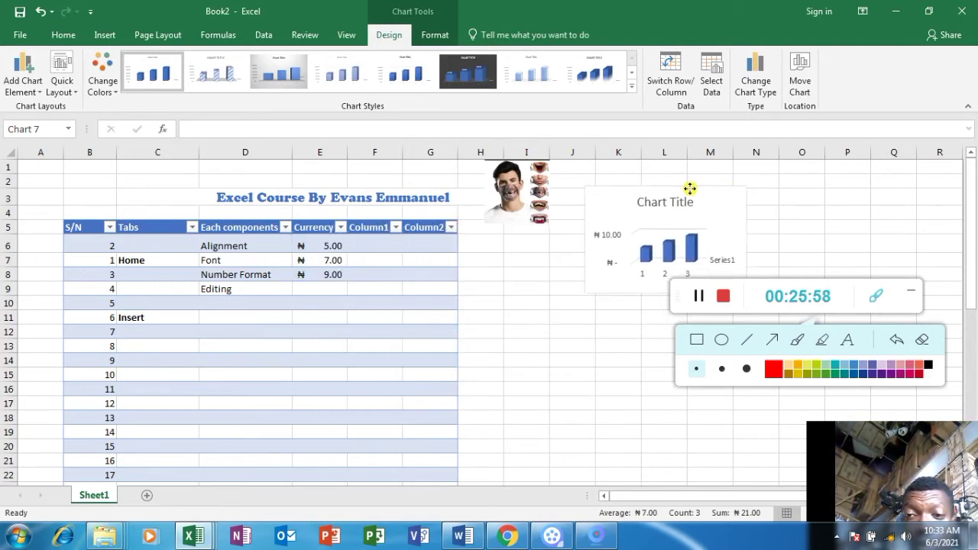
drag(696, 197, 701, 183)
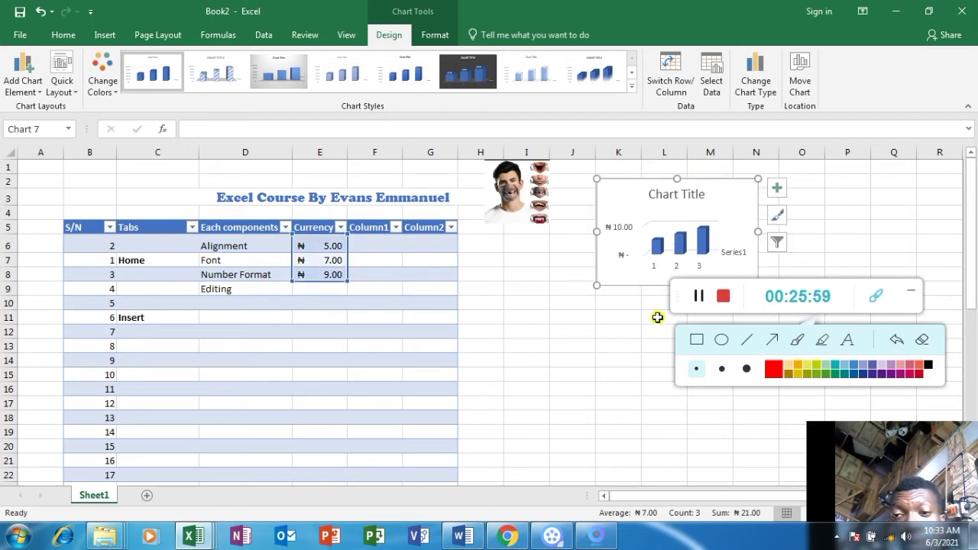
Try several chart styles, then settle back on the plain Style 1
click(541, 79)
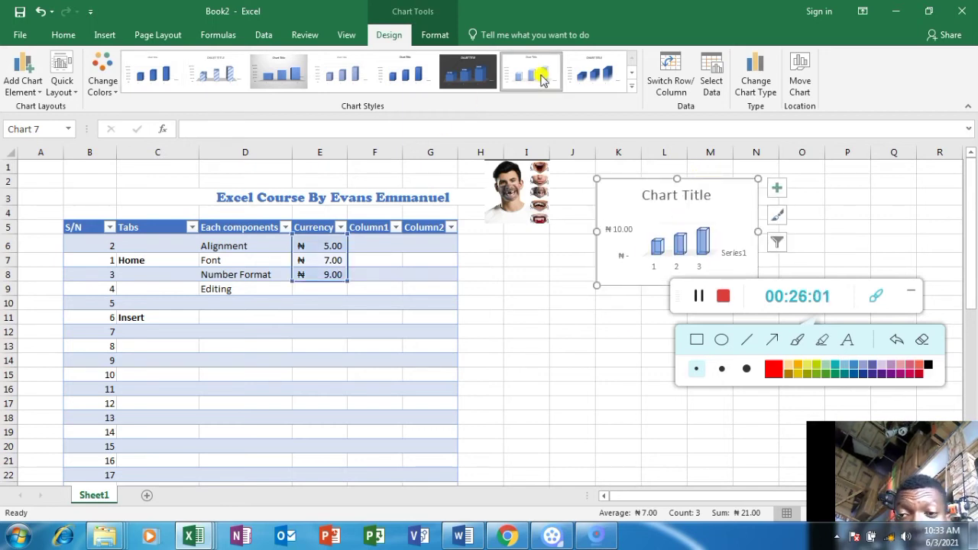
click(596, 72)
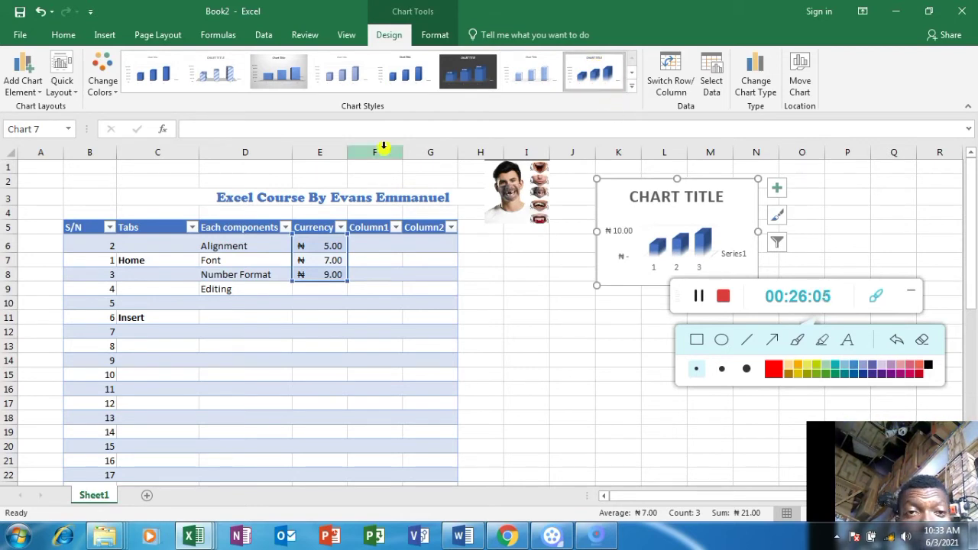
click(223, 70)
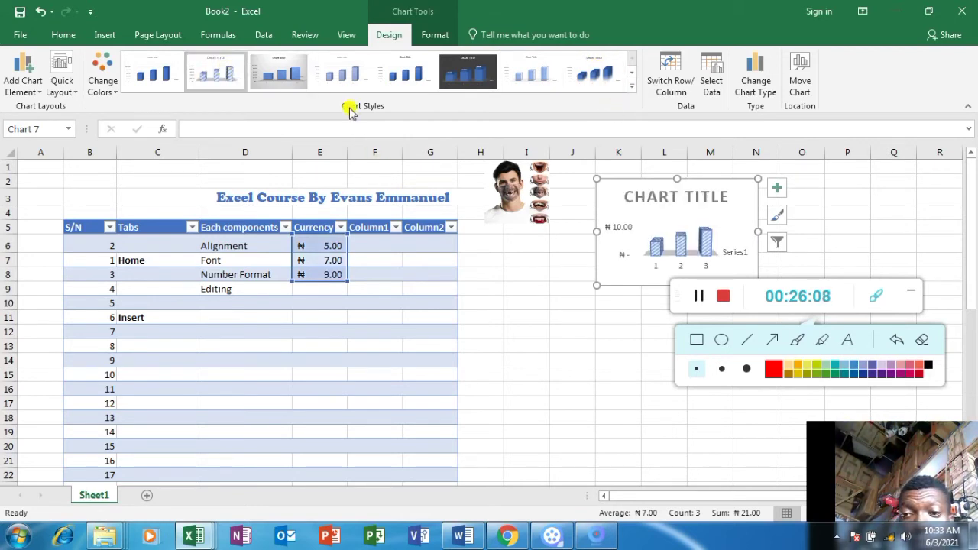
click(631, 86)
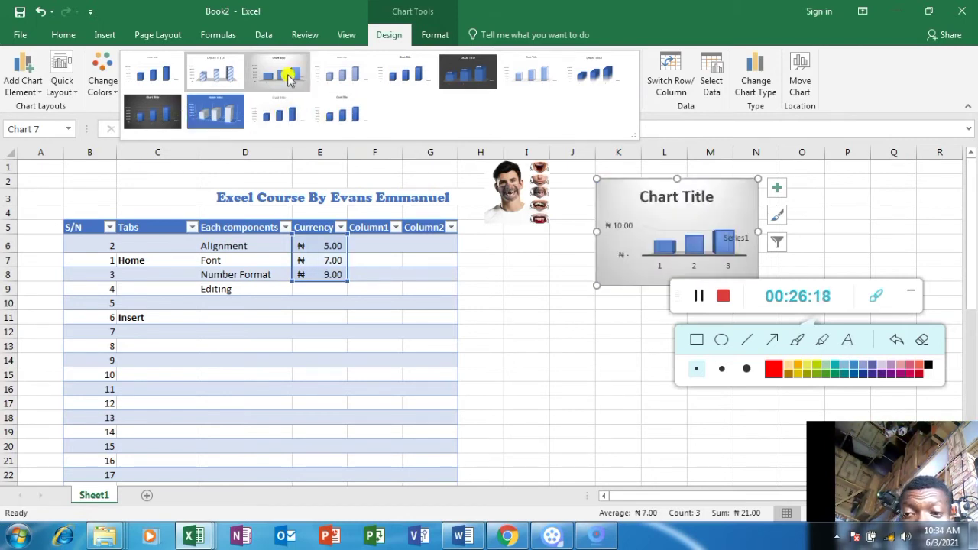
click(169, 73)
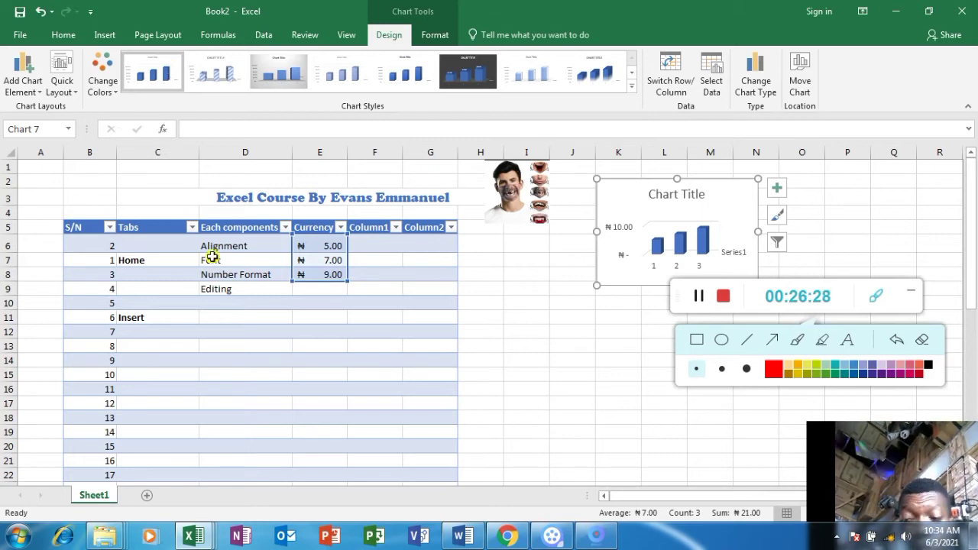
Delete the 3-D column chart and re-enter 5 in cell E6
key(Delete)
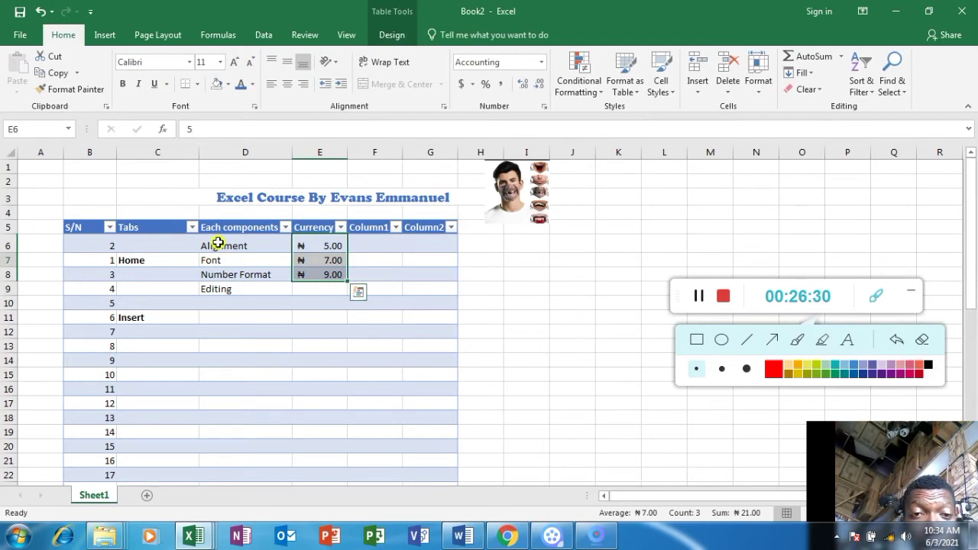
key(BackSpace)
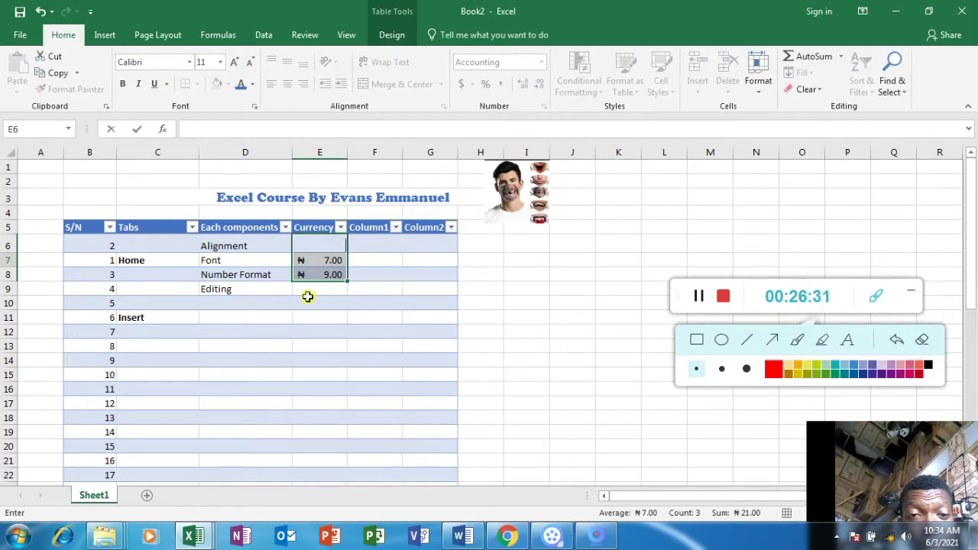
text(5)
key(Return)
Enter 8 for Editing in E9 and select the range D6:E9
click(321, 289)
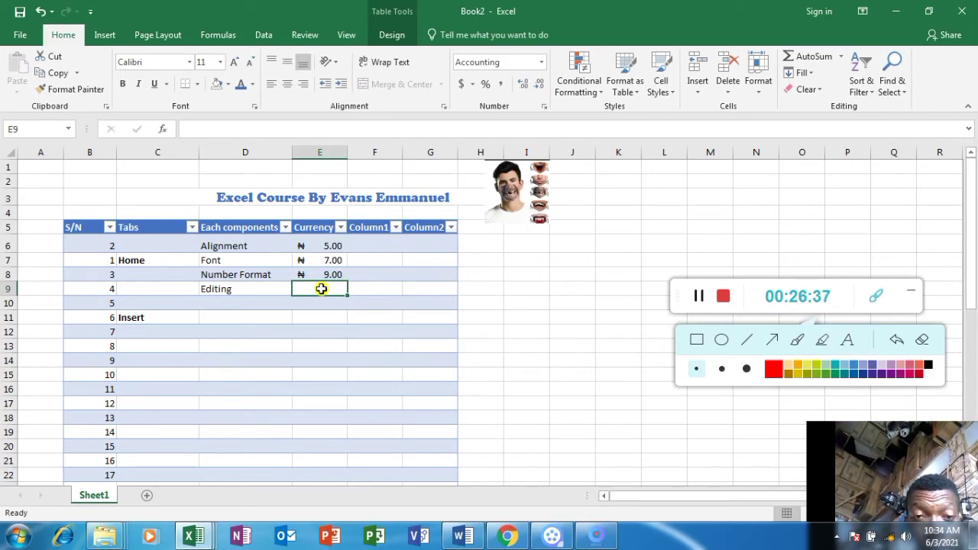
text(8)
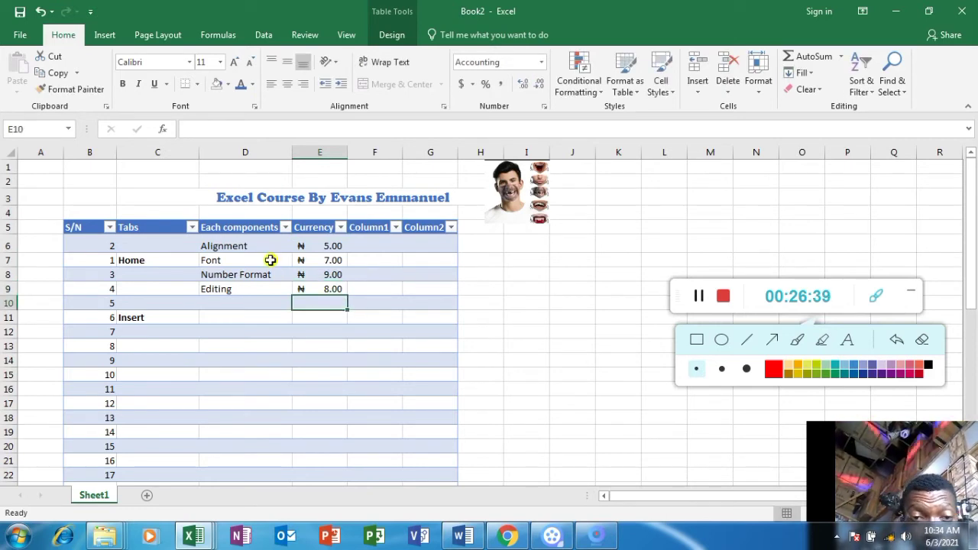
drag(215, 243, 317, 288)
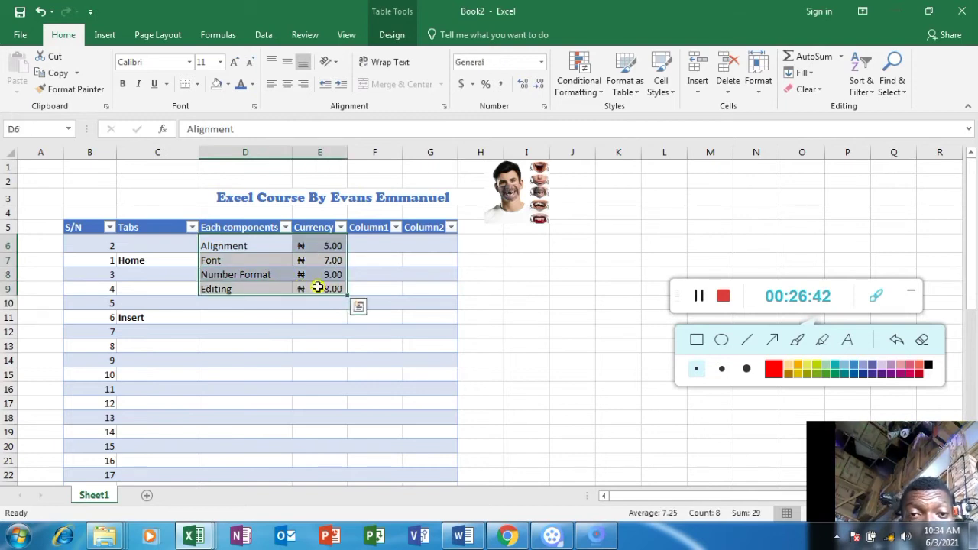
Insert a Clustered Column chart of the four components' Naira amounts in D6:E9
click(109, 32)
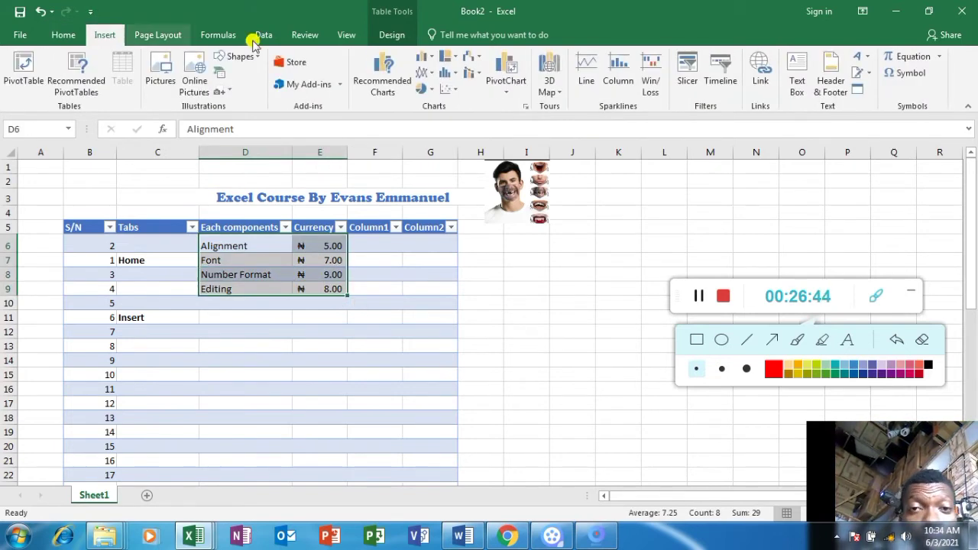
click(423, 60)
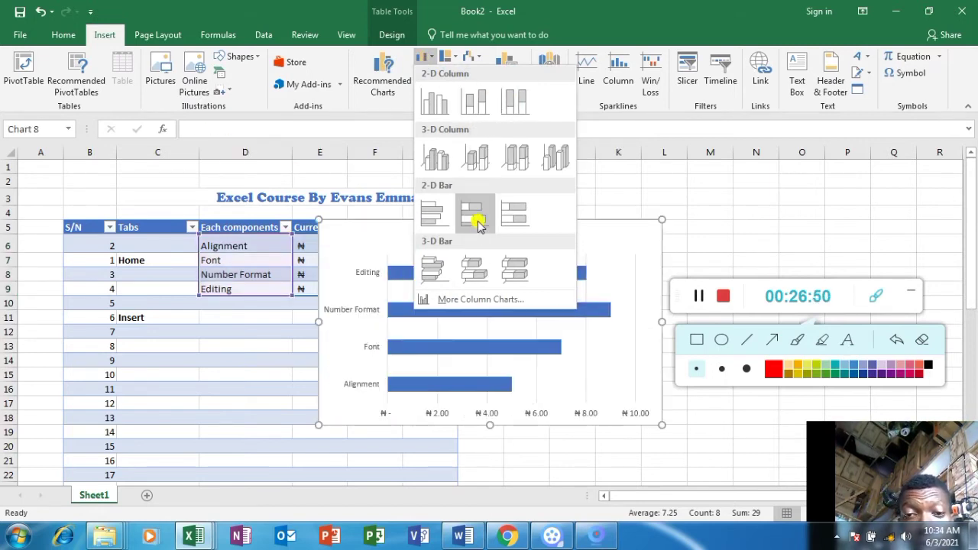
click(449, 104)
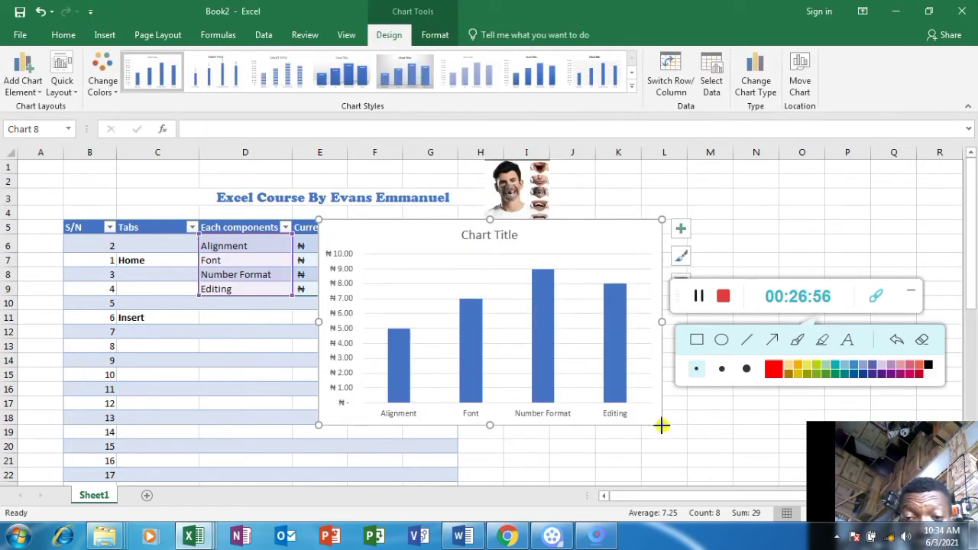
Shrink the chart, place it right of the picture, and apply a style with value labels
drag(661, 424, 507, 354)
drag(414, 229, 582, 231)
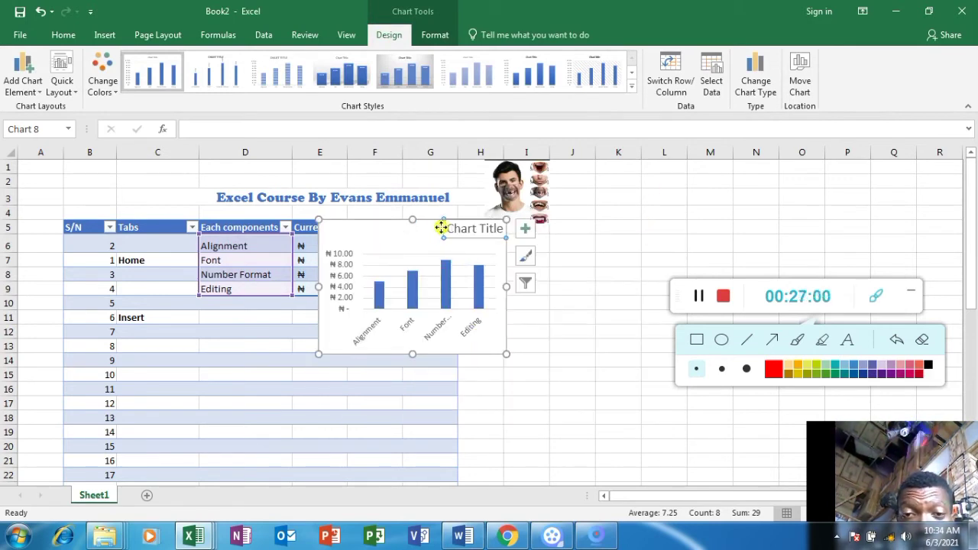
drag(426, 234, 663, 201)
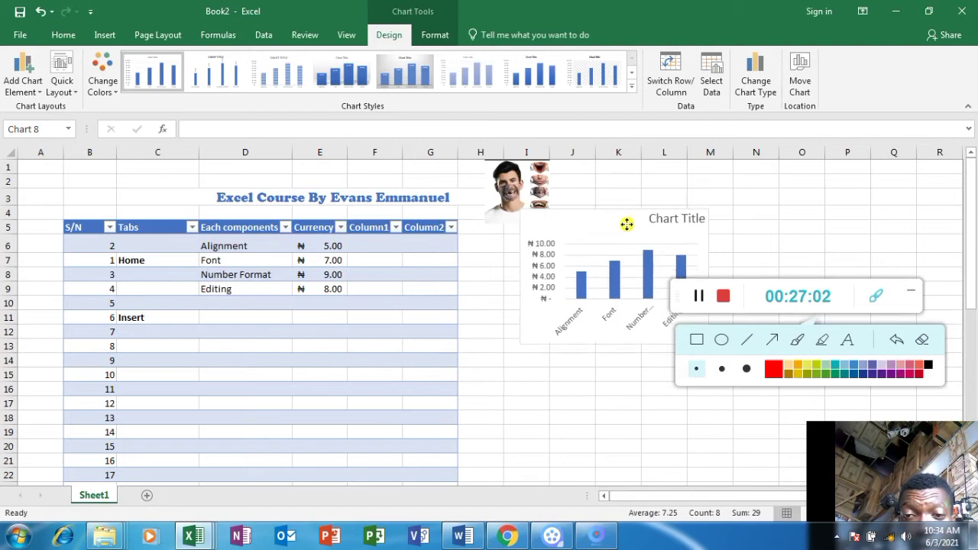
drag(663, 201, 604, 279)
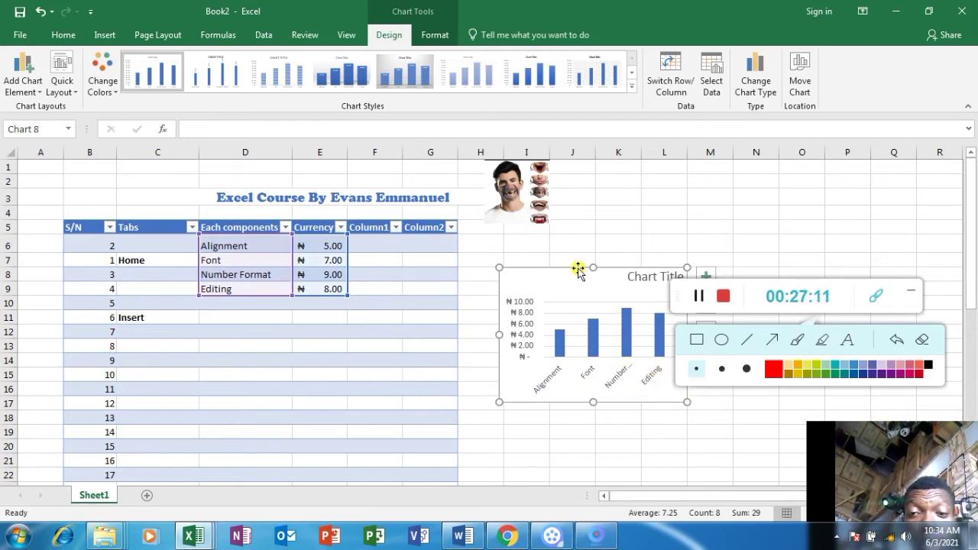
drag(579, 272, 675, 197)
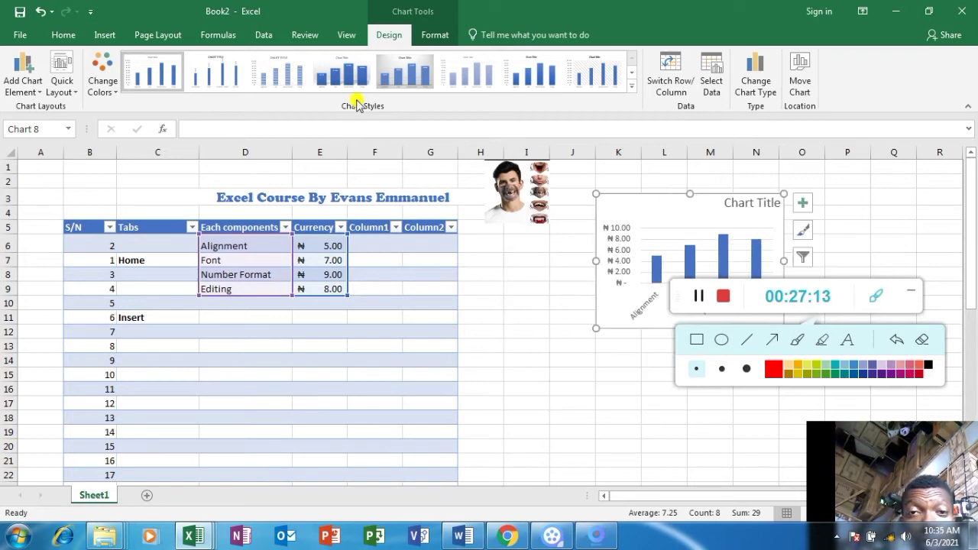
click(337, 73)
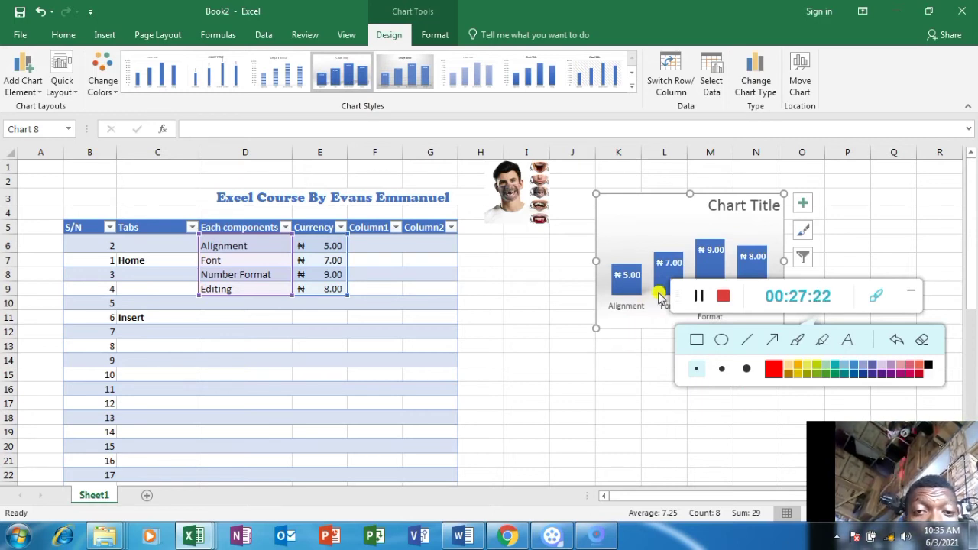
click(239, 404)
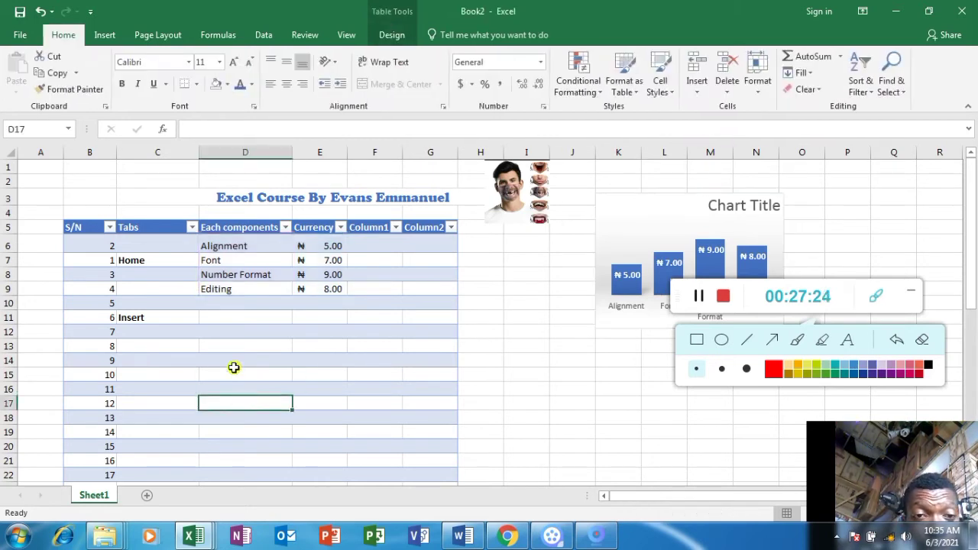
Reselect the Each components and Currency data in D6:E9 and bring up Insert Slicers
click(209, 304)
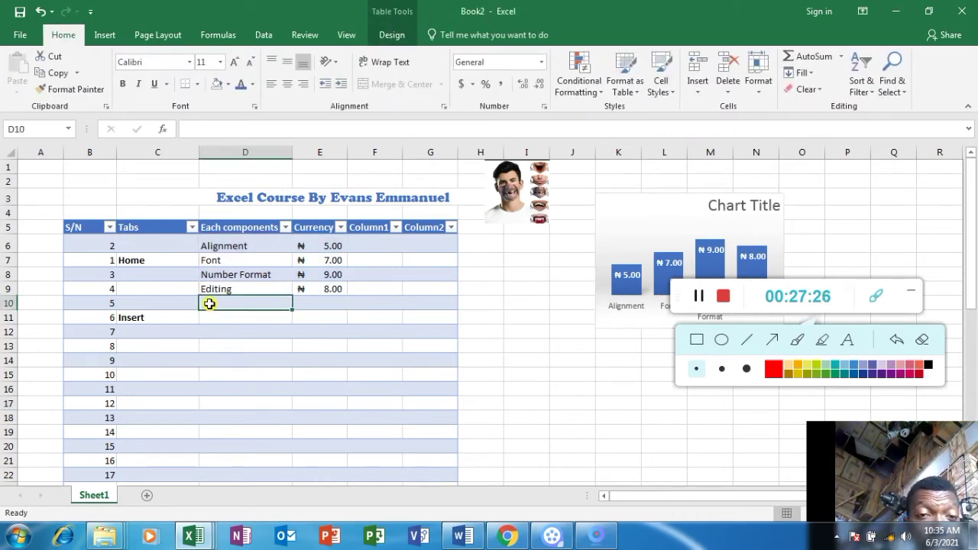
click(210, 320)
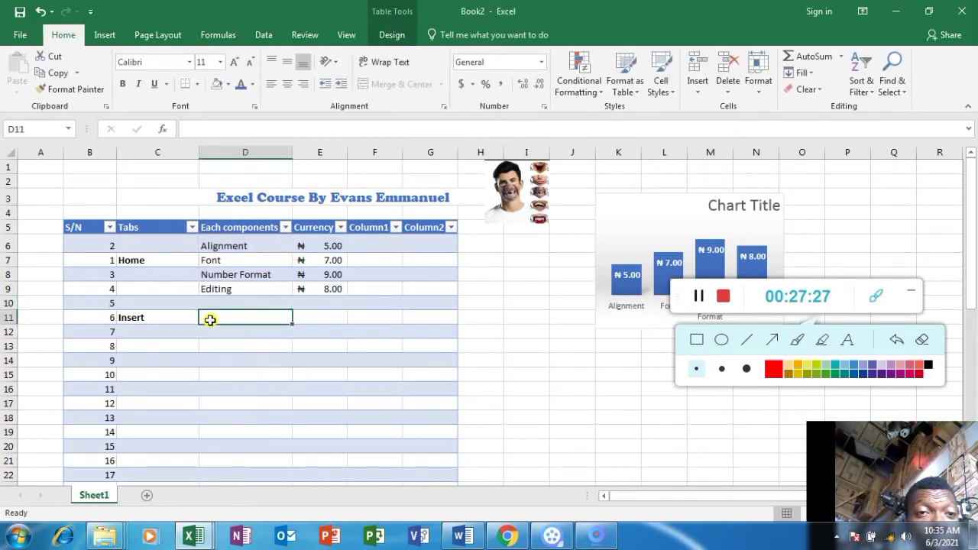
click(107, 36)
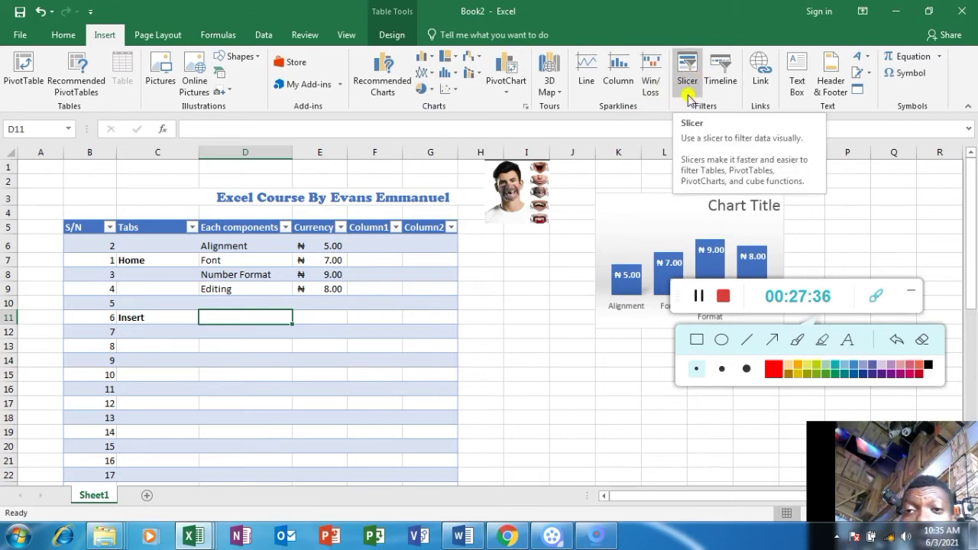
drag(333, 240, 222, 290)
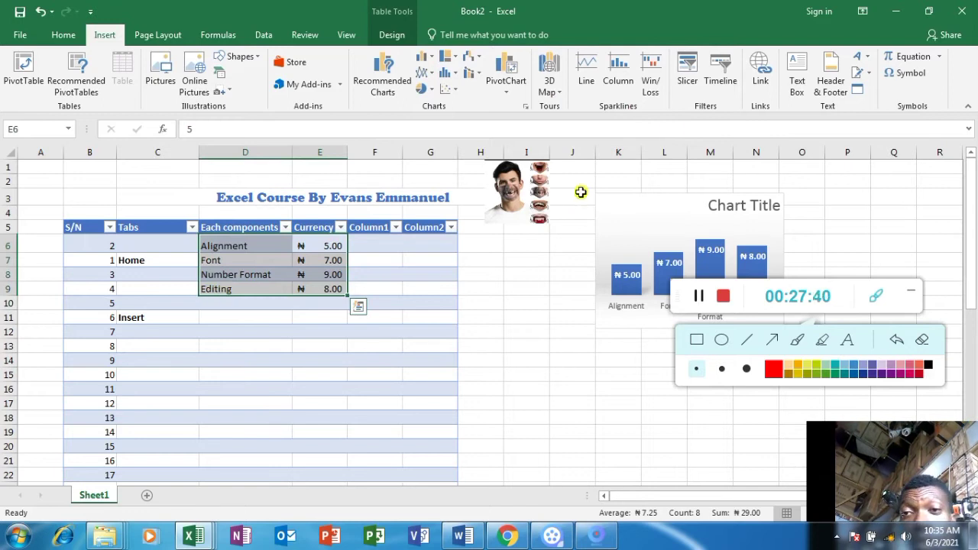
click(686, 72)
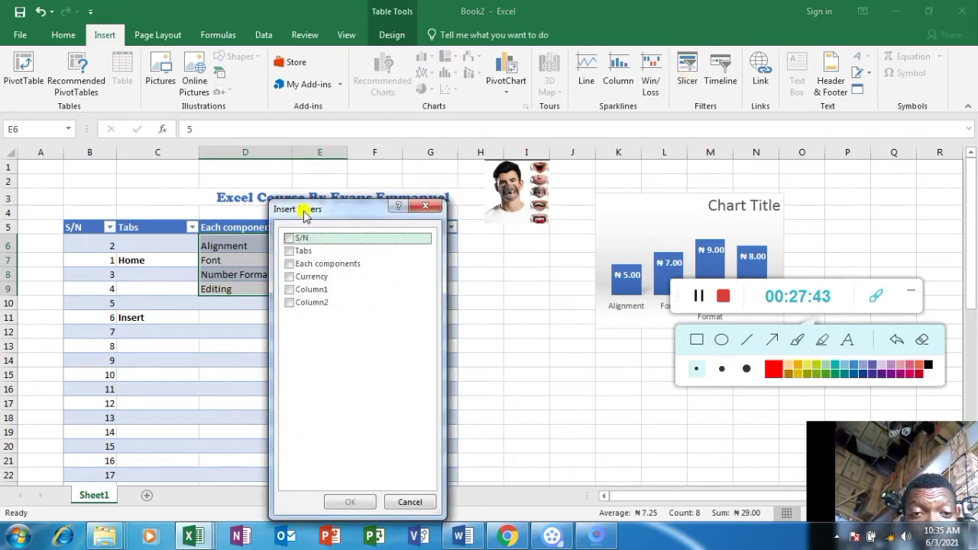
Add slicers for Tabs, Each components and Currency, leaving S/N unticked
click(290, 241)
click(290, 250)
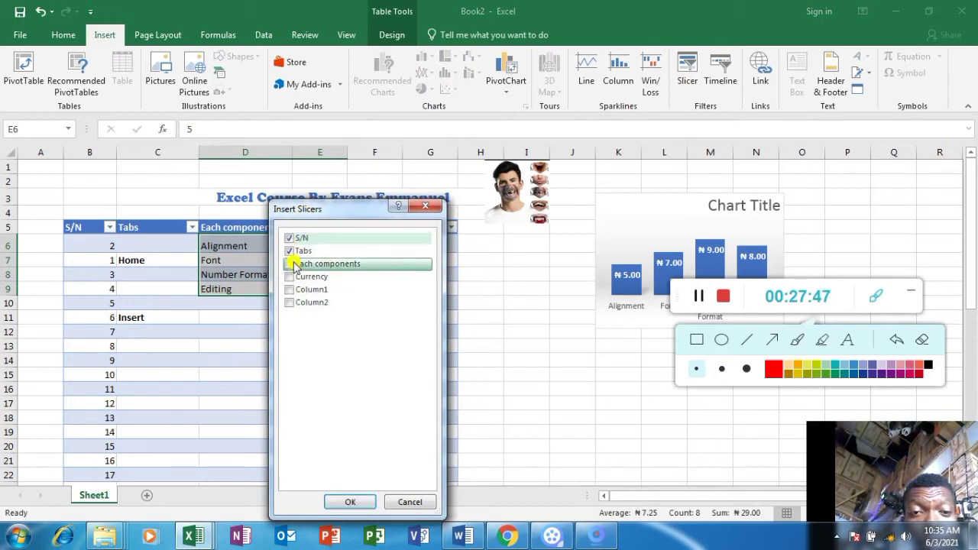
click(289, 240)
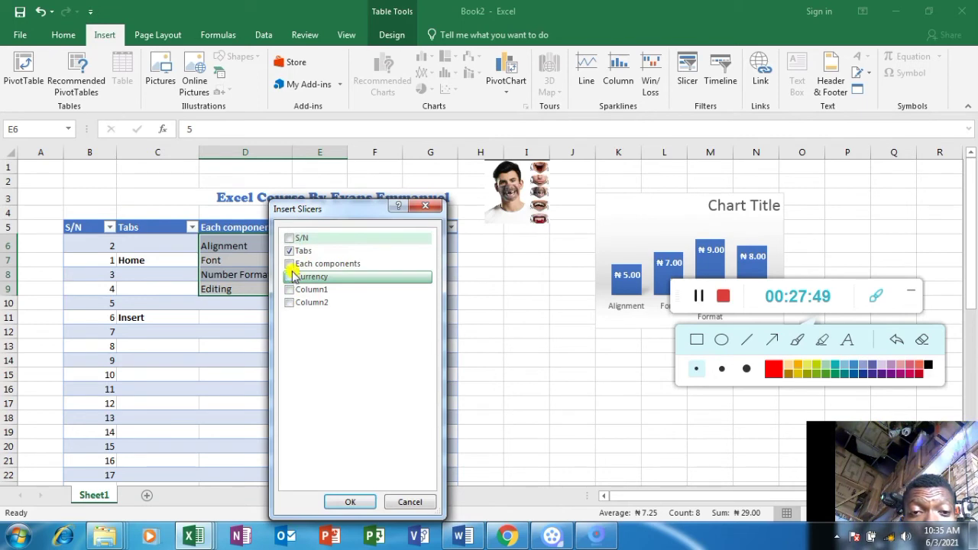
click(289, 263)
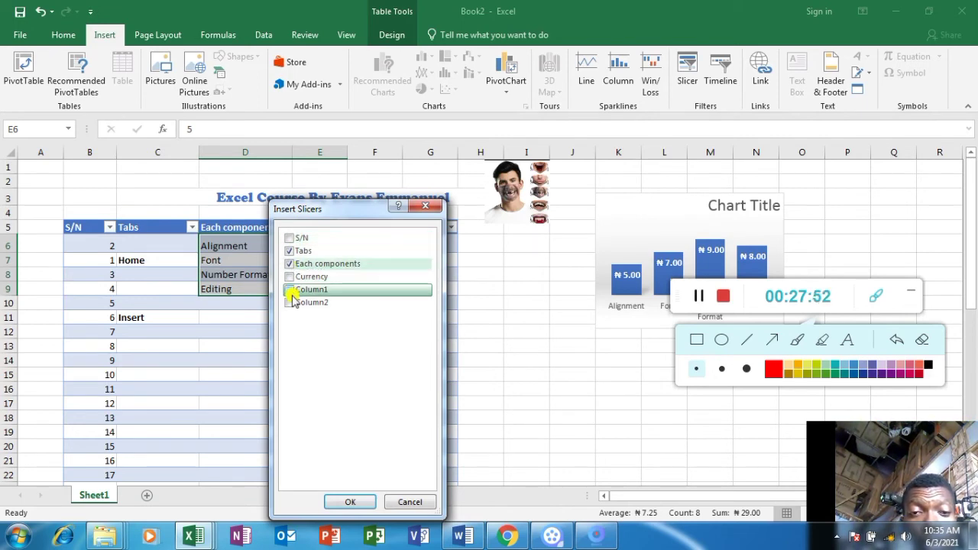
click(289, 277)
click(345, 500)
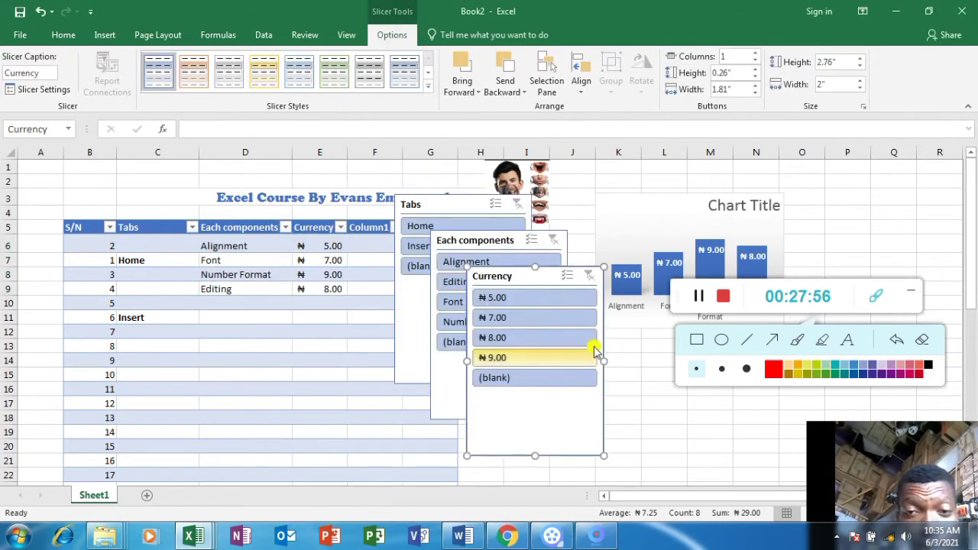
Spread the slicers apart, then delete the Currency, Each components and Tabs slicers
drag(470, 206, 591, 195)
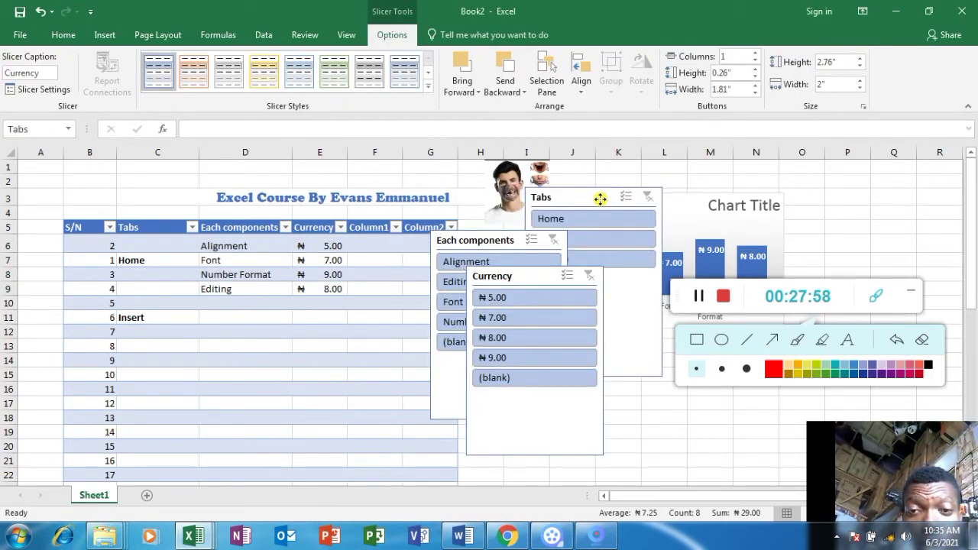
mouse_move(499, 276)
mouse_down()
mouse_move(578, 352)
mouse_move(508, 245)
mouse_up()
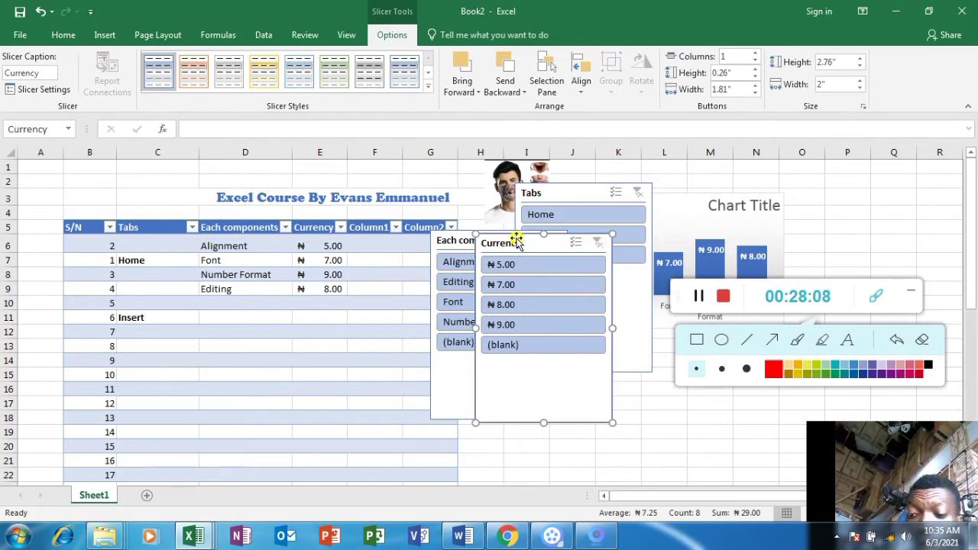
key(Delete)
click(479, 233)
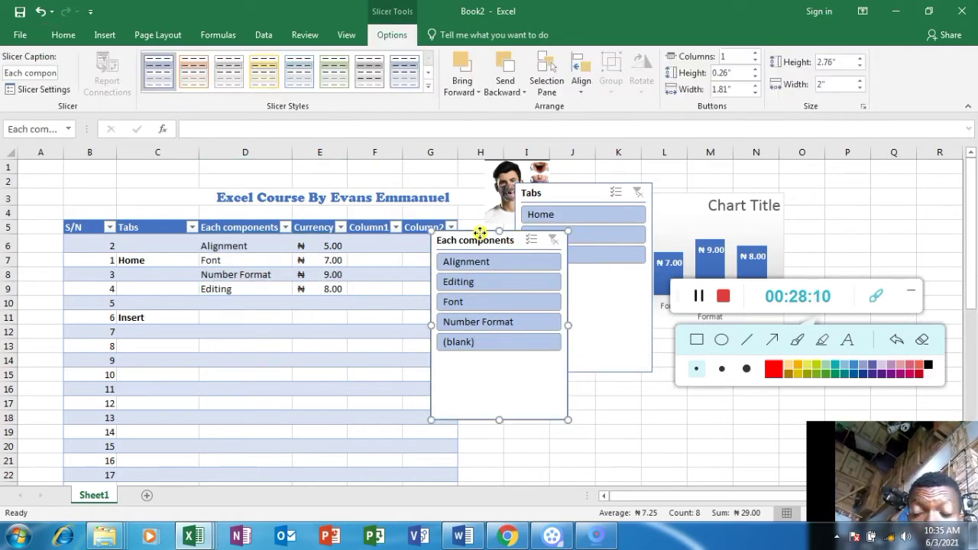
key(Delete)
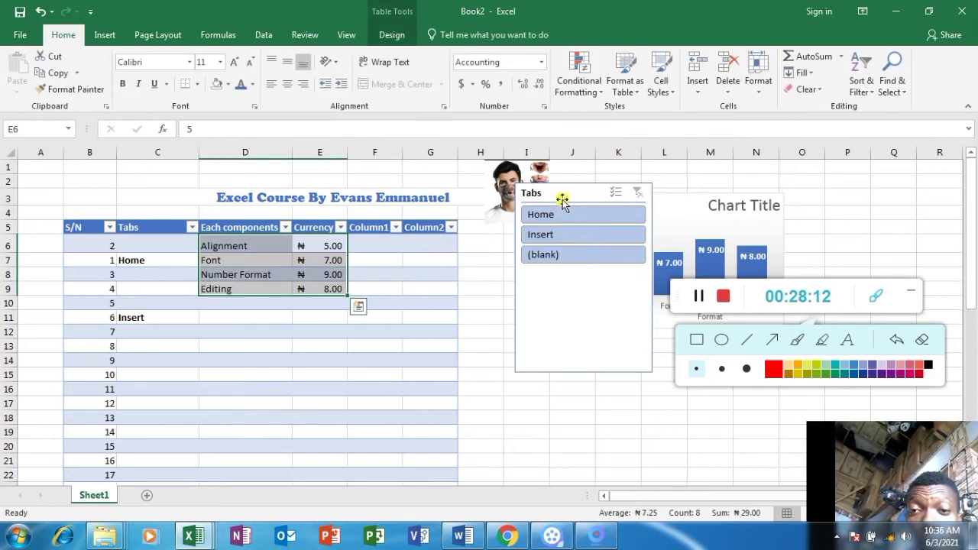
click(563, 193)
key(Delete)
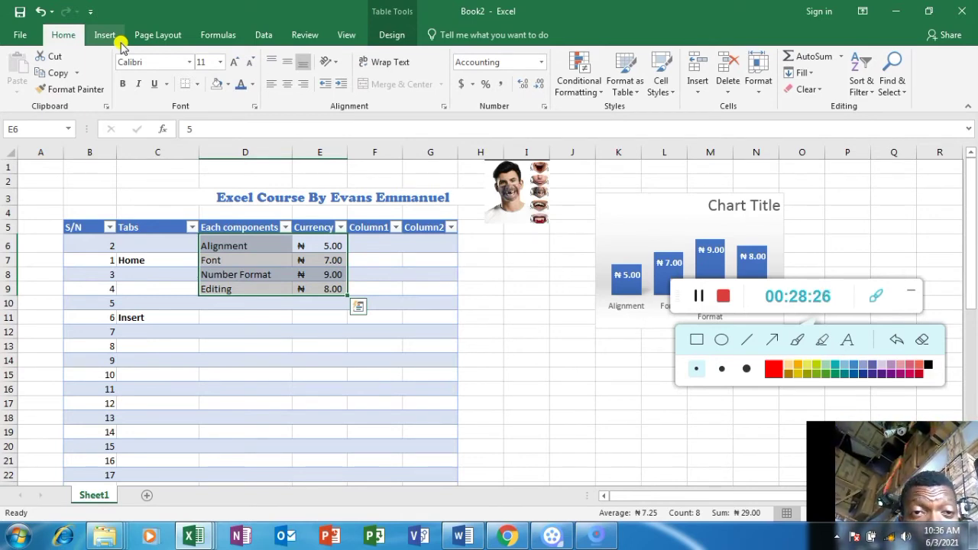
Draw an empty text box spanning roughly H12:J15 below the chart
click(118, 42)
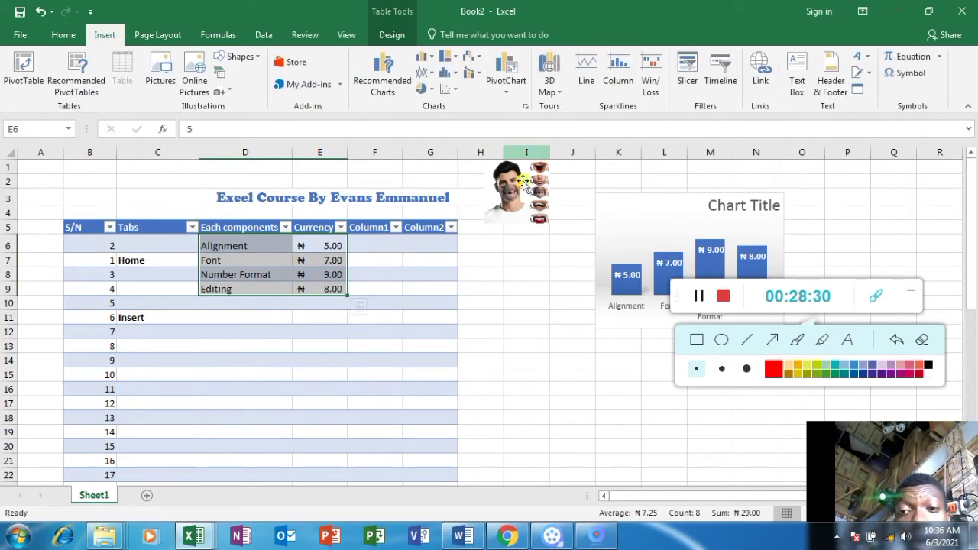
click(796, 82)
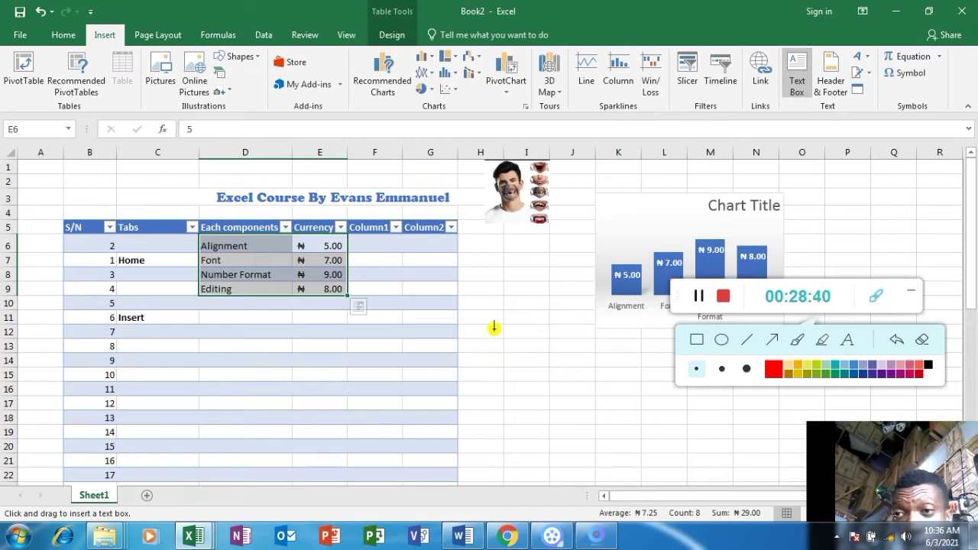
drag(494, 327, 626, 385)
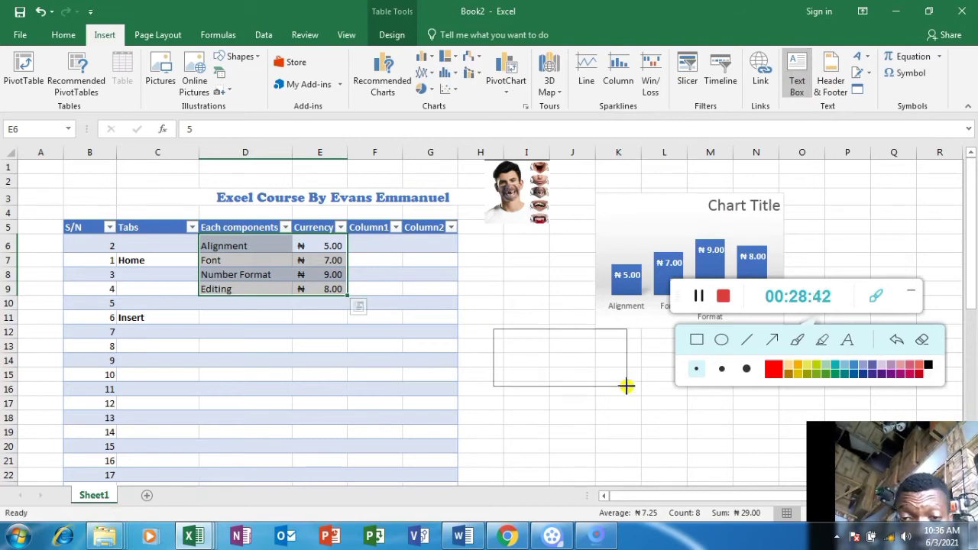
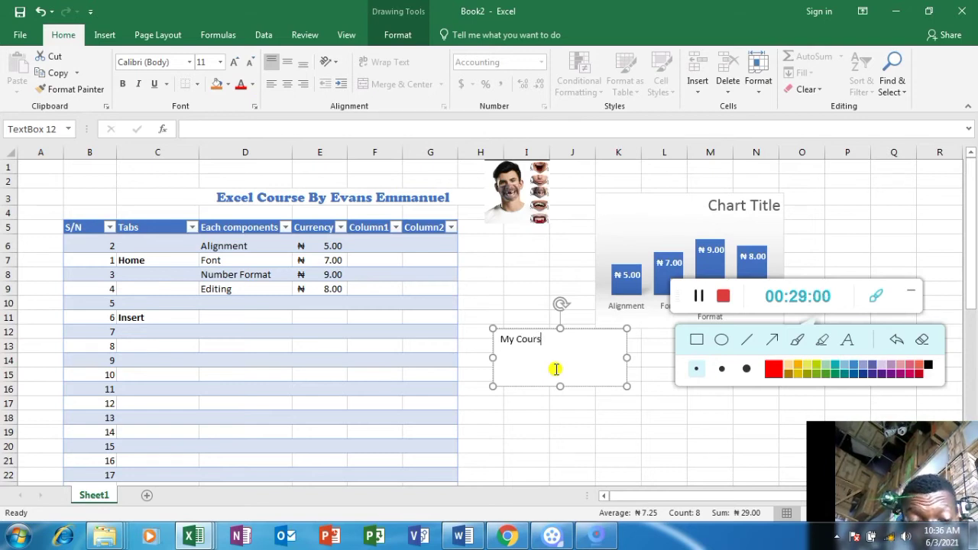
Shrink the My Course text box, make it bold at size 16, and place it over B5
mouse_move(626, 386)
mouse_down()
mouse_move(576, 359)
mouse_move(463, 331)
mouse_up()
click(122, 84)
click(233, 62)
click(233, 62)
click(233, 62)
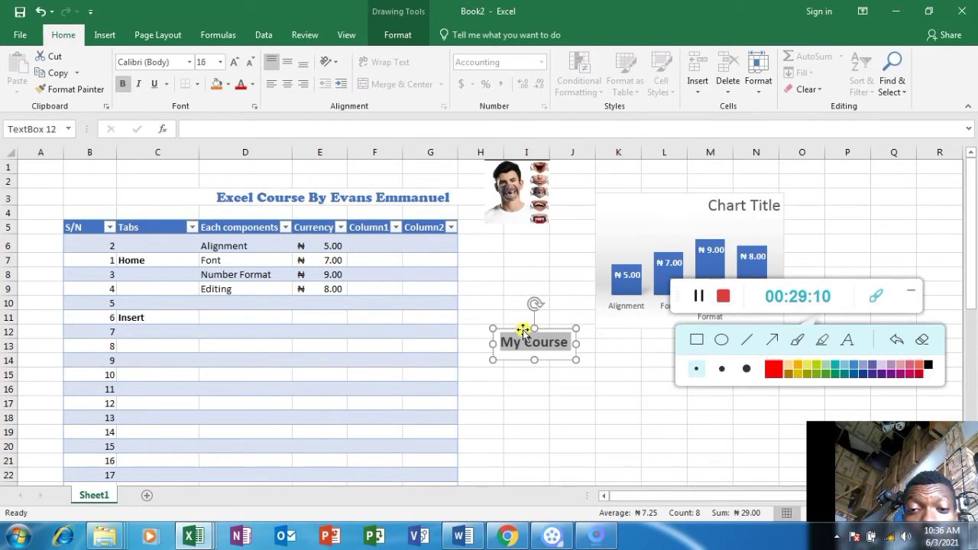
drag(517, 336, 91, 175)
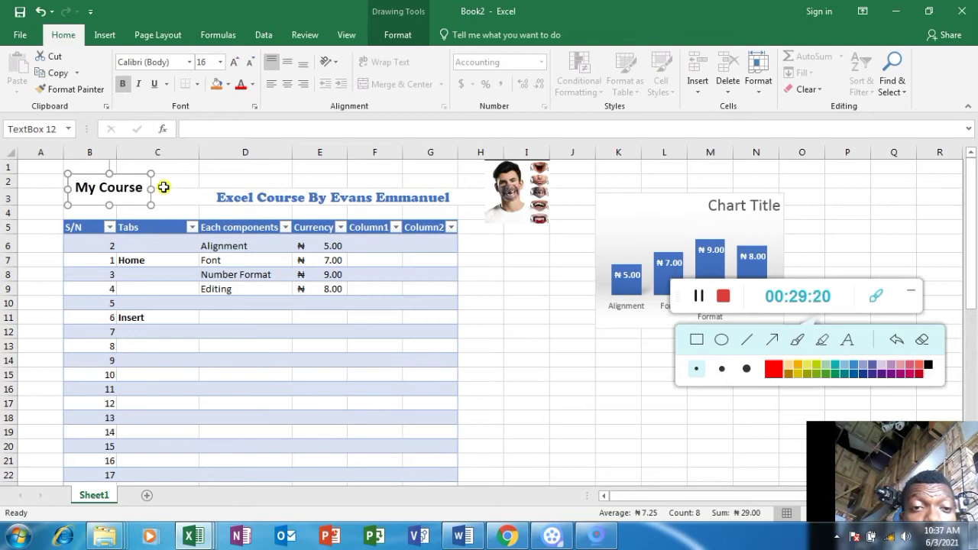
drag(124, 173, 127, 221)
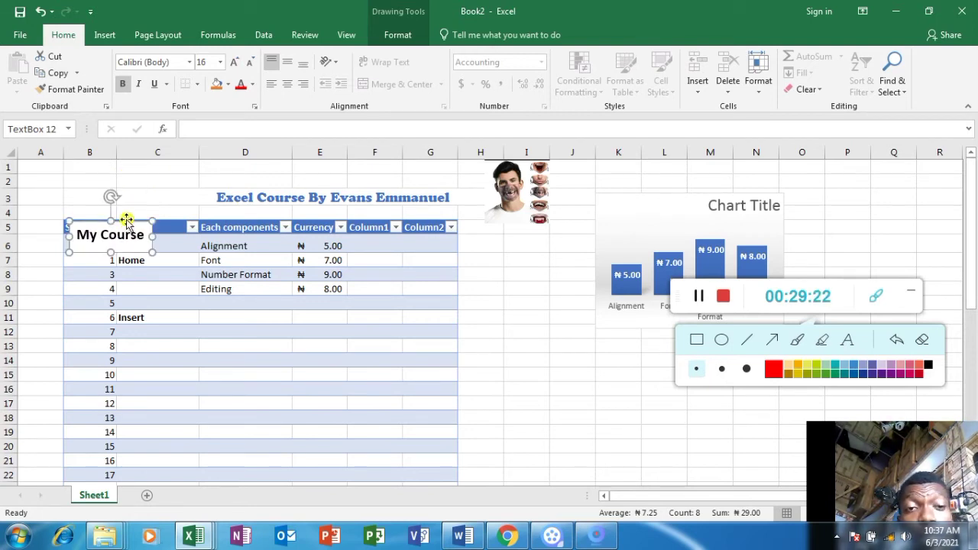
Give the My Course text box No Fill and No Outline
click(397, 35)
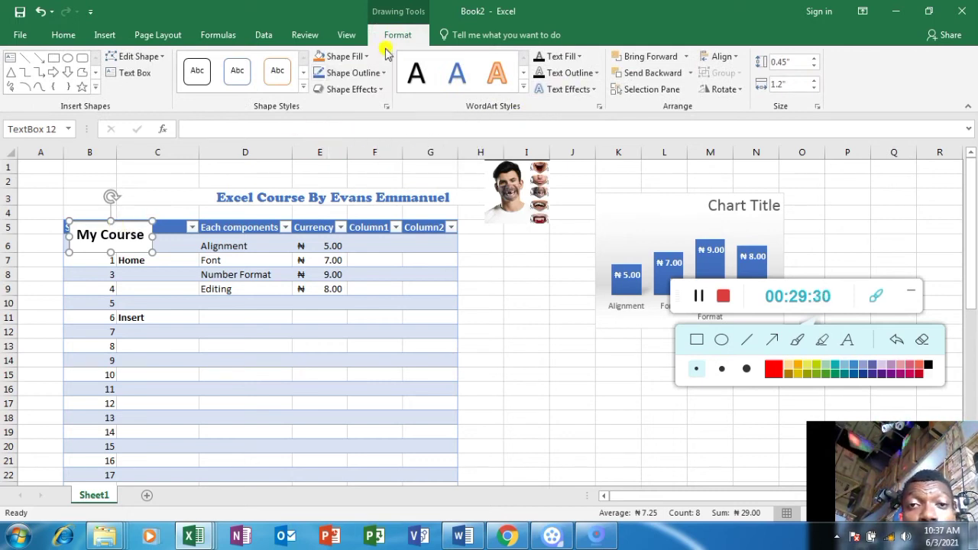
click(348, 58)
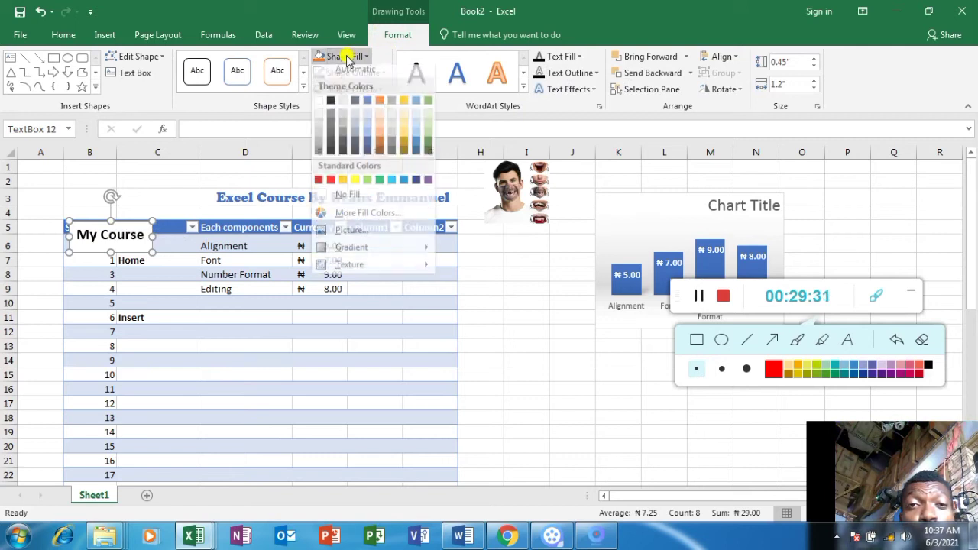
click(359, 200)
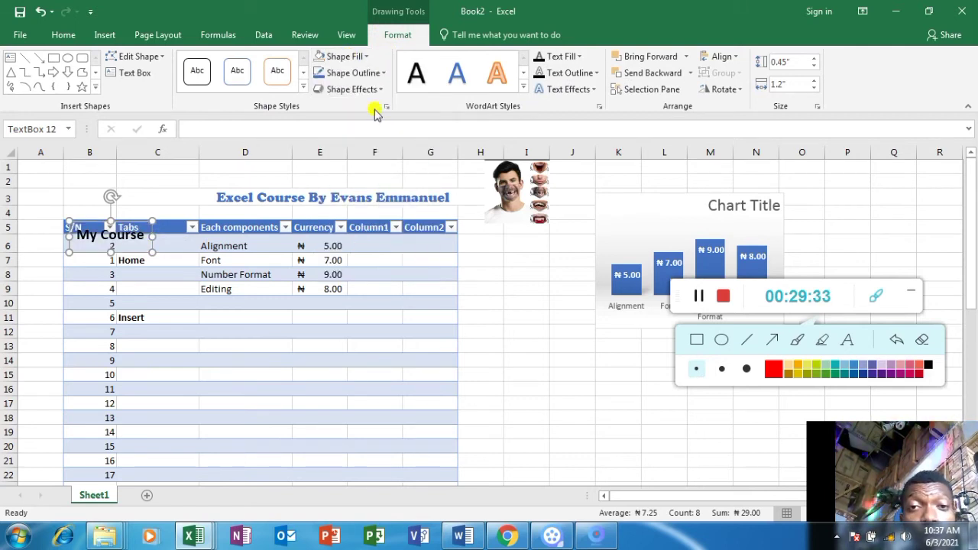
click(351, 73)
click(355, 218)
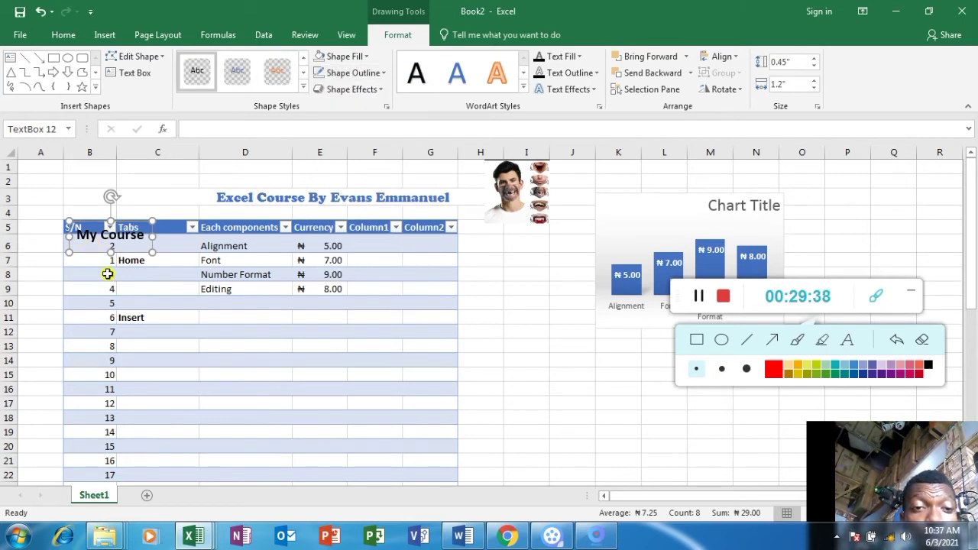
Move the My Course box up to row 3, then delete it
click(251, 329)
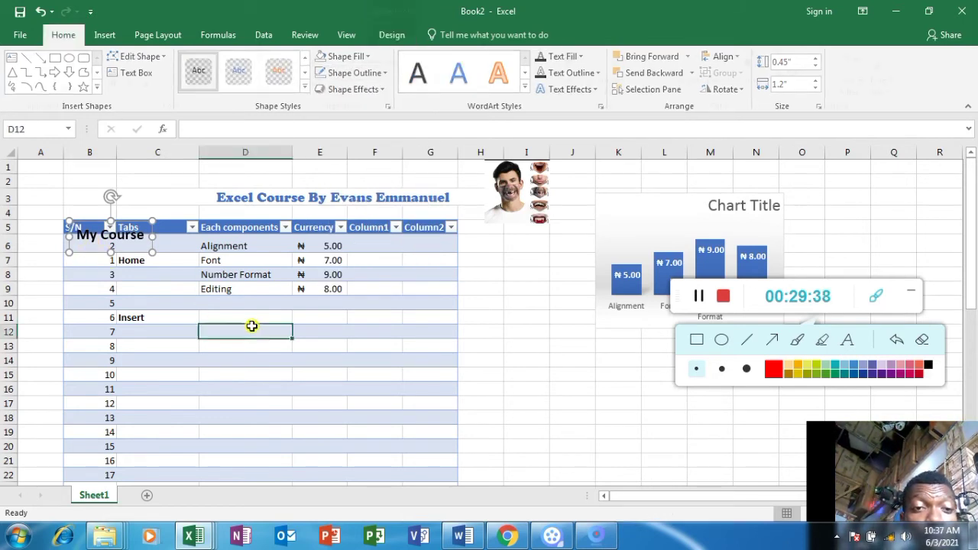
click(106, 236)
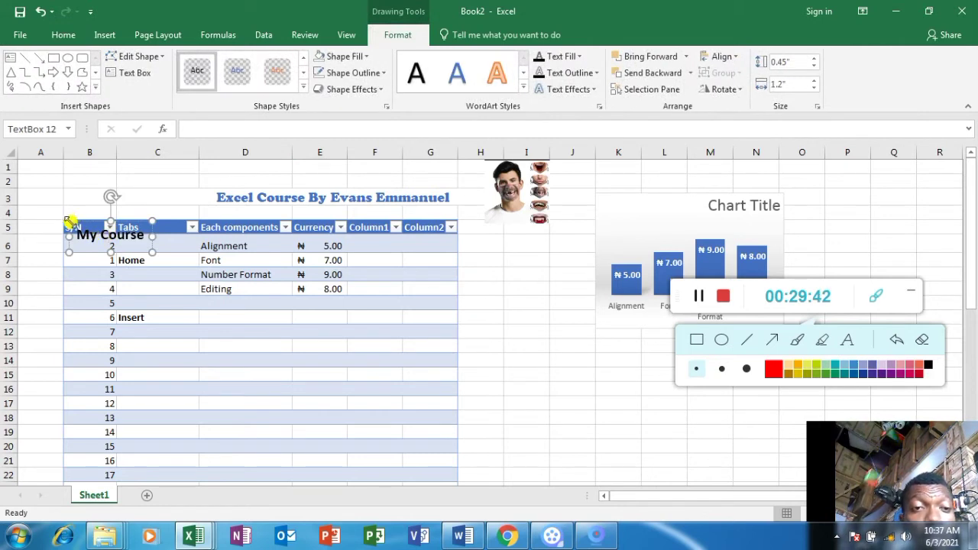
drag(74, 219, 70, 181)
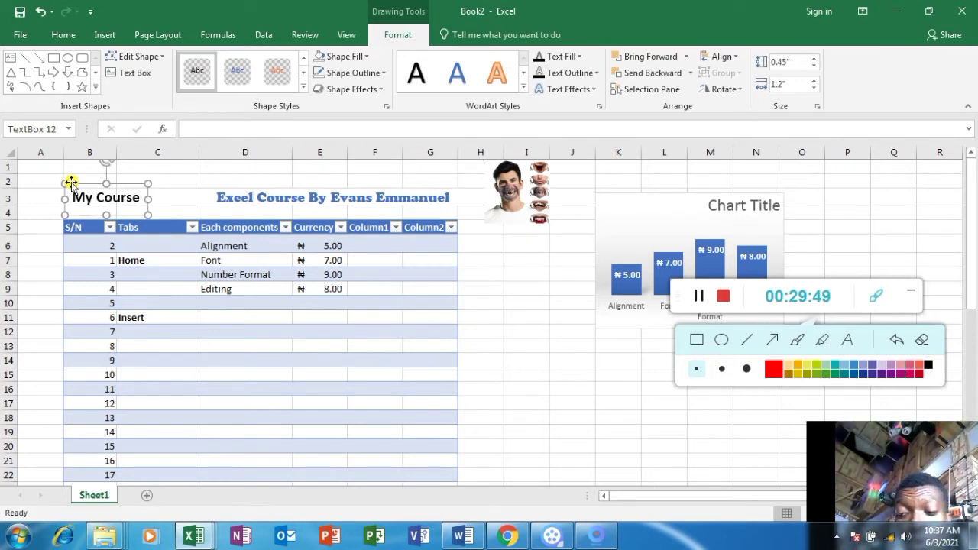
key(Delete)
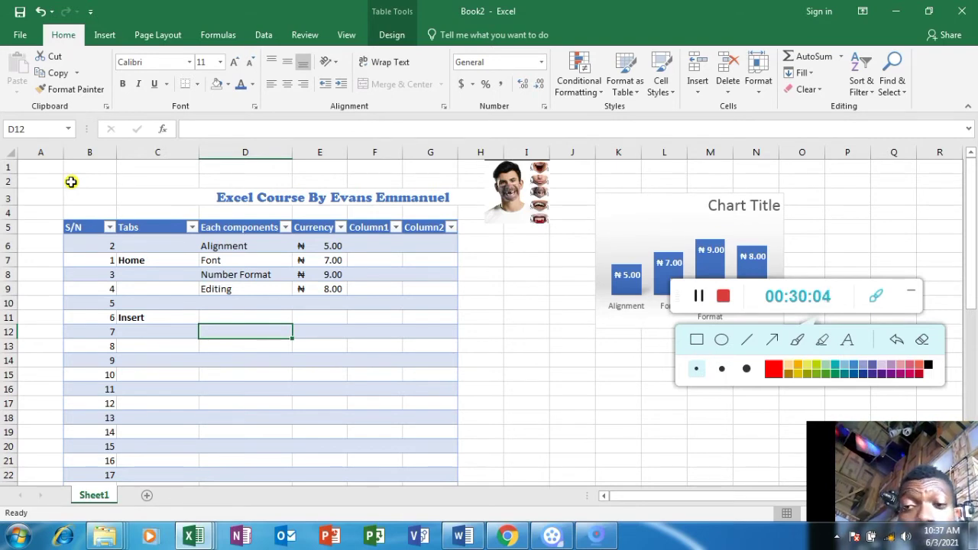
click(710, 208)
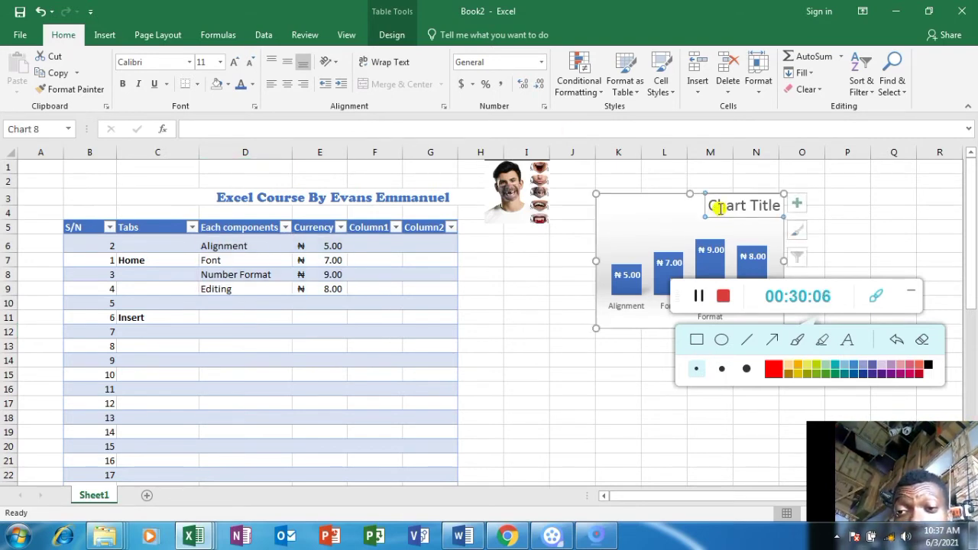
Replace the chart title text with 'Home'
double_click(711, 206)
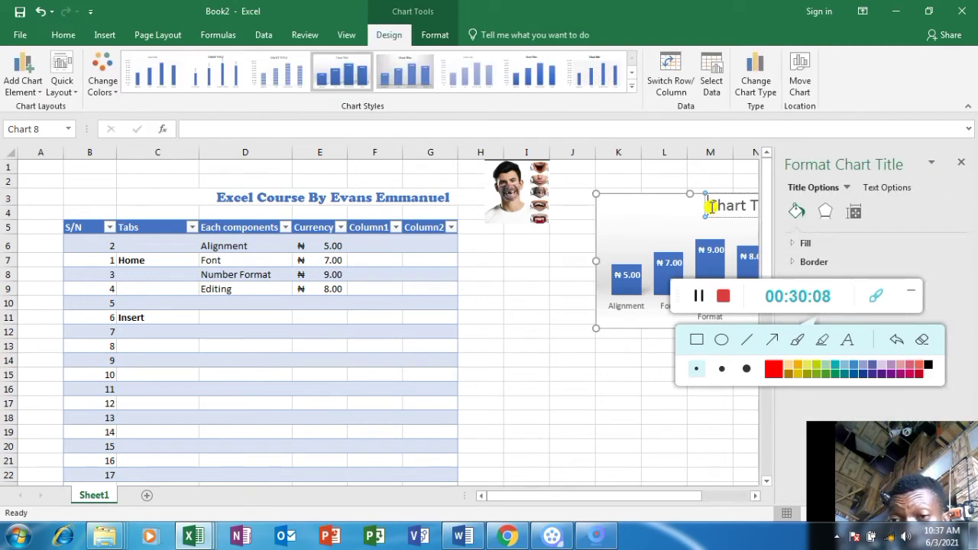
drag(870, 286, 686, 431)
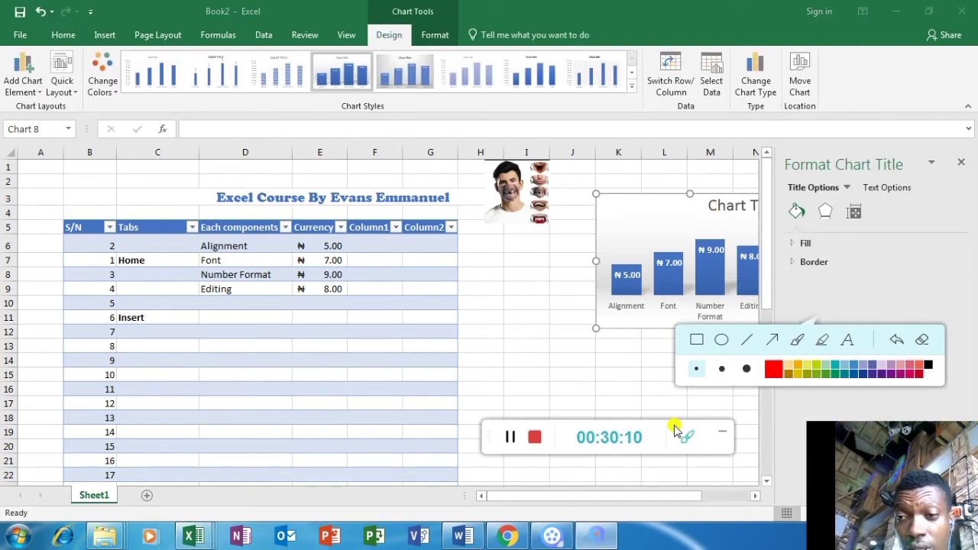
drag(787, 327, 572, 508)
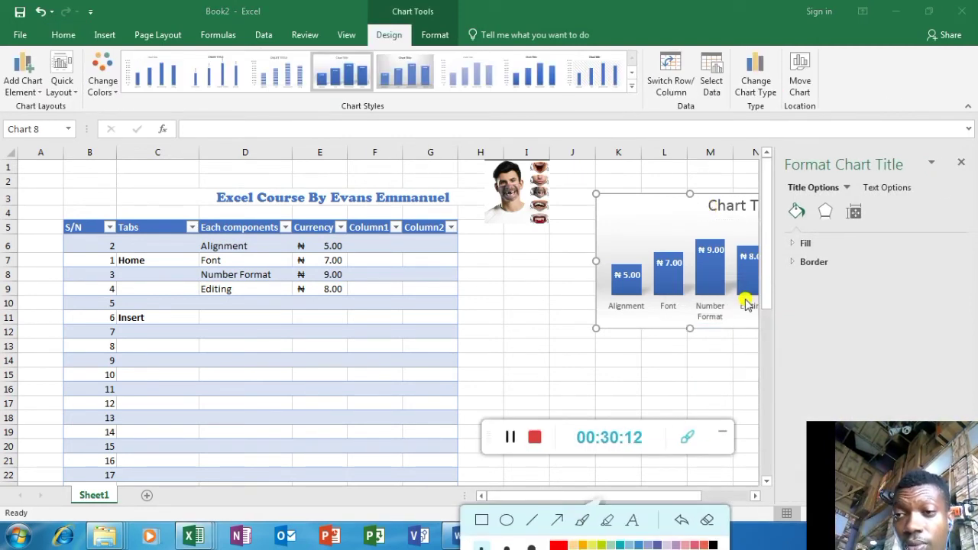
click(825, 188)
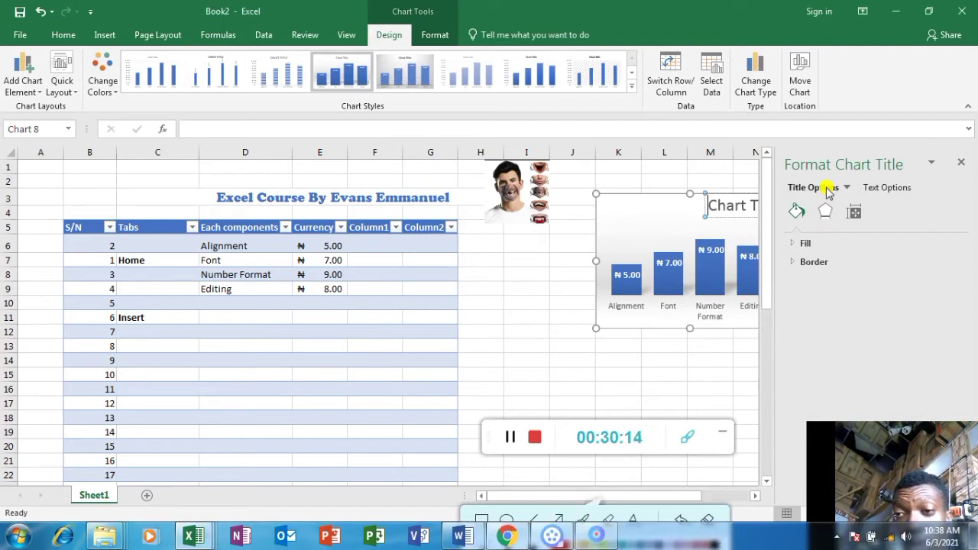
click(802, 243)
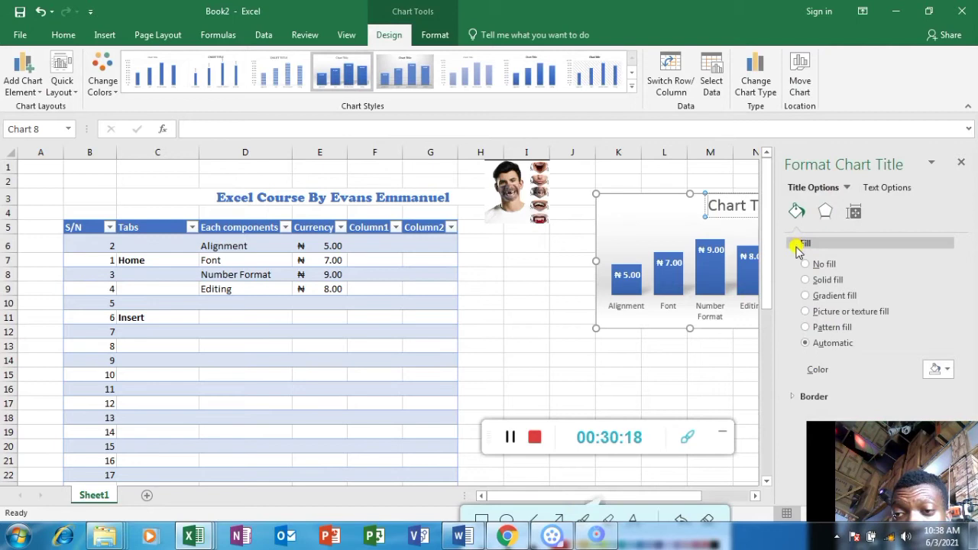
click(798, 243)
key(Delete)
key(Delete)
key(Delete)
key(Delete)
key(Delete)
key(Delete)
key(Delete)
key(Delete)
key(Delete)
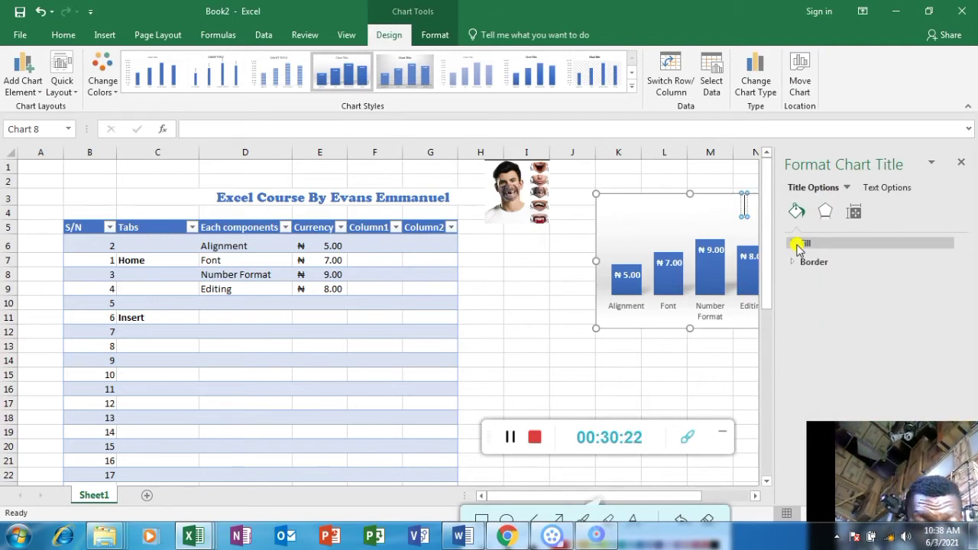
text(Home)
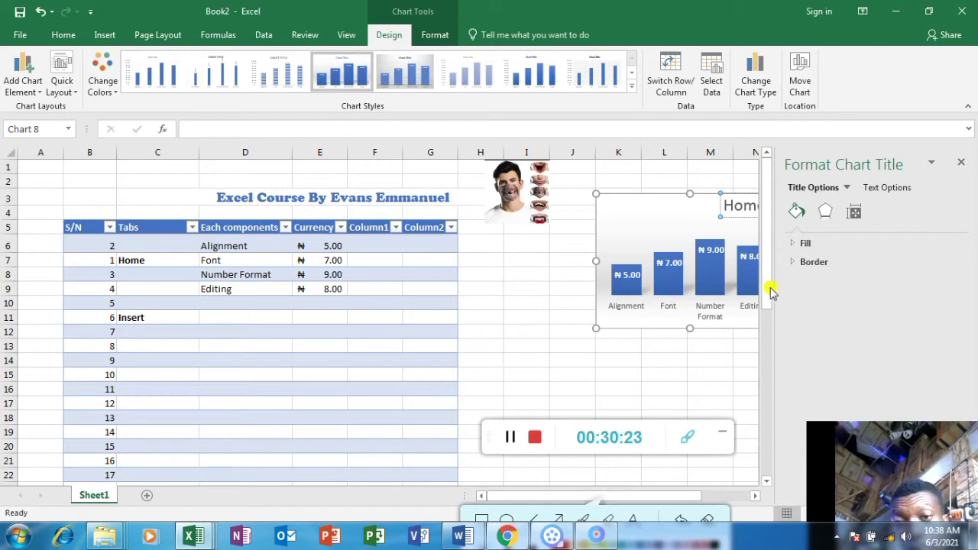
click(542, 334)
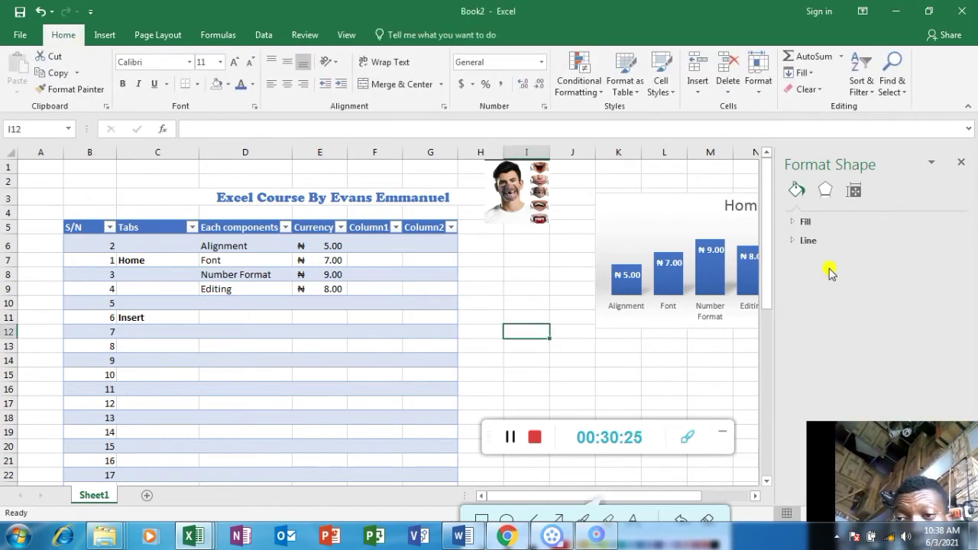
Expand the fill options in the formatting pane and select cells L16 and K13
click(808, 226)
click(682, 392)
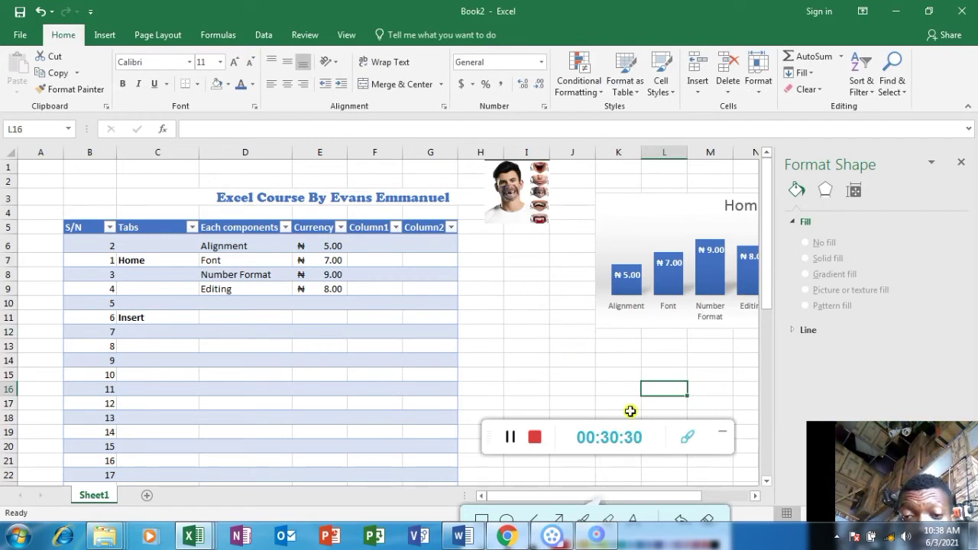
click(612, 343)
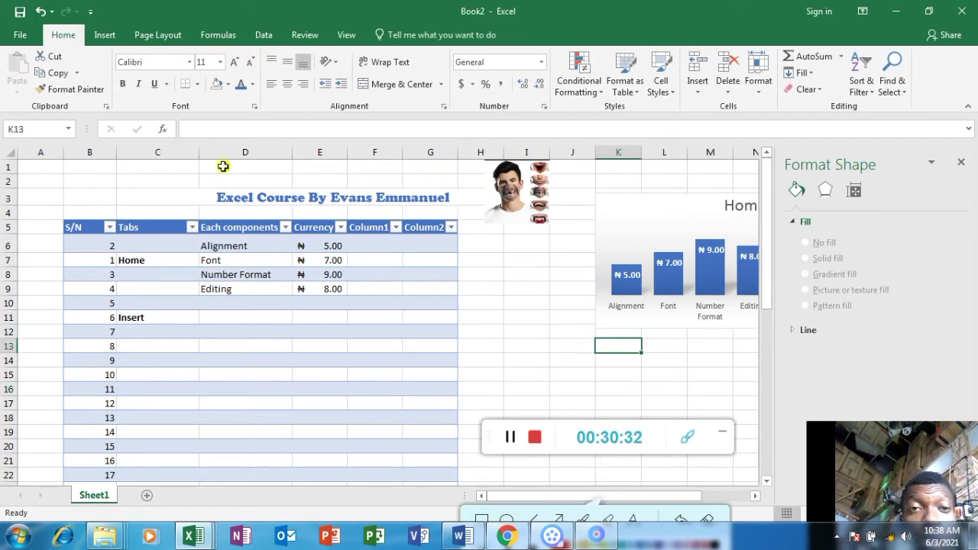
click(106, 36)
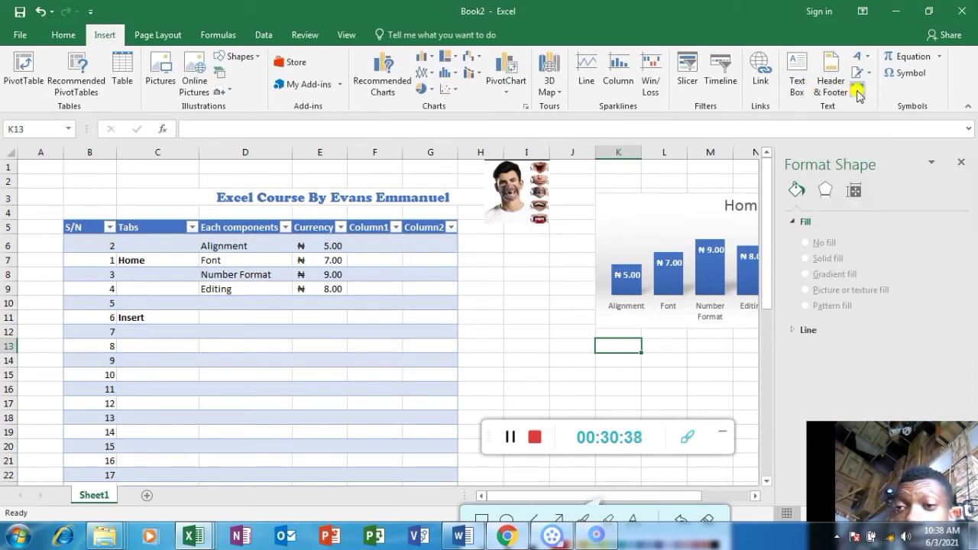
Preview the built-in equation gallery and dismiss it without inserting
click(926, 58)
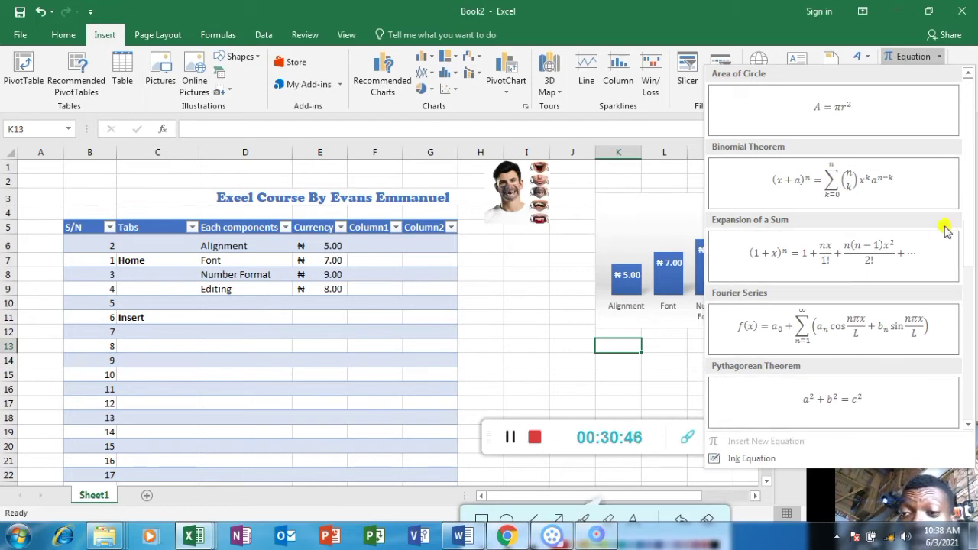
mouse_move(969, 224)
mouse_down()
mouse_move(973, 384)
mouse_move(955, 214)
mouse_up()
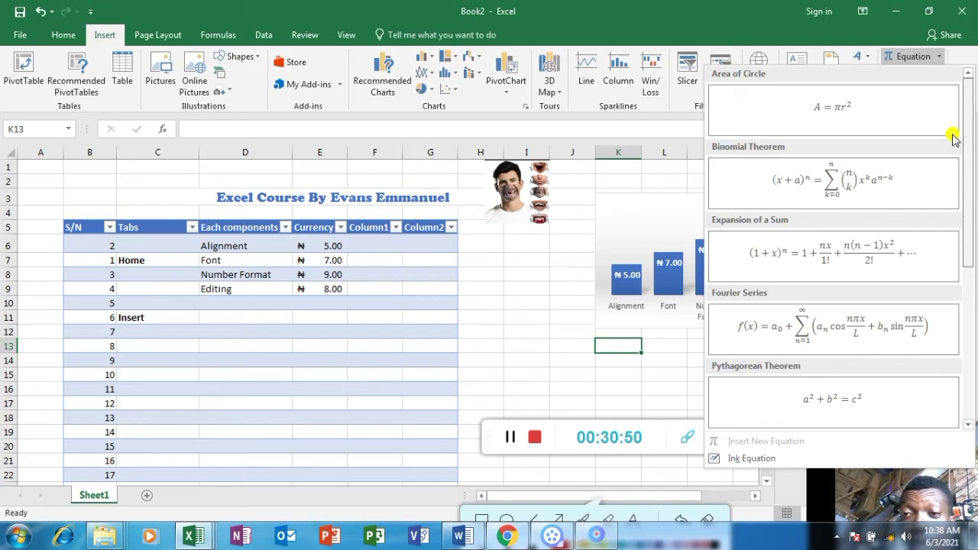
key(Escape)
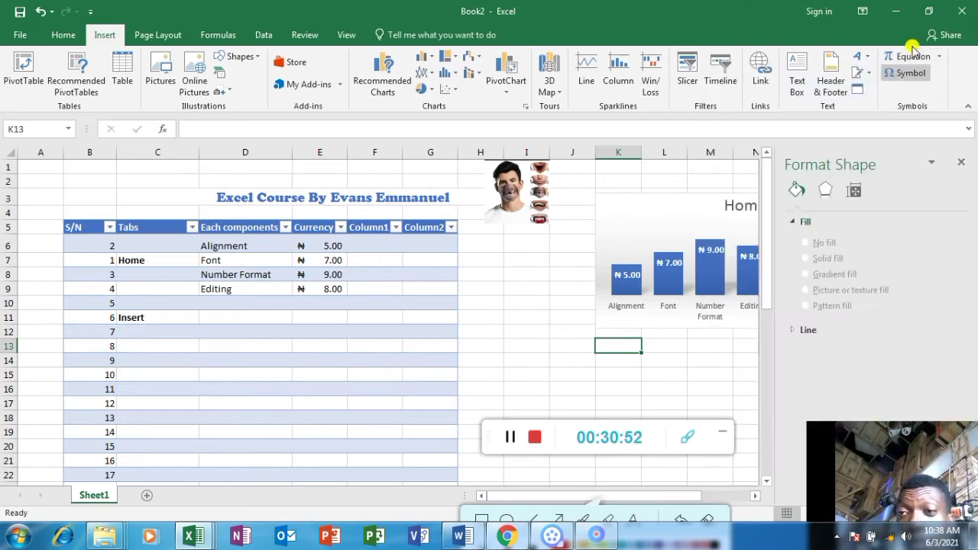
Browse symbol sets in the Symbol dialog, close it, and select cell C3
click(909, 73)
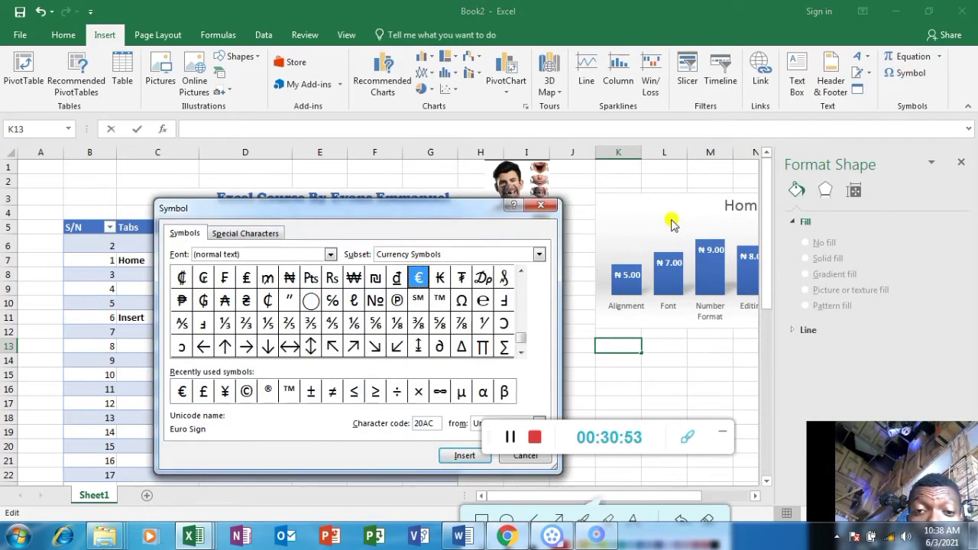
drag(329, 210, 569, 200)
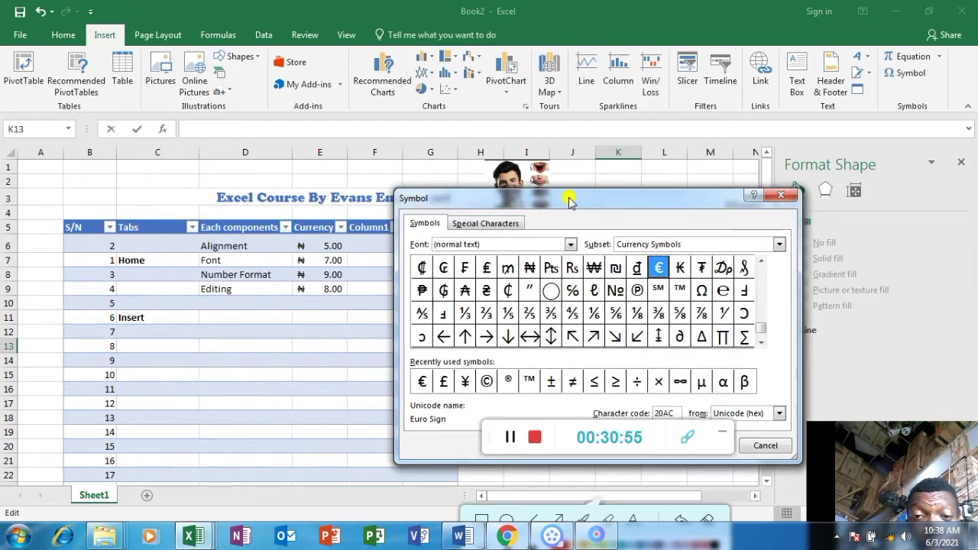
click(529, 267)
click(421, 313)
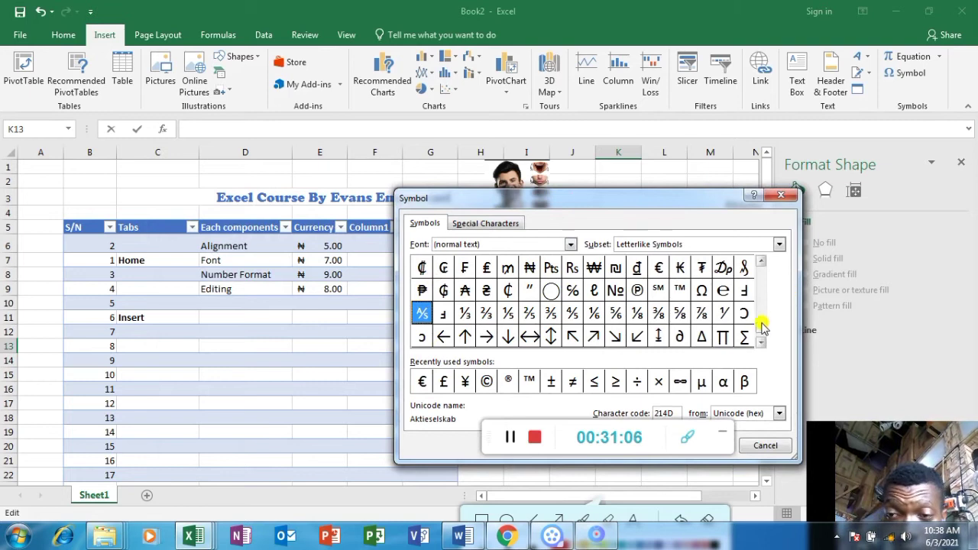
drag(761, 323, 758, 297)
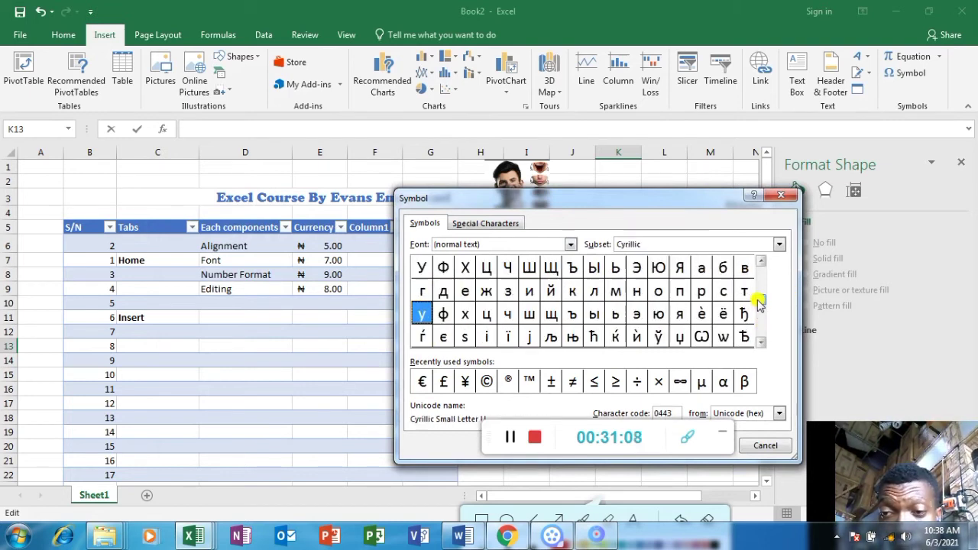
click(761, 260)
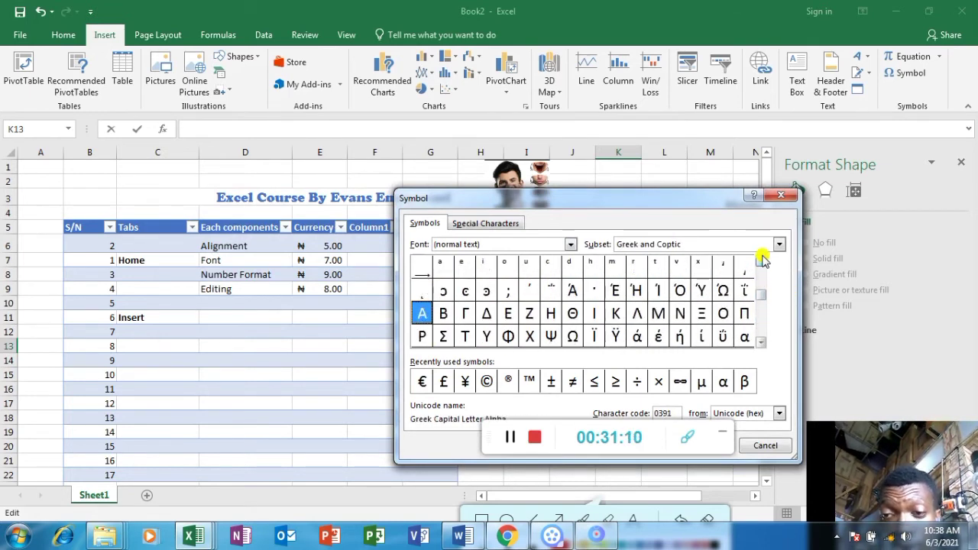
click(761, 260)
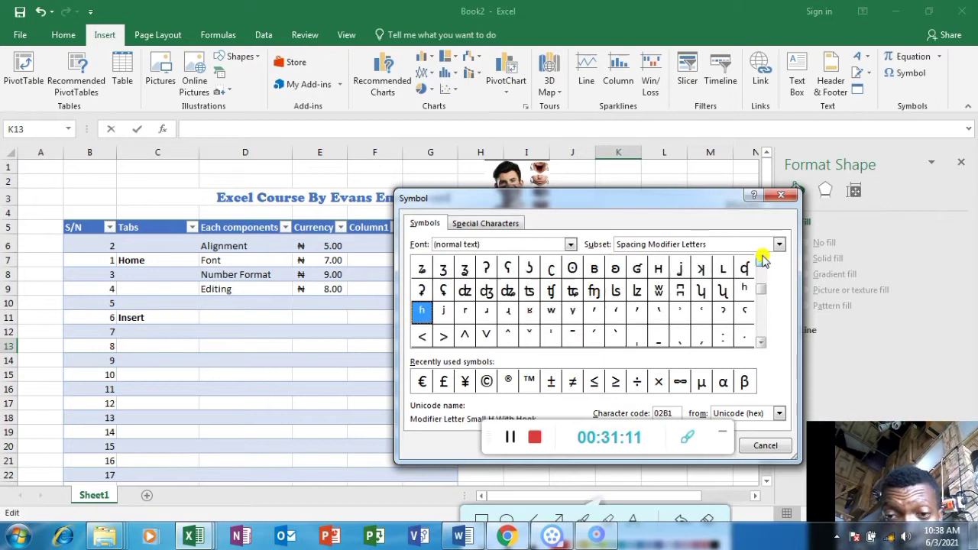
click(781, 198)
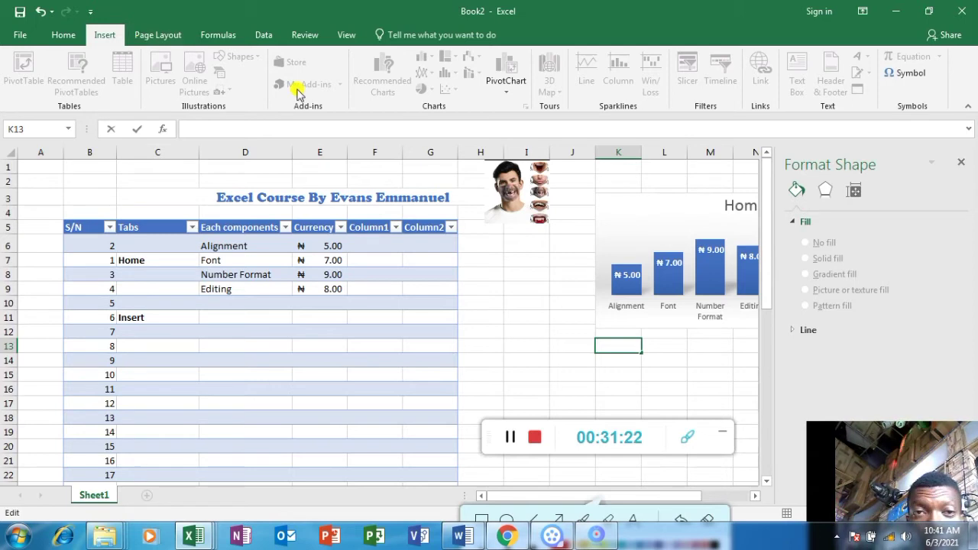
click(194, 189)
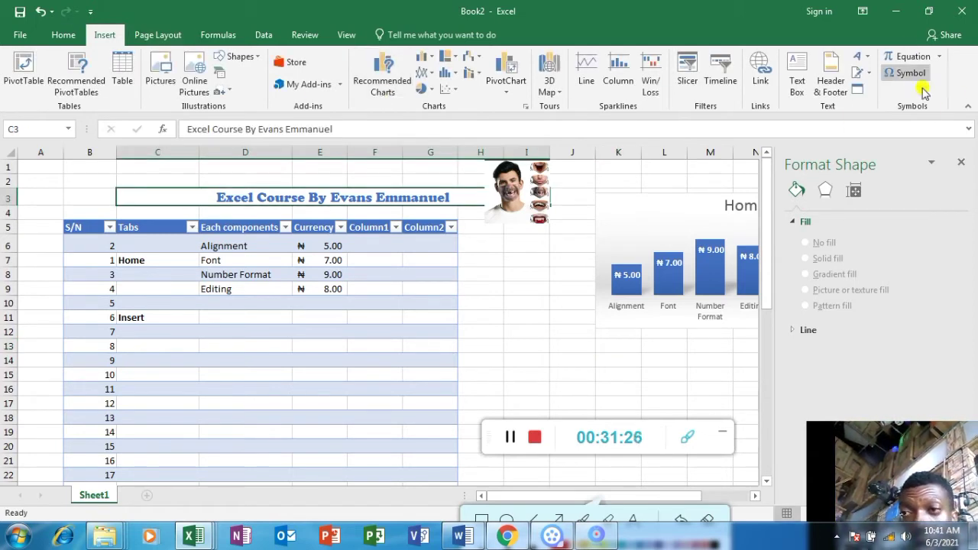
Enter Tables, illustrations, Charts, Filters, Text and Symbols in cells D11 to D16
click(253, 313)
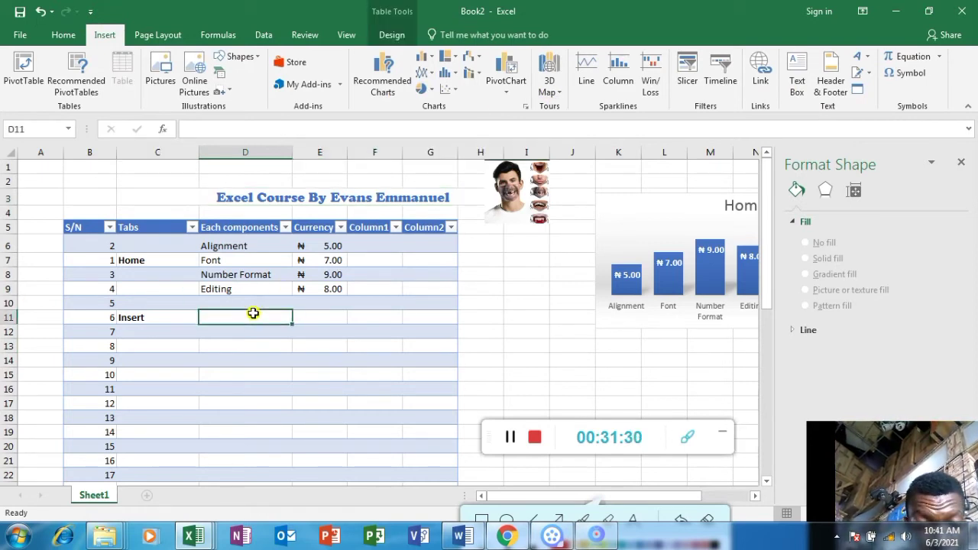
text(Tables)
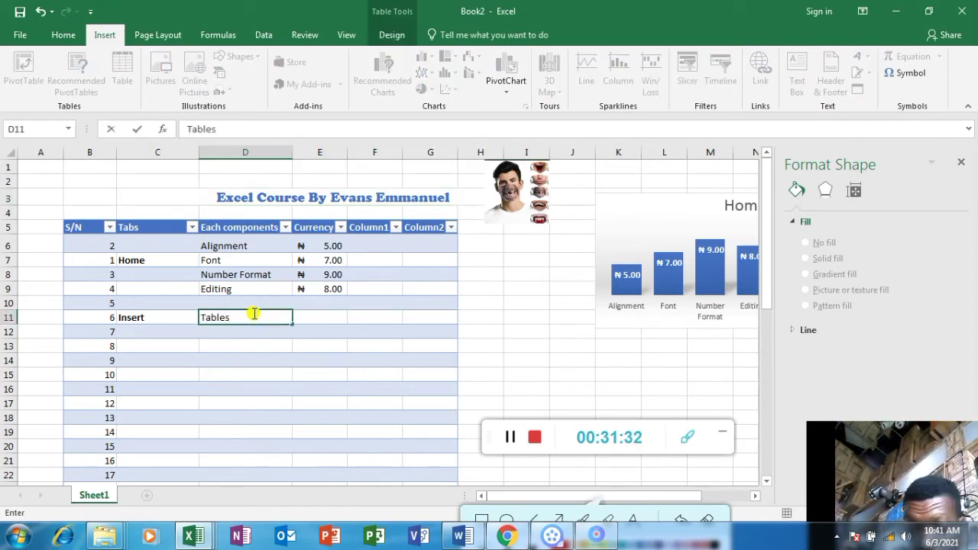
key(Return)
text(Il)
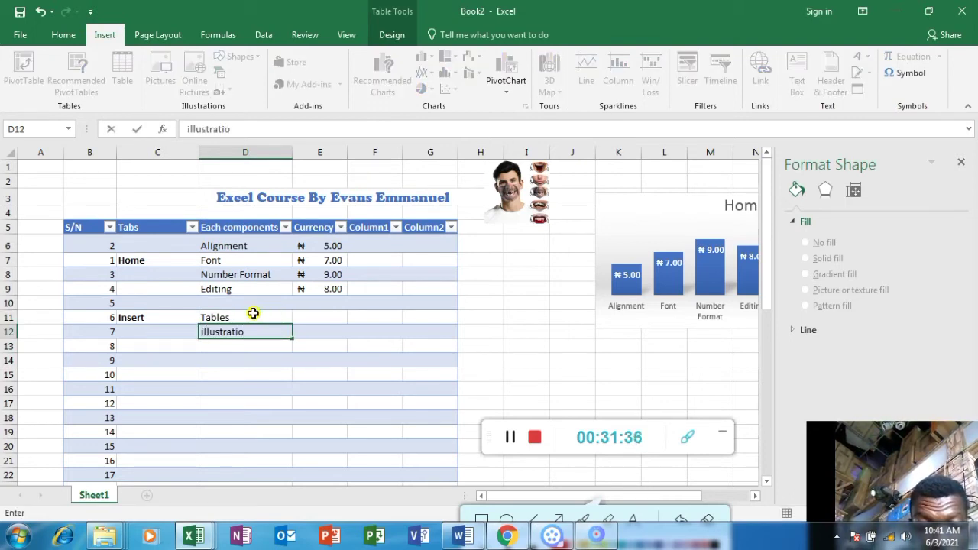
key(Return)
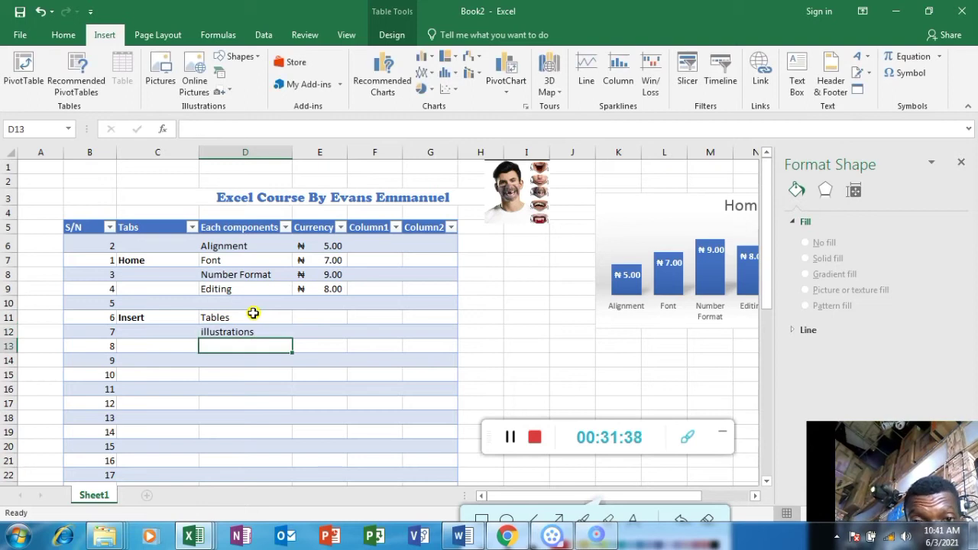
text(Charts)
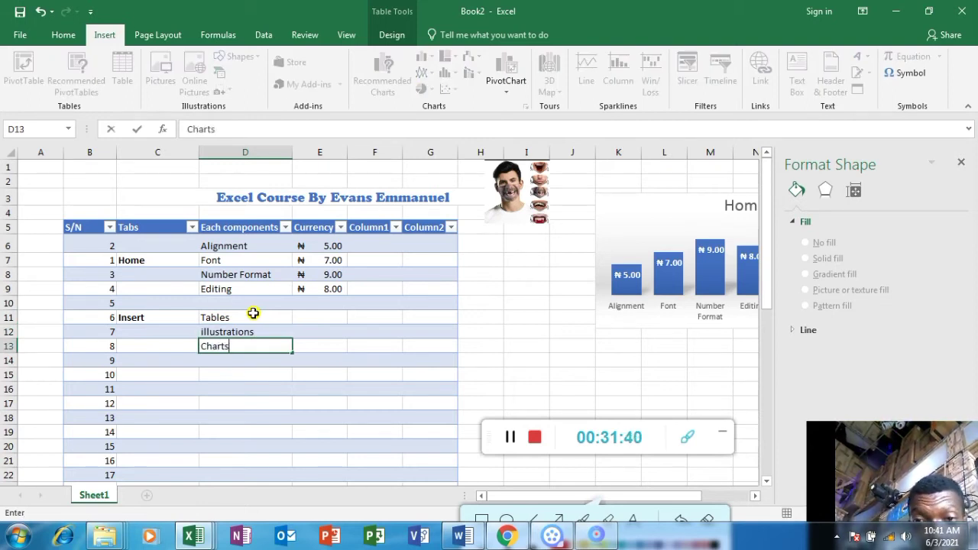
key(Return)
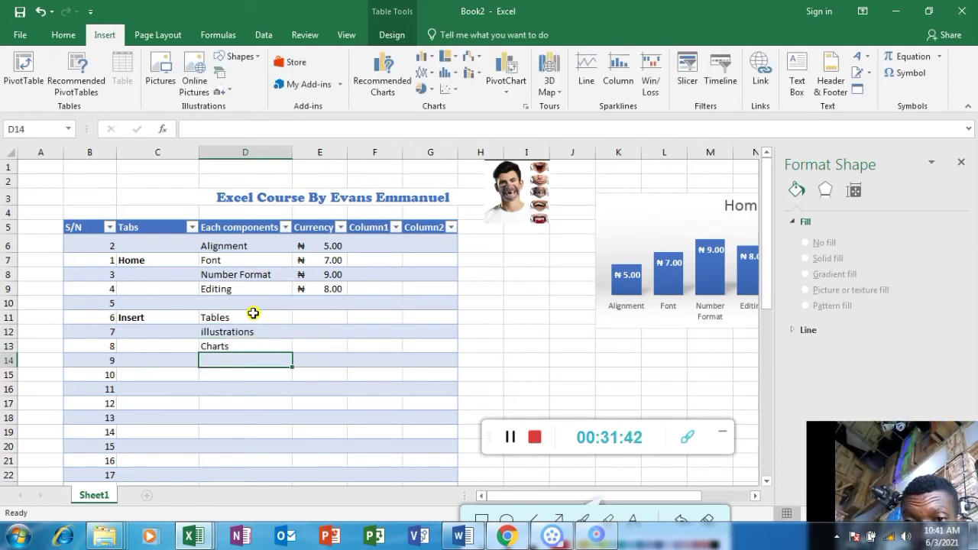
text(Filters)
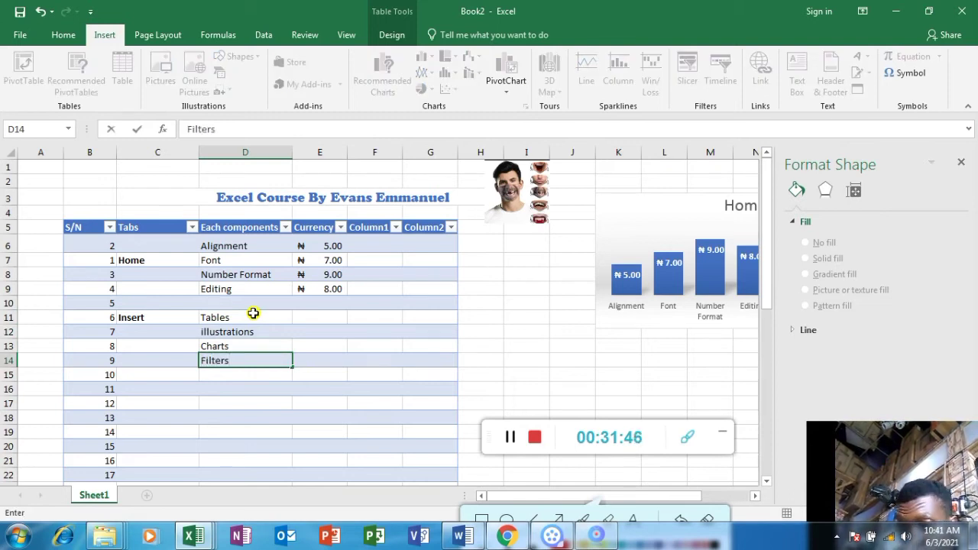
key(Return)
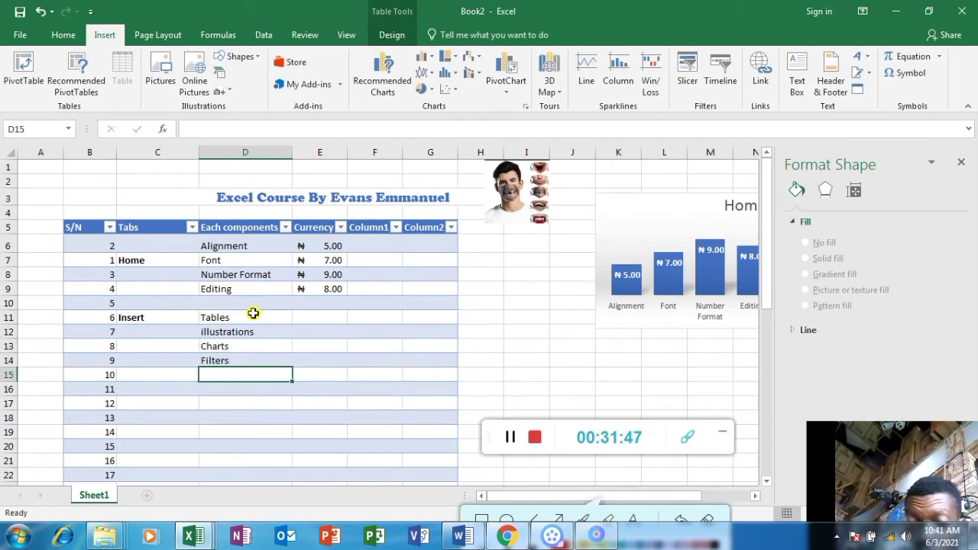
text(Text)
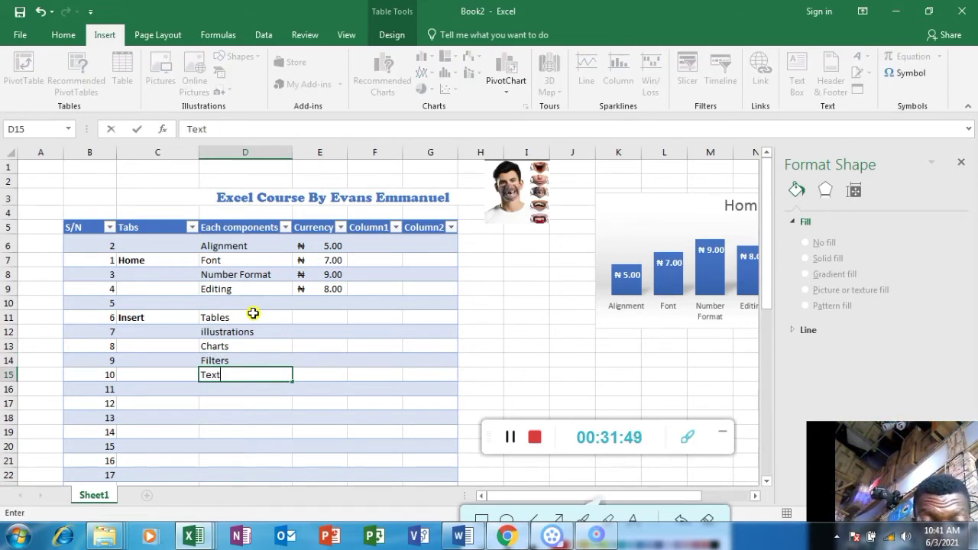
key(Return)
text(Symbols)
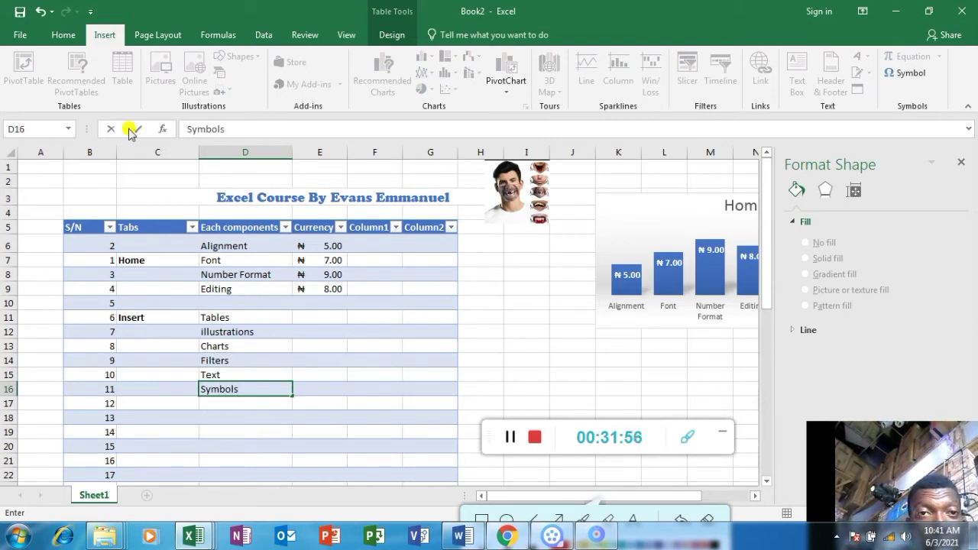
click(156, 37)
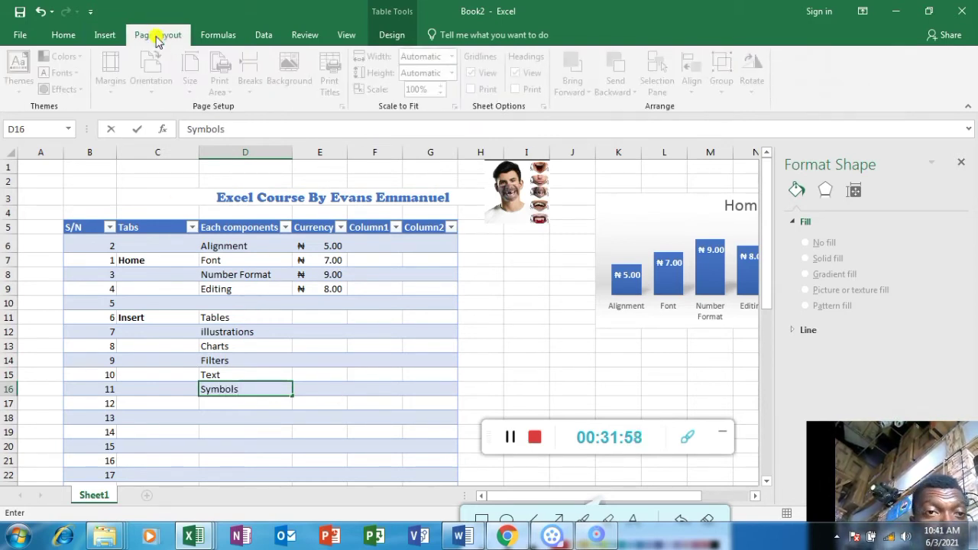
Commit Symbols by selecting I10, then preview themes and keep the Office theme
click(526, 303)
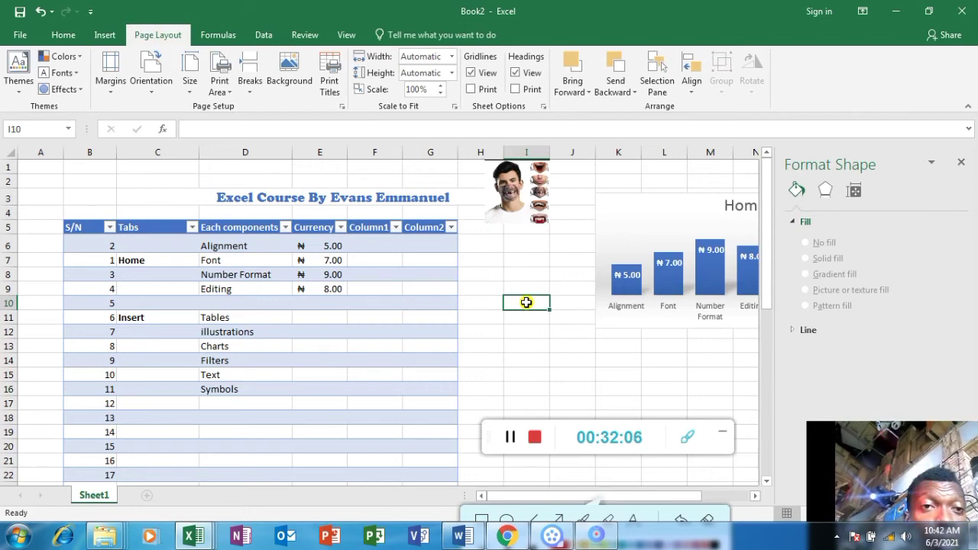
click(21, 94)
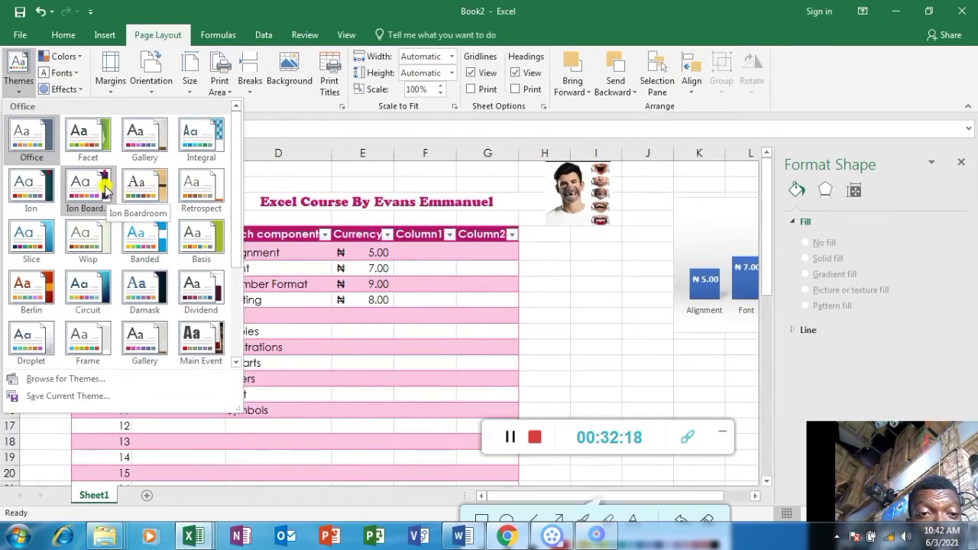
click(35, 139)
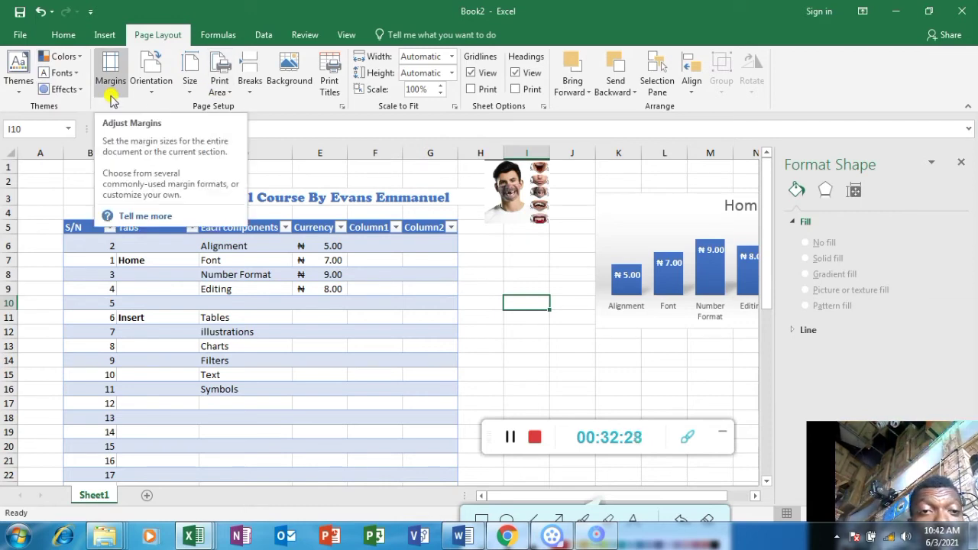
Try Narrow margins on the sheet, then settle on Normal margins
click(110, 80)
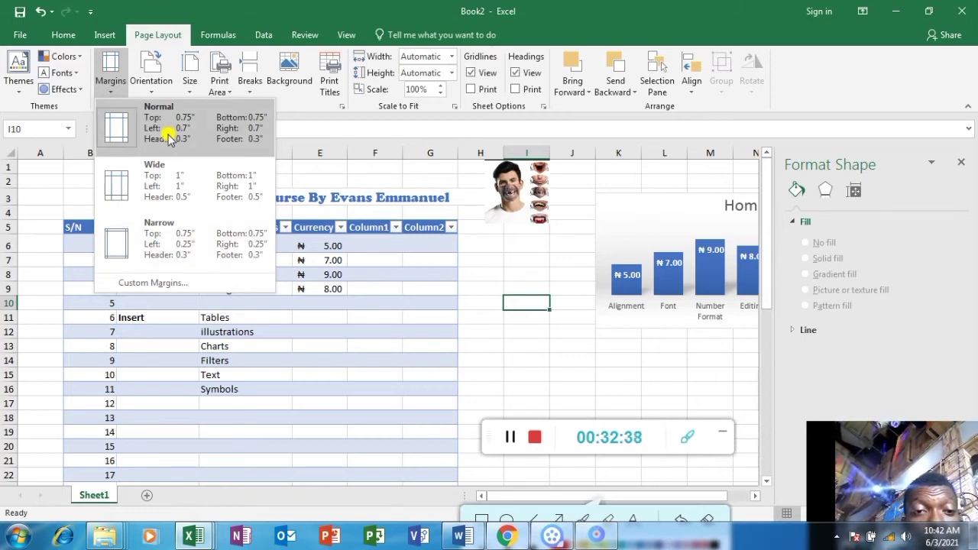
click(171, 246)
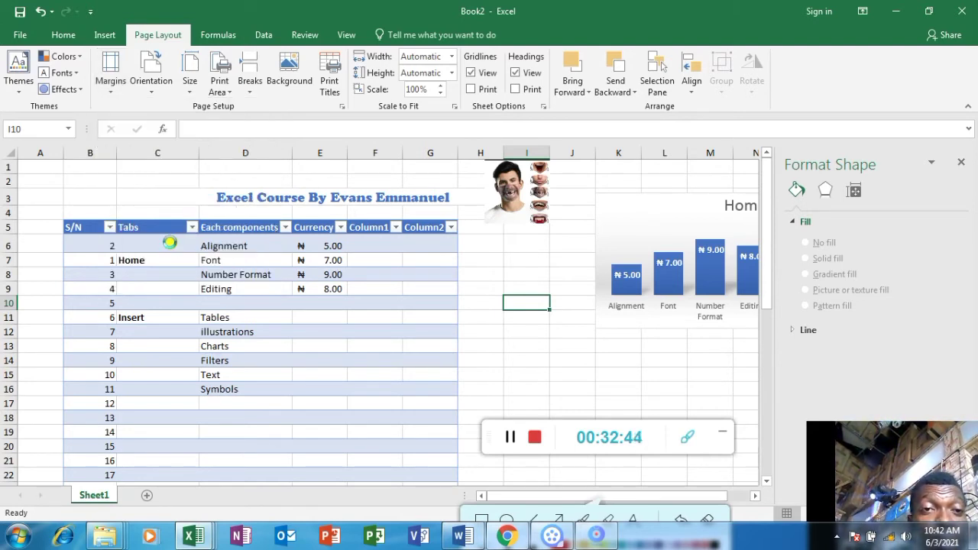
click(116, 89)
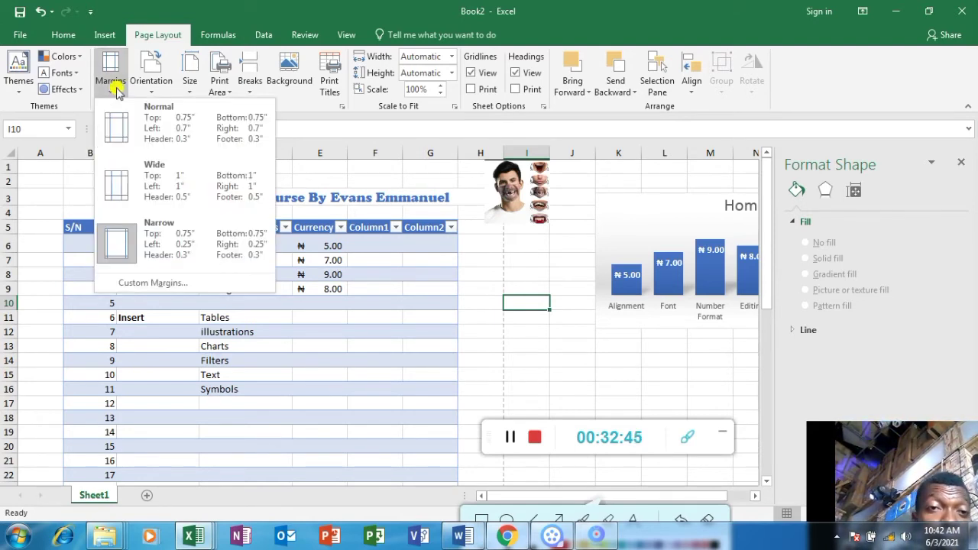
click(174, 132)
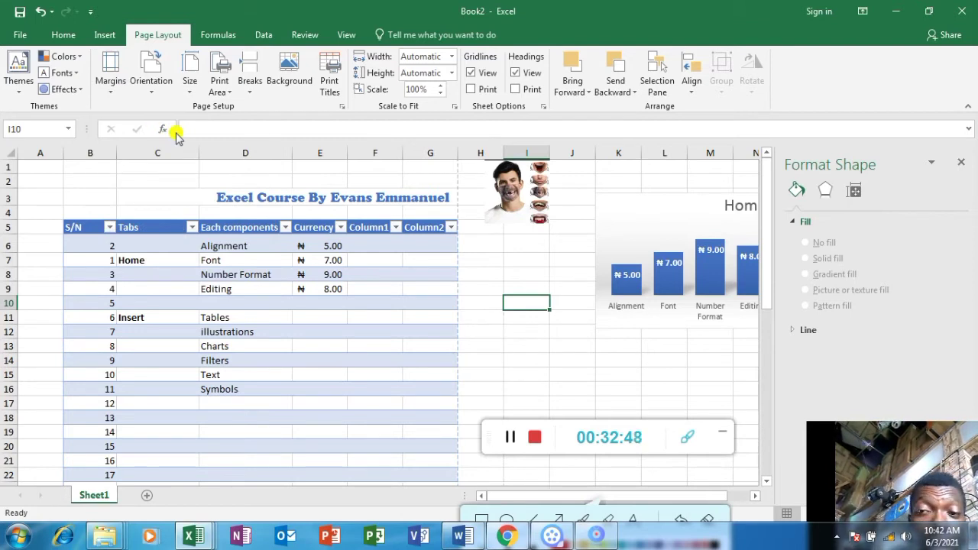
Set the page orientation to Landscape after trying Portrait
click(158, 82)
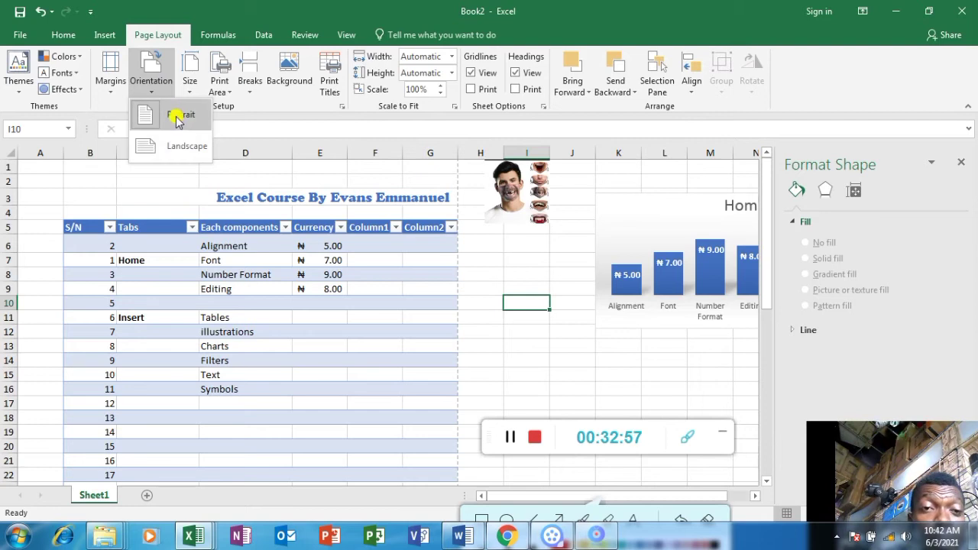
click(176, 119)
click(167, 90)
click(171, 144)
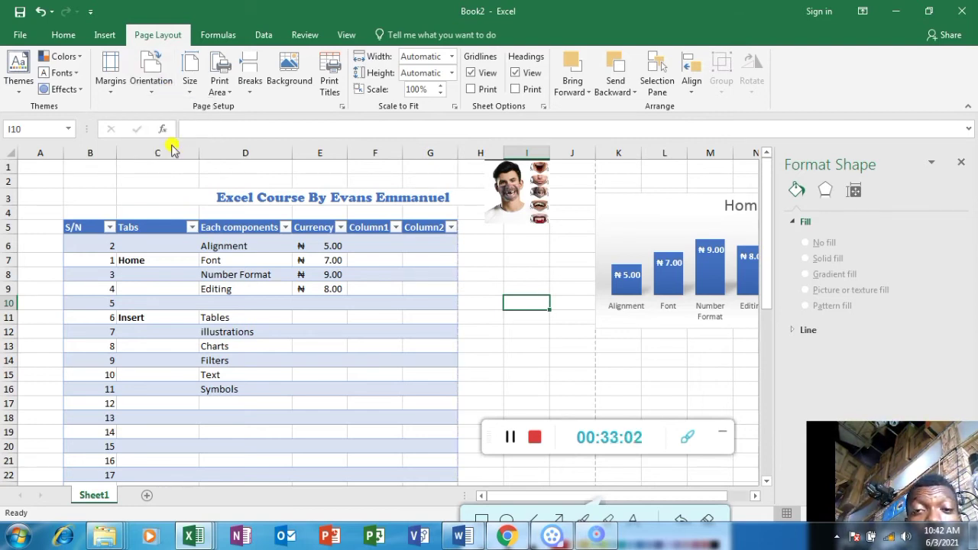
click(20, 35)
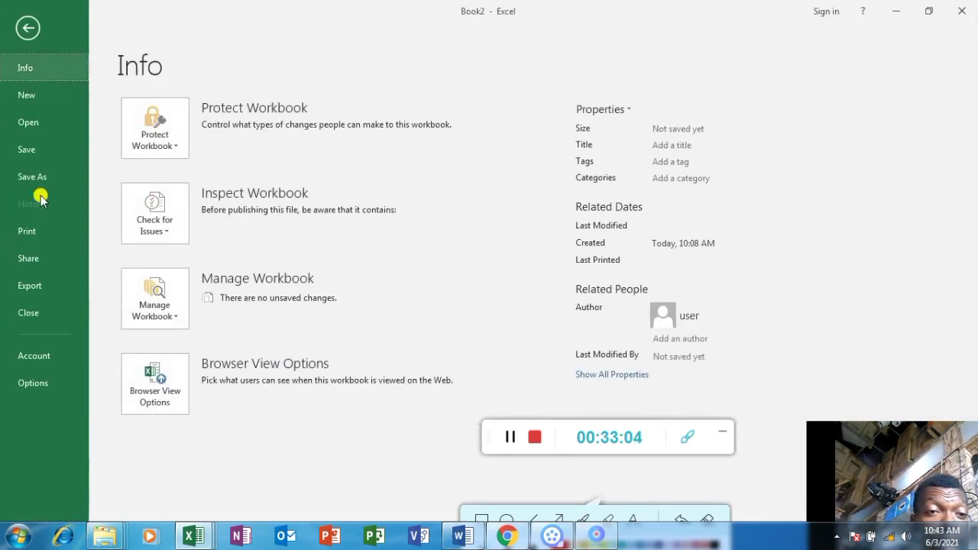
In the print settings, try Narrow margins and then restore Normal margins
click(40, 240)
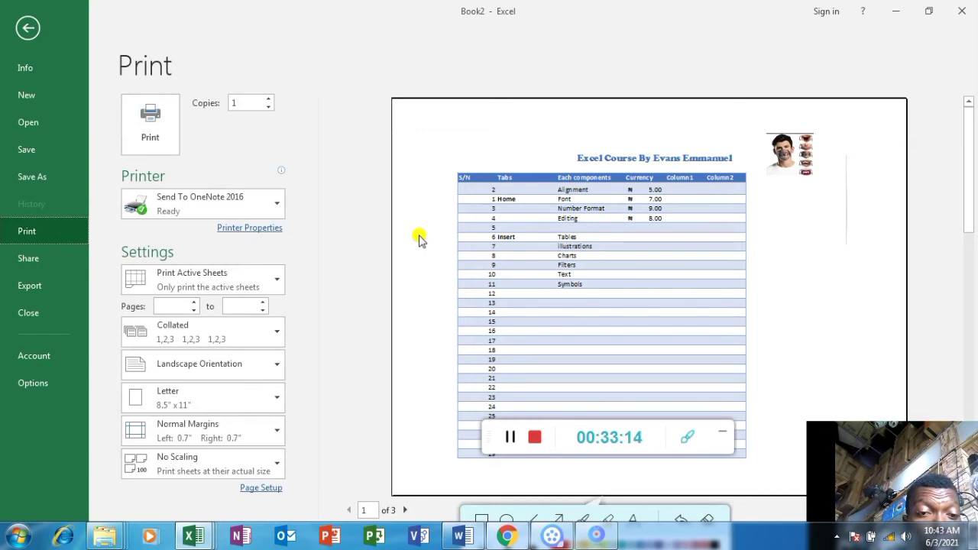
click(278, 437)
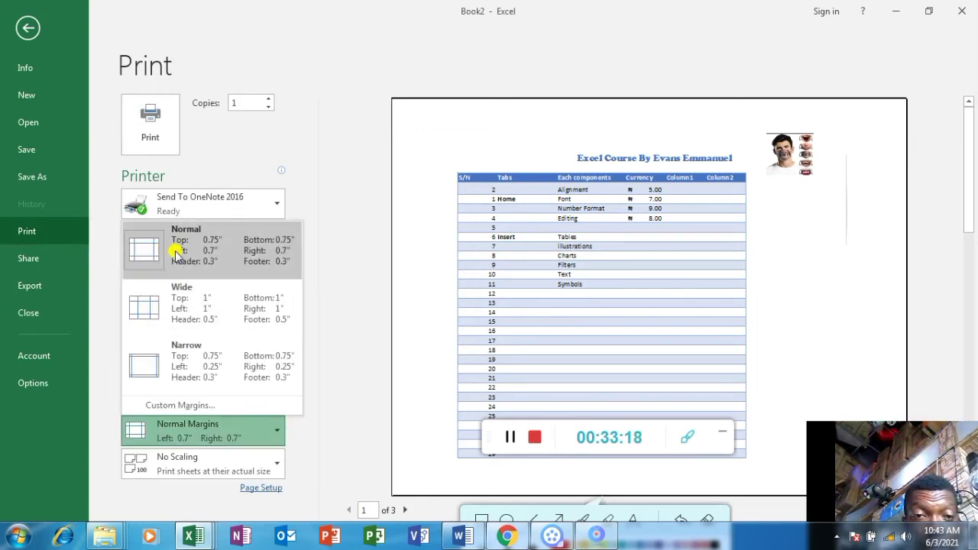
click(175, 252)
click(272, 434)
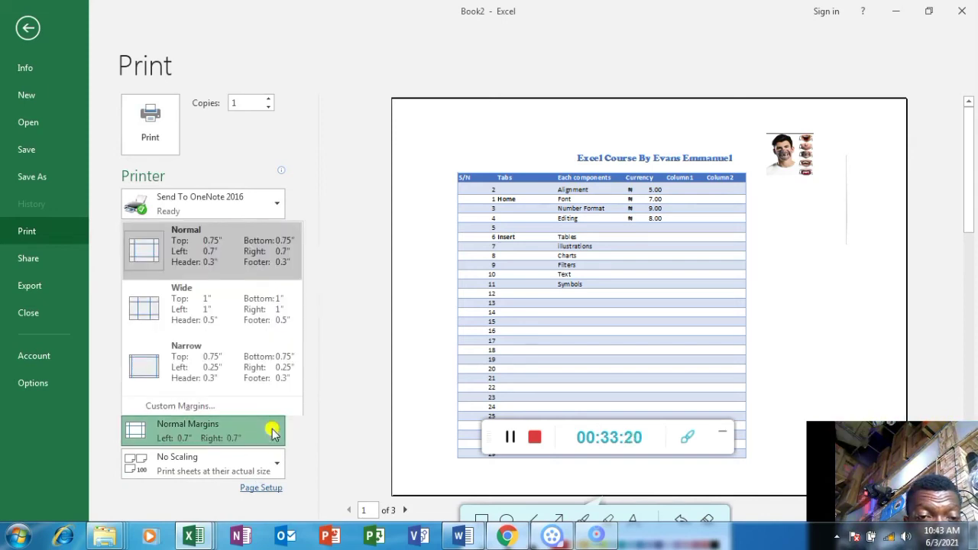
click(219, 364)
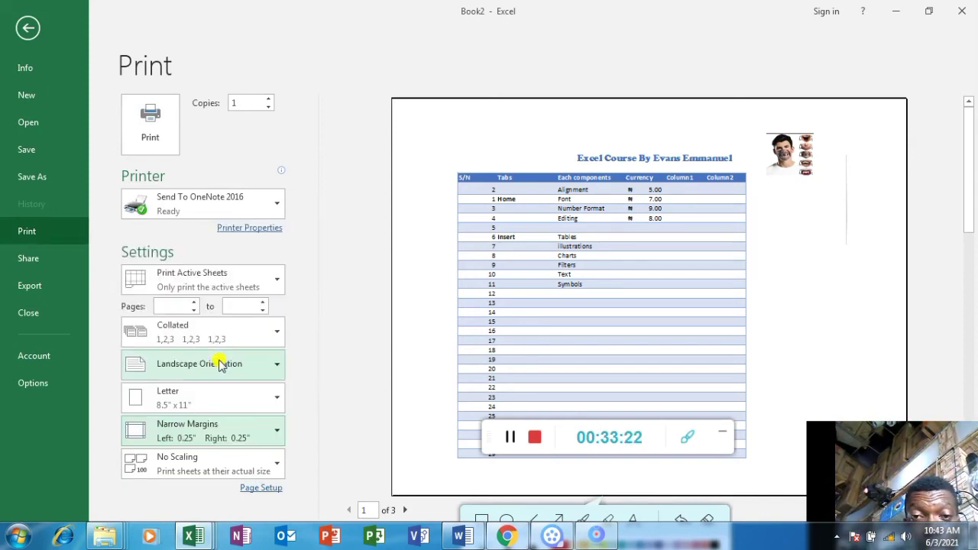
click(198, 443)
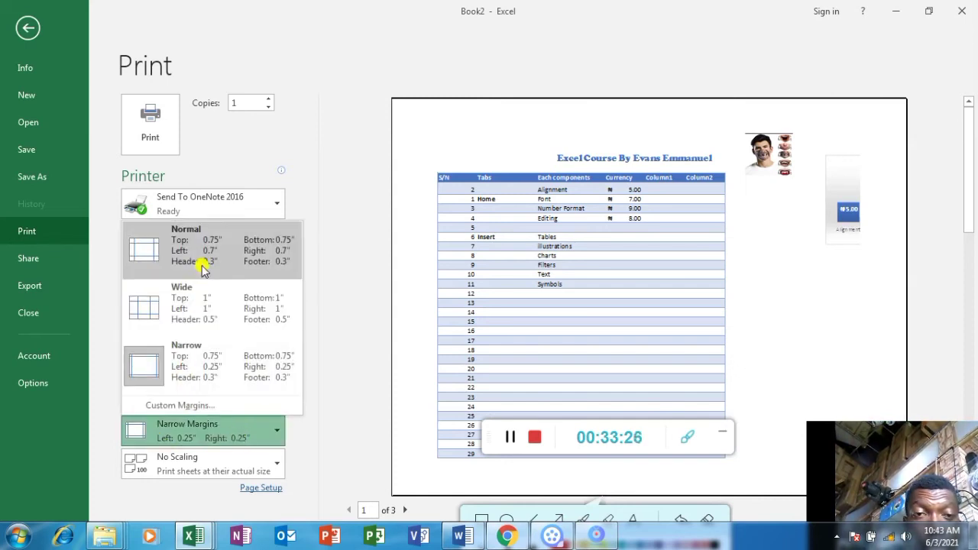
click(203, 257)
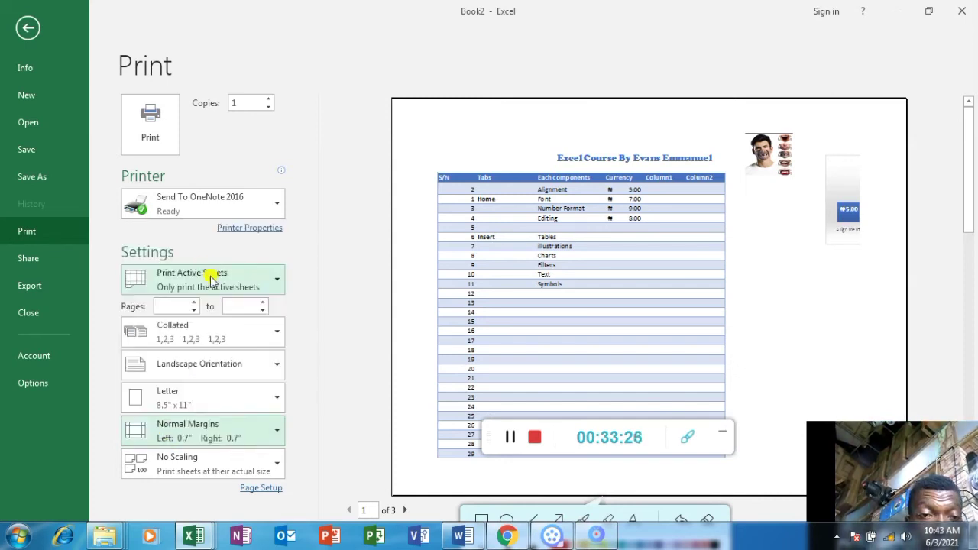
Set the print orientation to Portrait and return to the worksheet
click(230, 369)
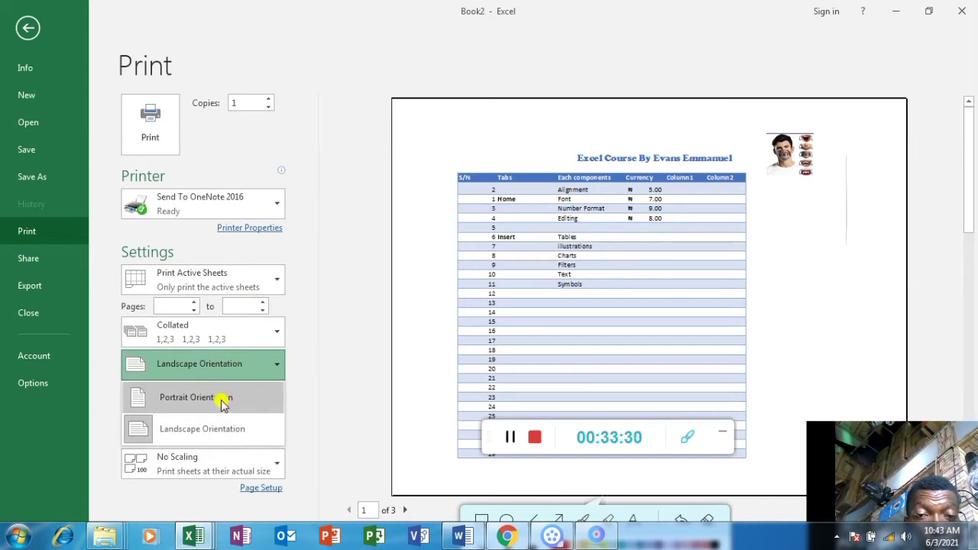
click(221, 400)
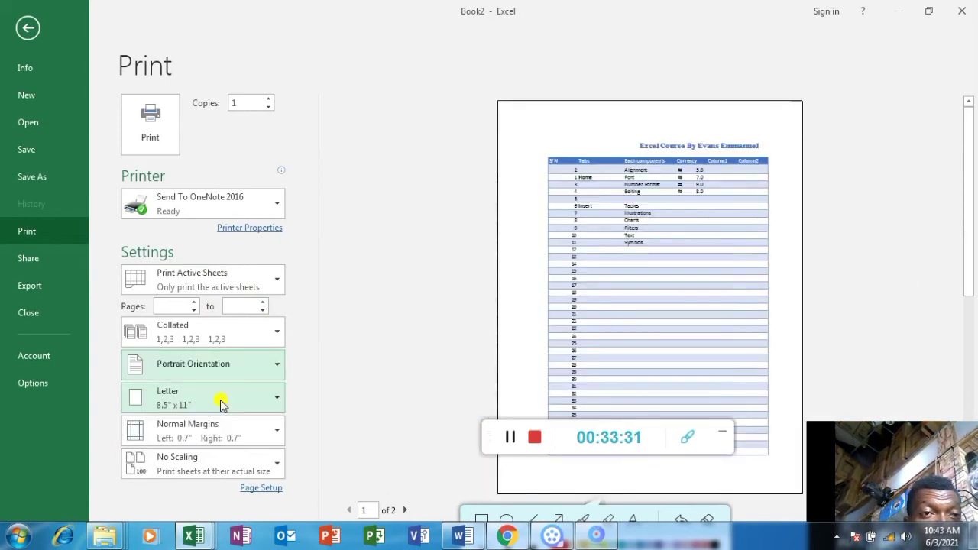
key(Escape)
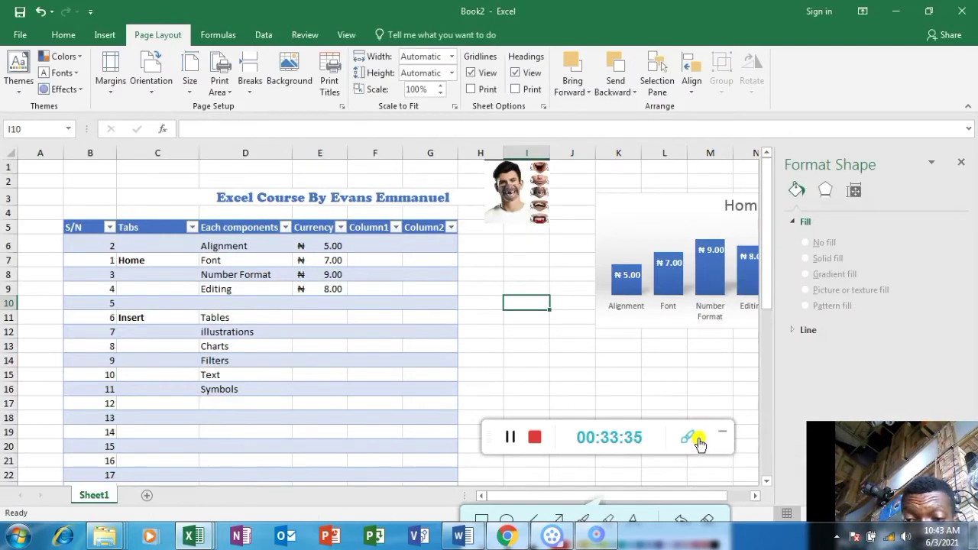
Close the Format Shape pane and bring columns out to R into view
scroll(768, 310, down, 1)
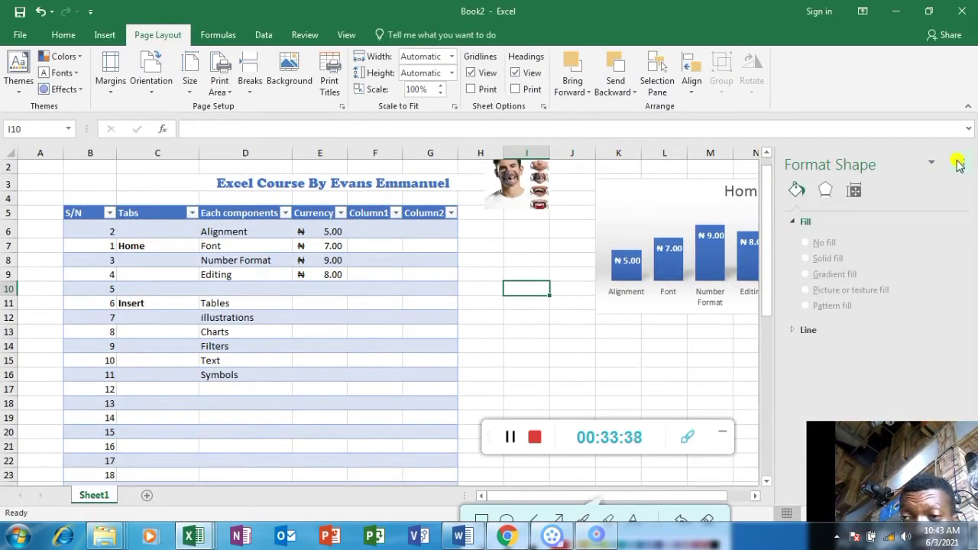
click(959, 163)
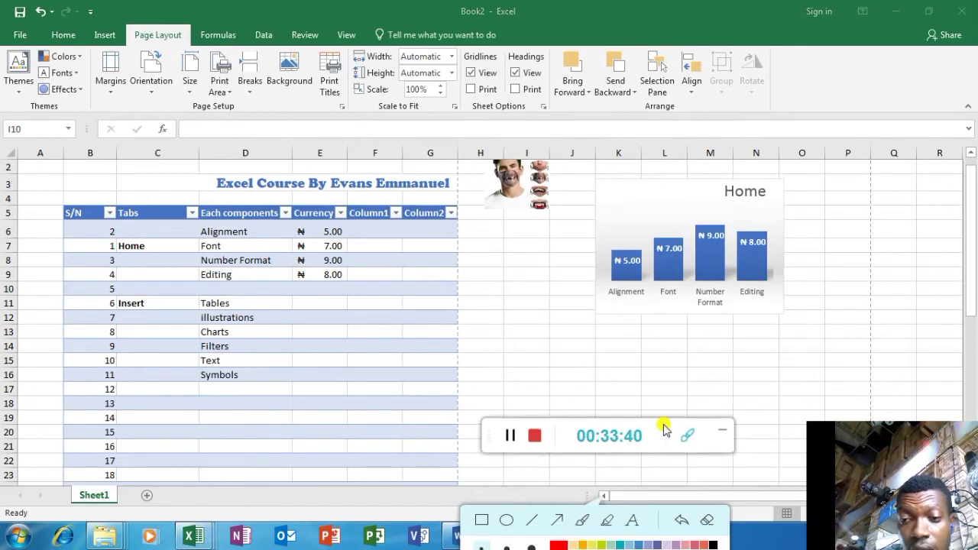
drag(534, 506, 828, 276)
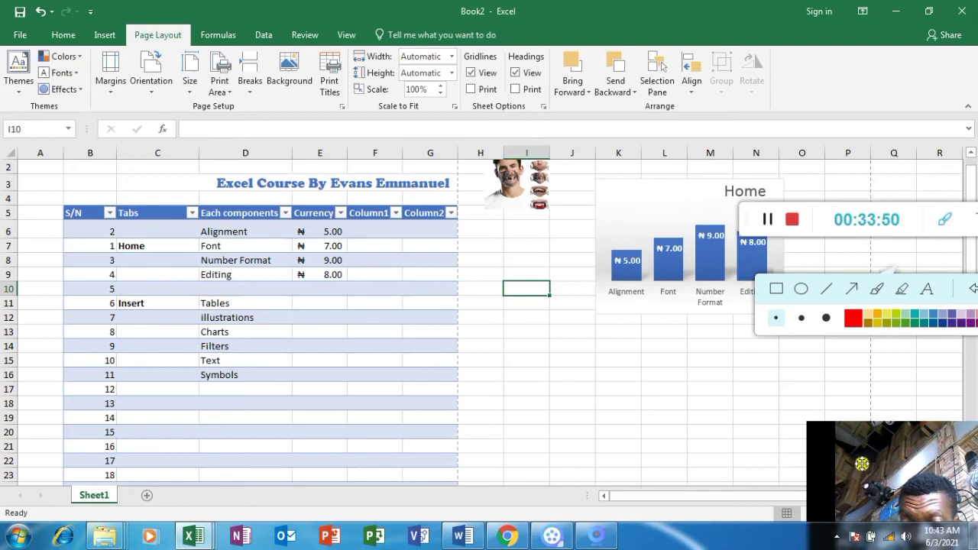
drag(864, 448, 373, 437)
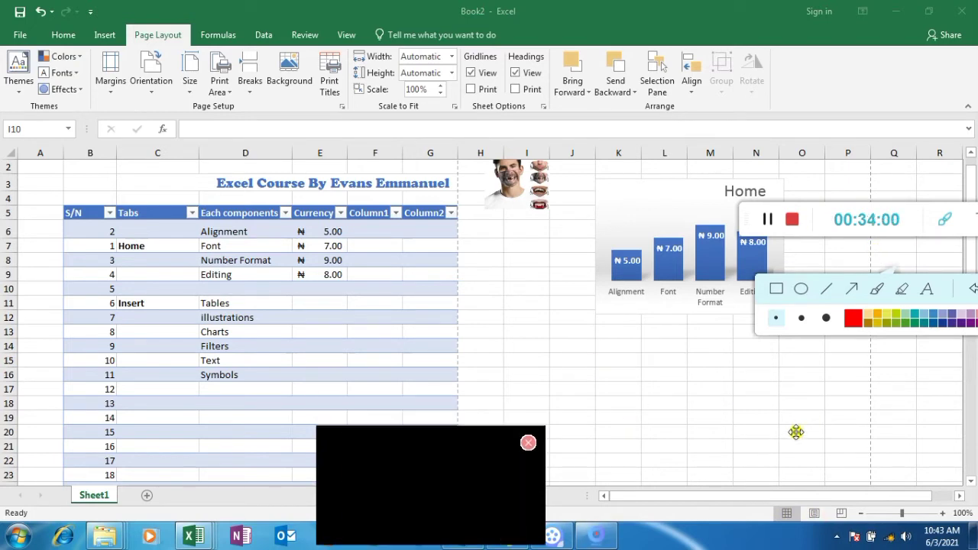
drag(468, 464, 901, 464)
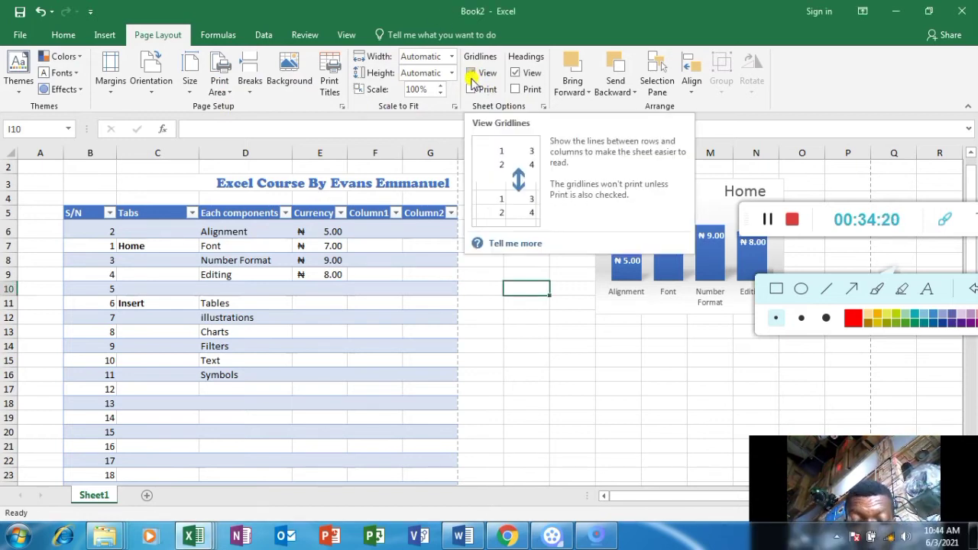
click(471, 75)
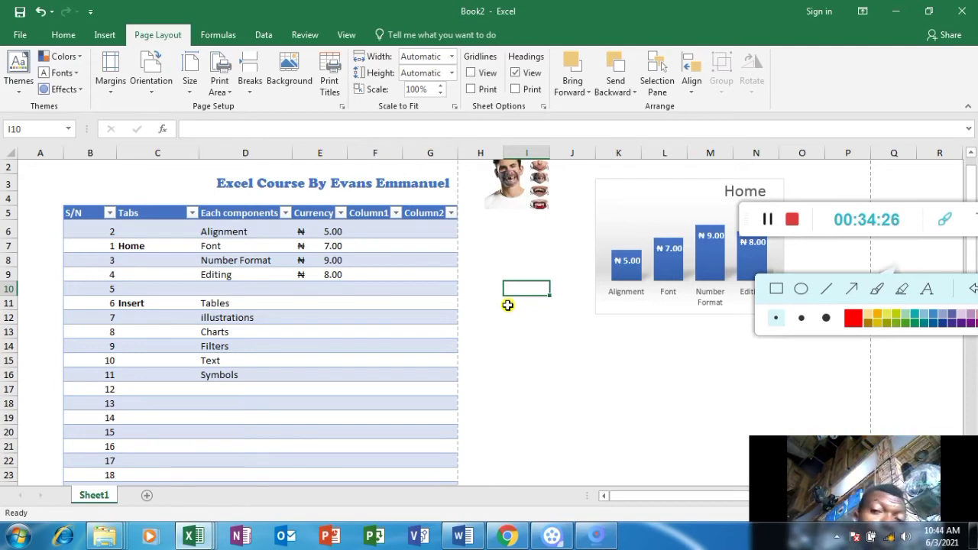
click(519, 258)
click(500, 247)
click(508, 313)
click(545, 273)
click(508, 229)
click(574, 277)
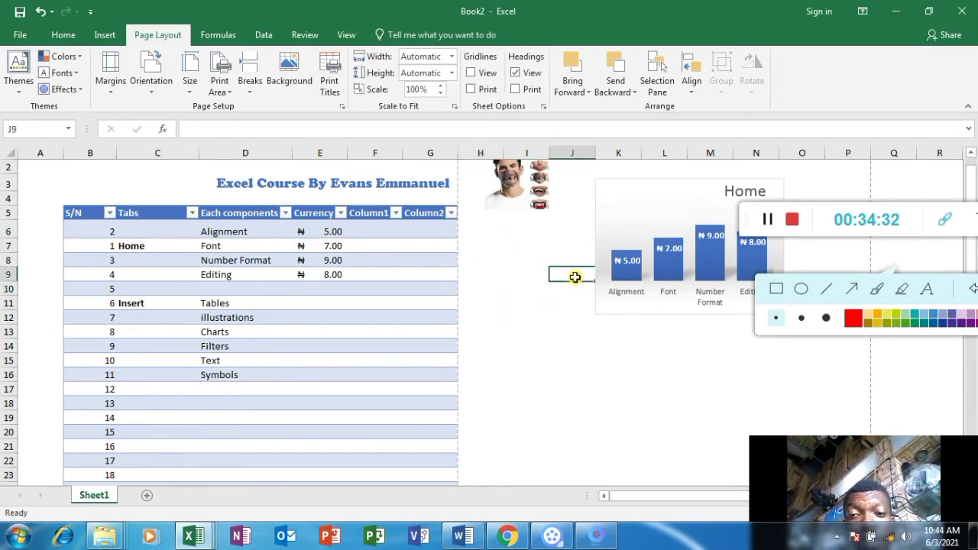
click(573, 232)
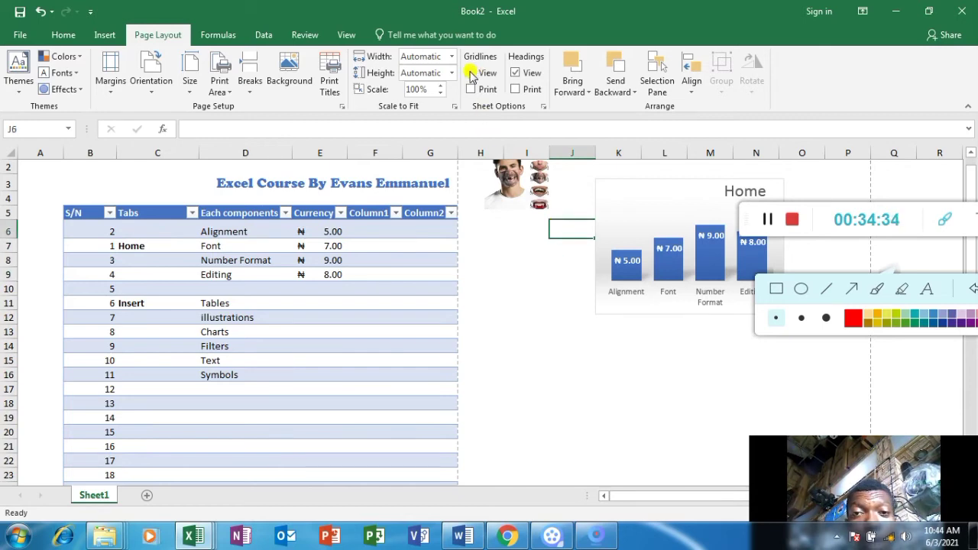
click(470, 72)
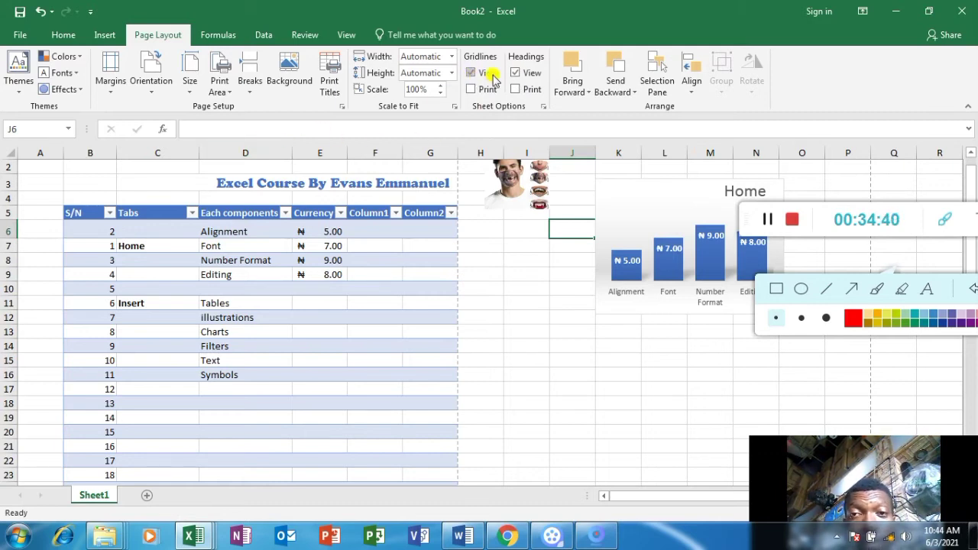
click(513, 73)
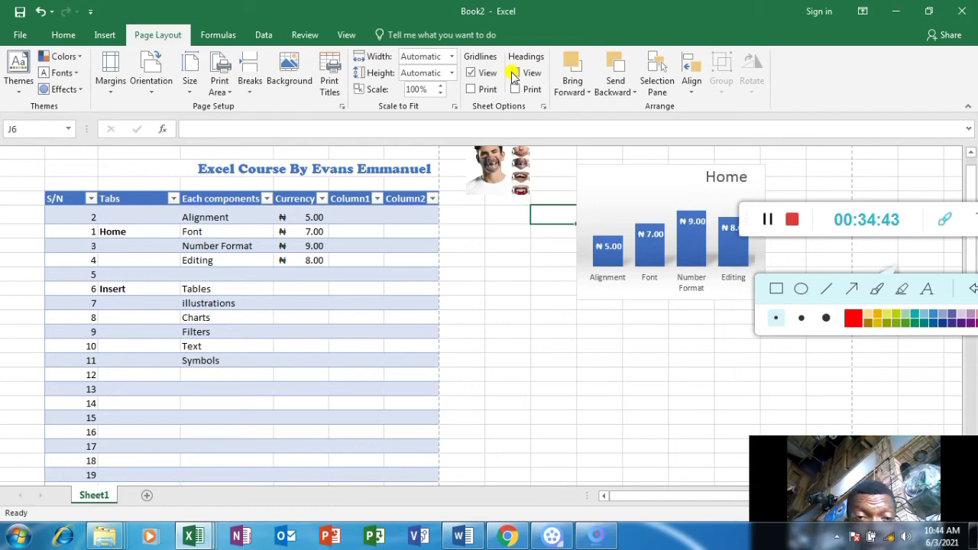
click(513, 73)
click(514, 73)
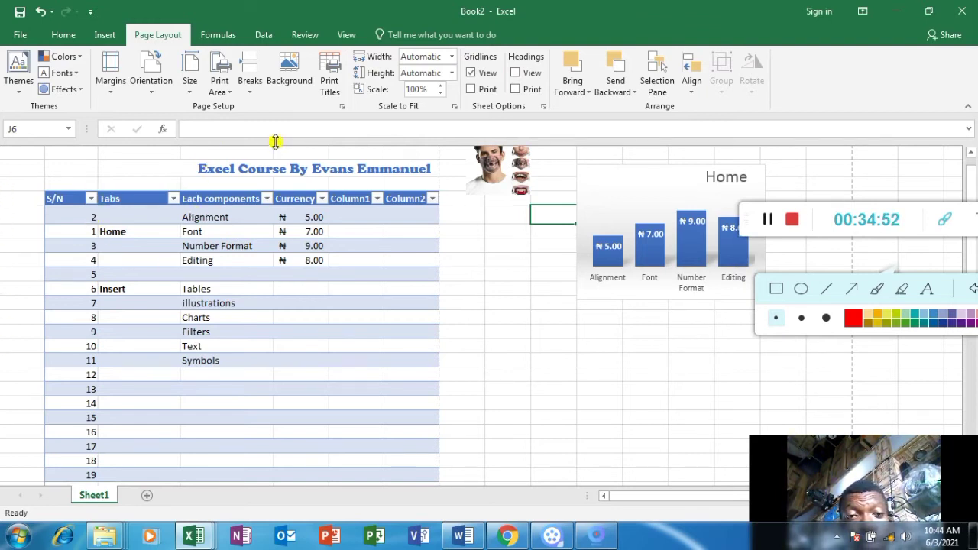
click(515, 73)
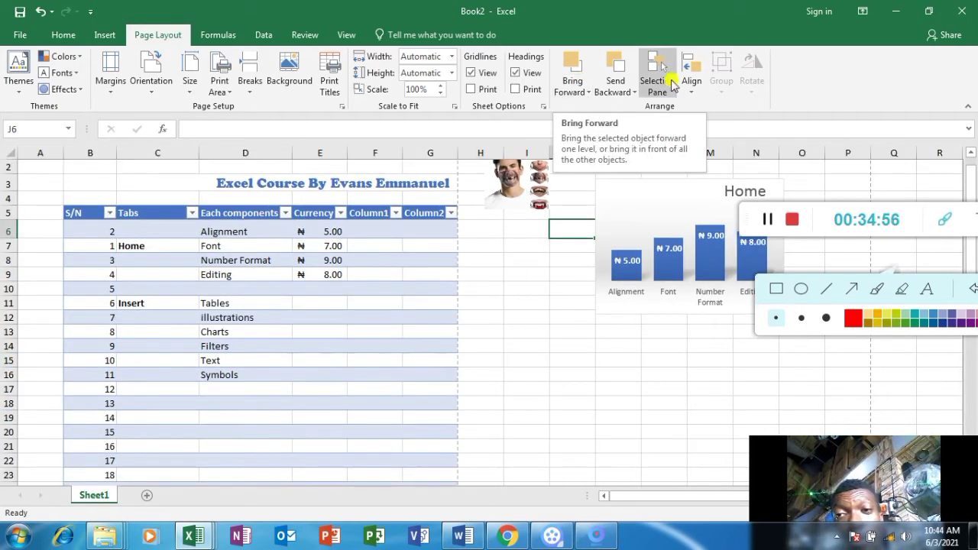
Sum the Currency values E6:E9 into E10 with AutoSum, giving 29.00
click(225, 36)
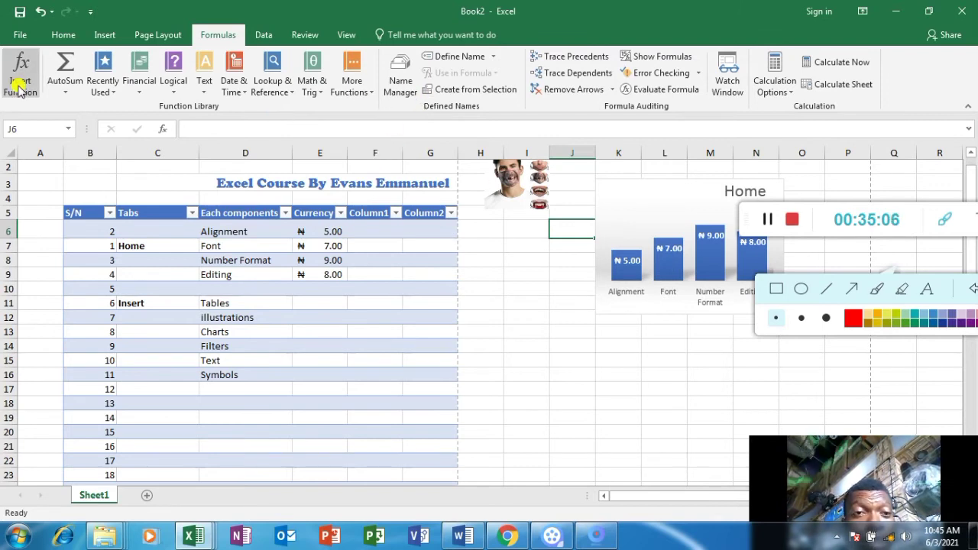
click(73, 71)
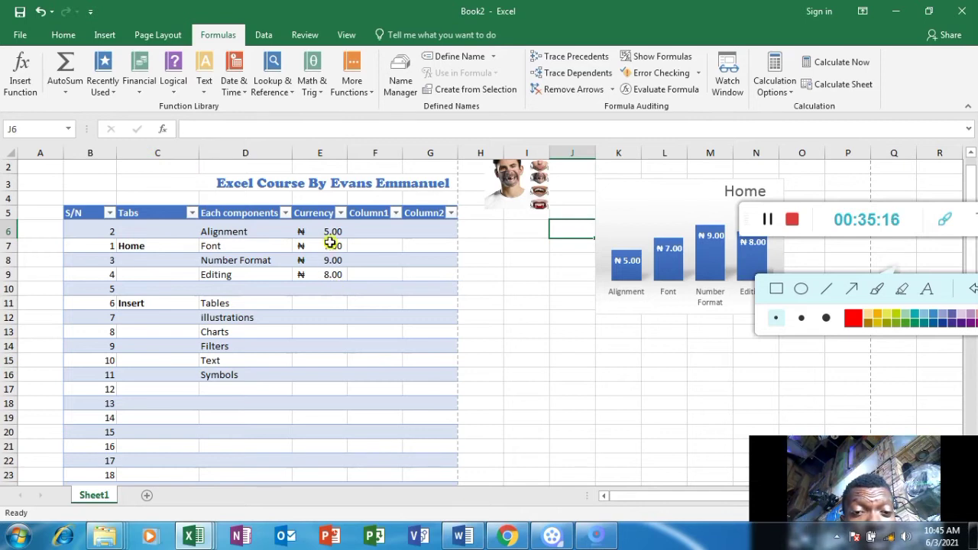
drag(329, 232, 330, 283)
drag(330, 231, 328, 275)
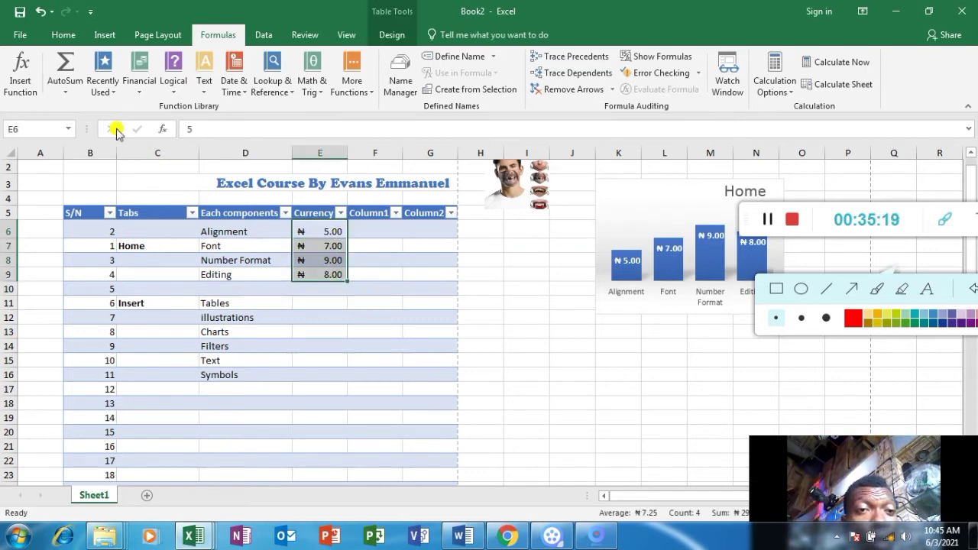
click(68, 70)
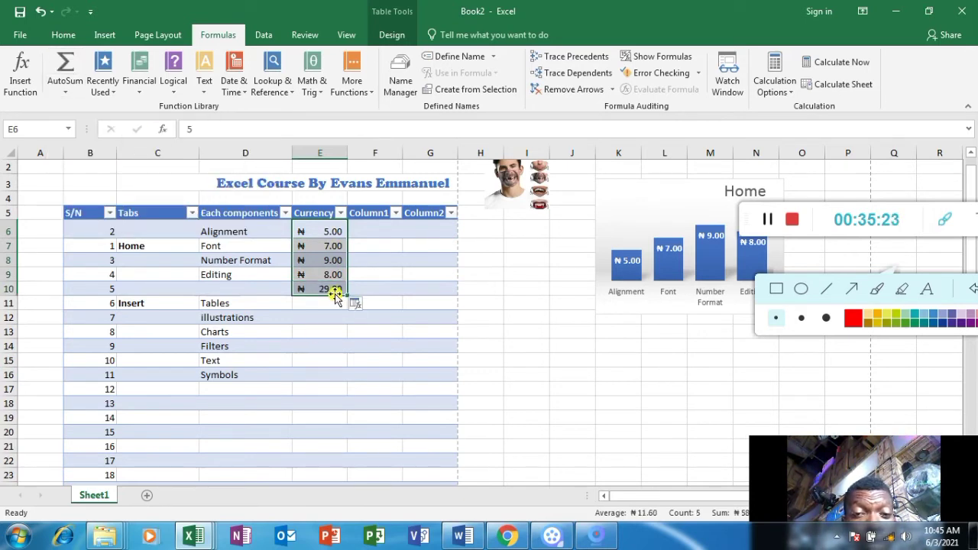
click(333, 290)
Add the average 7.25, maximum 29.00 and minimum 5.00 of E6:E9 in E11 to E13
drag(331, 231, 337, 275)
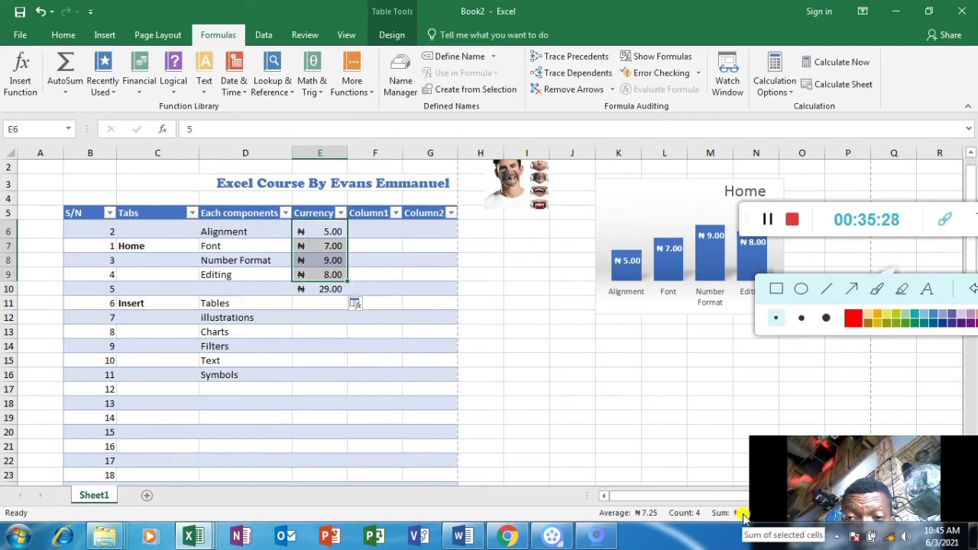
drag(817, 446, 817, 93)
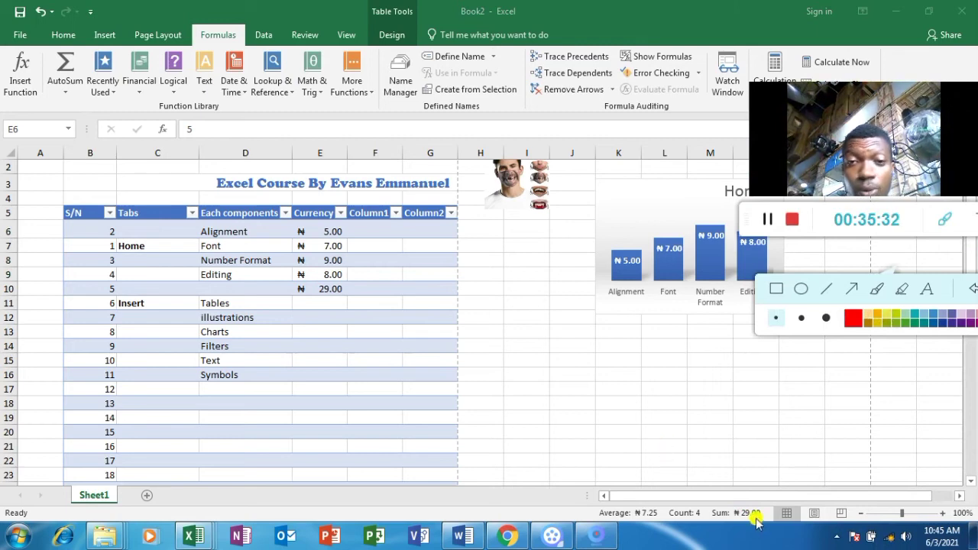
click(323, 228)
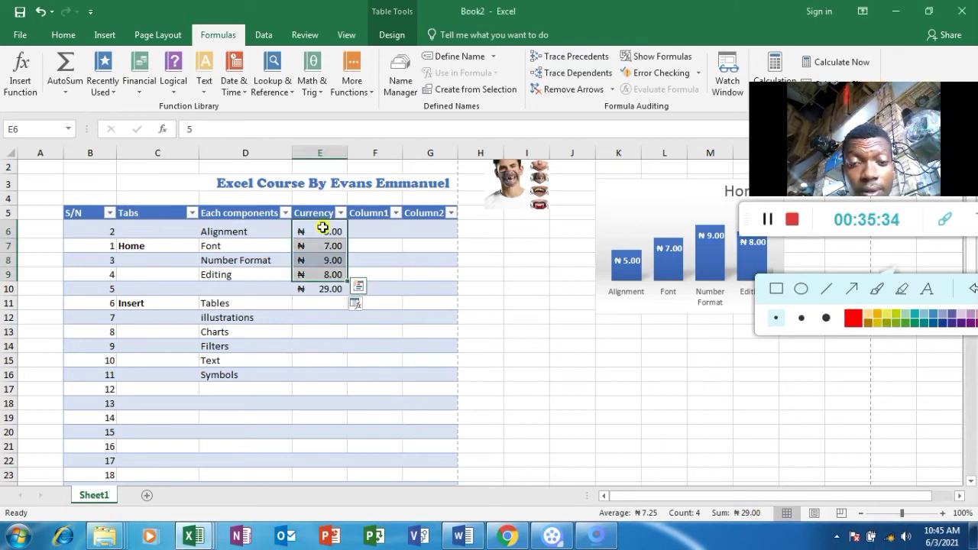
drag(323, 228, 326, 278)
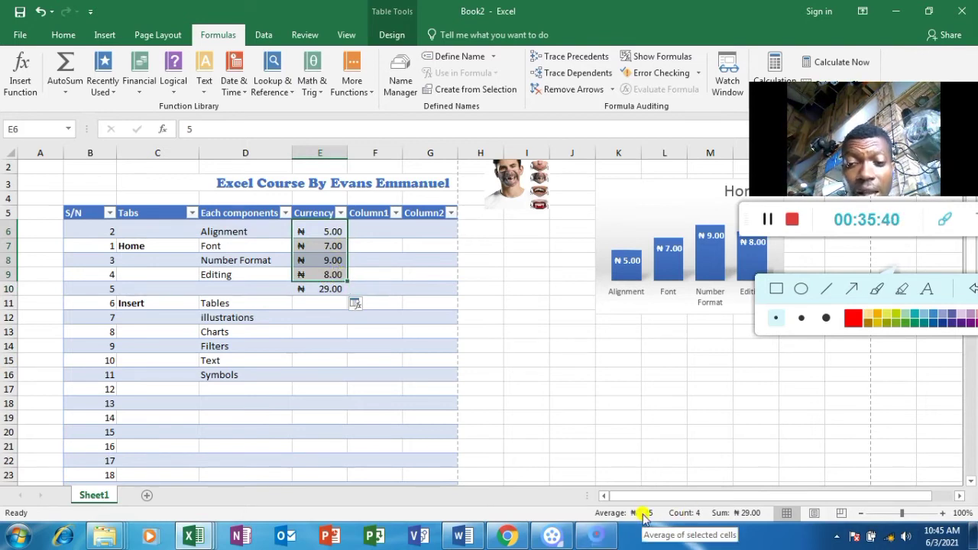
click(64, 98)
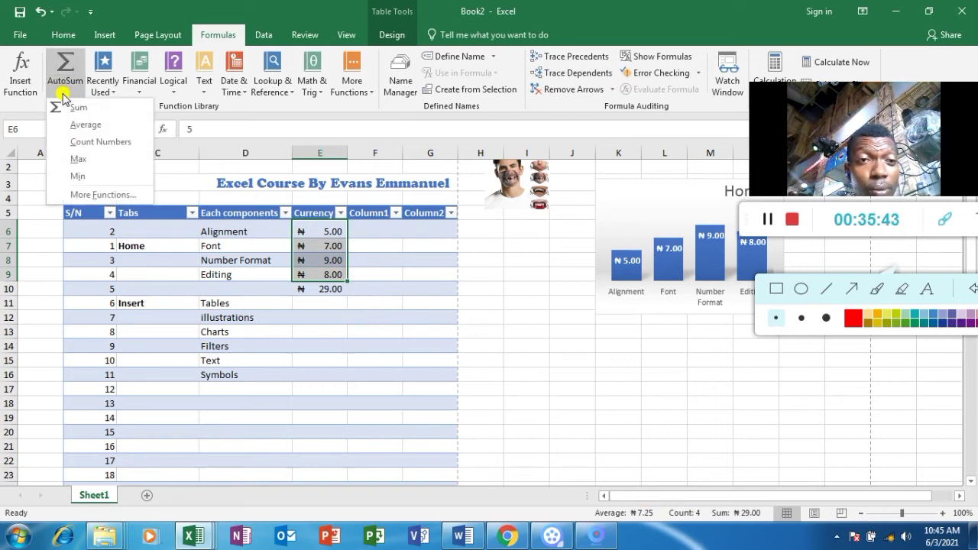
click(82, 128)
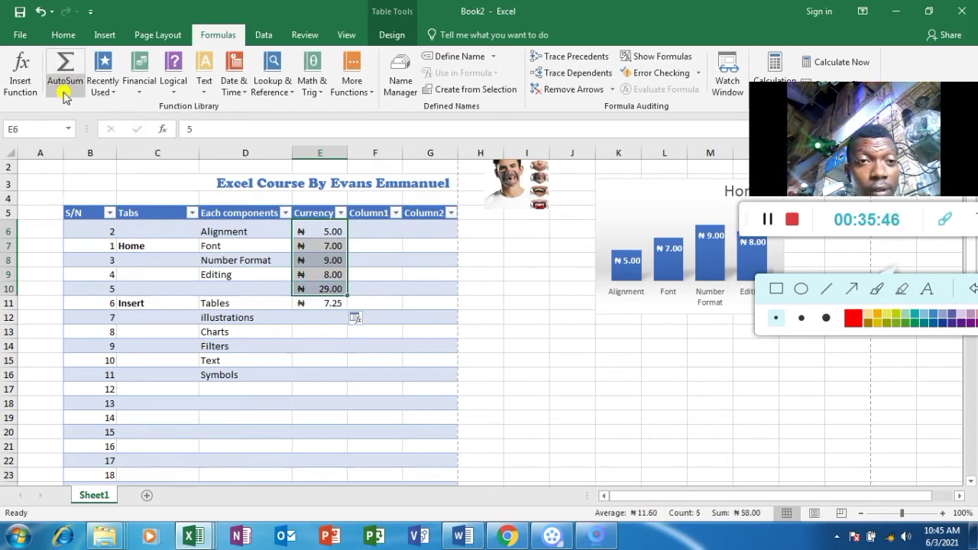
click(65, 95)
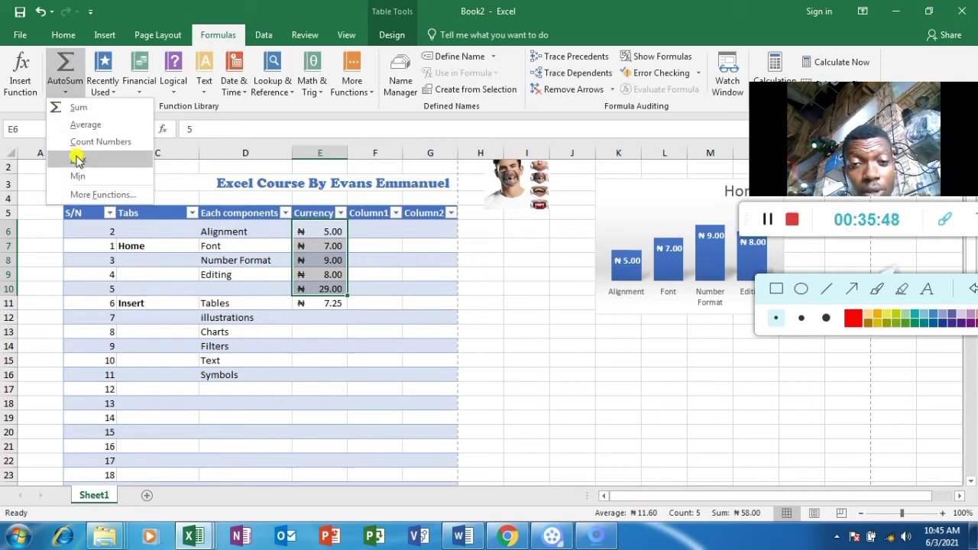
click(77, 159)
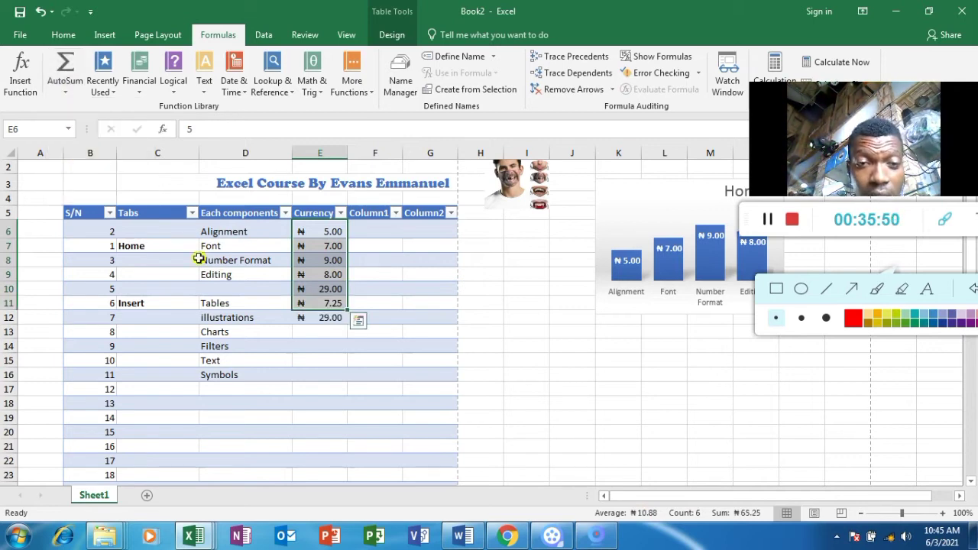
click(69, 97)
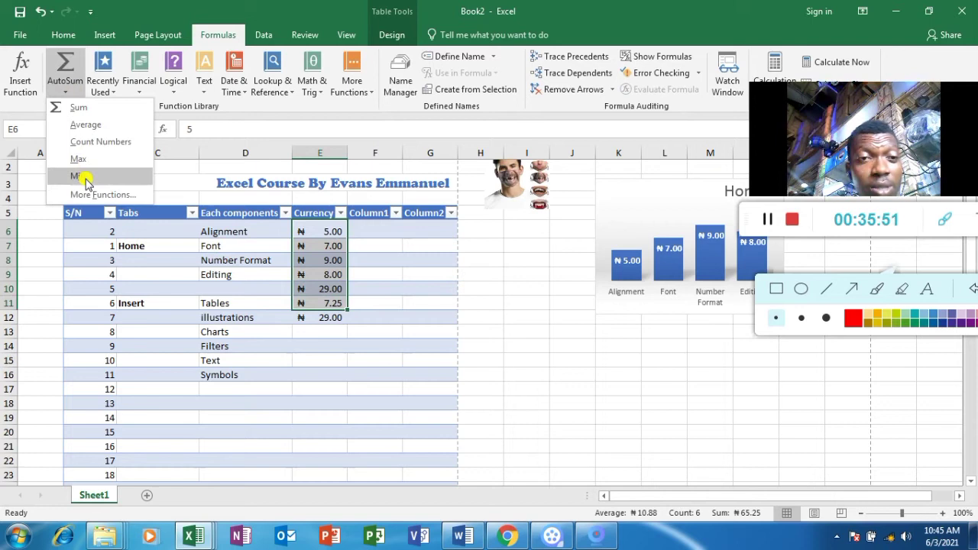
click(88, 177)
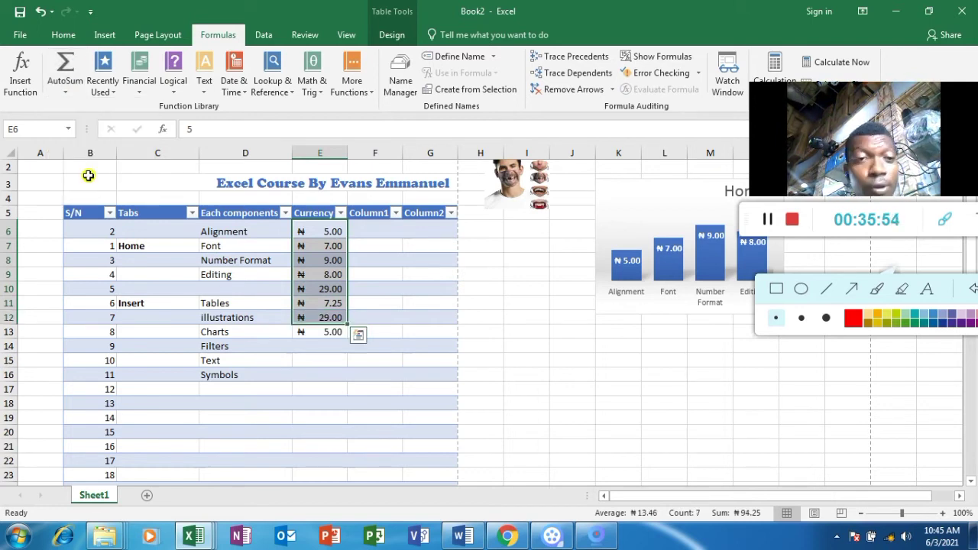
click(68, 95)
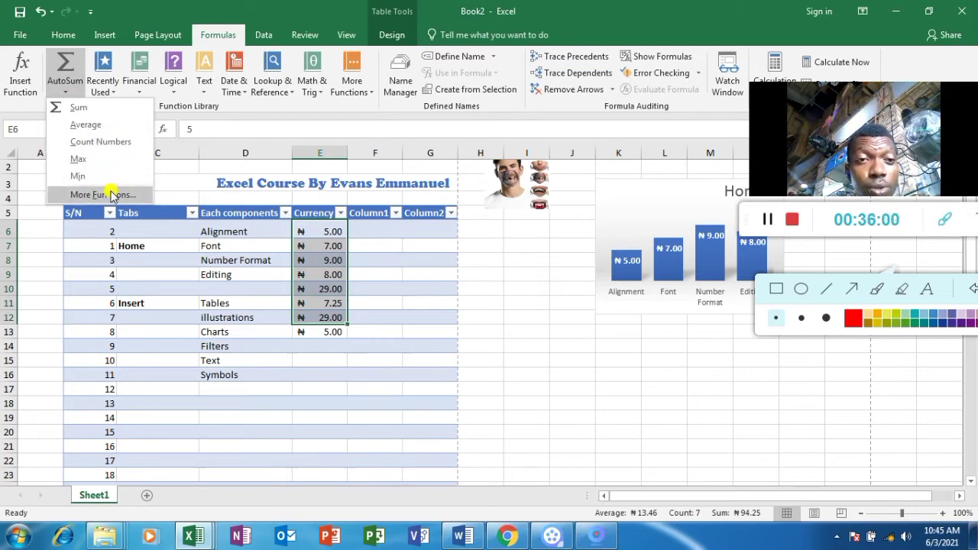
click(136, 90)
click(138, 90)
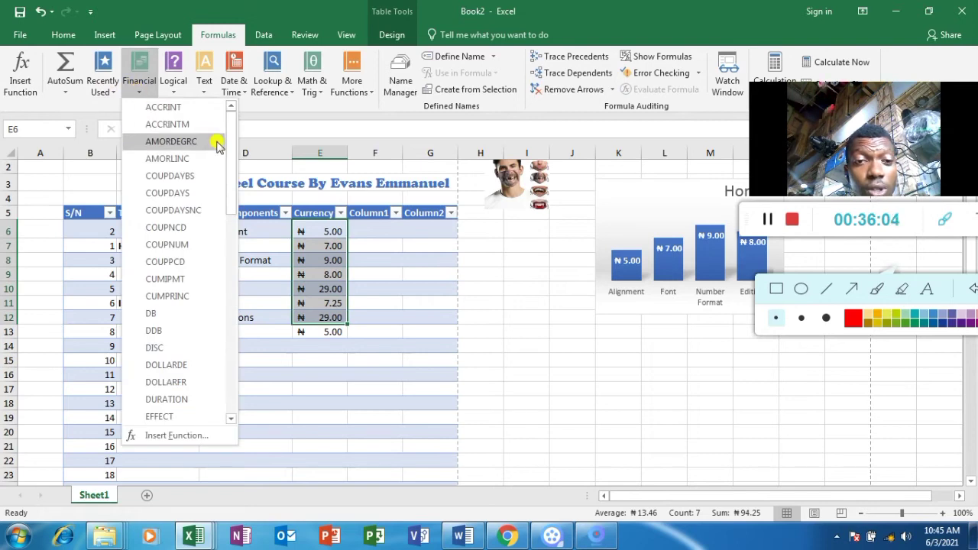
Try inserting the PV function in E6, then cancel it, leaving the Currency values unchanged
drag(230, 145, 231, 371)
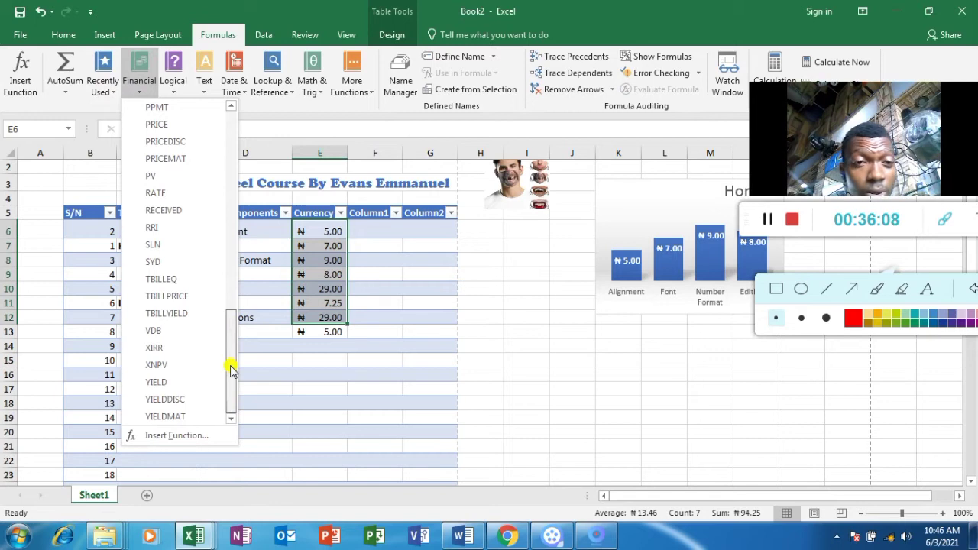
drag(231, 371, 227, 330)
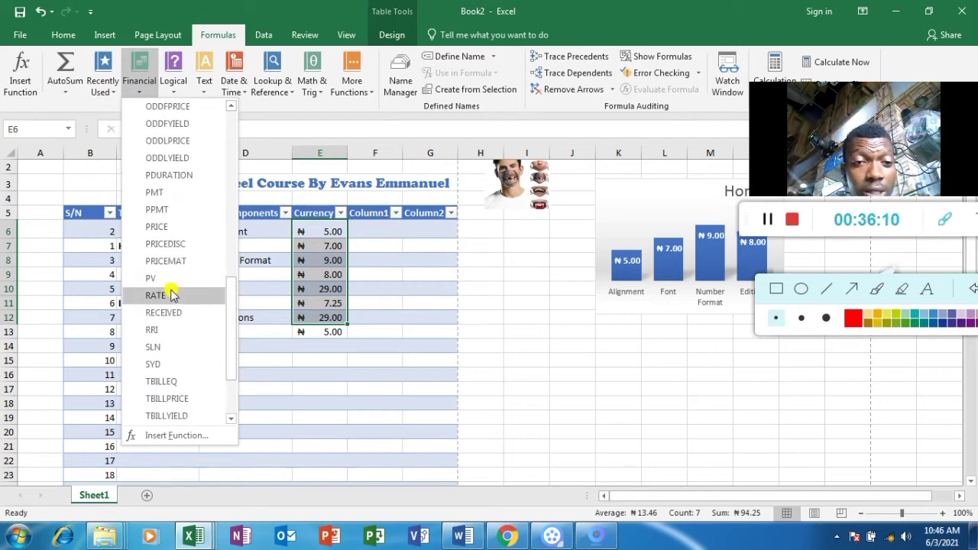
click(171, 283)
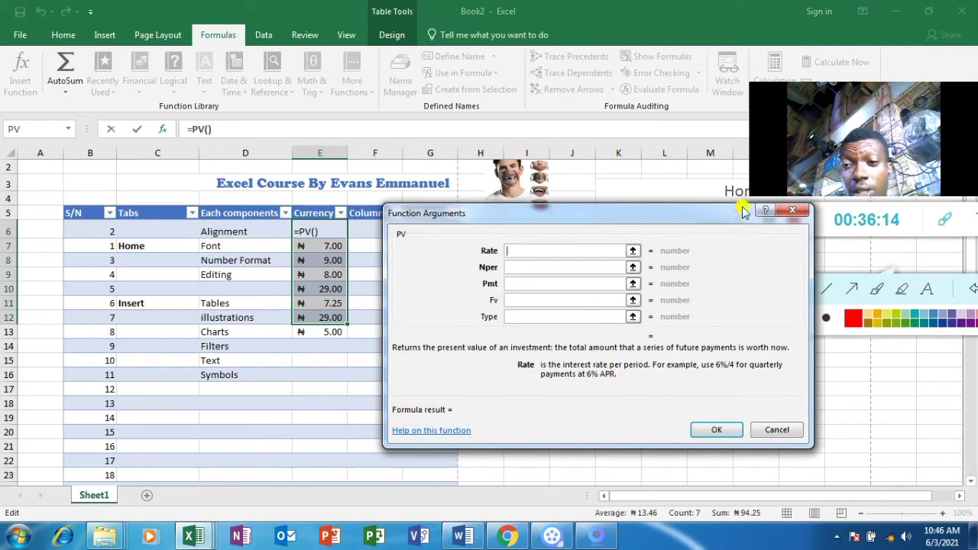
click(800, 209)
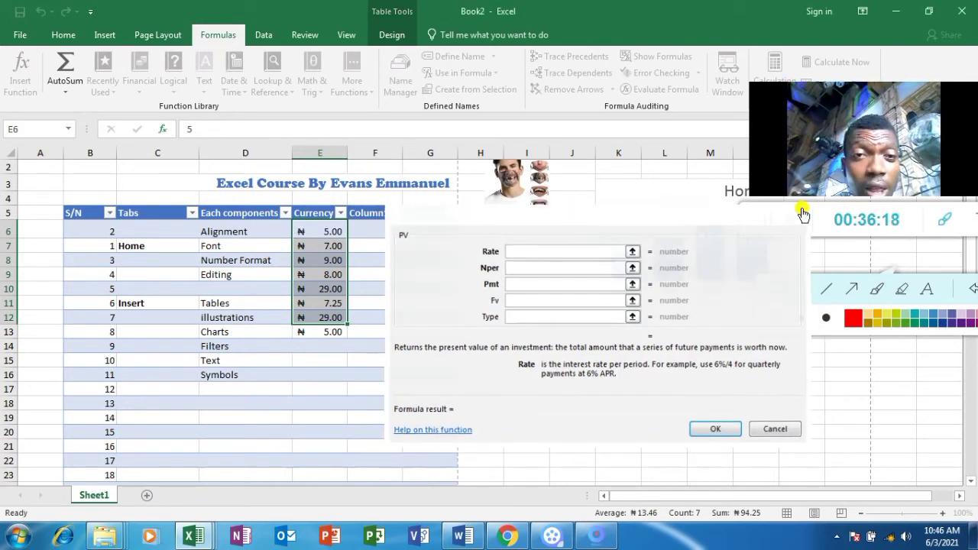
click(264, 35)
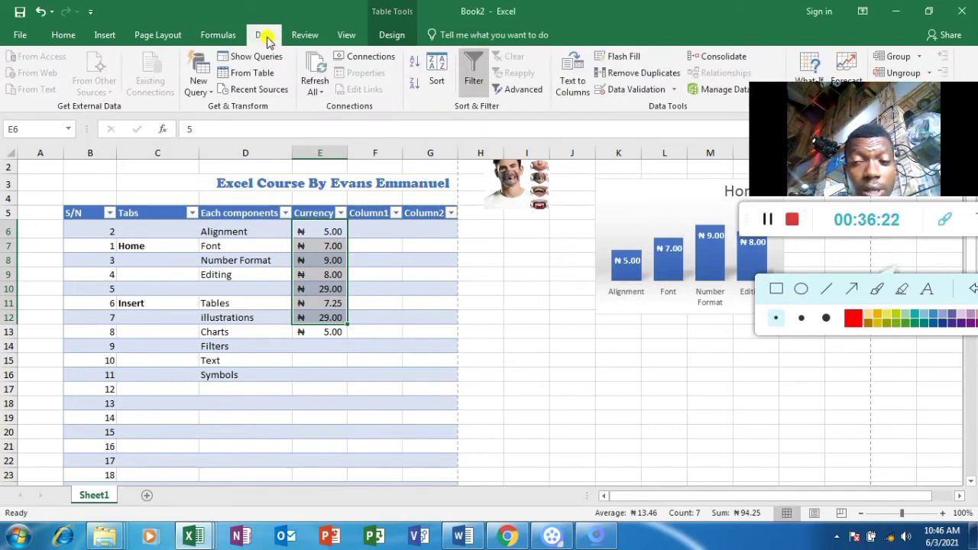
Enter Page layout as the next tab name in C18
click(538, 274)
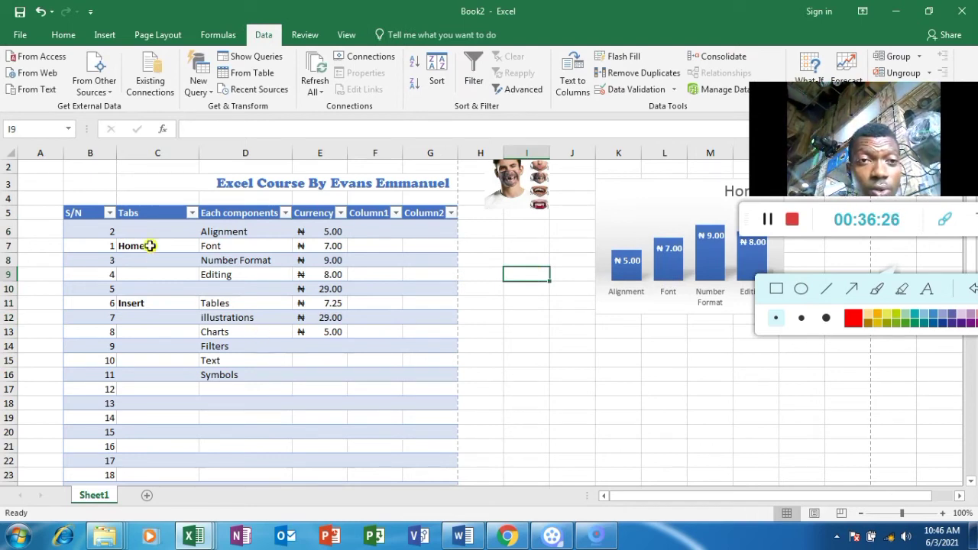
click(157, 36)
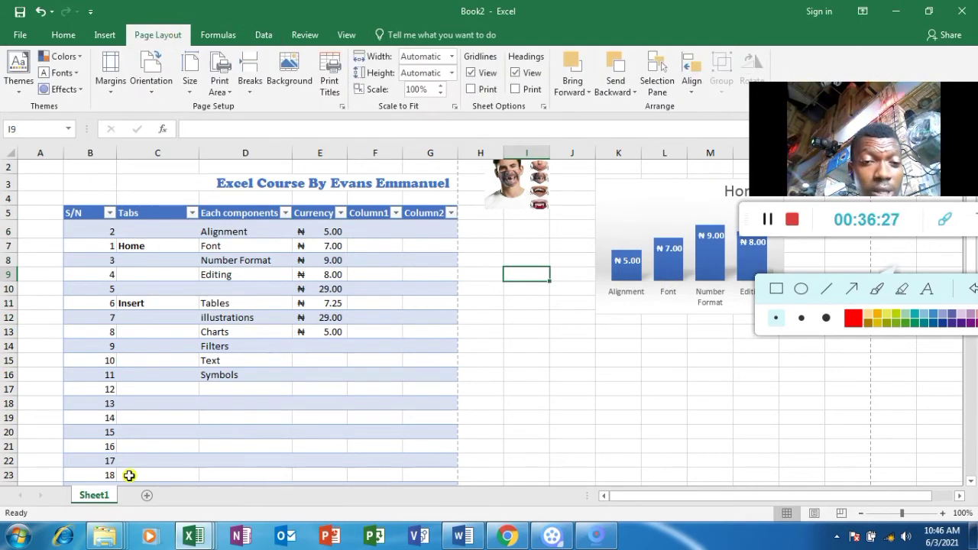
click(145, 398)
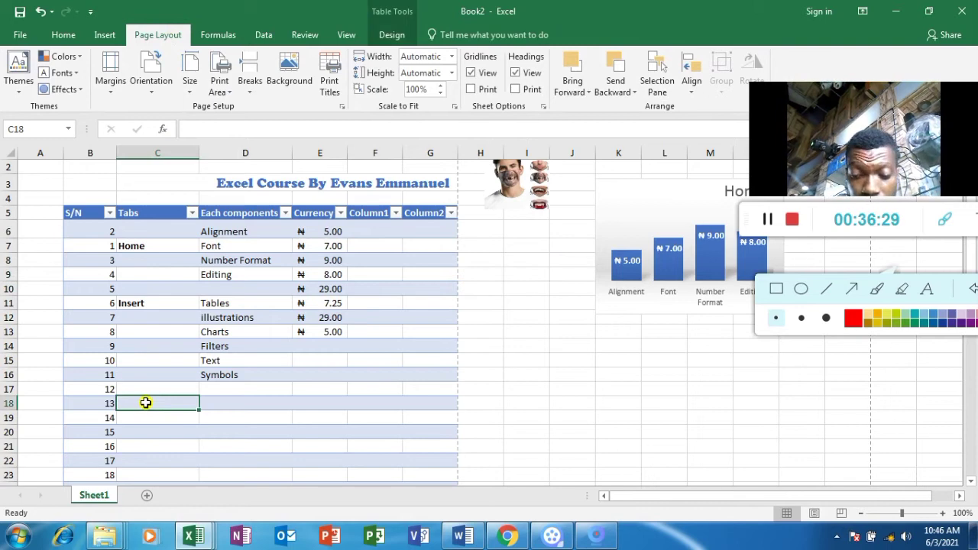
text(Page layout)
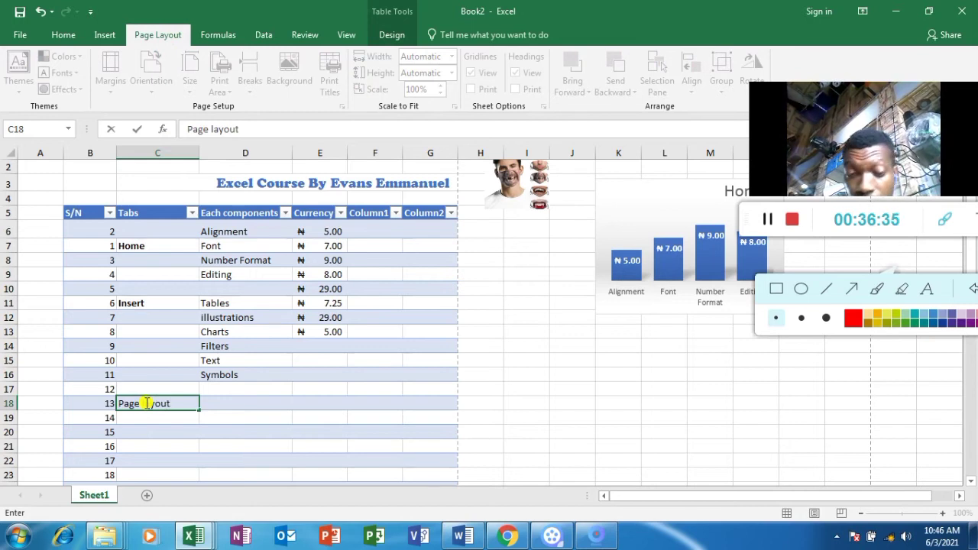
key(Tab)
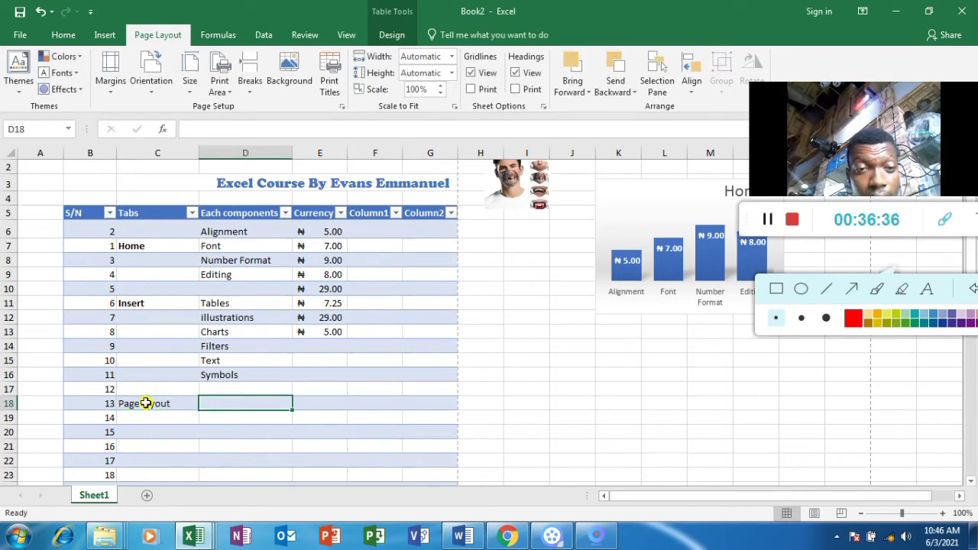
List Themes, Page Setup and Sheet options as its components in D18:D20
text(Themes)
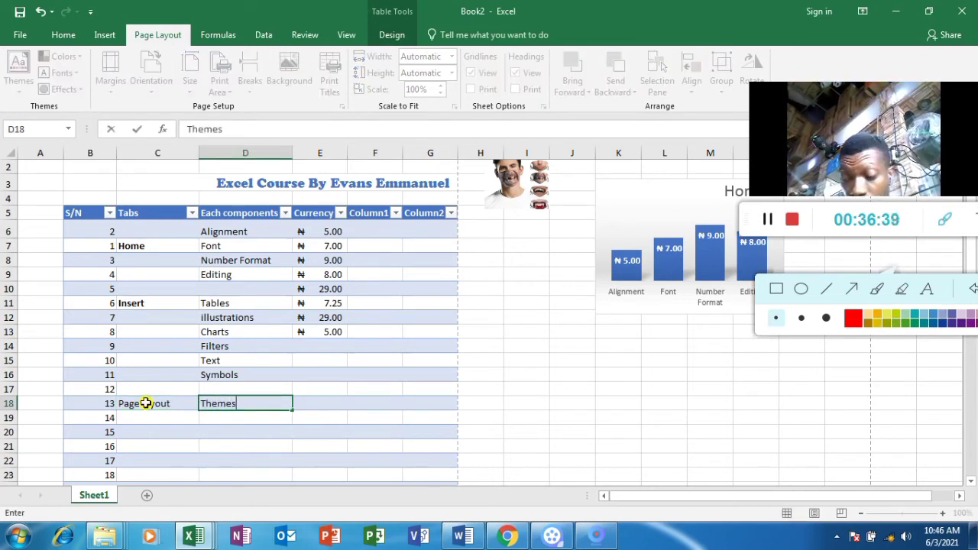
key(Return)
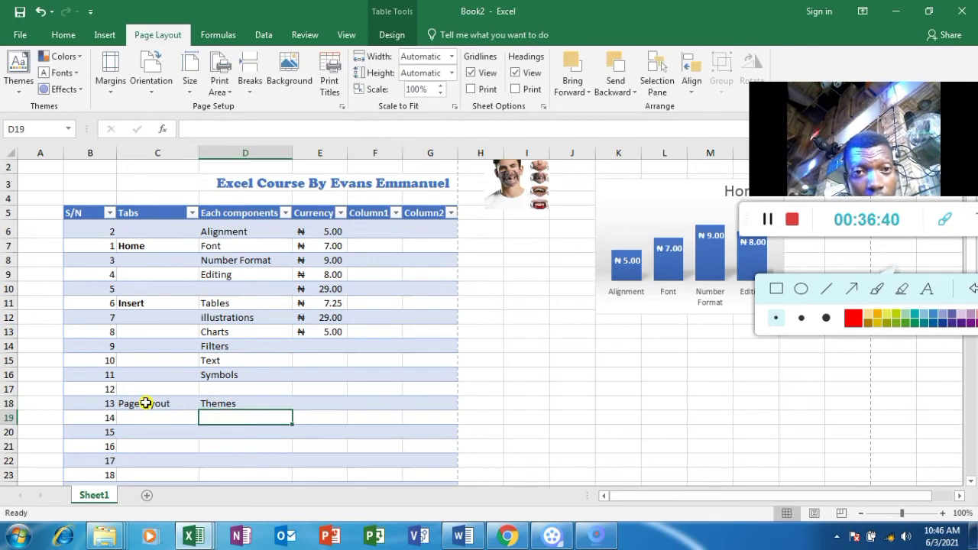
text(Page )
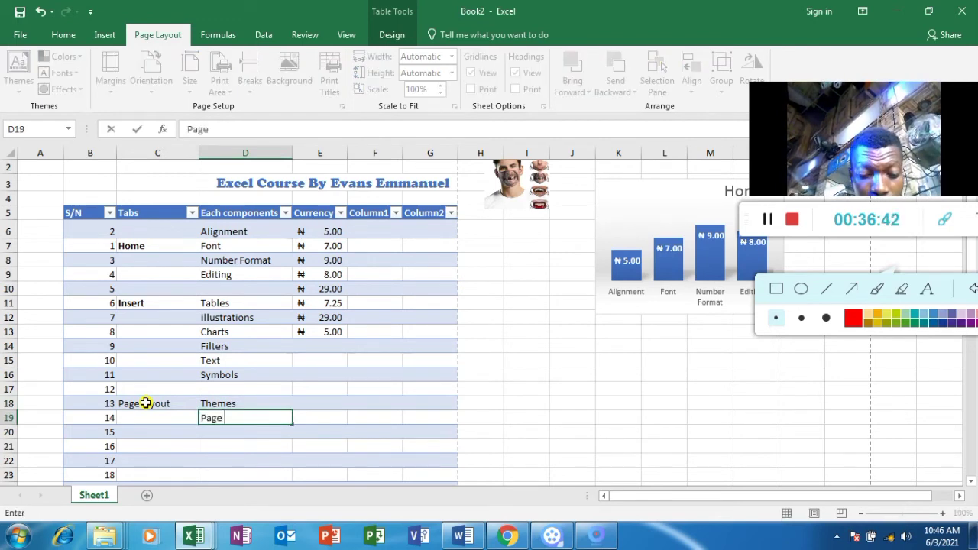
text(Setu)
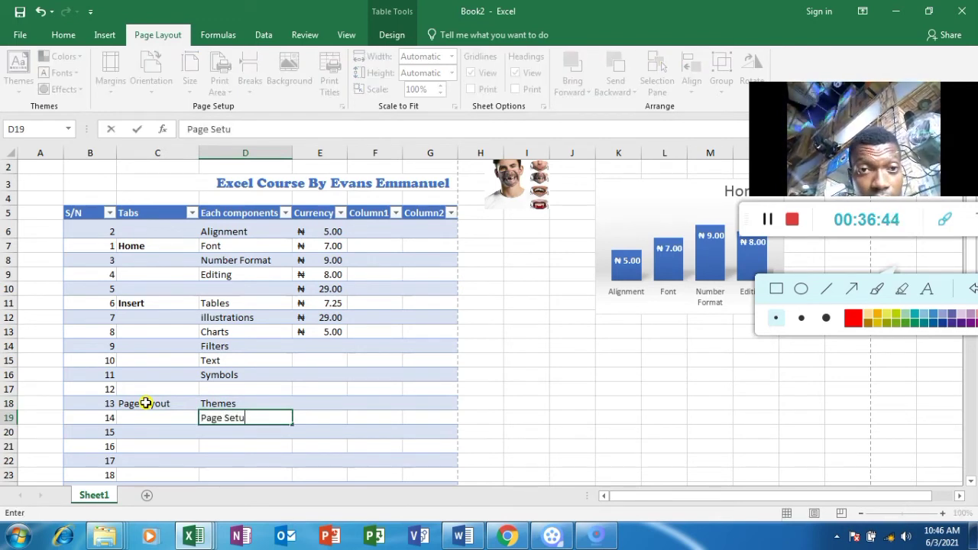
text(p)
key(Return)
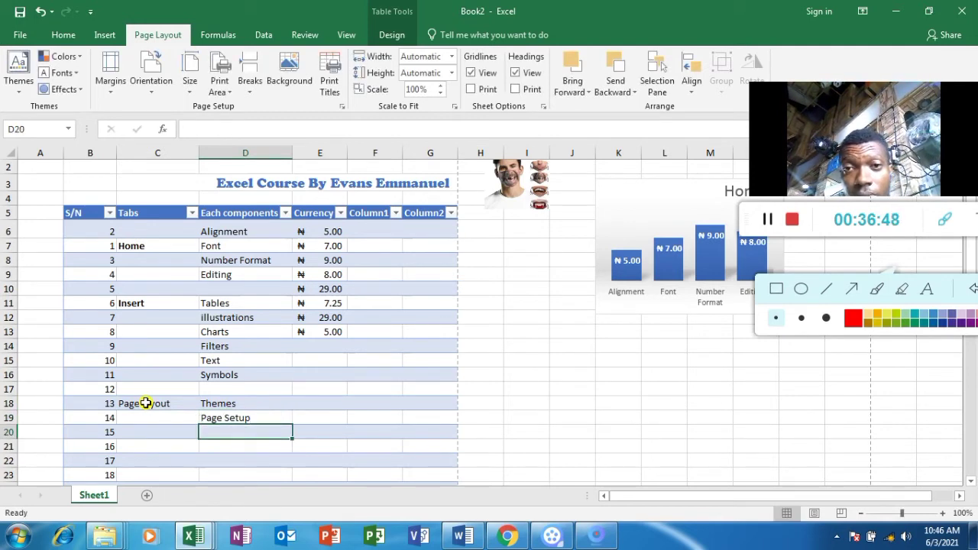
text(Sheet )
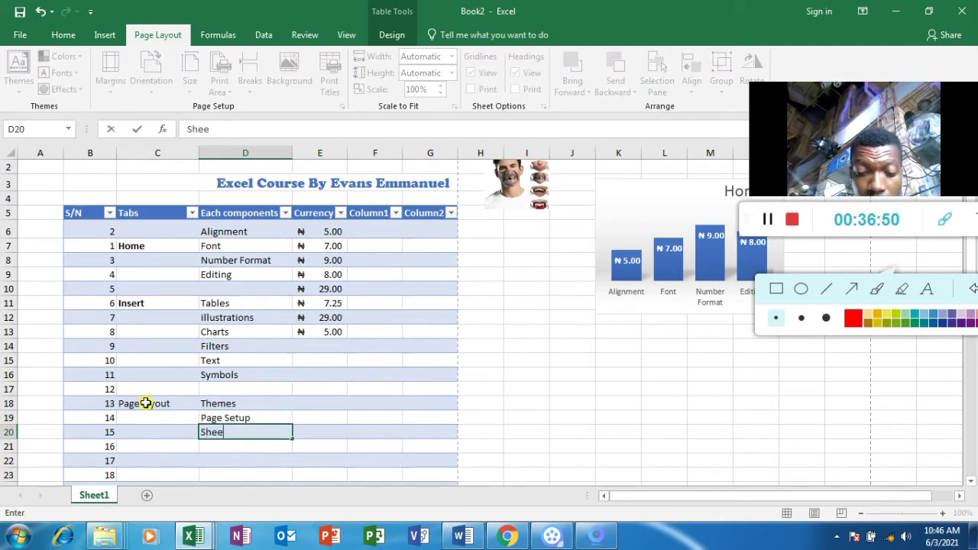
text(optionws)
key(BackSpace)
key(BackSpace)
text(s)
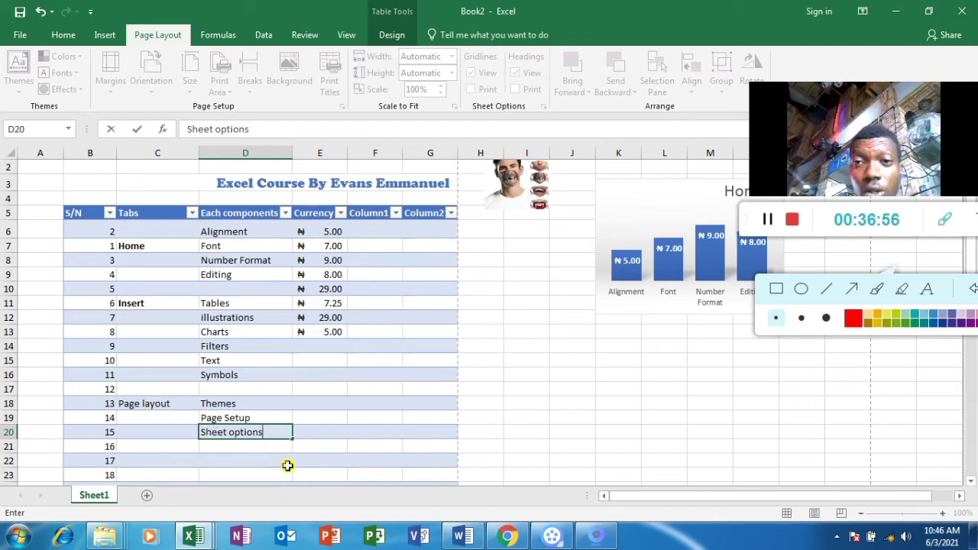
click(205, 458)
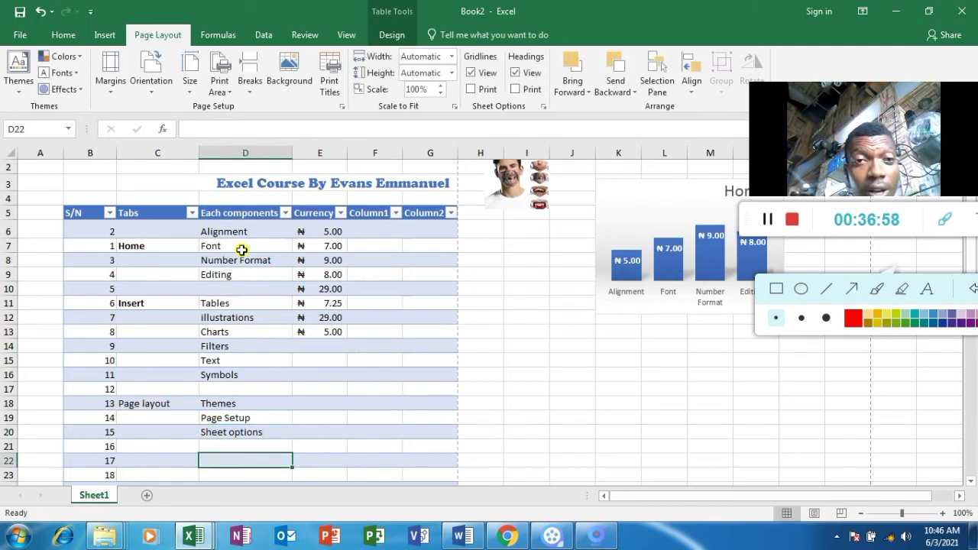
click(218, 32)
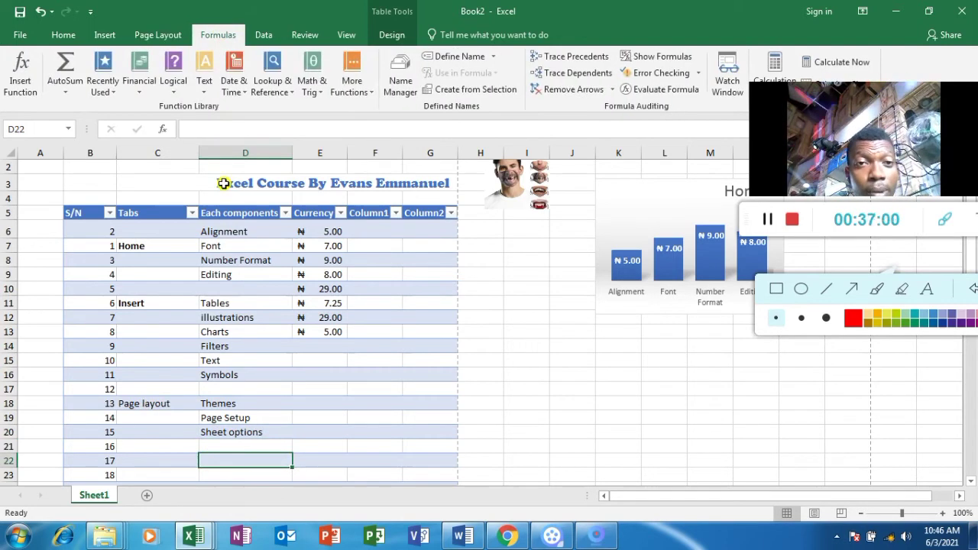
Enter Formulars as the tab name in C22
click(159, 461)
text(Formulars)
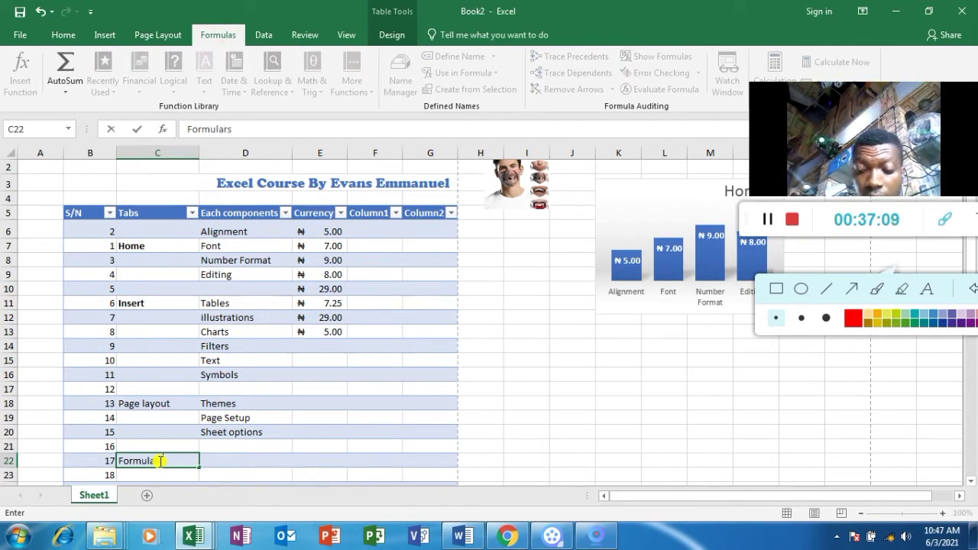
key(Tab)
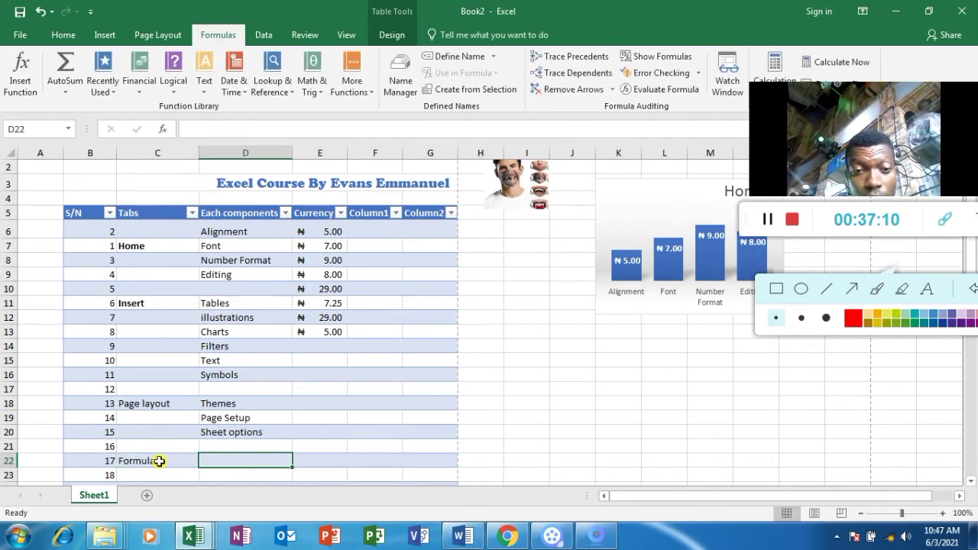
Add Function Library as the Formulars component in D22
text(Functio)
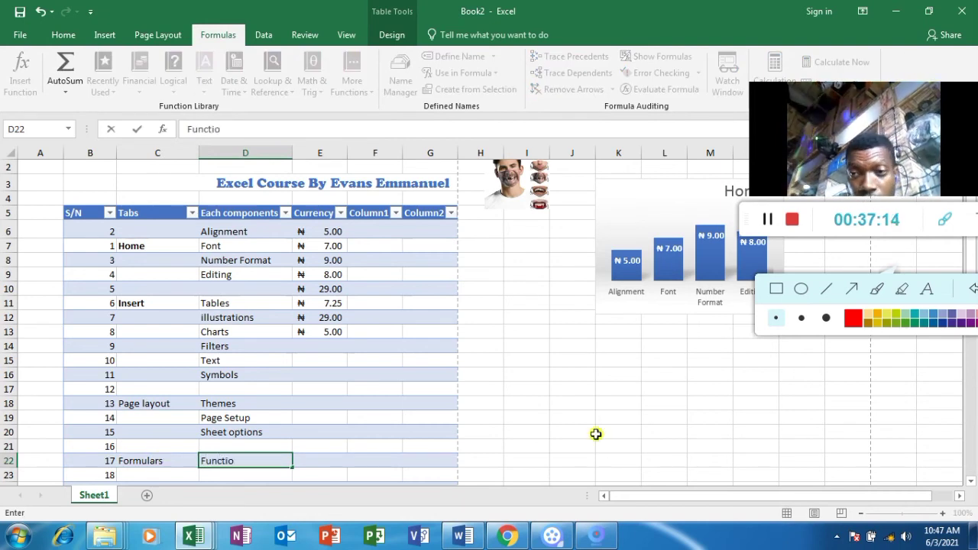
click(775, 222)
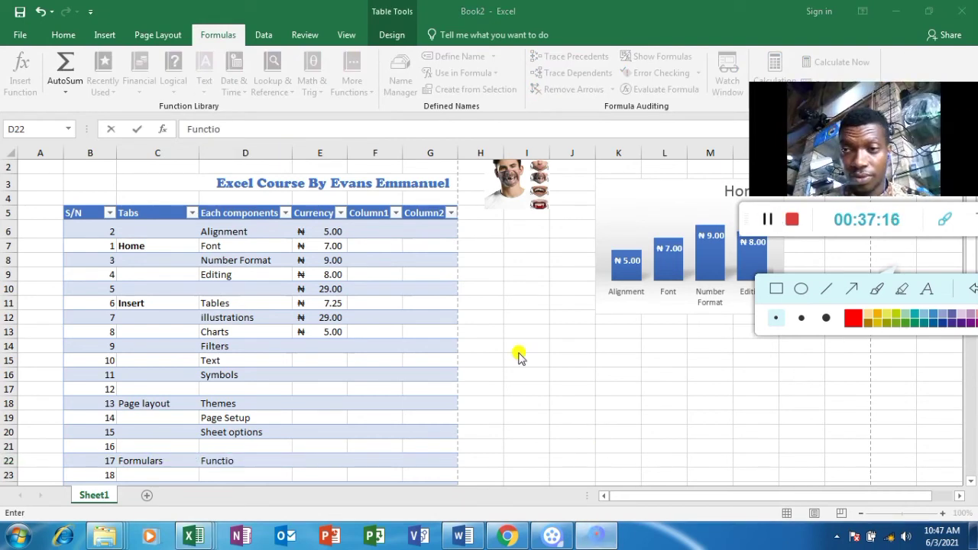
click(235, 462)
text(nm)
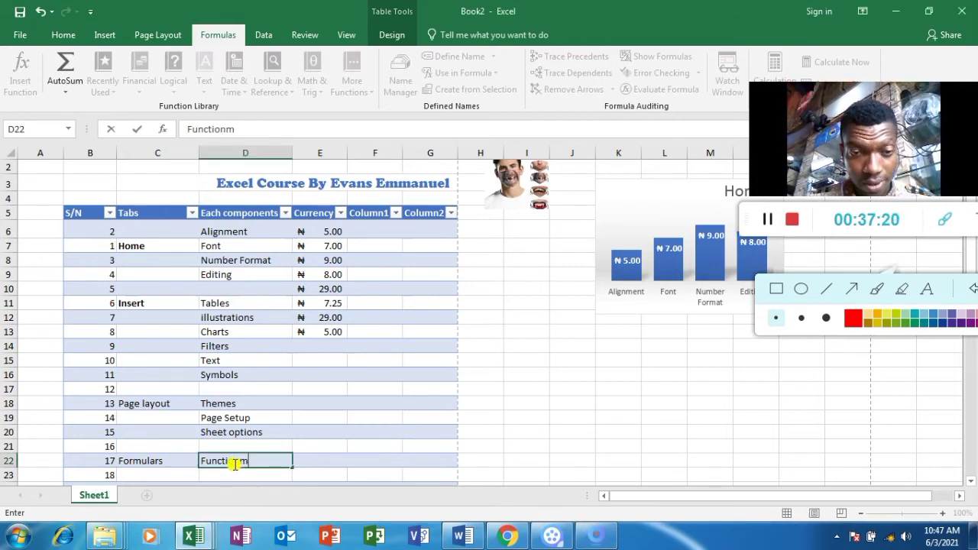
key(BackSpace)
text(Libr)
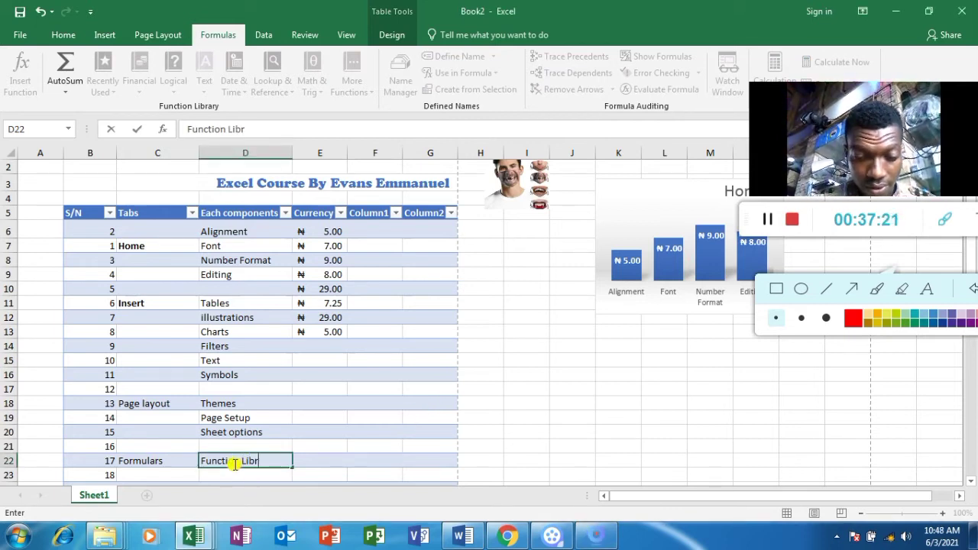
text(ary)
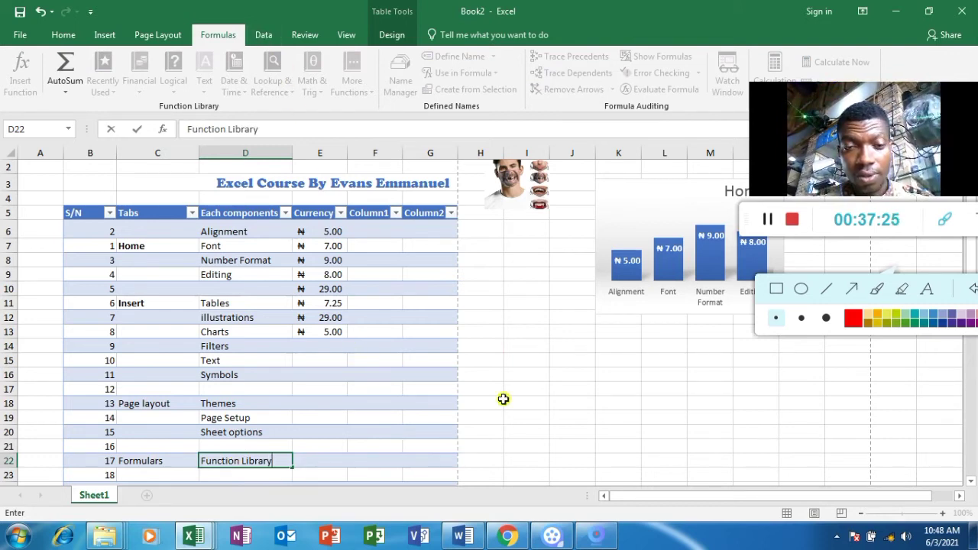
click(410, 378)
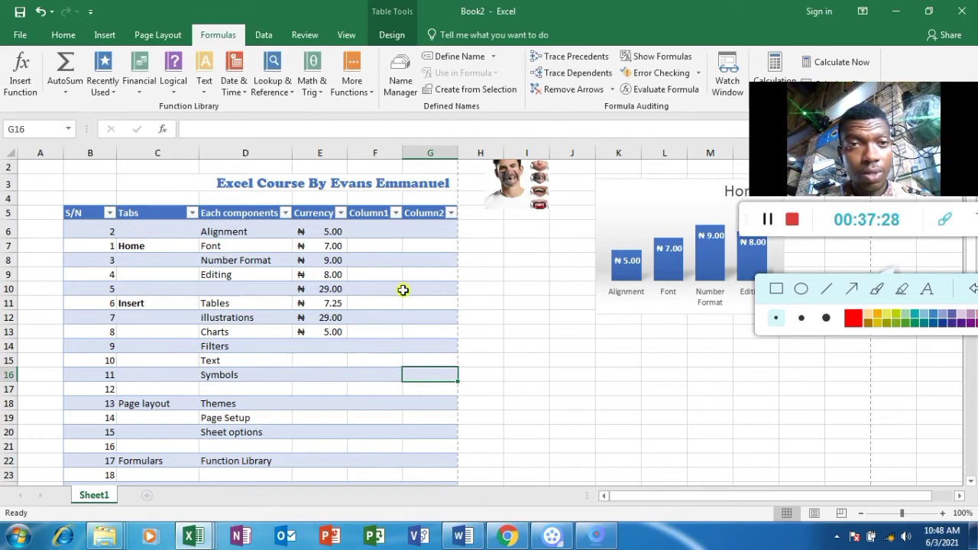
click(426, 274)
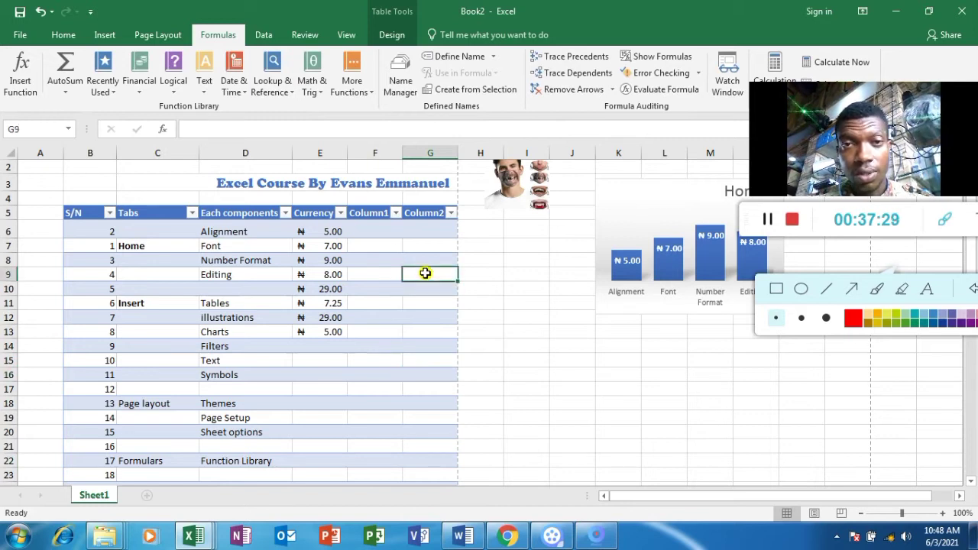
click(260, 35)
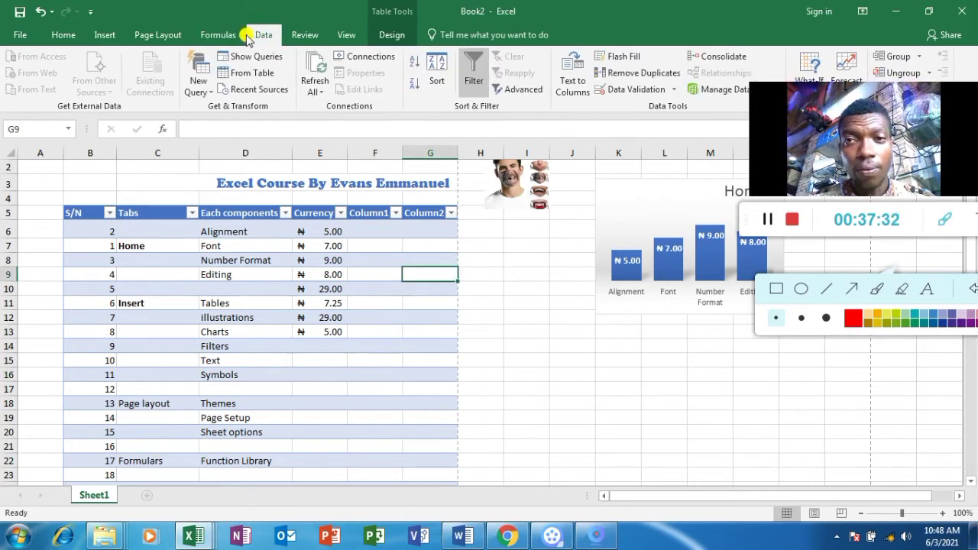
click(224, 35)
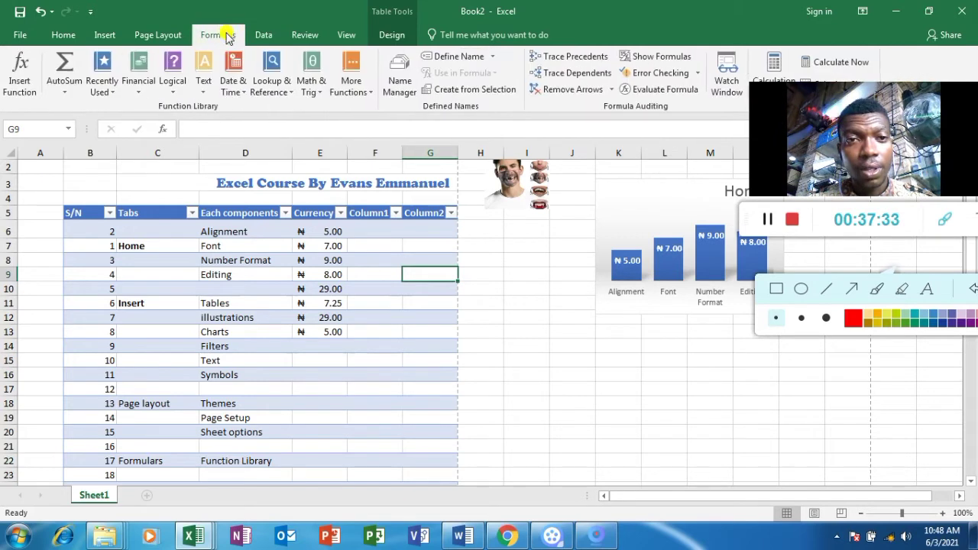
Select the entire course table starting from the S/N header
click(472, 58)
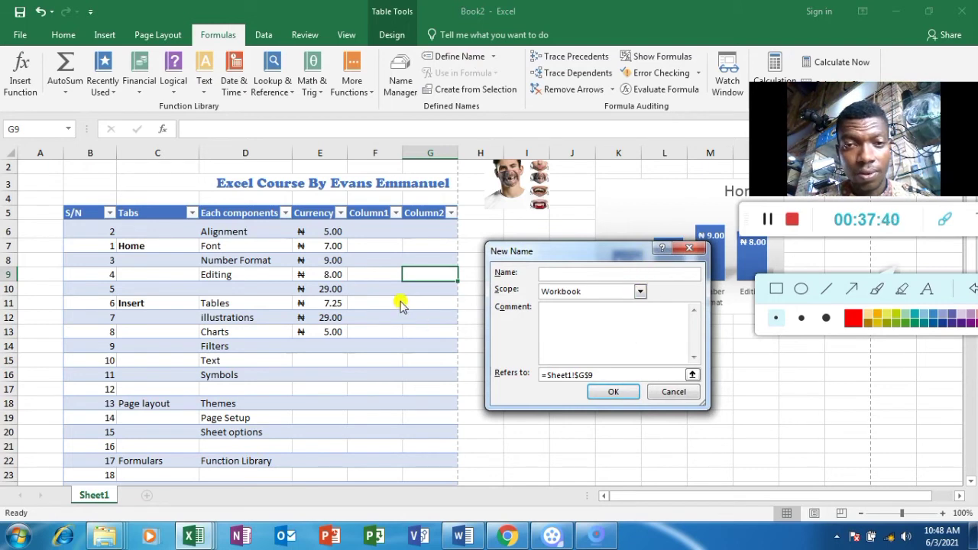
key(Escape)
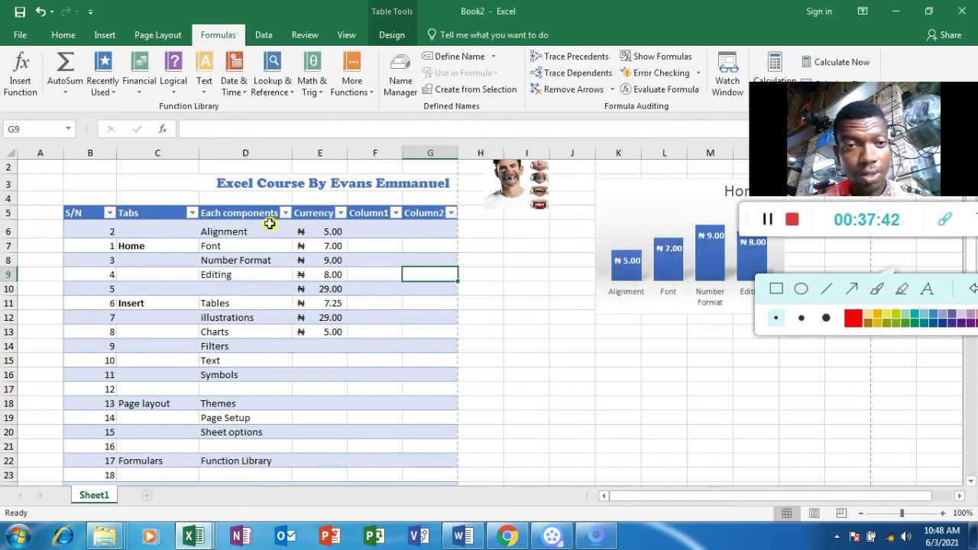
mouse_move(88, 212)
mouse_down()
mouse_move(392, 474)
mouse_move(401, 515)
mouse_move(441, 439)
mouse_up()
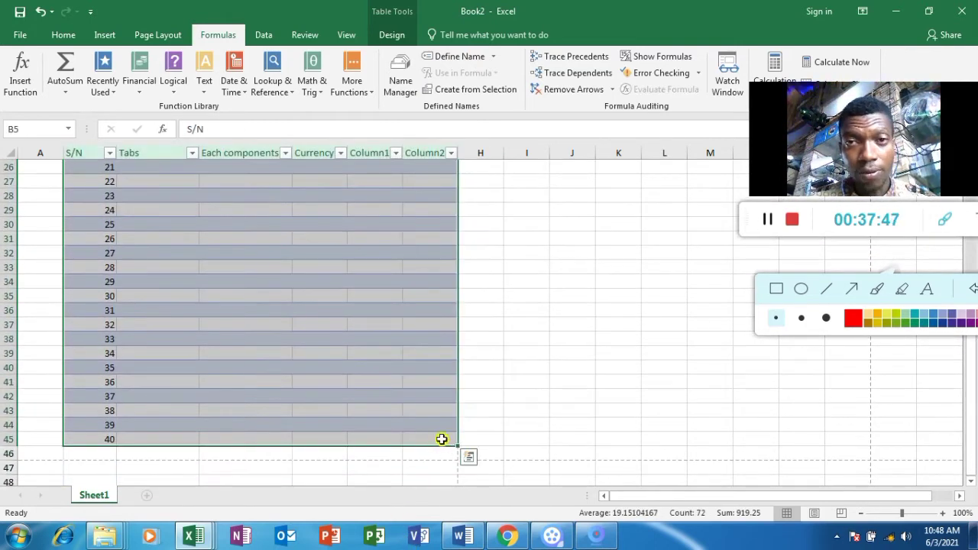
Try naming the table range 'Table 1' in the New Name dialog
click(481, 58)
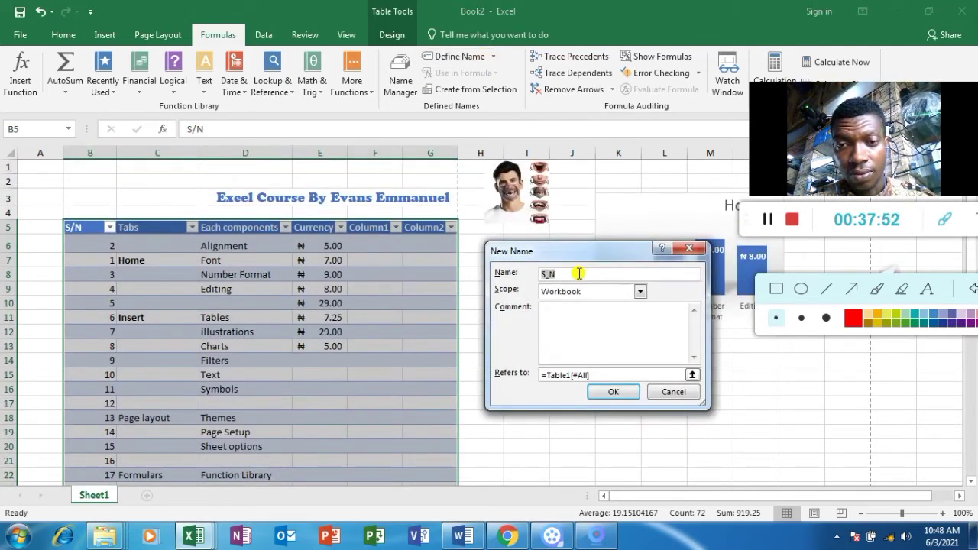
key(BackSpace)
text(Tab)
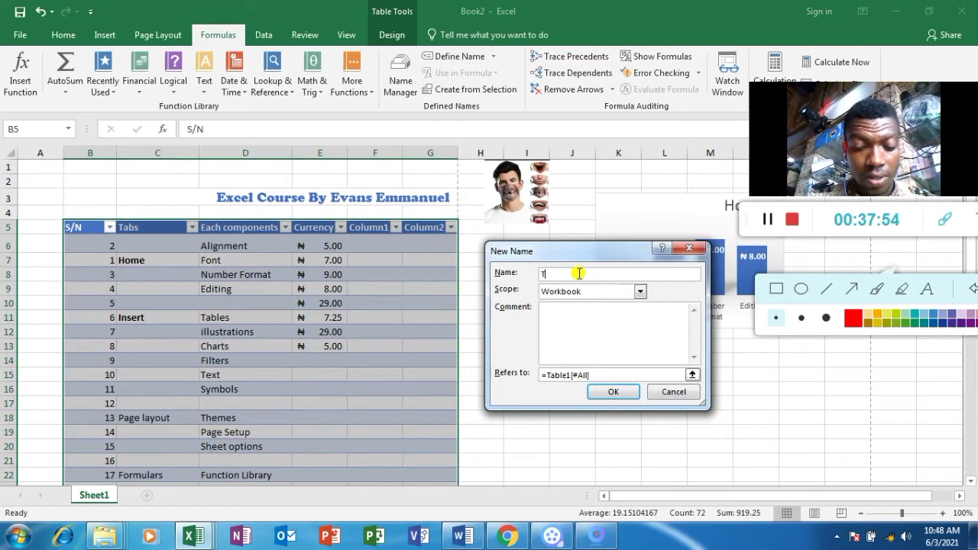
text(le 1)
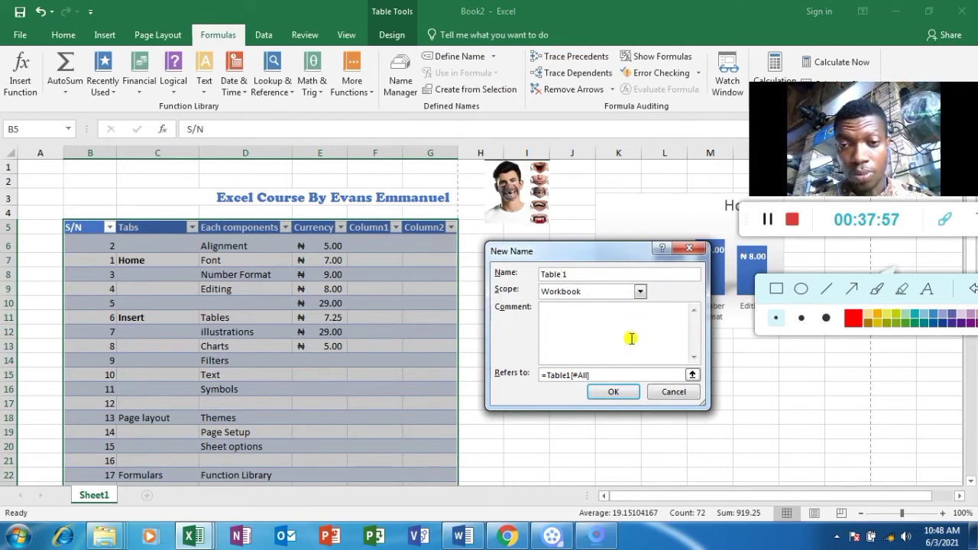
key(F1)
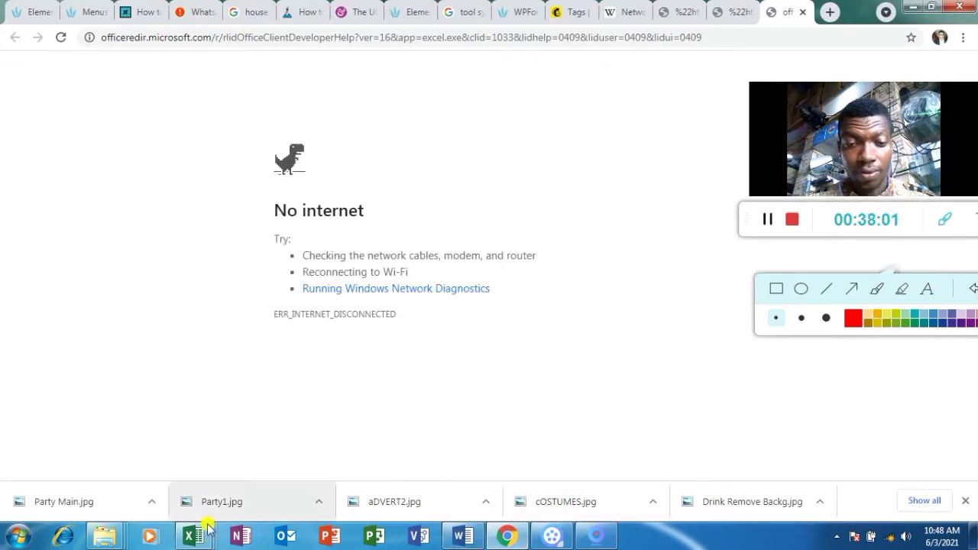
mouse_move(193, 535)
click(349, 473)
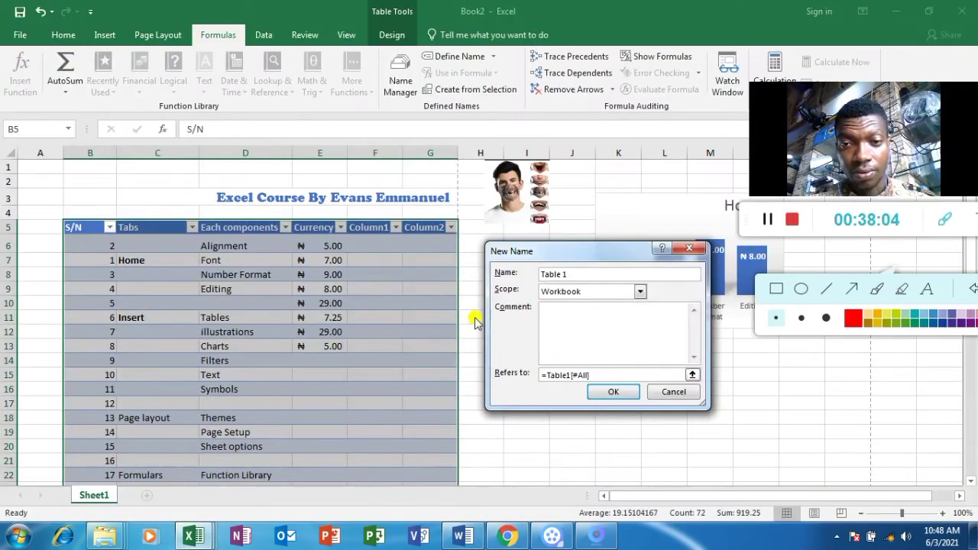
click(617, 393)
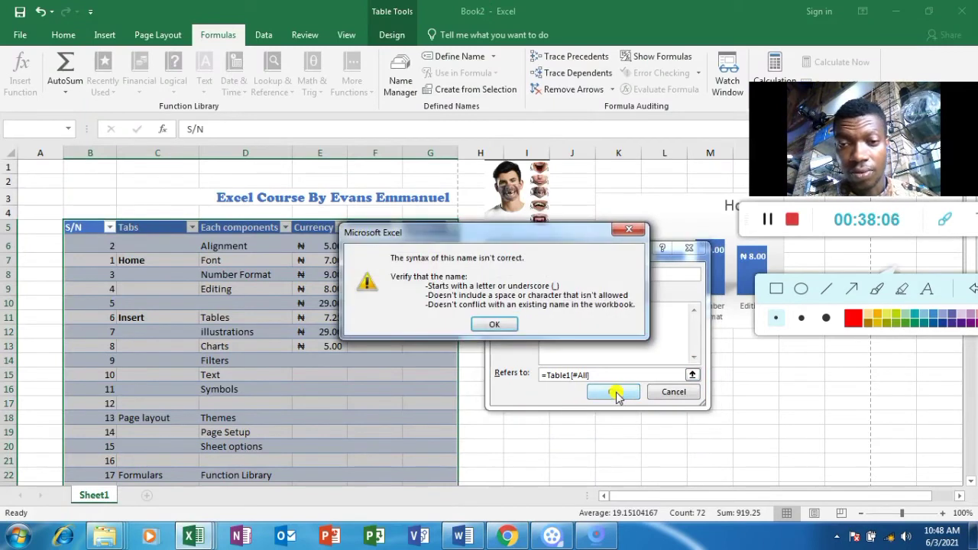
After invalid-name and duplicate-name errors, name the table range tablenew instead
click(493, 324)
click(565, 274)
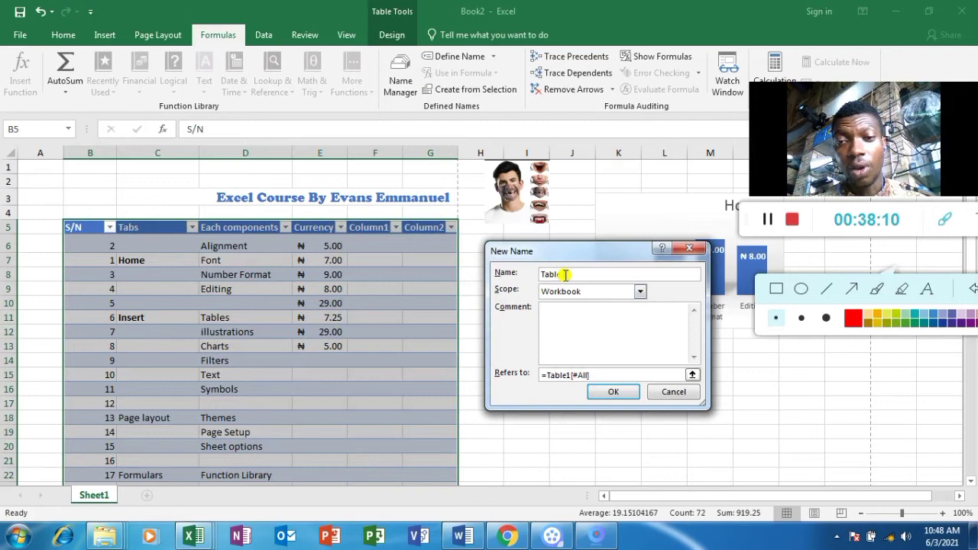
key(BackSpace)
text(1)
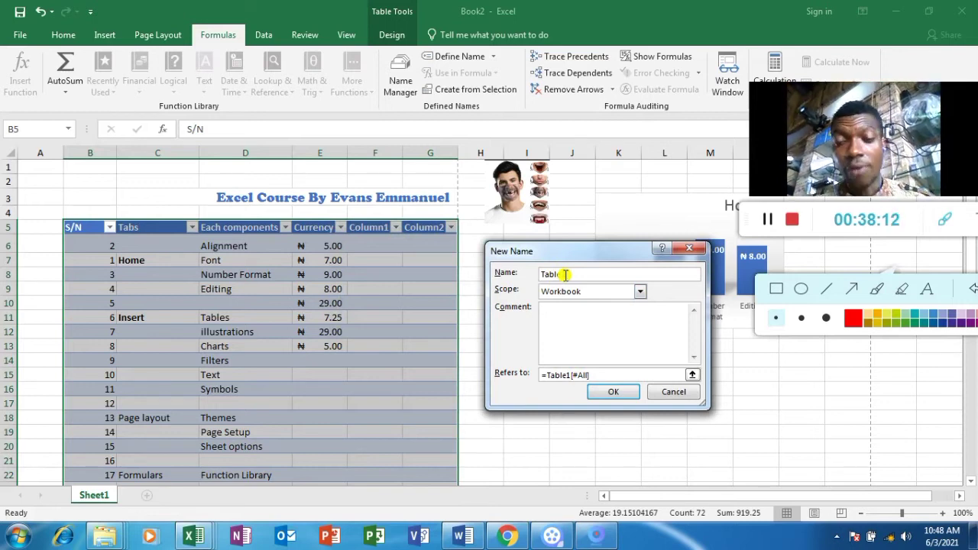
click(607, 393)
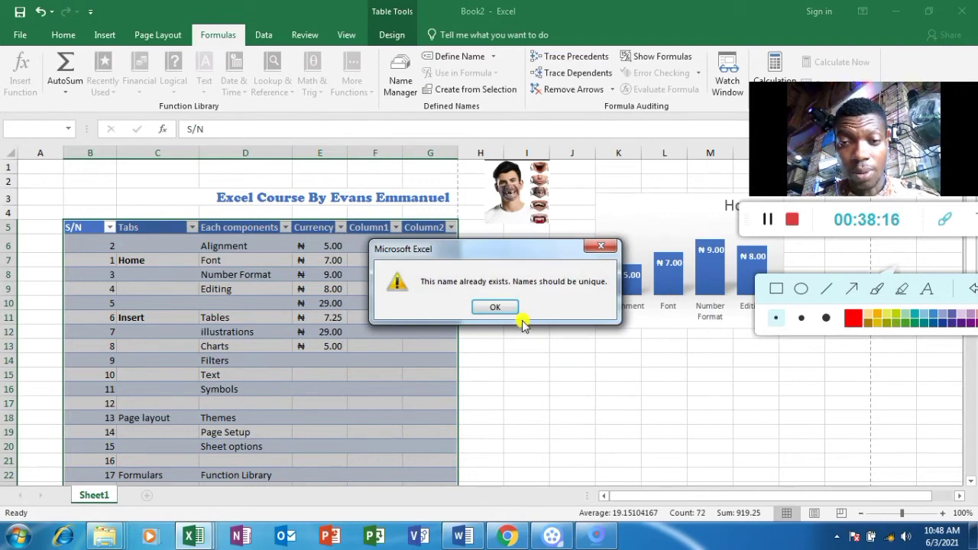
click(495, 308)
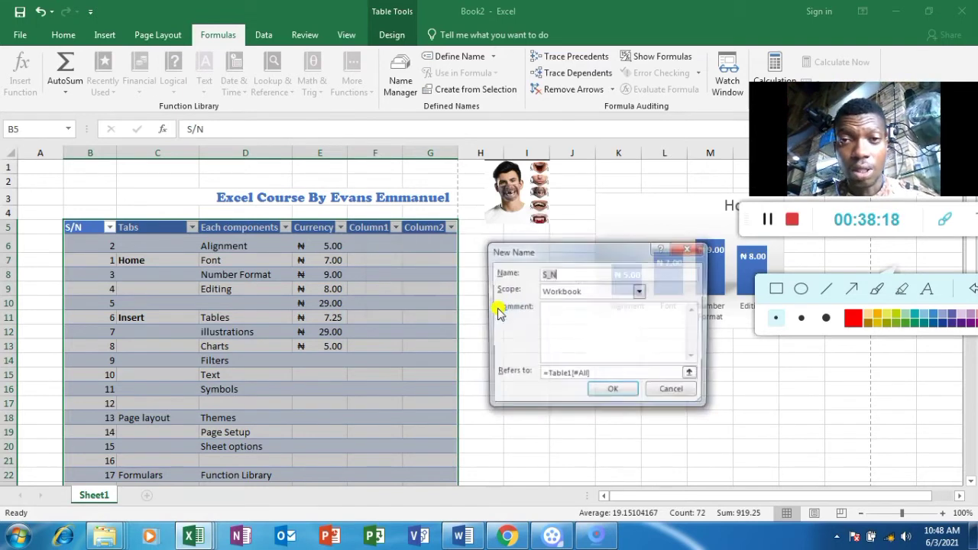
text(tablenew)
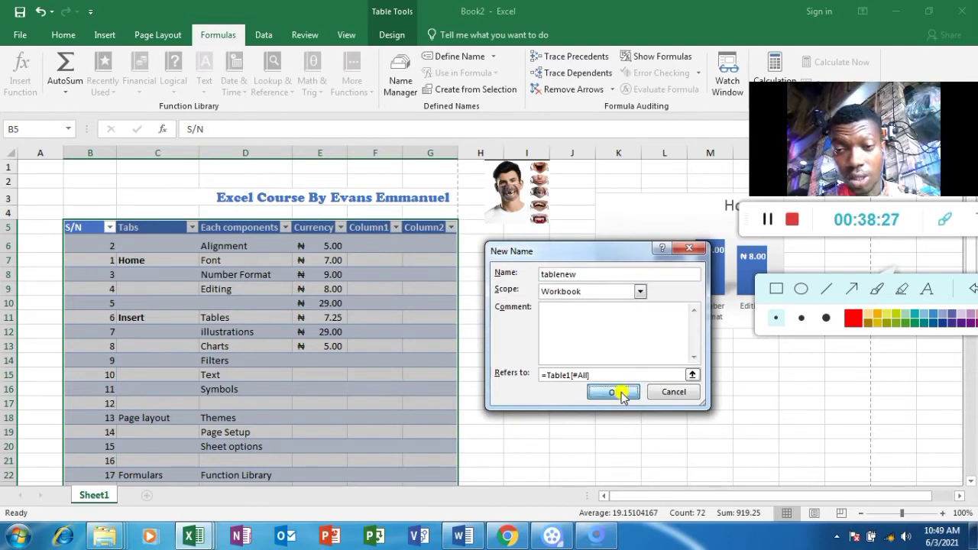
click(621, 392)
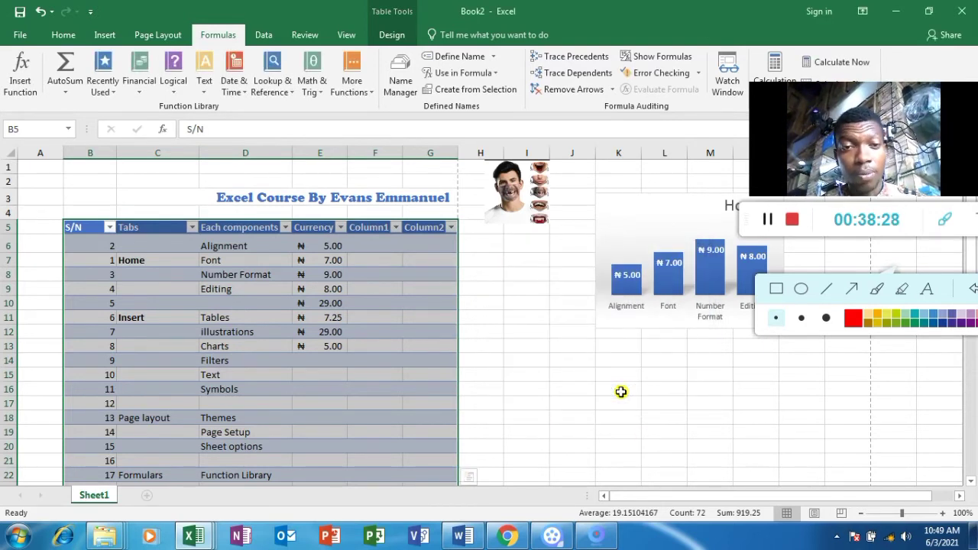
click(223, 314)
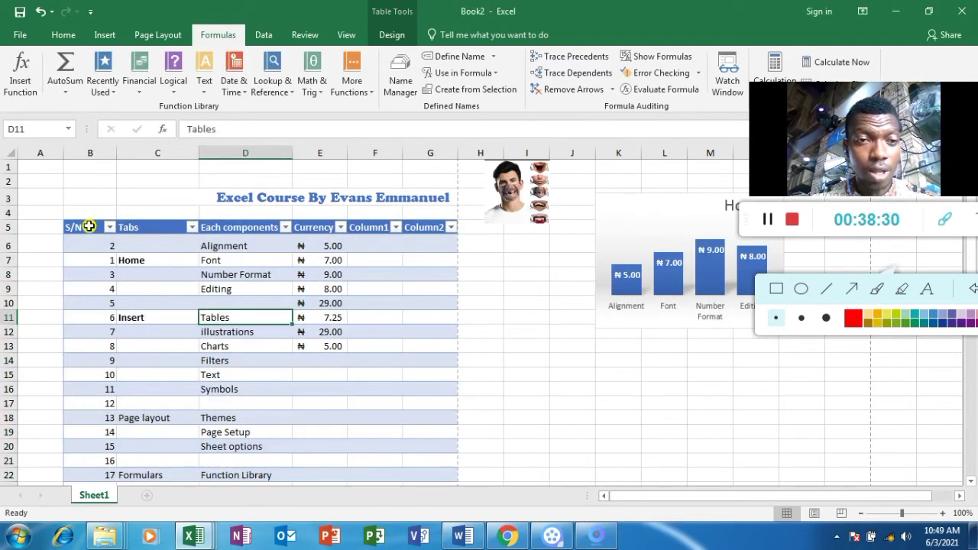
drag(85, 227, 424, 511)
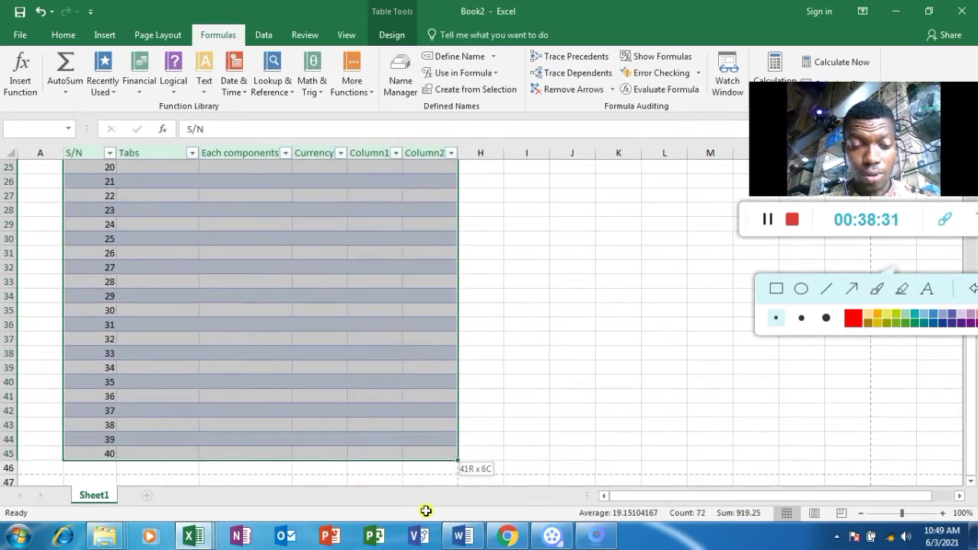
drag(424, 511, 439, 456)
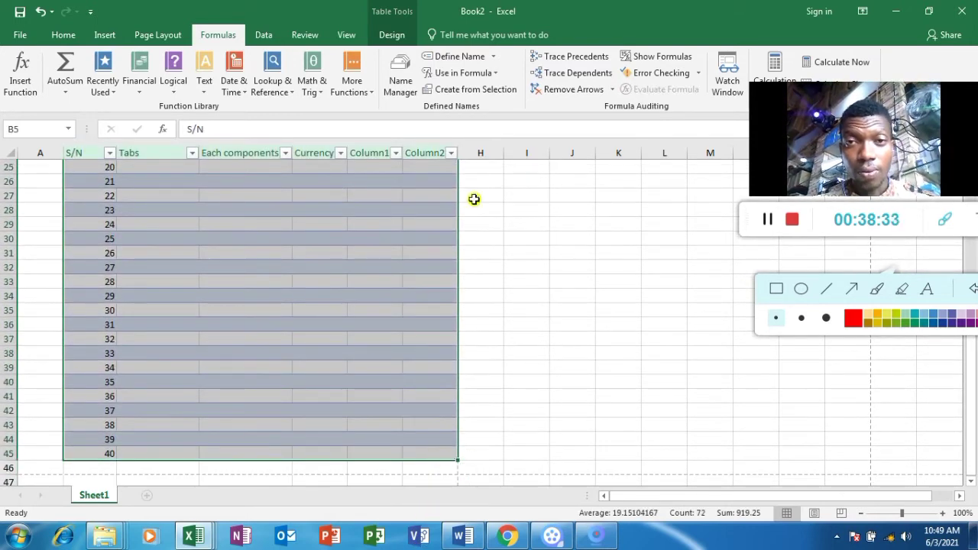
click(396, 90)
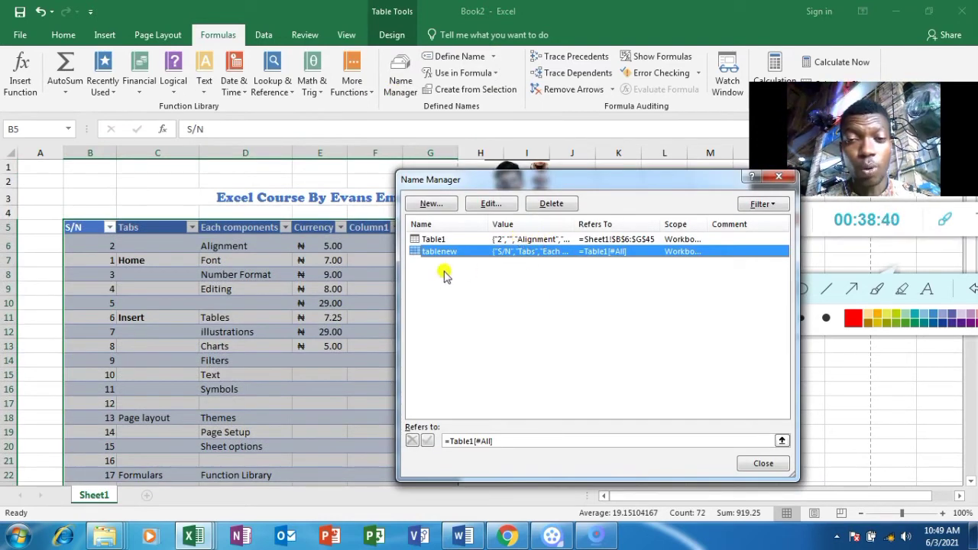
click(776, 180)
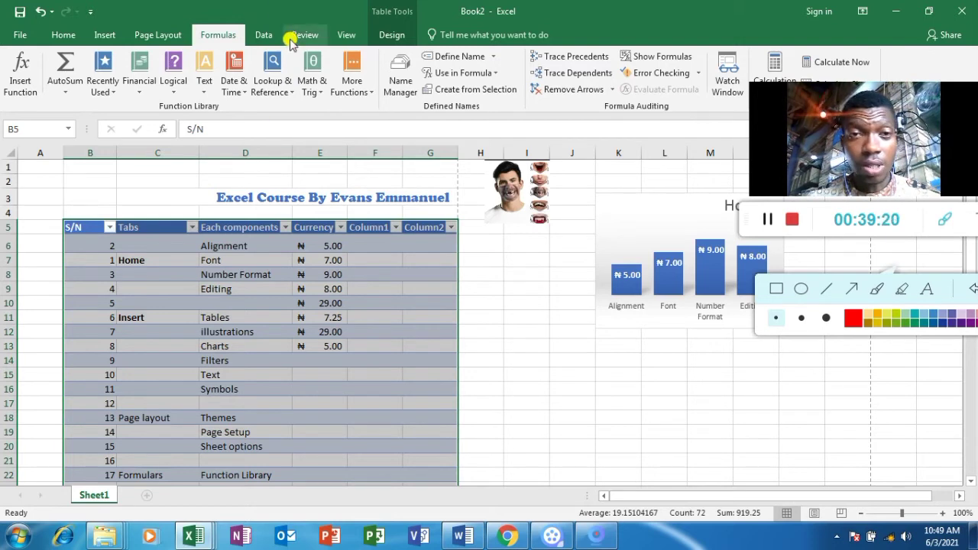
click(263, 35)
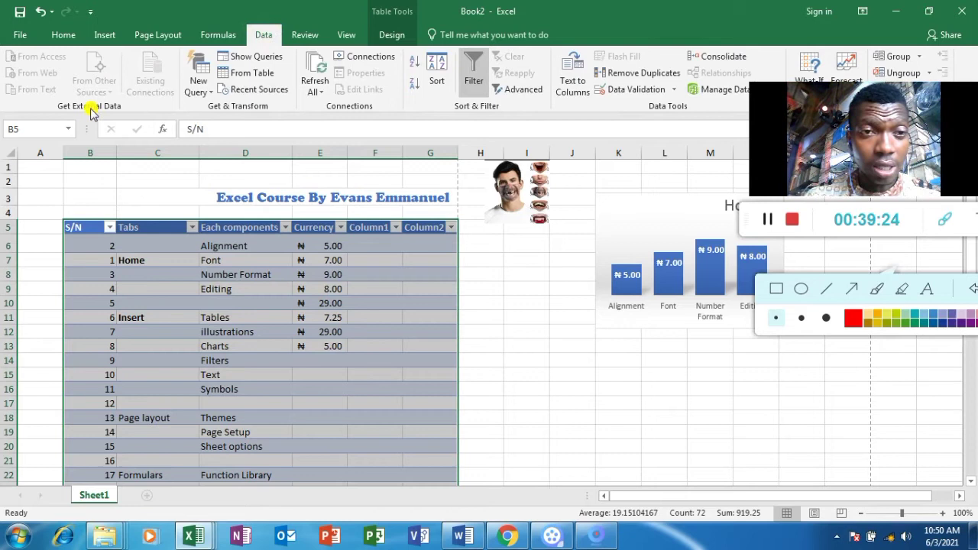
Deselect the table via cell C2 and show the other external data sources list
click(188, 178)
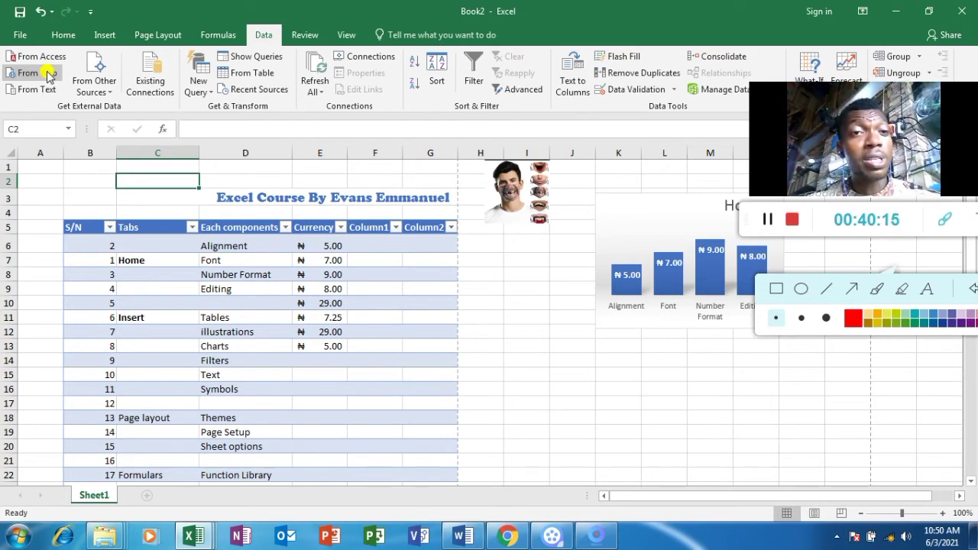
click(111, 91)
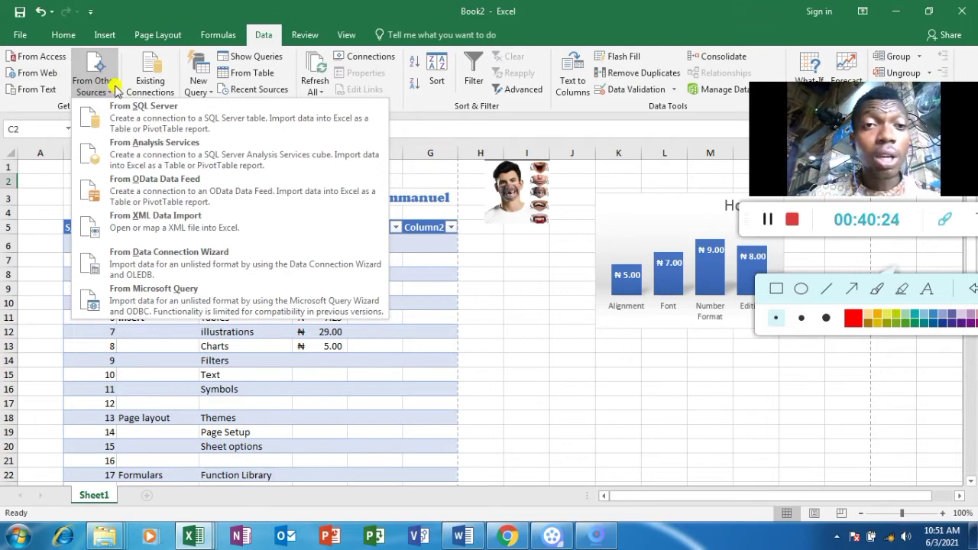
click(506, 332)
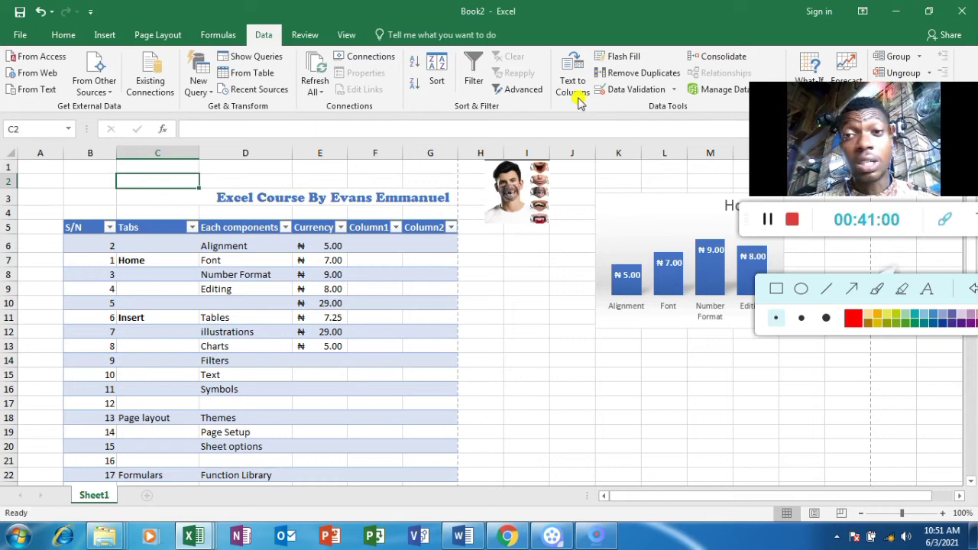
click(578, 89)
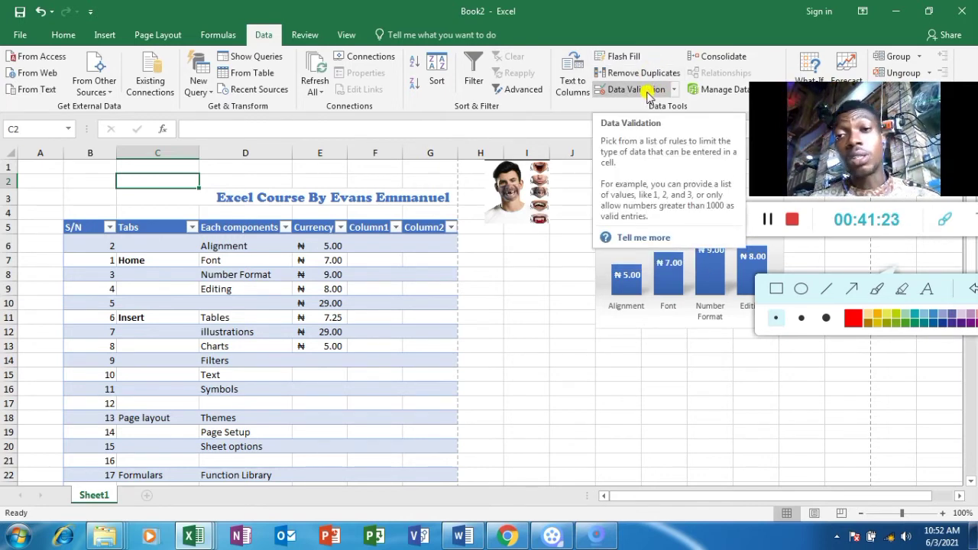
Replace the Column1 header text in F5 with Gender
click(376, 245)
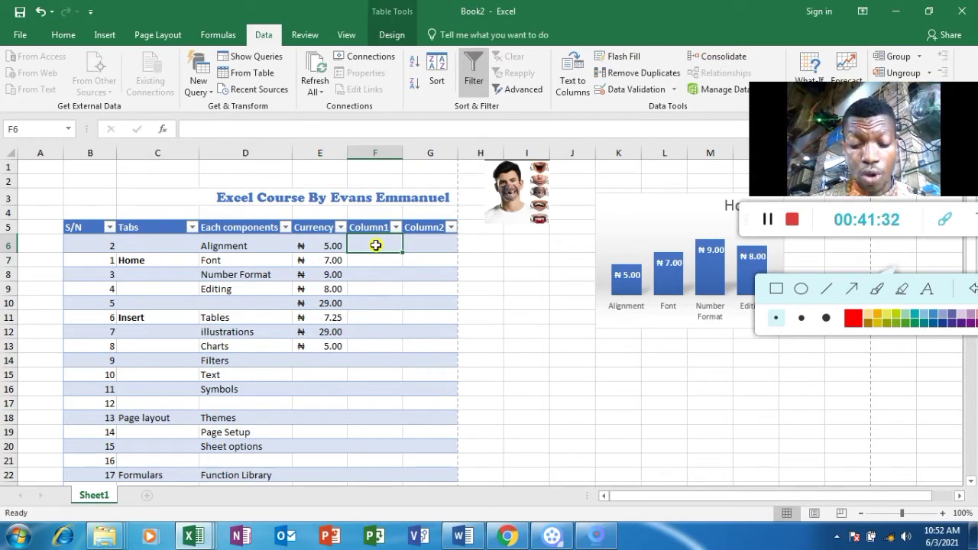
click(370, 274)
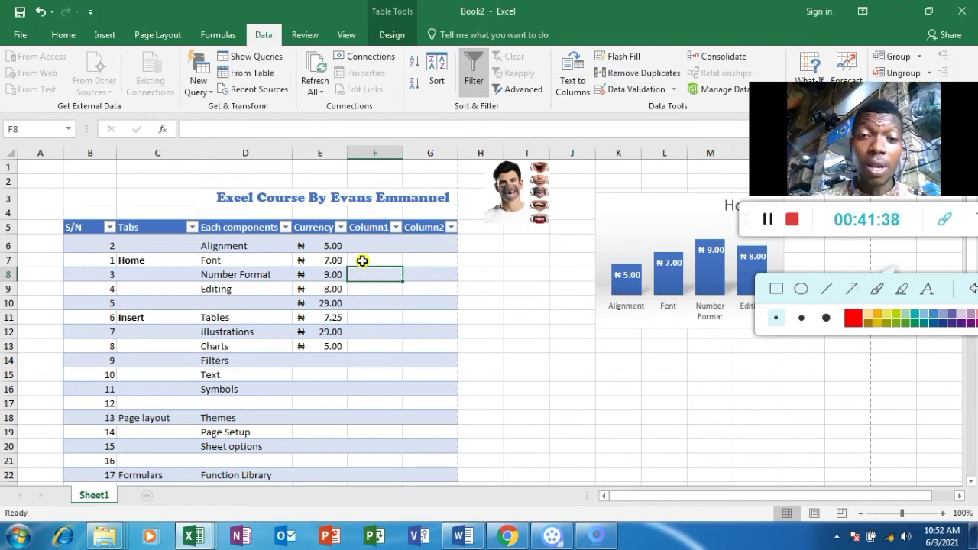
double_click(372, 228)
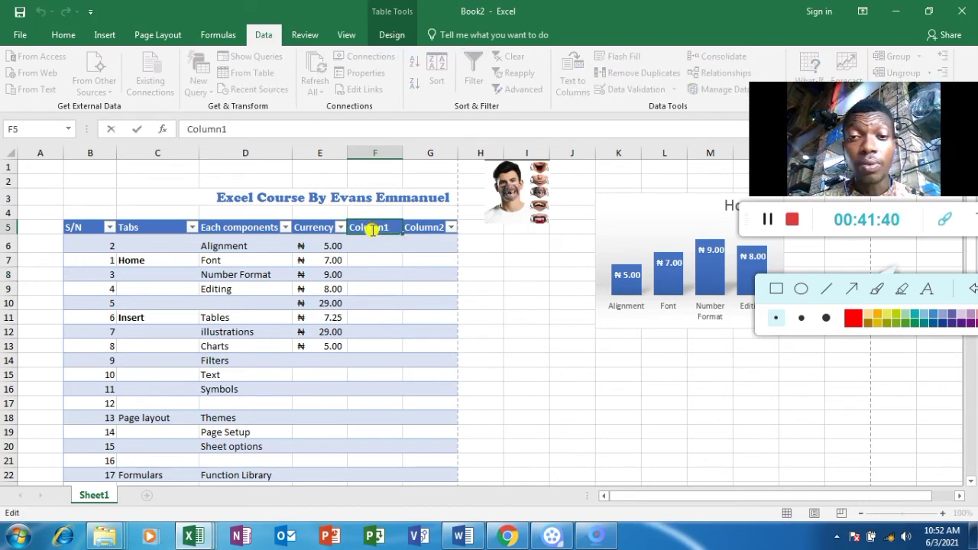
key(BackSpace)
key(BackSpace)
key(BackSpace)
key(BackSpace)
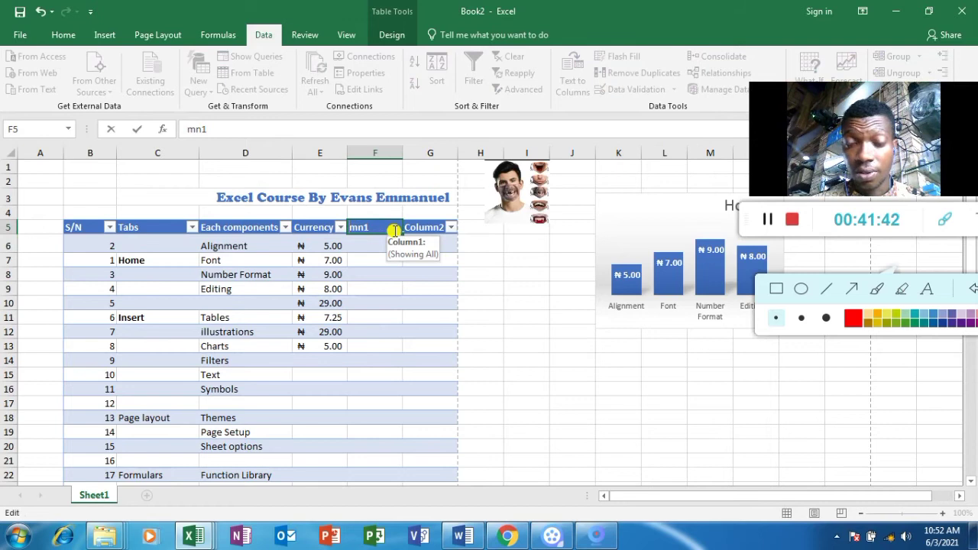
key(Delete)
key(Delete)
key(Delete)
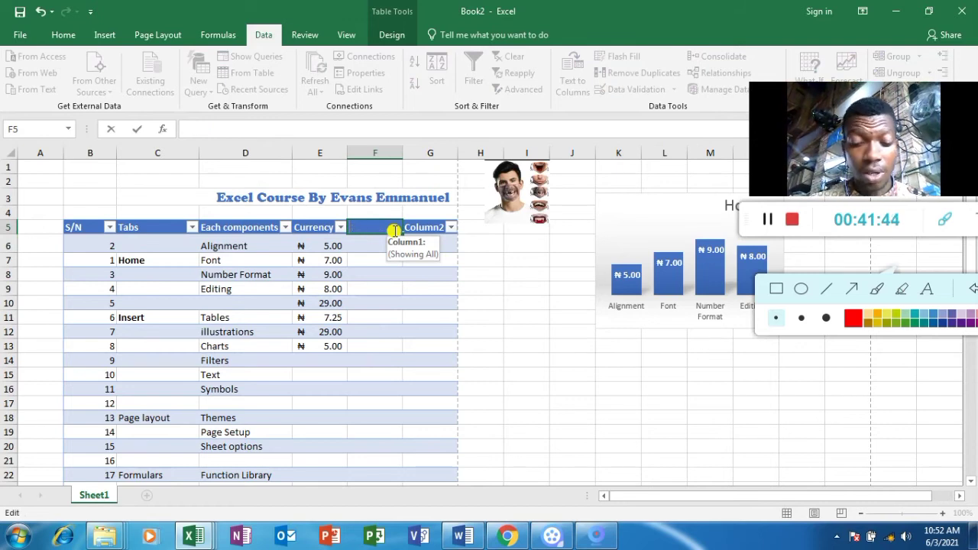
text(Name)
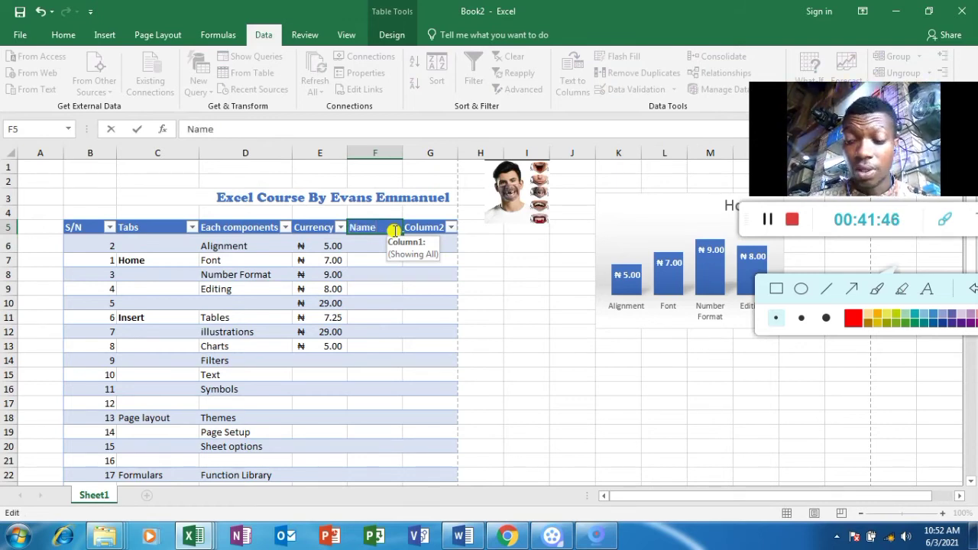
key(BackSpace)
key(BackSpace)
key(BackSpace)
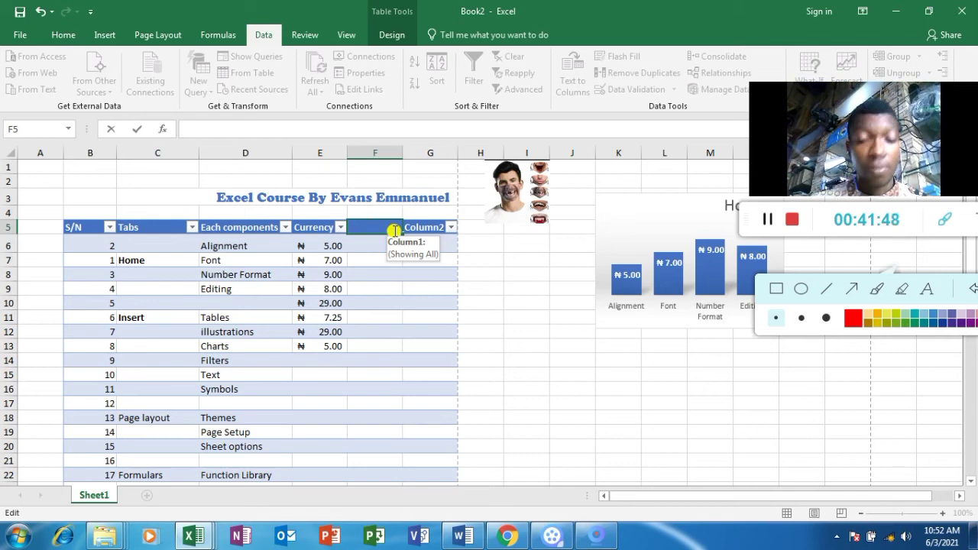
text(Gender)
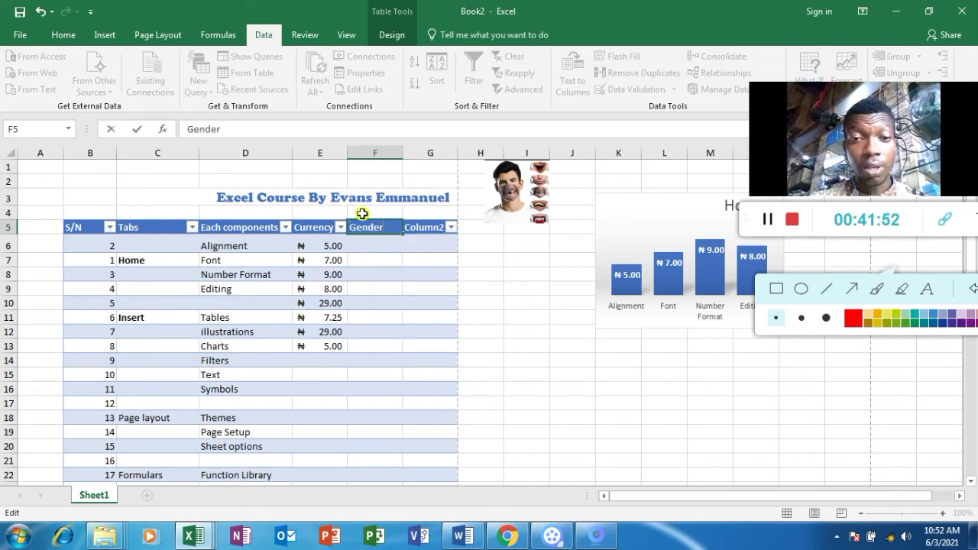
click(365, 274)
click(373, 246)
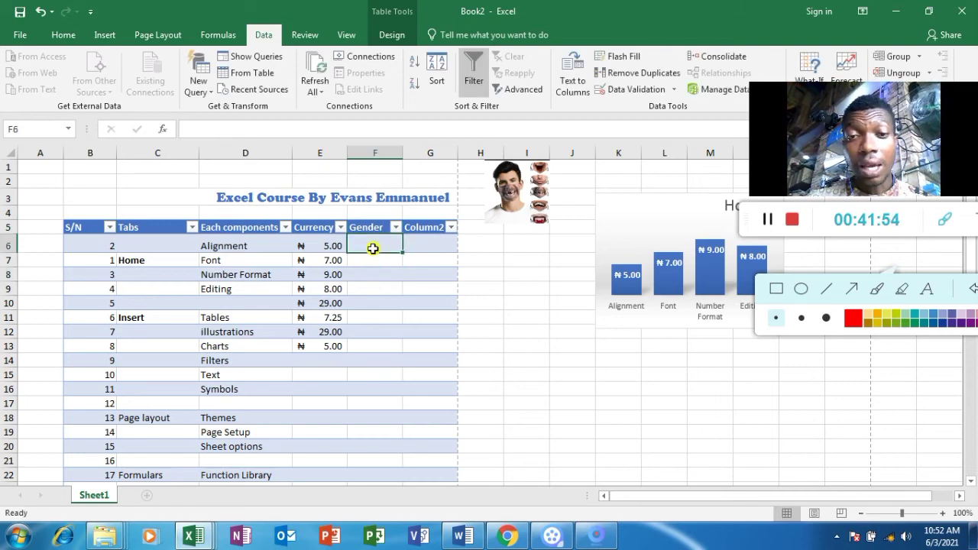
Select the Gender cells from F6 to the table's last row and open Data Validation
drag(375, 242, 377, 544)
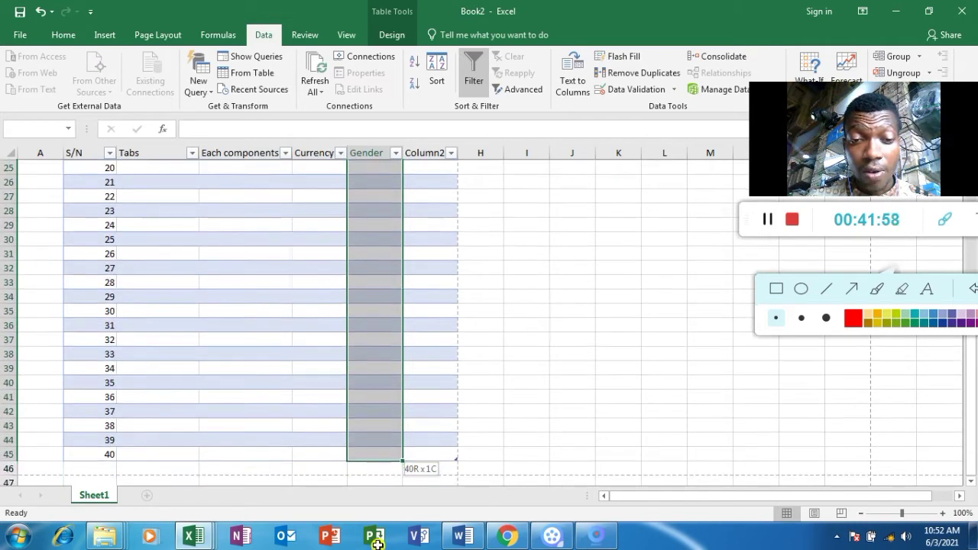
drag(378, 544, 384, 445)
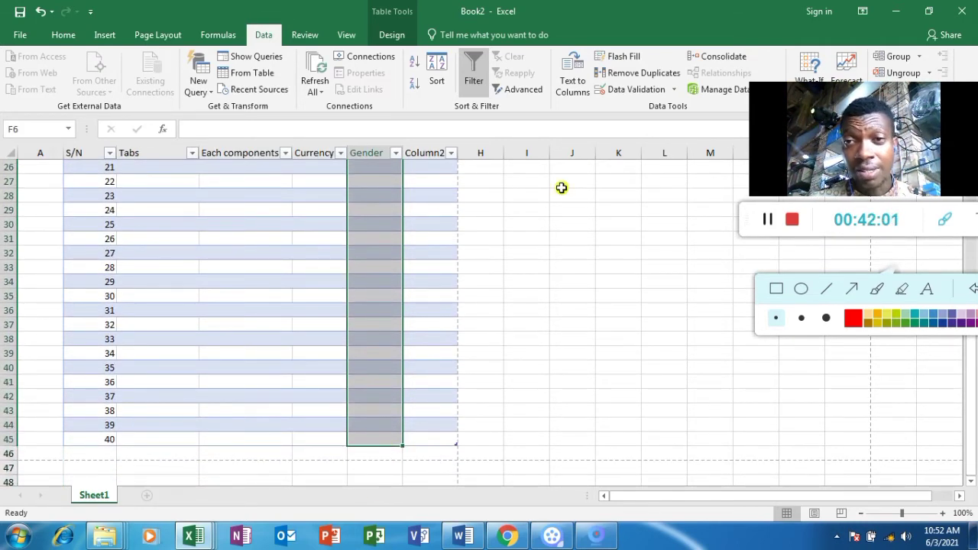
click(635, 89)
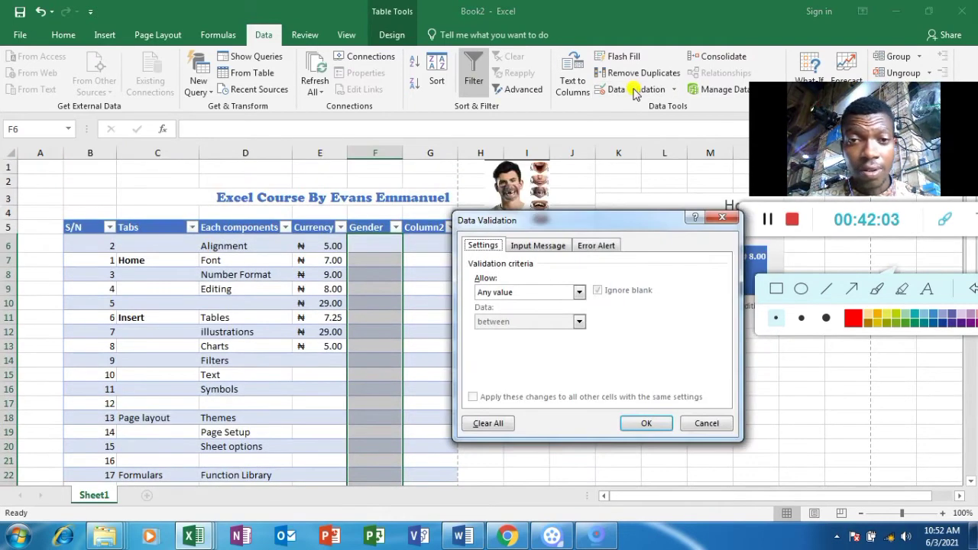
Try the Any value and List allow options, then cancel without applying a rule
click(578, 293)
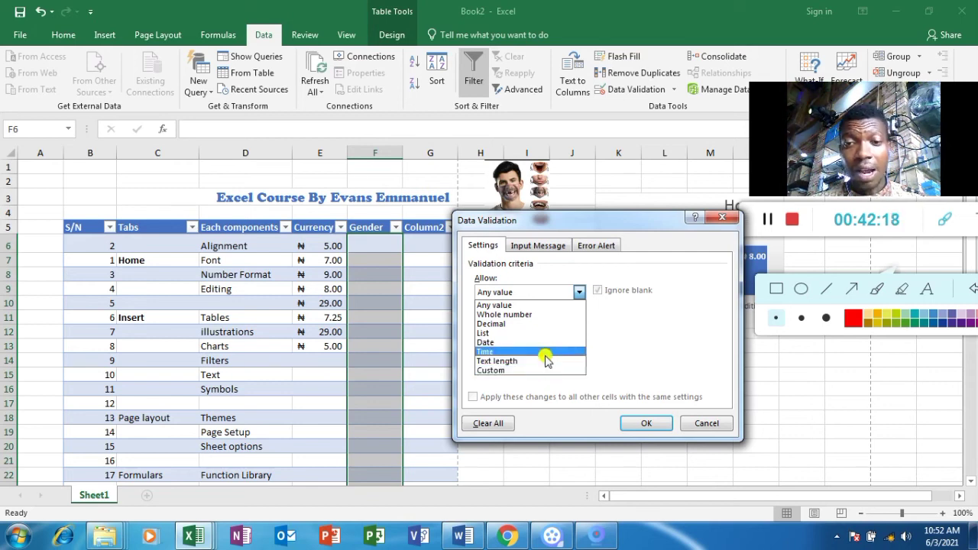
click(545, 334)
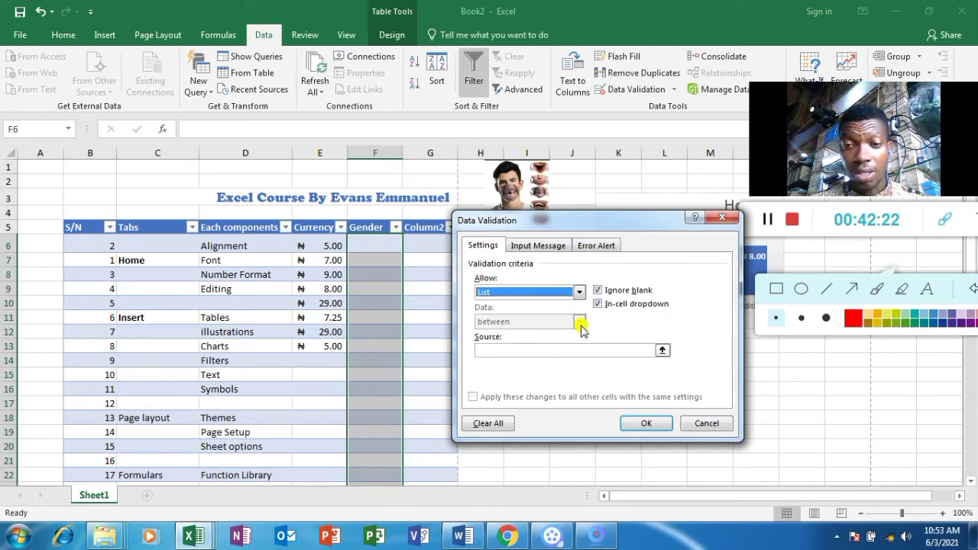
click(578, 293)
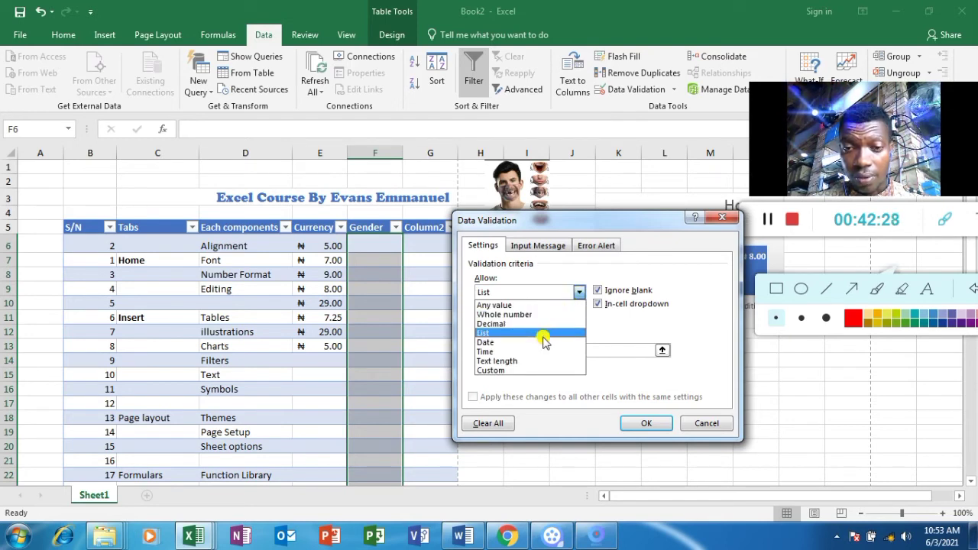
click(534, 305)
click(578, 292)
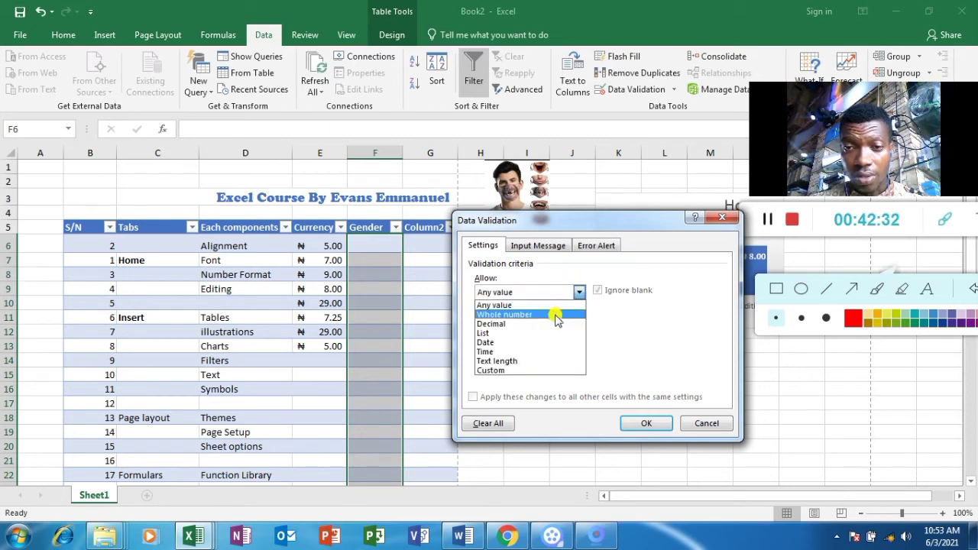
click(537, 338)
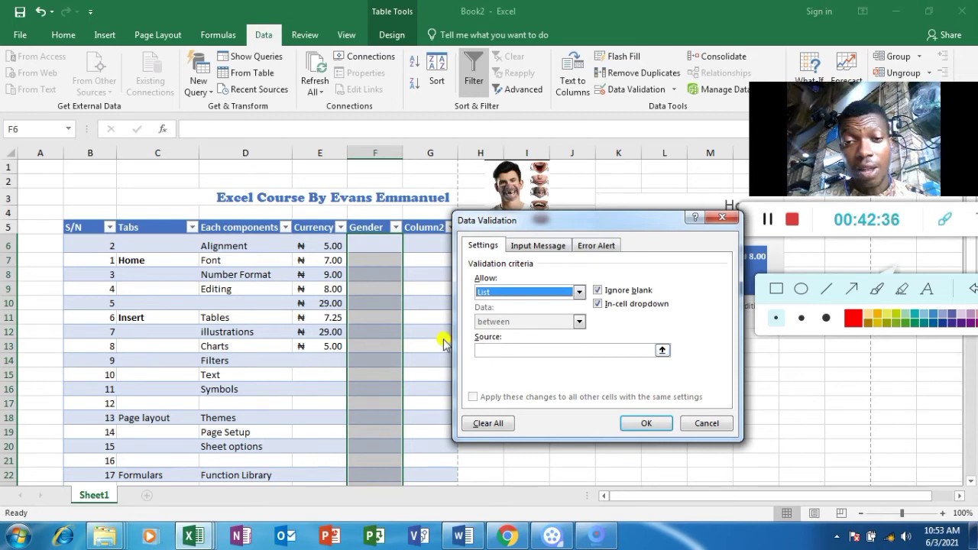
click(695, 424)
mouse_move(699, 419)
mouse_down()
mouse_move(680, 343)
mouse_move(698, 413)
mouse_up()
click(721, 377)
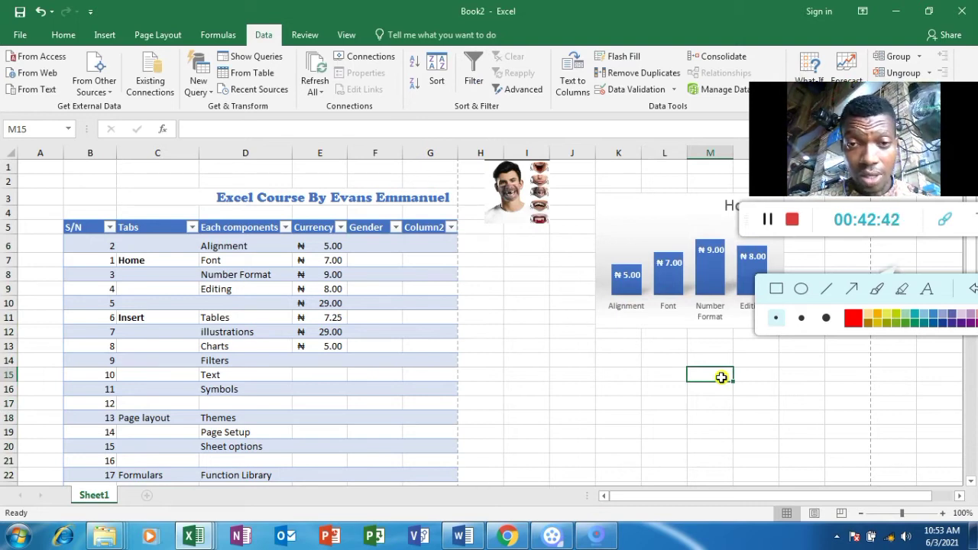
Enter the gender options Male, Female and Not Specified in M15:M17
text(Male)
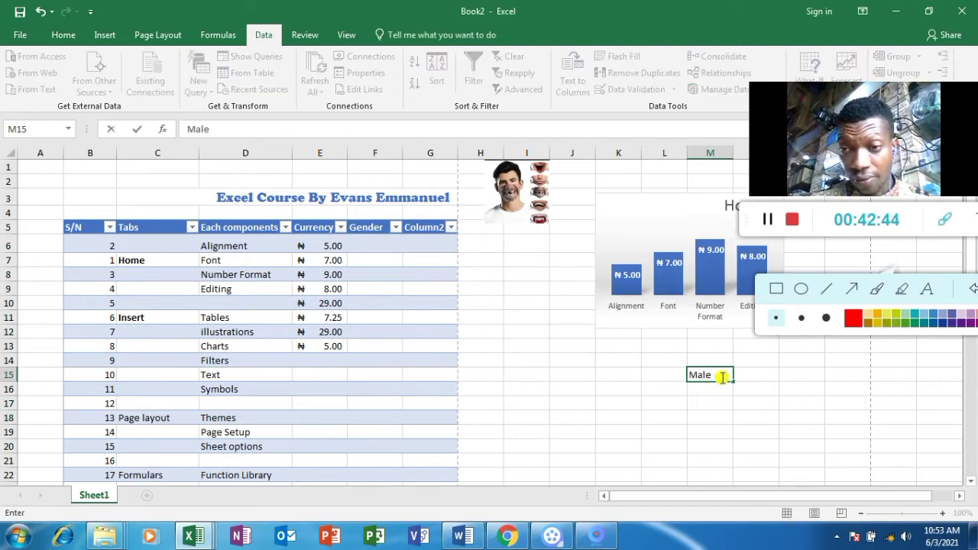
key(Return)
text(Female)
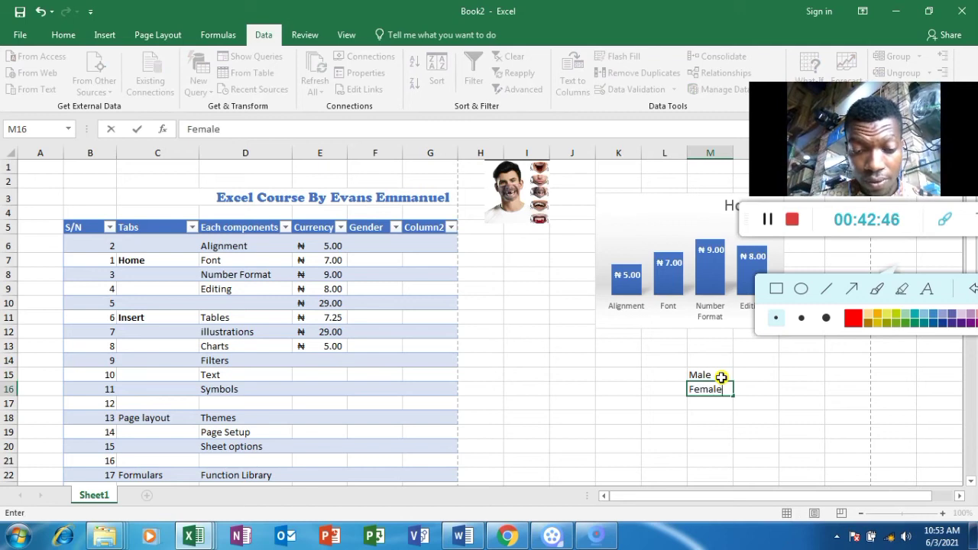
key(Return)
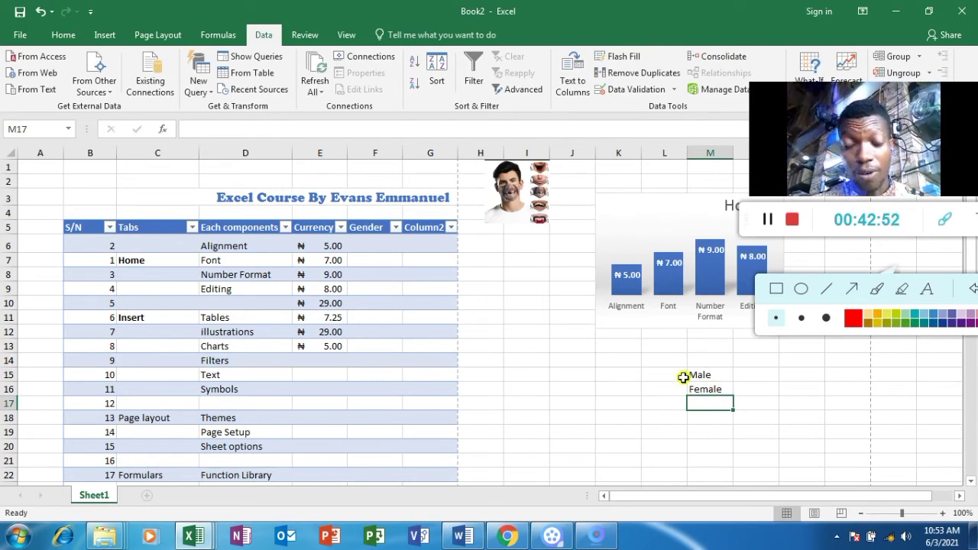
text(Not )
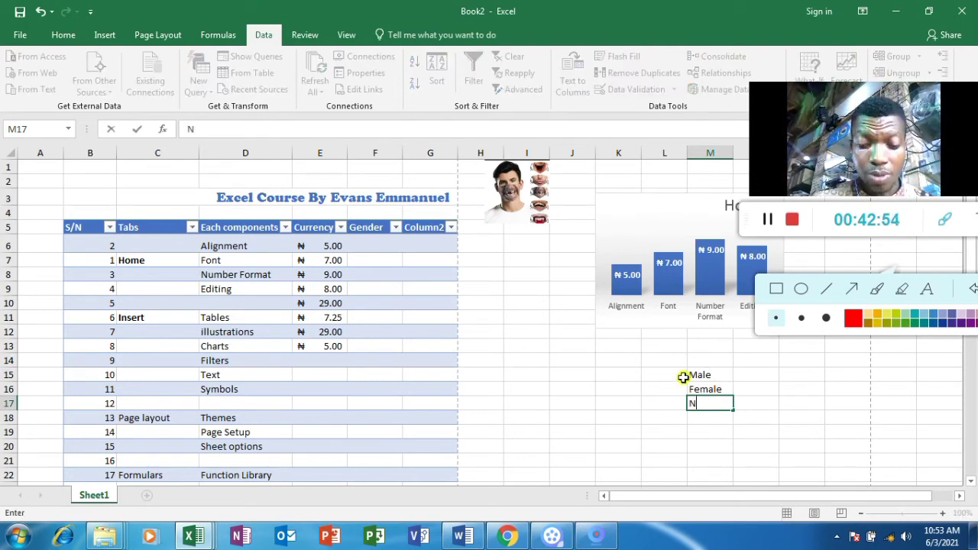
text(Specified)
click(684, 403)
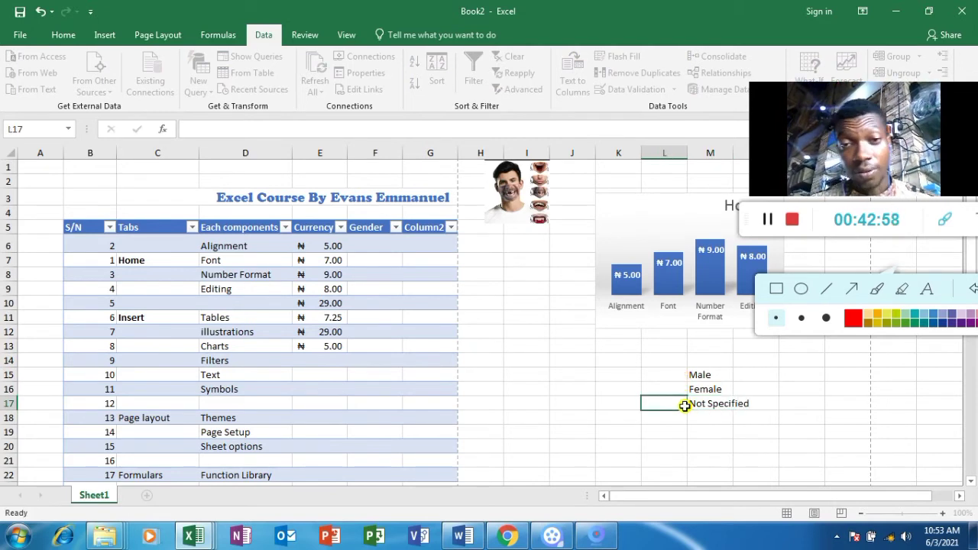
click(383, 249)
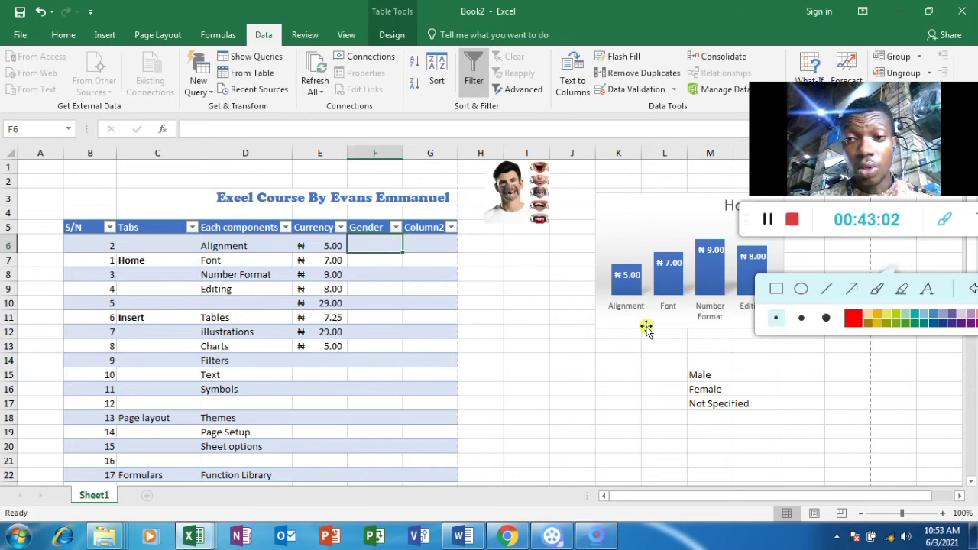
drag(368, 243, 385, 543)
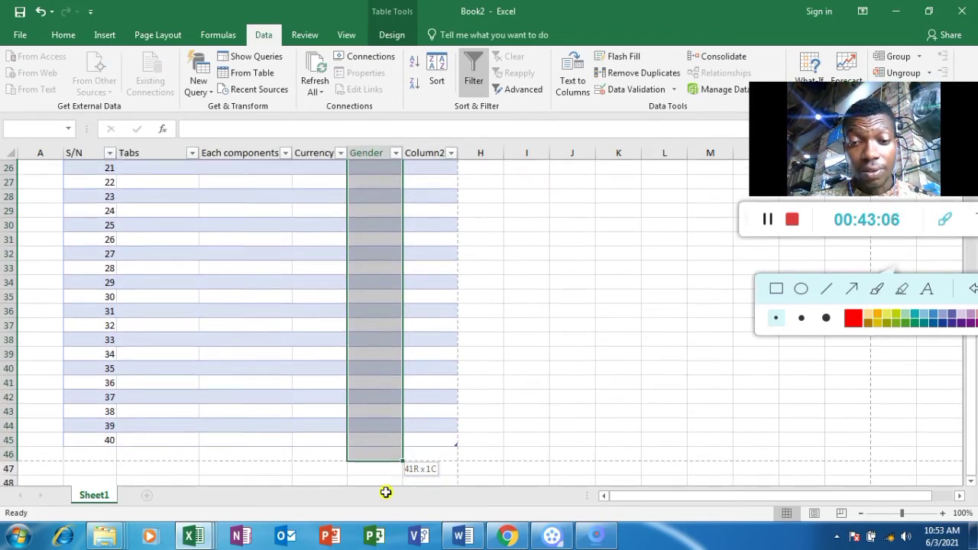
Apply a List validation to F6:F45 using M15:M17 as the source
drag(386, 544, 384, 439)
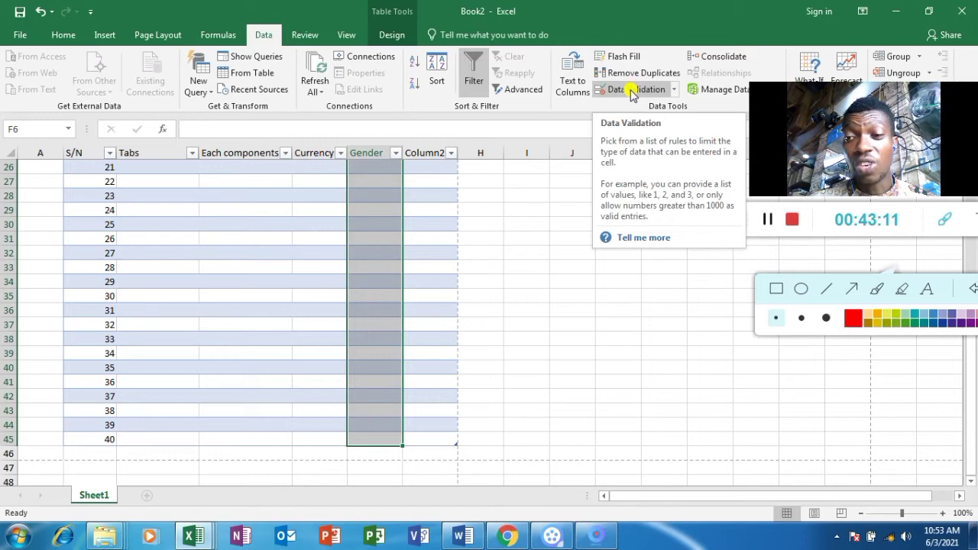
click(633, 90)
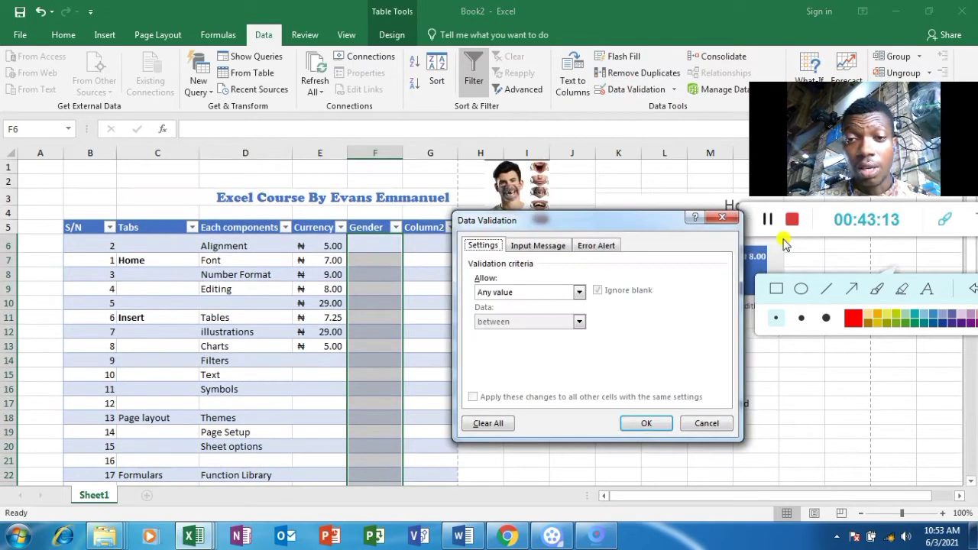
click(580, 291)
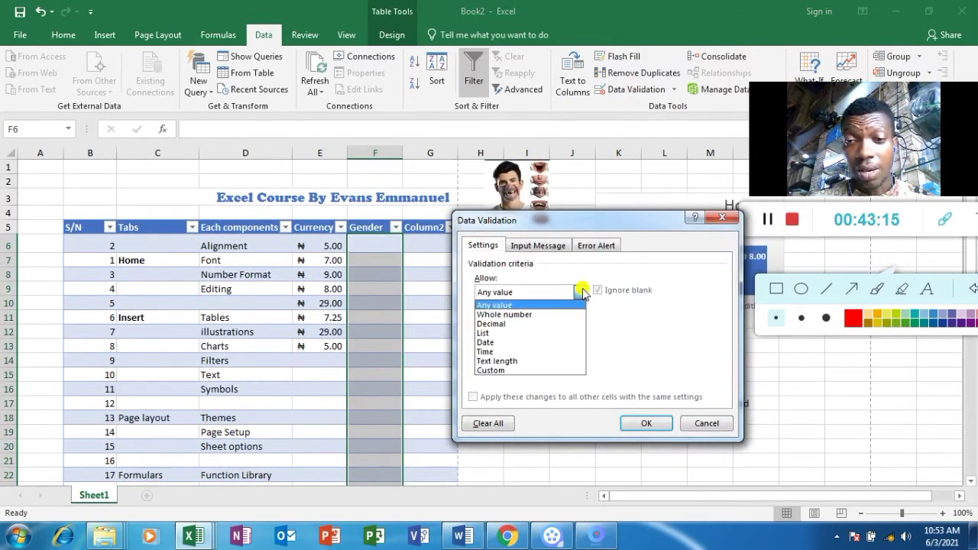
click(505, 334)
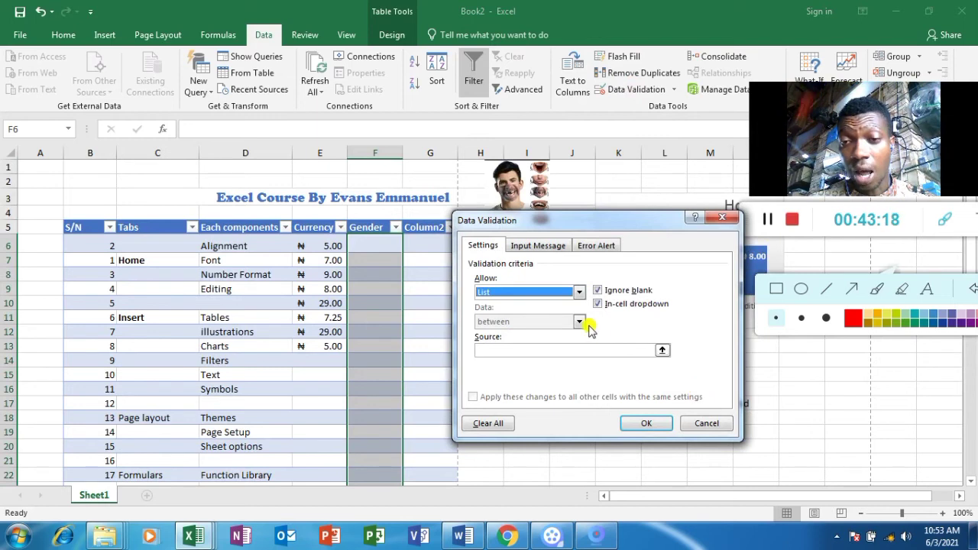
drag(694, 374, 700, 404)
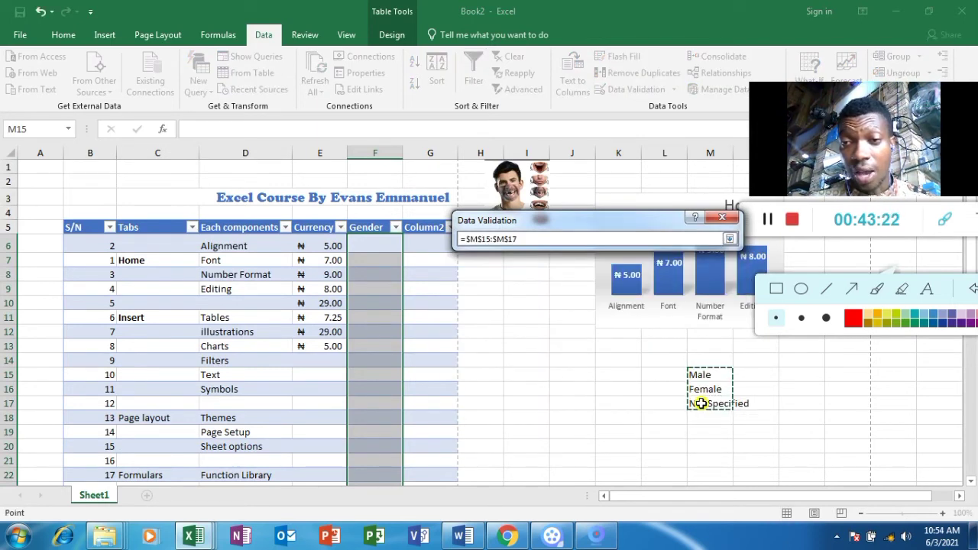
key(Return)
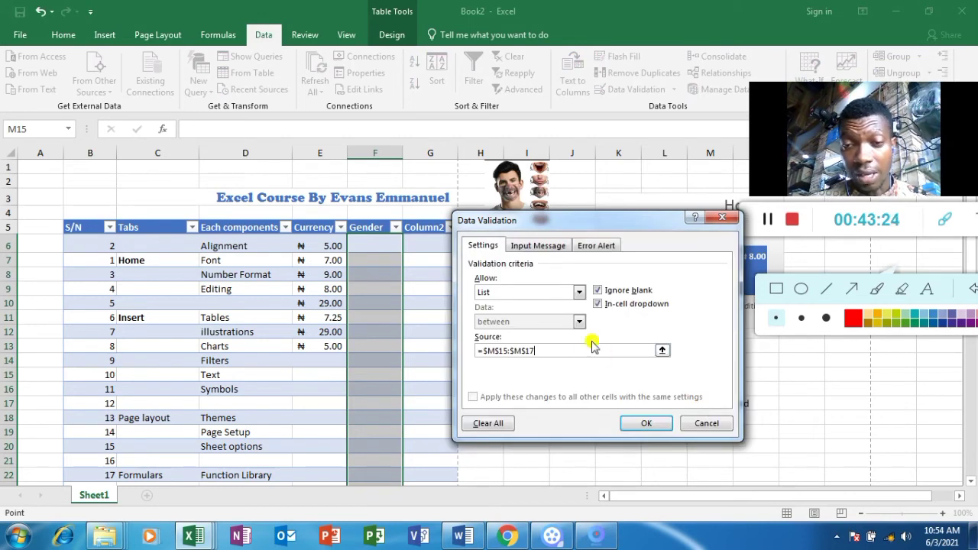
click(646, 424)
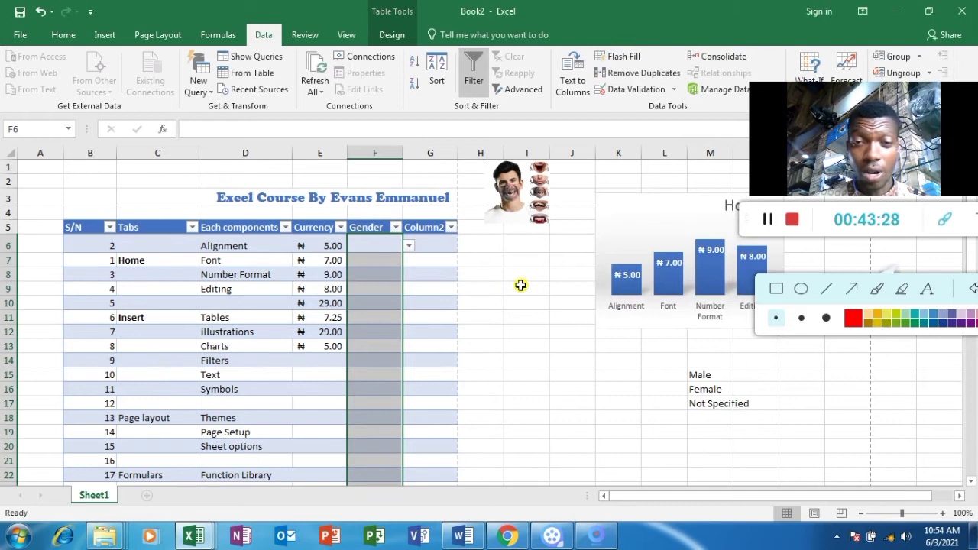
Choose Male from F6's gender dropdown
click(397, 248)
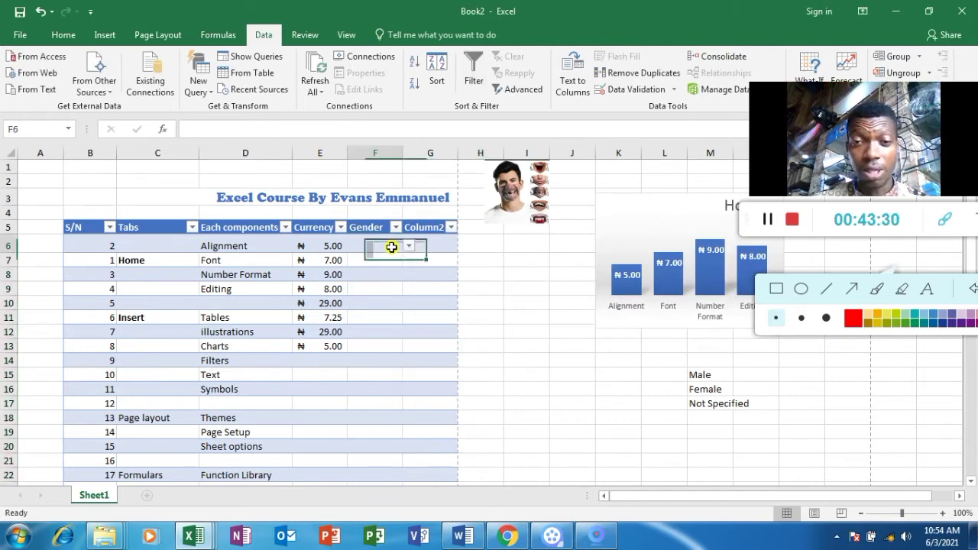
click(407, 248)
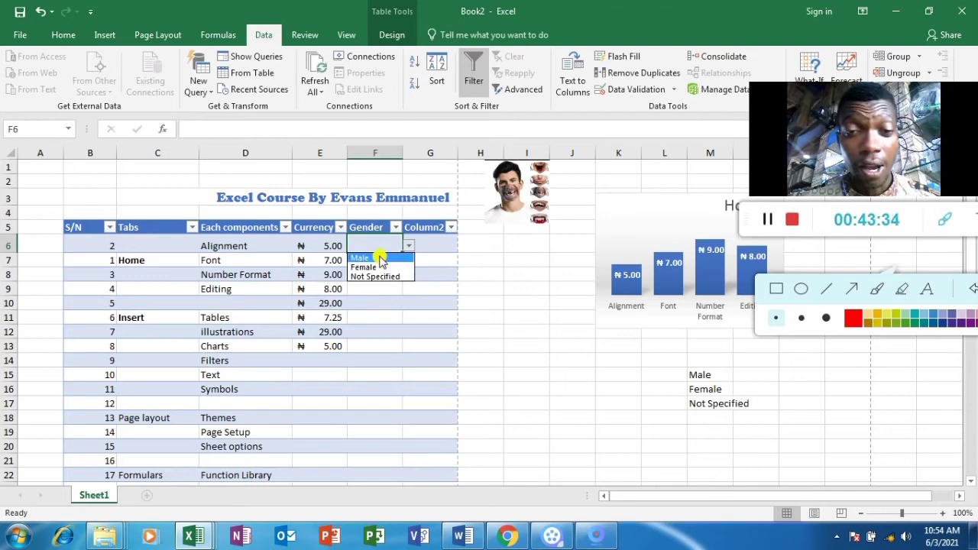
click(375, 258)
Test invalid text 'fswfsfsf' in F7, discard it, and reopen F6's validation settings
click(377, 262)
text(fswfsfsf)
key(Return)
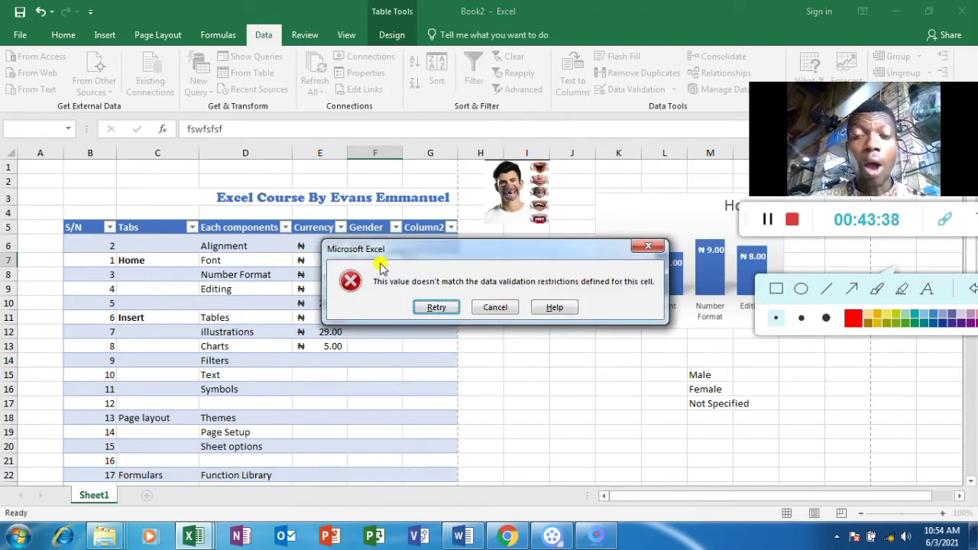
click(498, 309)
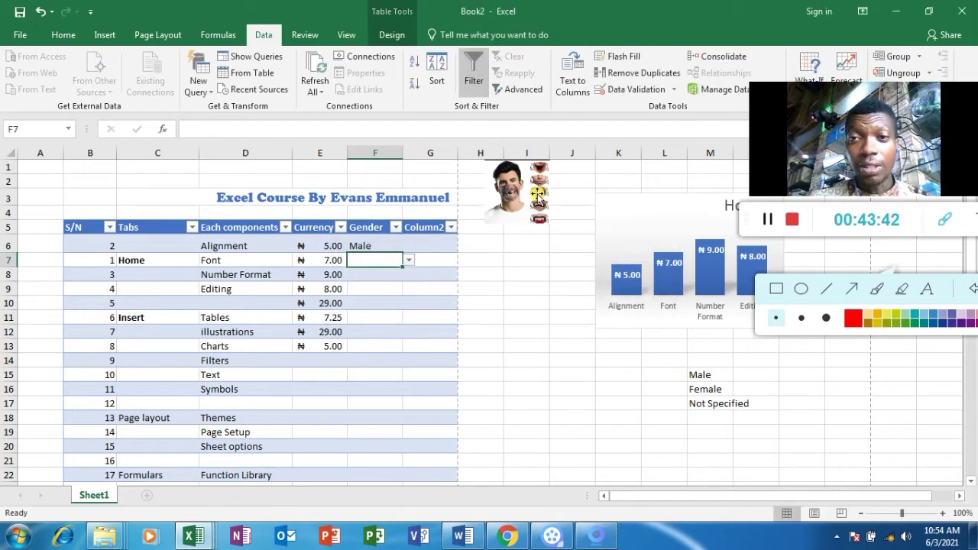
click(364, 246)
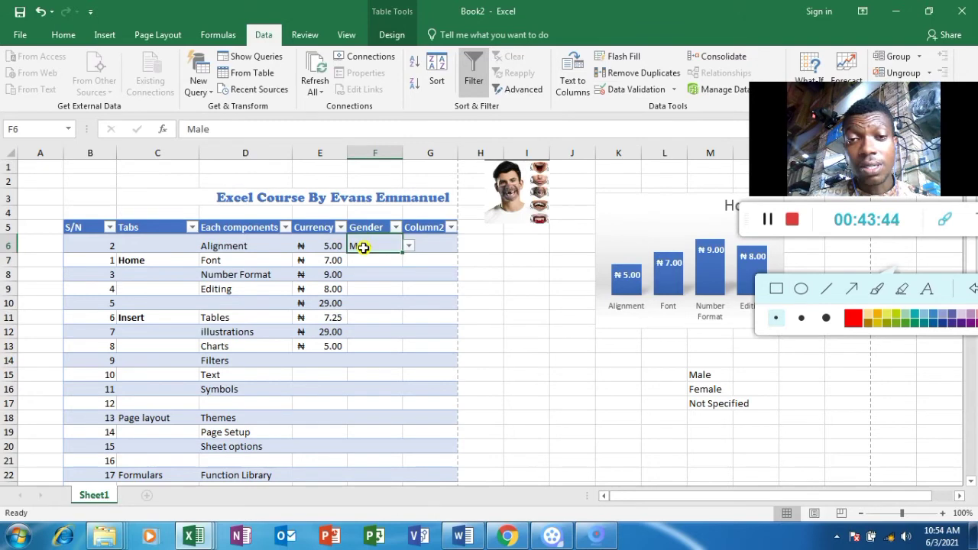
click(670, 90)
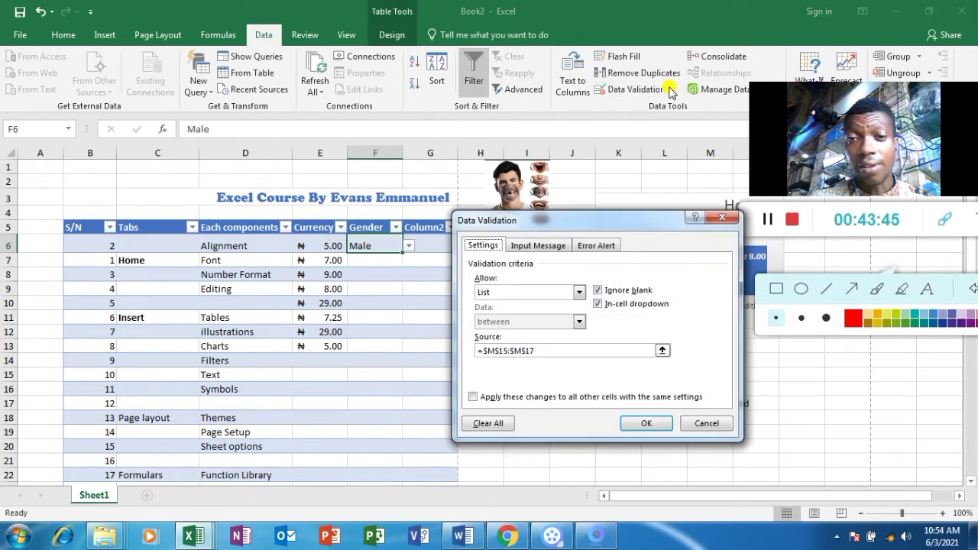
Add the input message titled 'Choose Properly': 'Please Select the appropriate Gender from The Drop Down list'
click(550, 249)
click(515, 308)
text(Choose per)
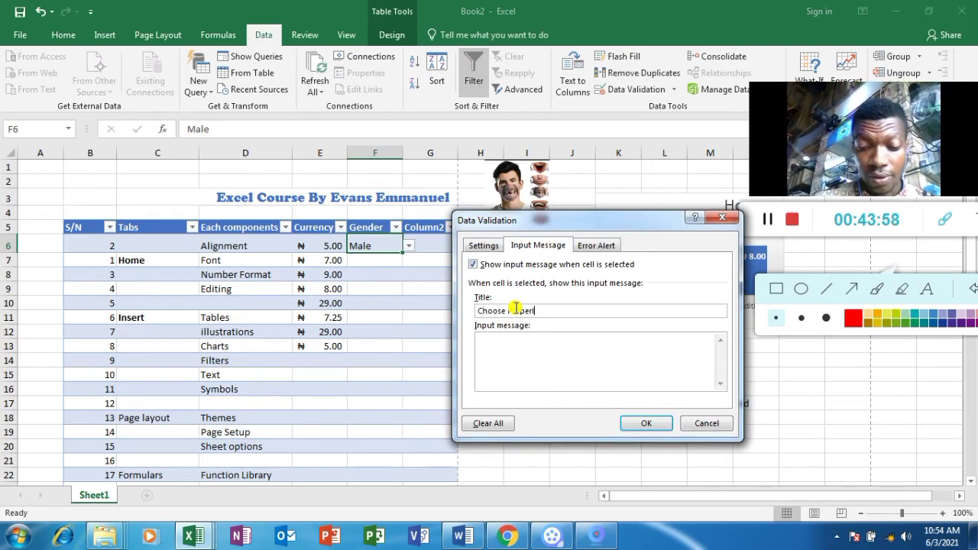
text(y)
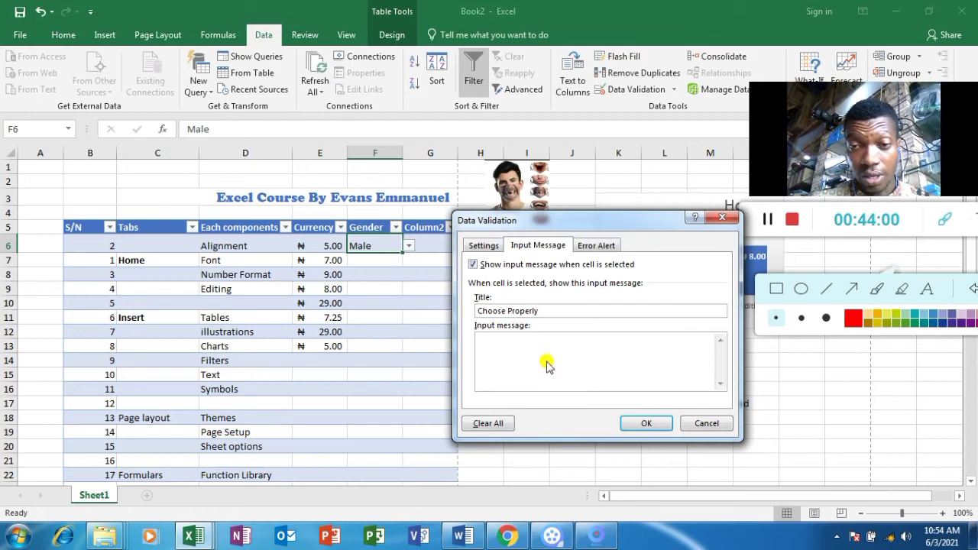
text(Ple)
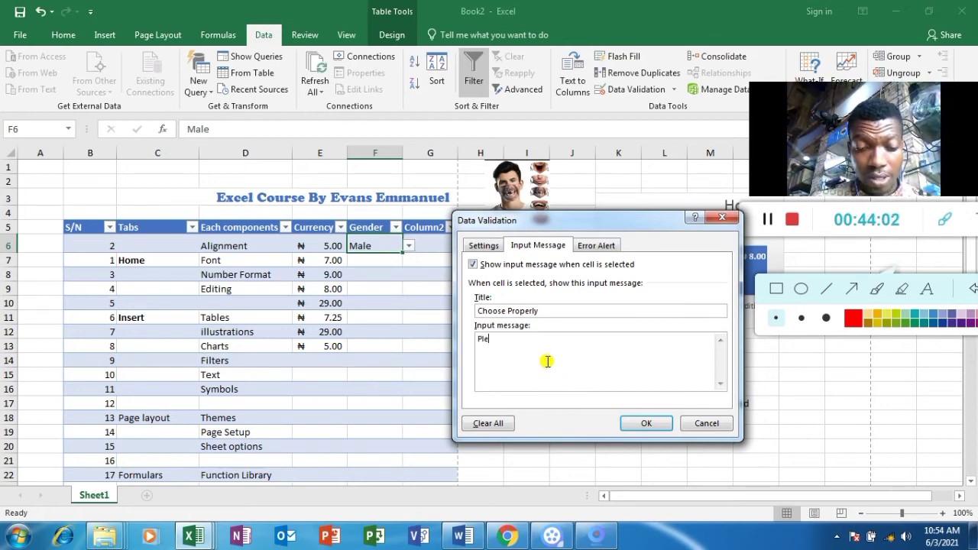
text(e Select the appropriate Gend)
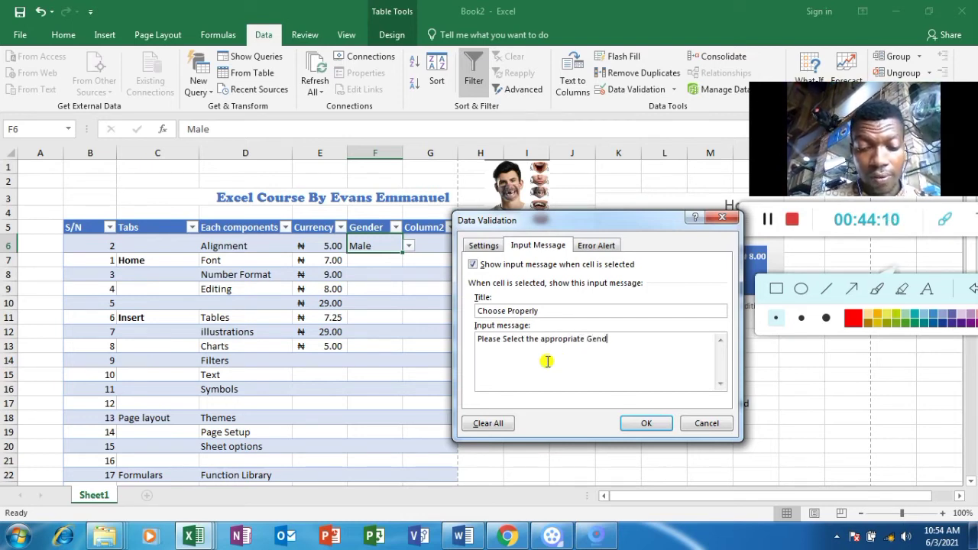
text(from The Drop Down list)
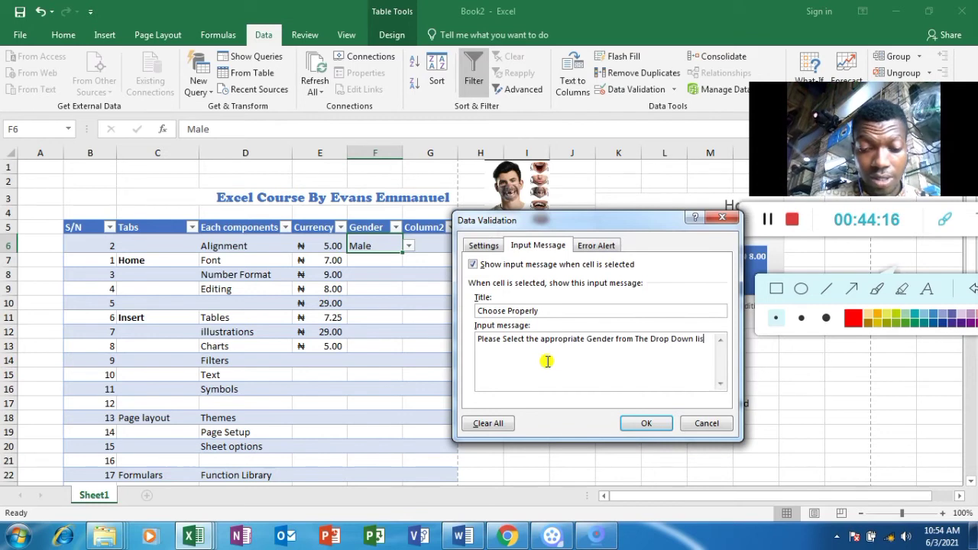
click(643, 423)
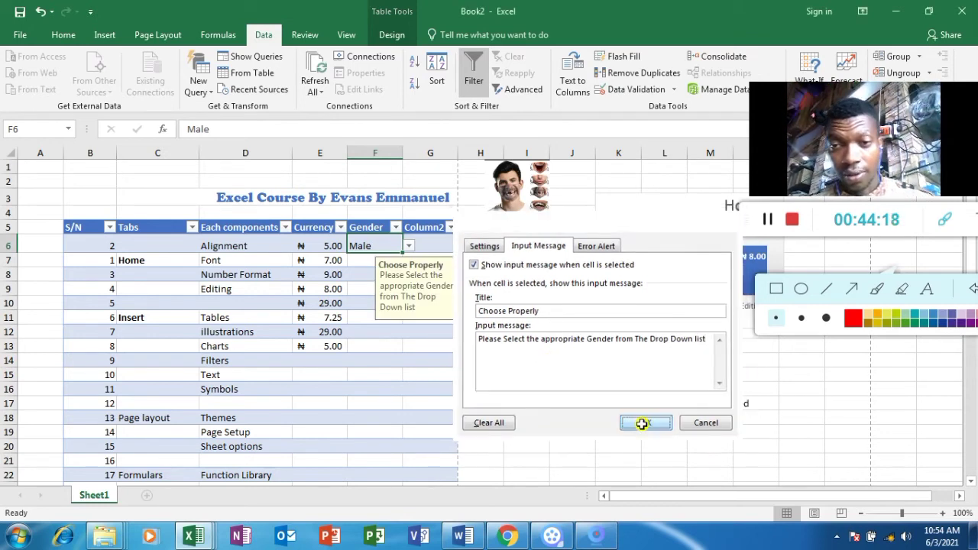
Check that an invalid entry in F7 is rejected and cleared, then reopen validation for F6
click(399, 373)
click(381, 261)
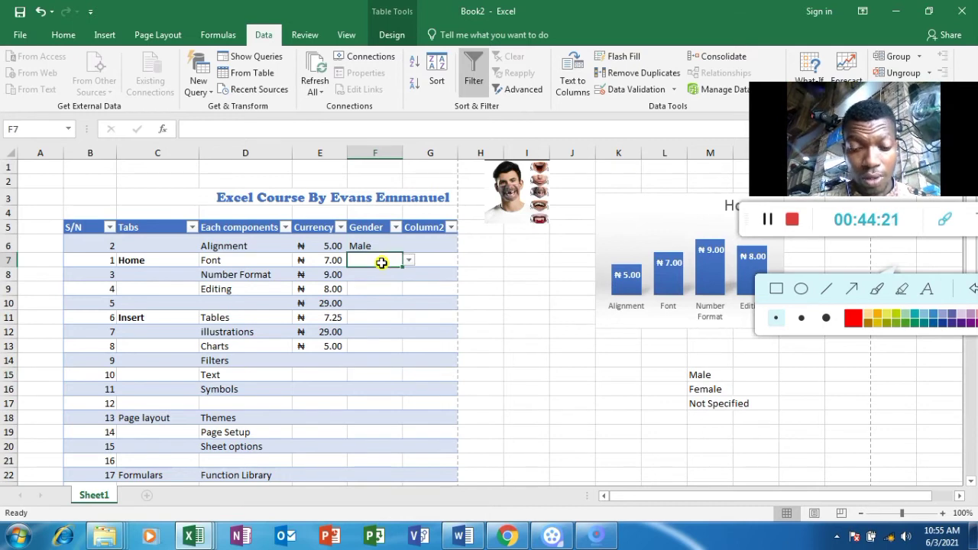
text(gsdgsgs)
key(Return)
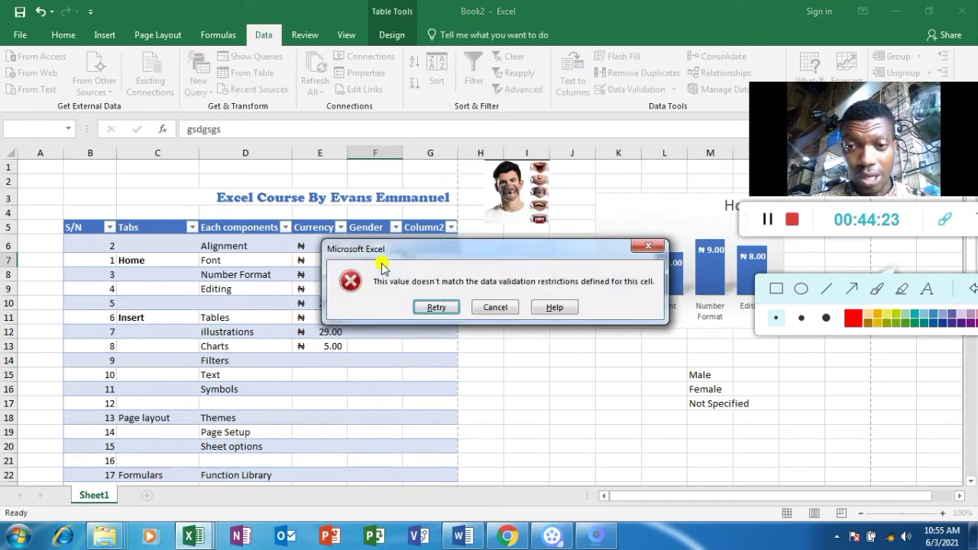
click(497, 306)
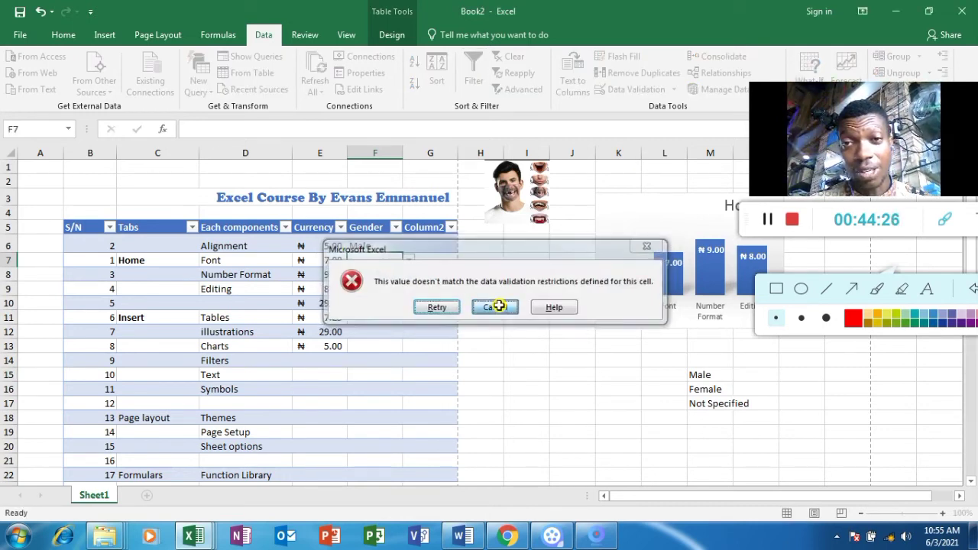
click(369, 242)
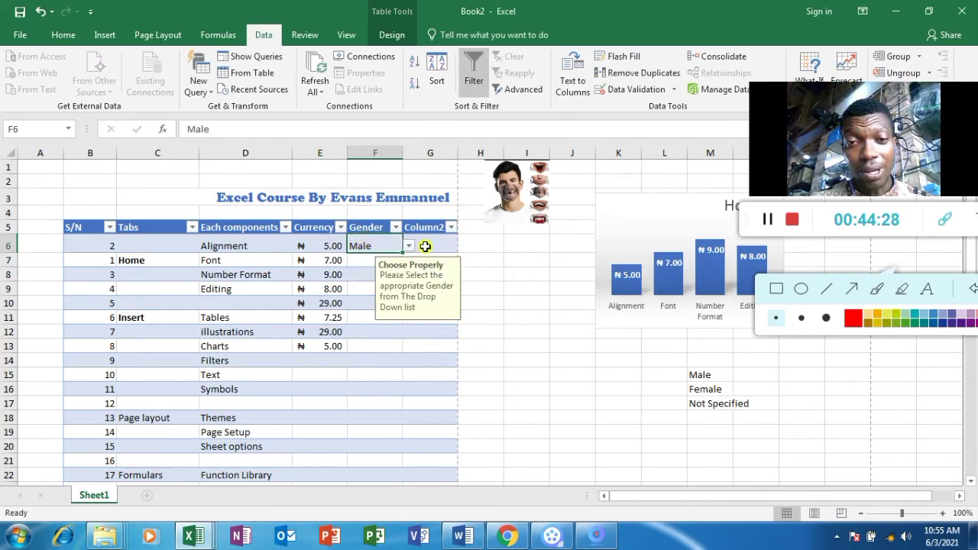
click(636, 90)
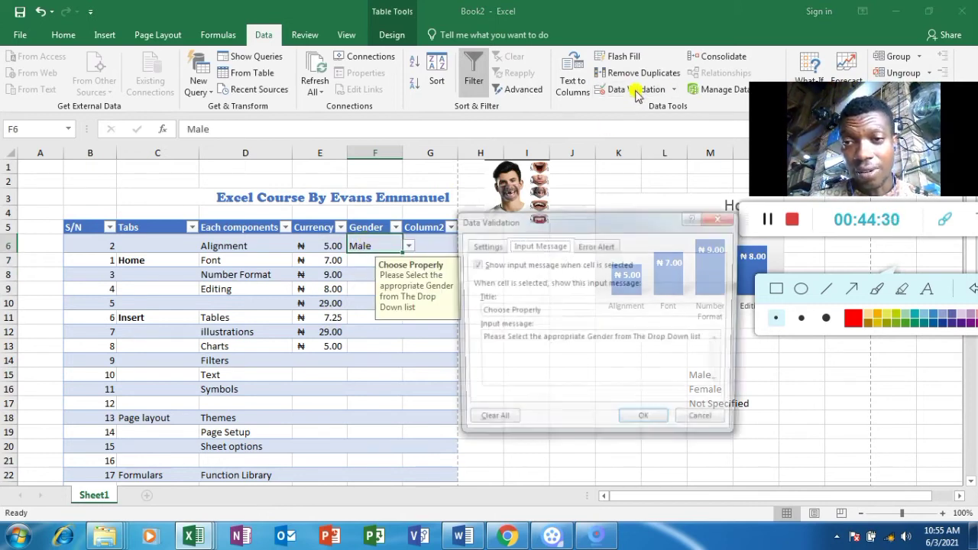
Give F6 a Stop error alert titled 'Choose Appropriately' asking users to pick from the dropdown
click(605, 244)
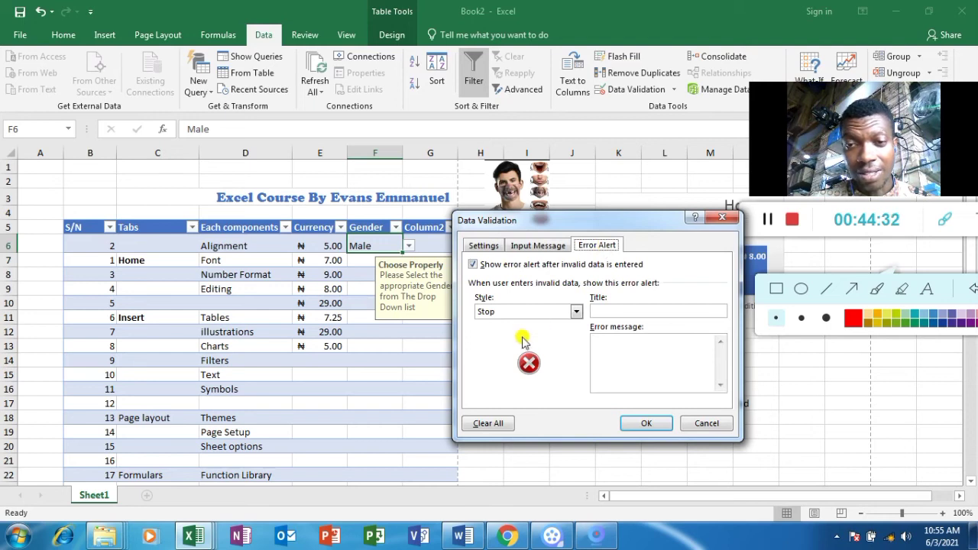
click(576, 312)
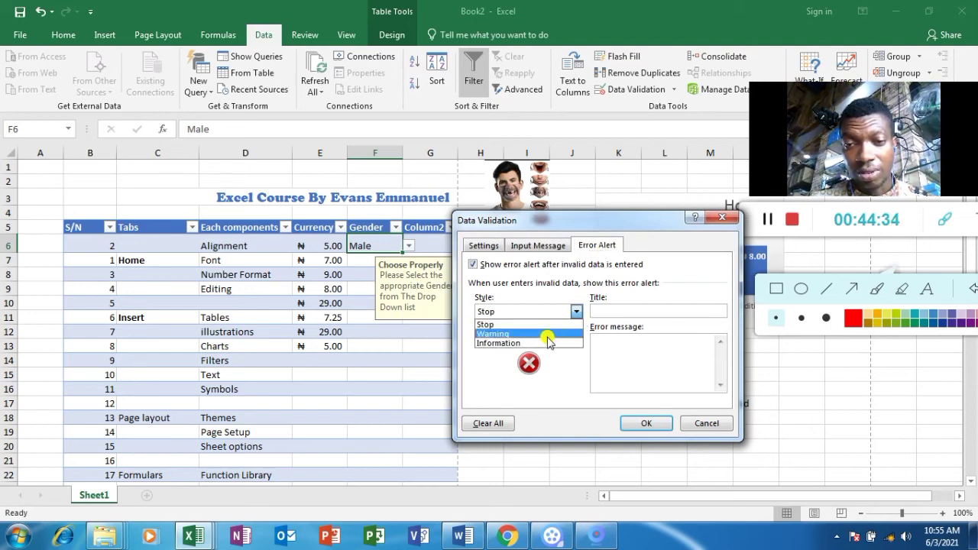
click(561, 324)
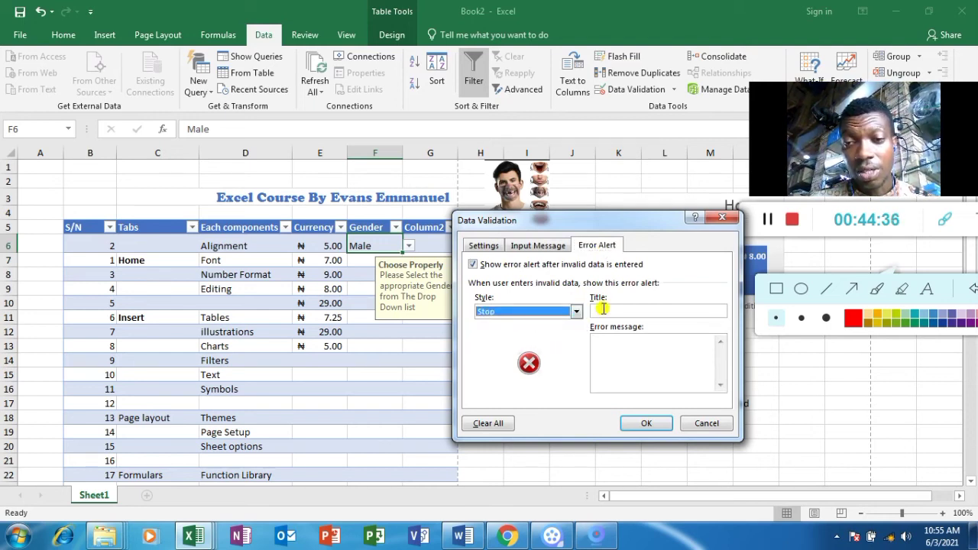
click(603, 311)
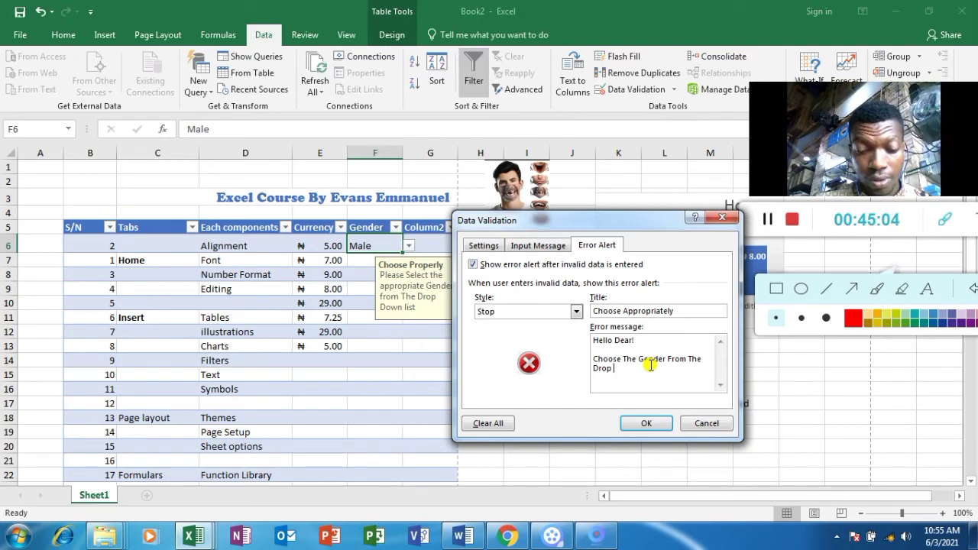
text(n List)
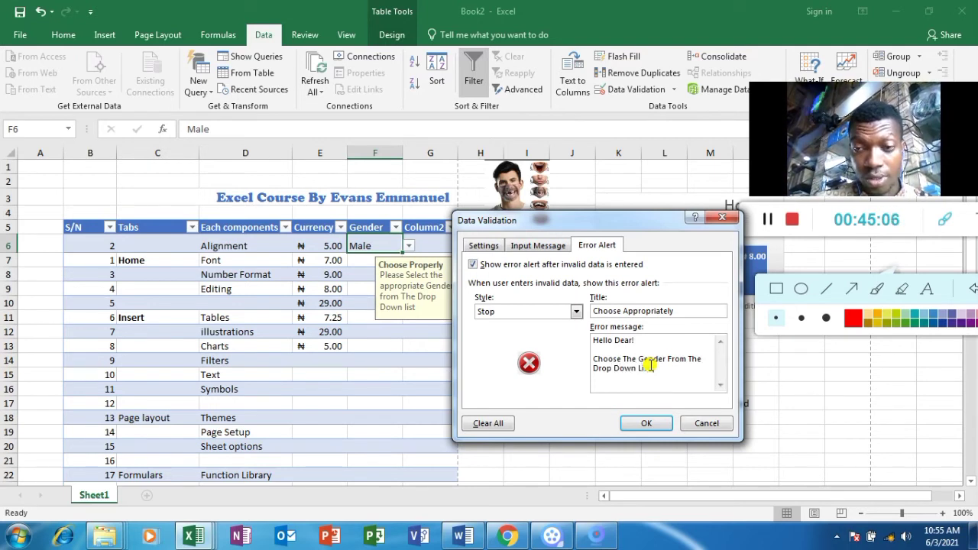
click(648, 424)
click(409, 246)
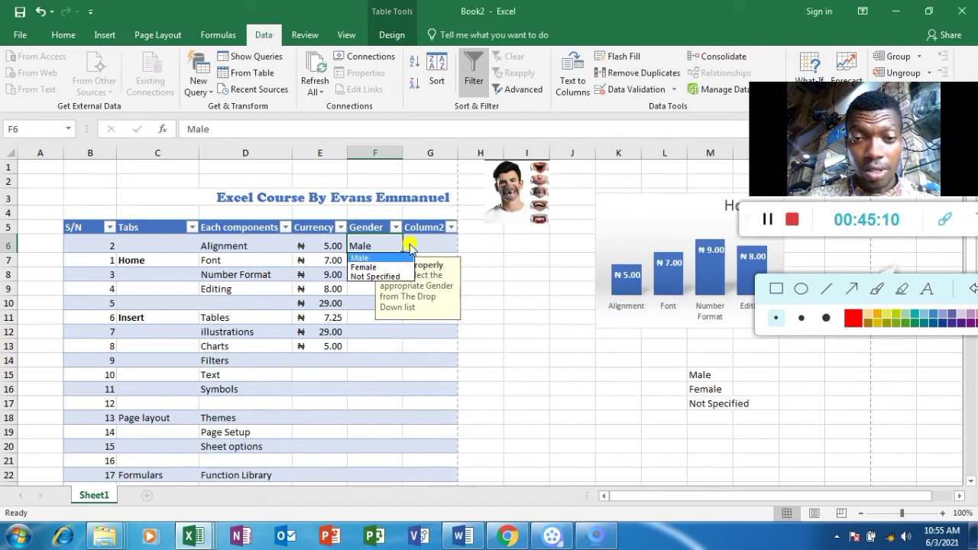
Confirm F7 rejects an invalid entry, then set F7 to Not Specified from its dropdown
click(365, 262)
text(gdgd\)
key(Return)
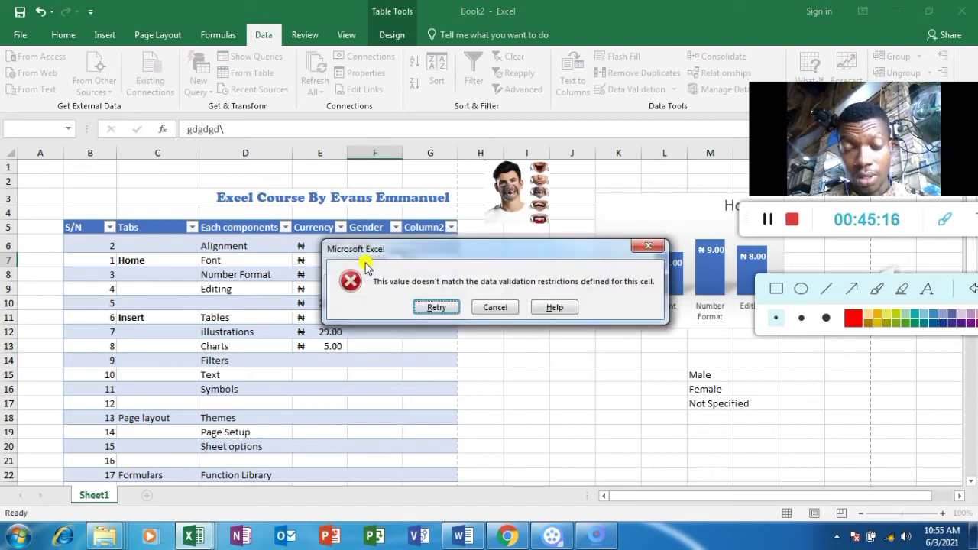
click(494, 308)
click(409, 261)
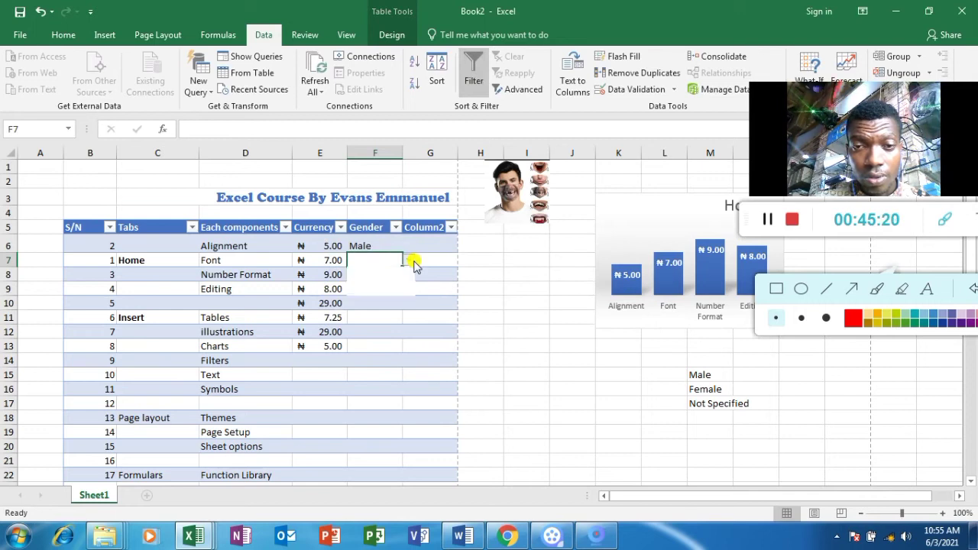
click(382, 291)
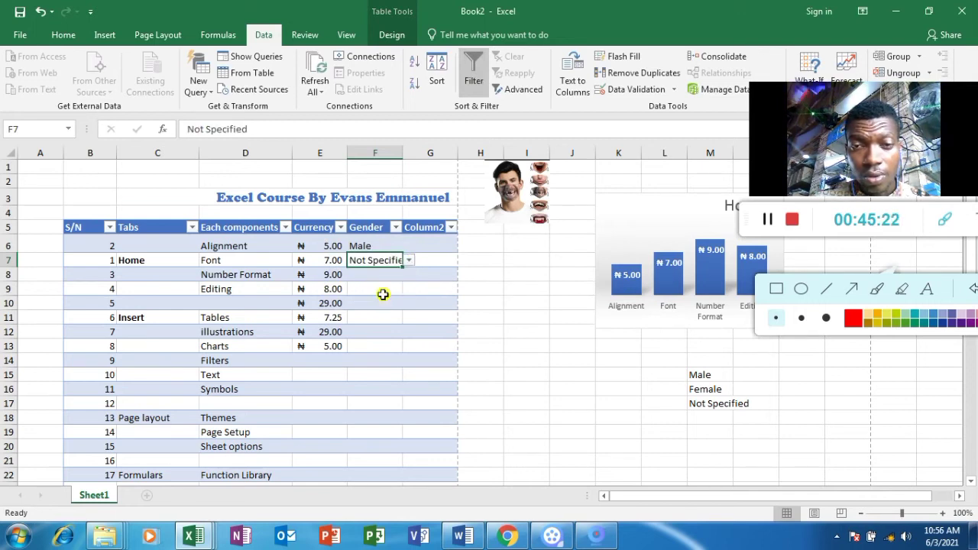
Confirm an invalid entry in F8 is rejected and cleared, leaving validation settings unchanged
click(385, 275)
text(bsbsb)
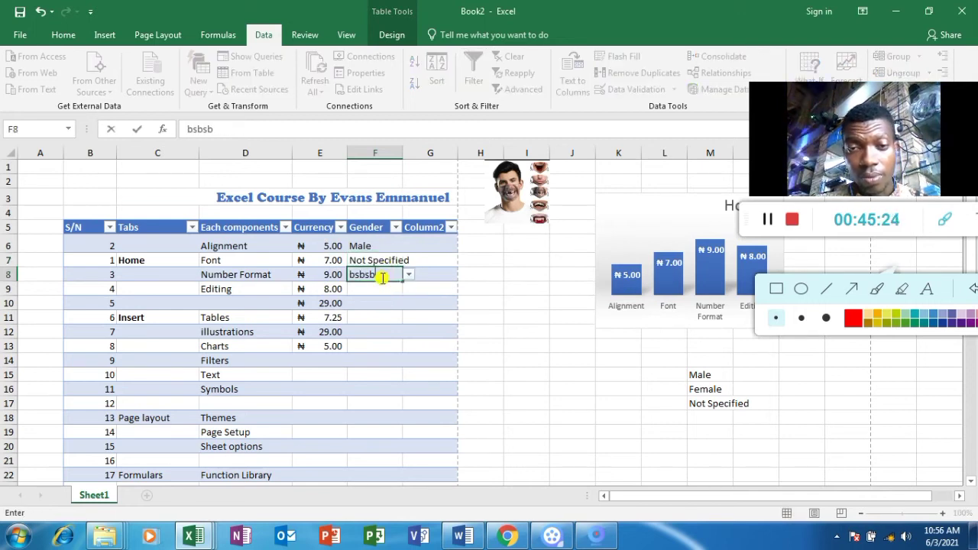
click(375, 287)
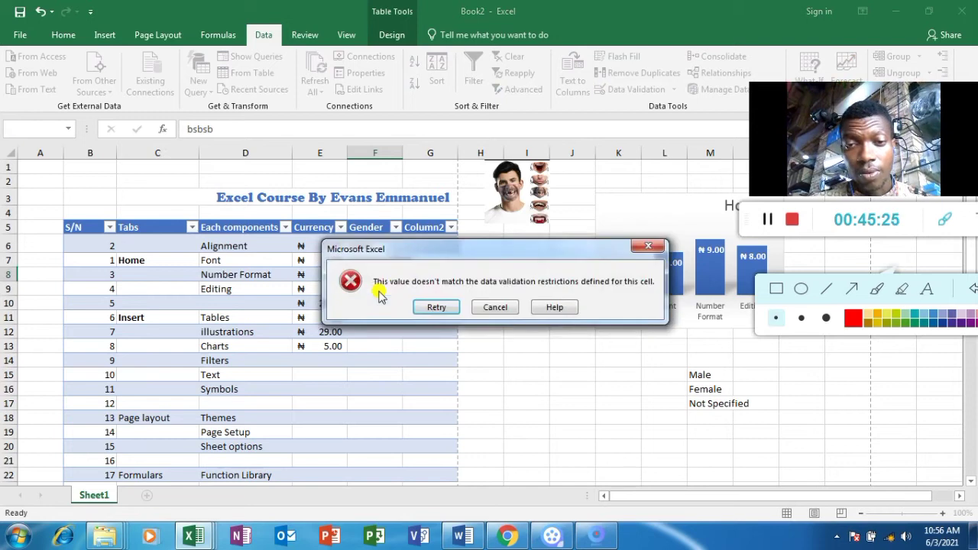
click(504, 308)
click(634, 89)
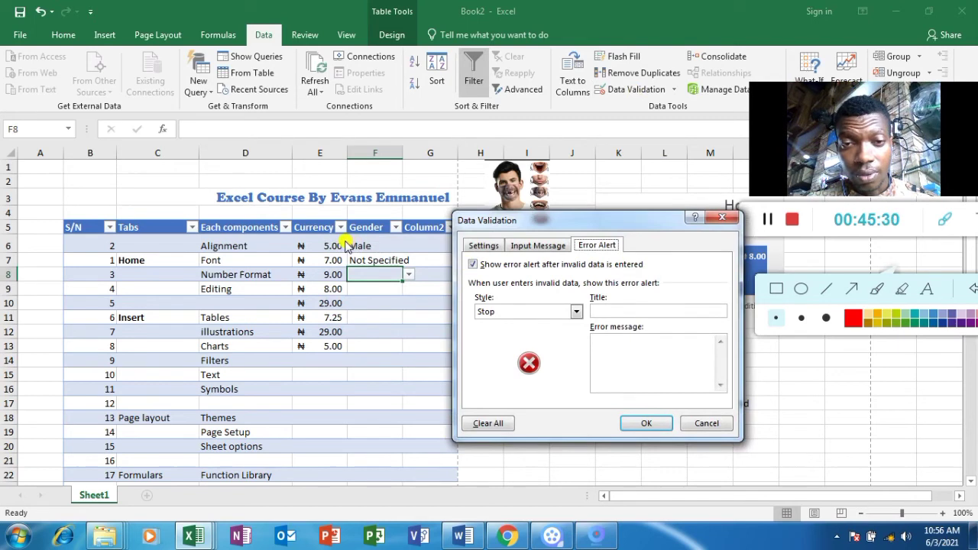
key(Escape)
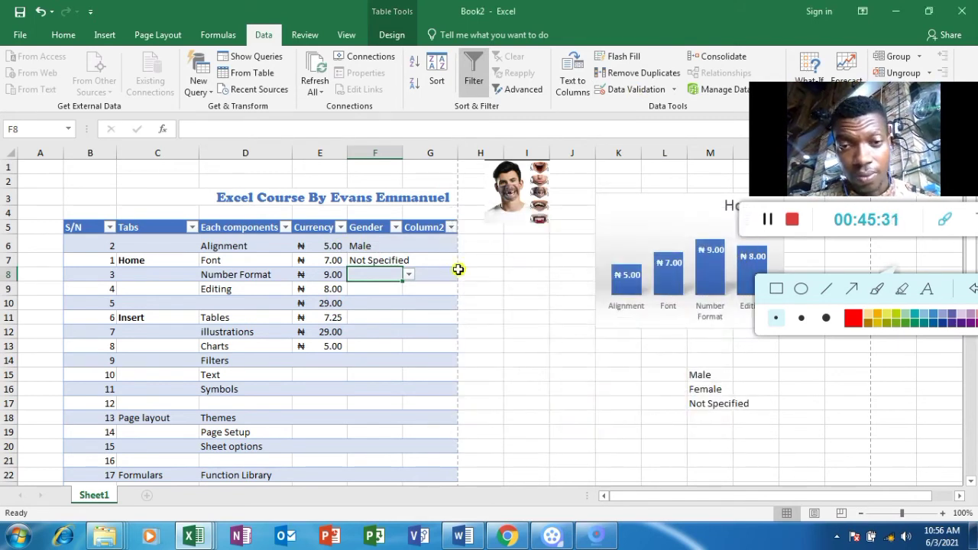
click(385, 243)
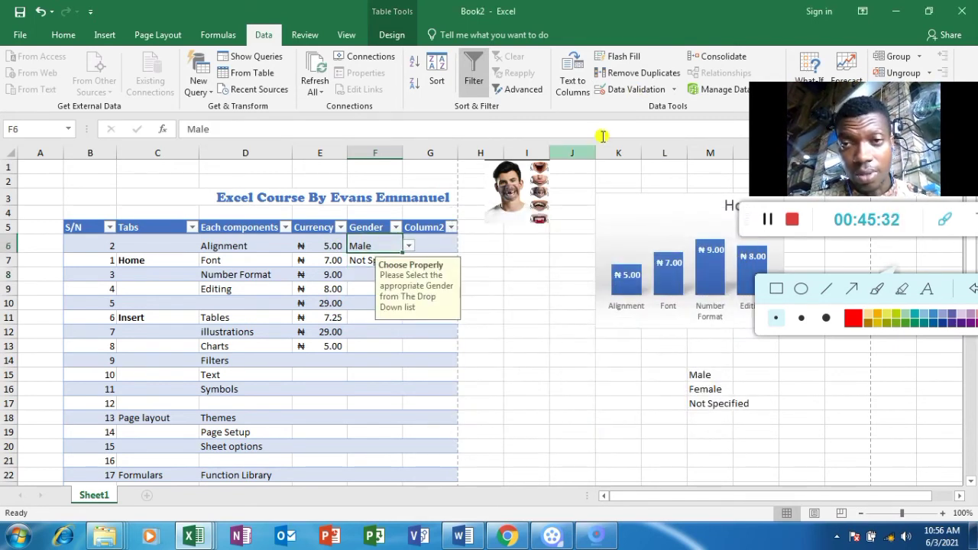
Copy the error alert message text from F6's validation settings
click(654, 92)
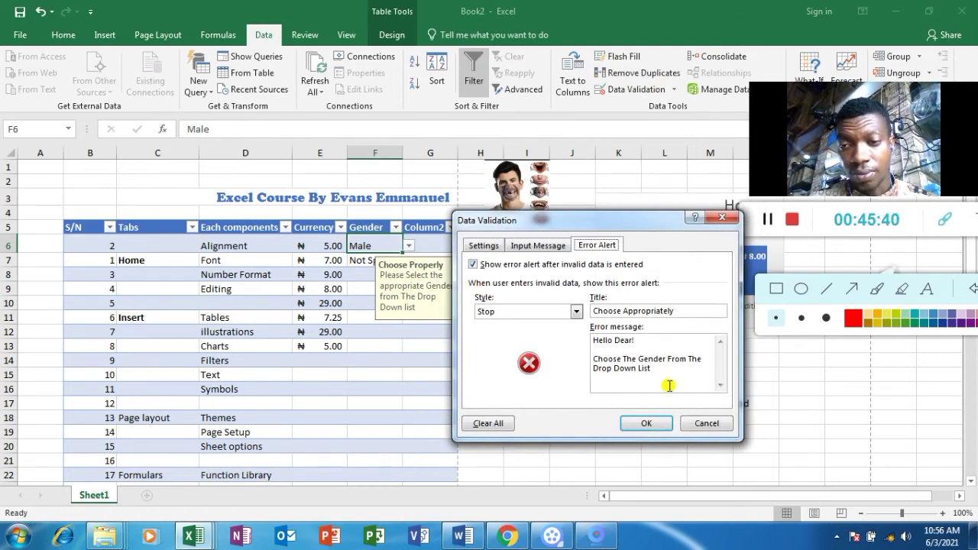
drag(654, 377, 612, 331)
key(ctrl+c)
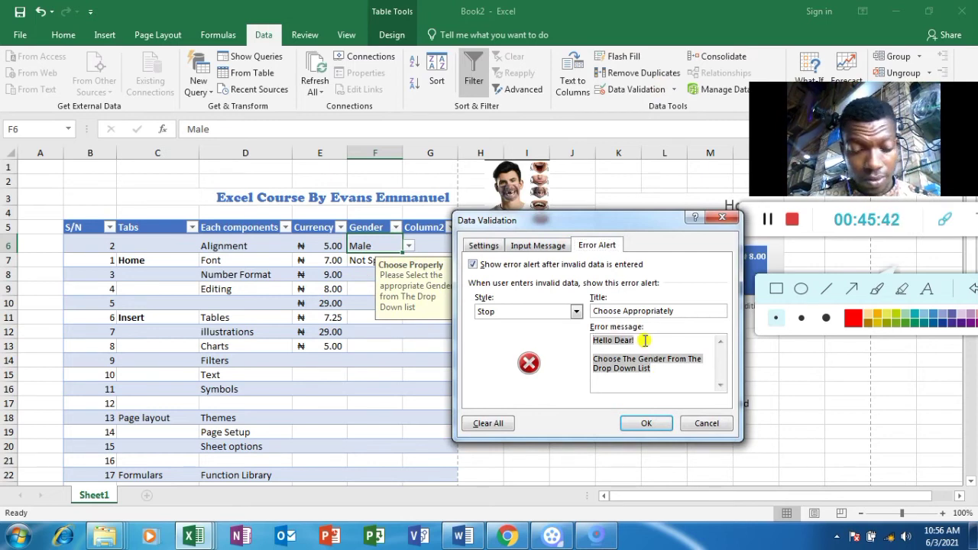
click(687, 425)
Open Data Validation for the whole Gender range F6:F45, erasing the mixed settings
mouse_move(377, 240)
mouse_down()
mouse_move(377, 544)
mouse_move(382, 456)
mouse_up()
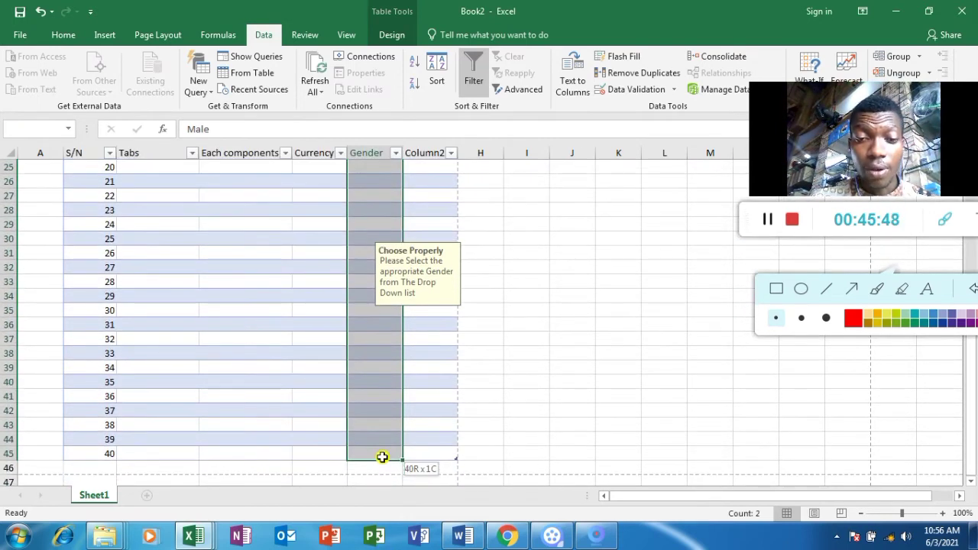
click(632, 92)
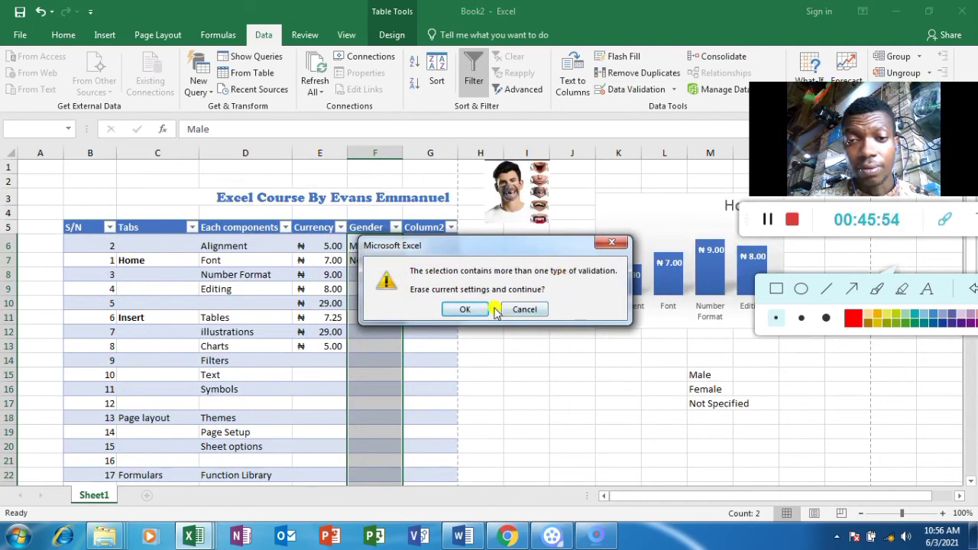
click(467, 308)
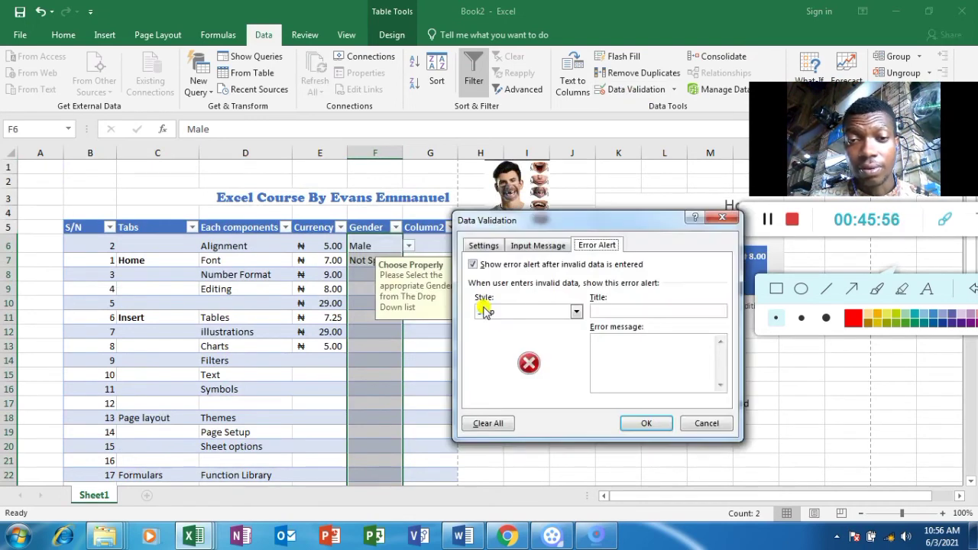
Give the whole Gender column an Information-style error alert with the pasted message
click(628, 352)
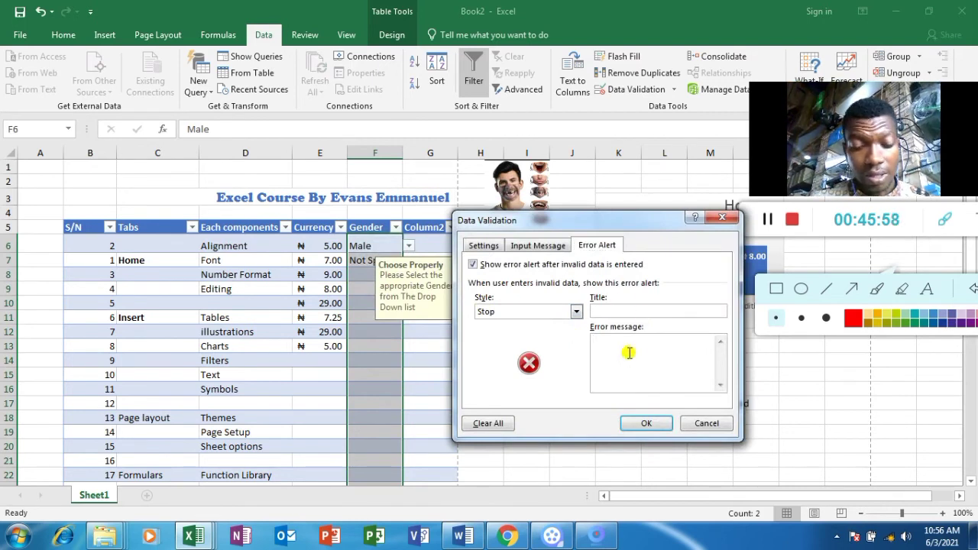
key(ctrl+v)
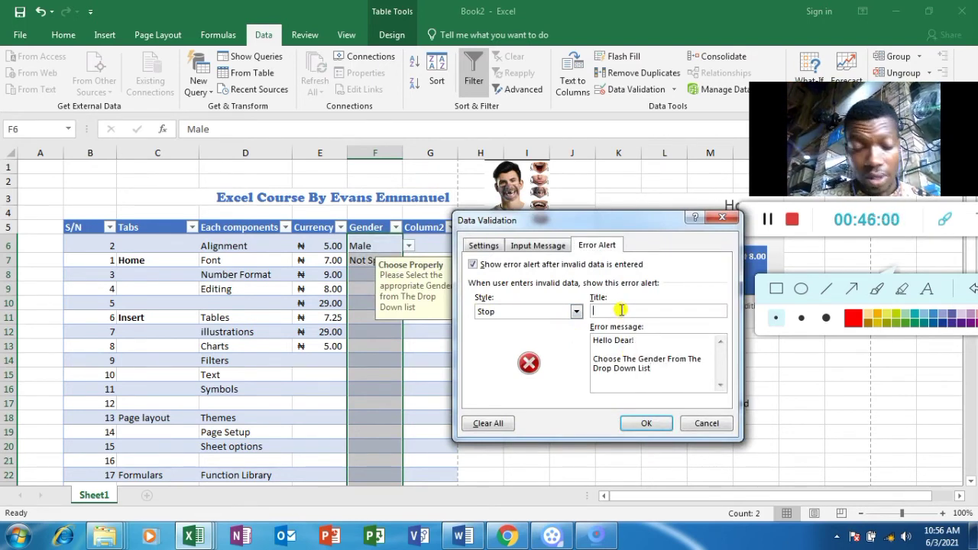
text(Choo)
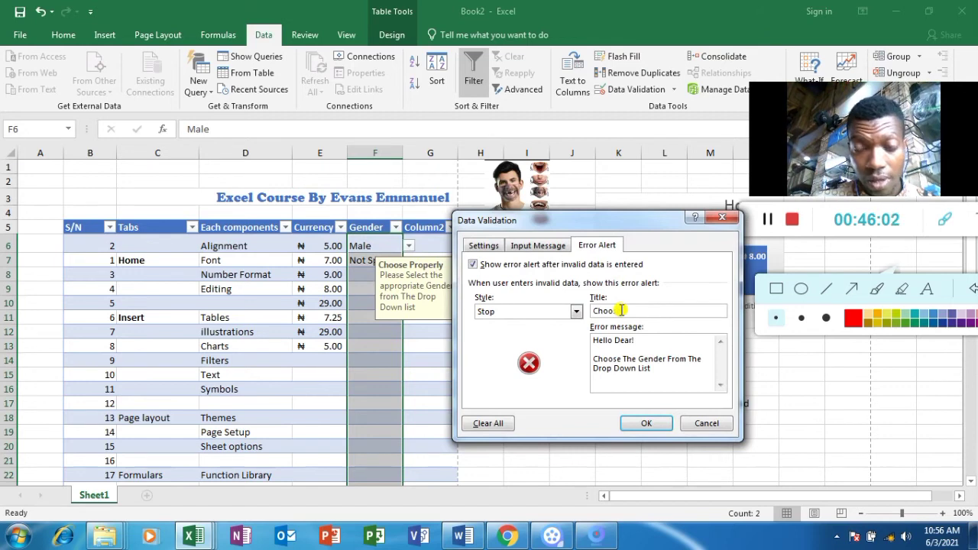
text(iately)
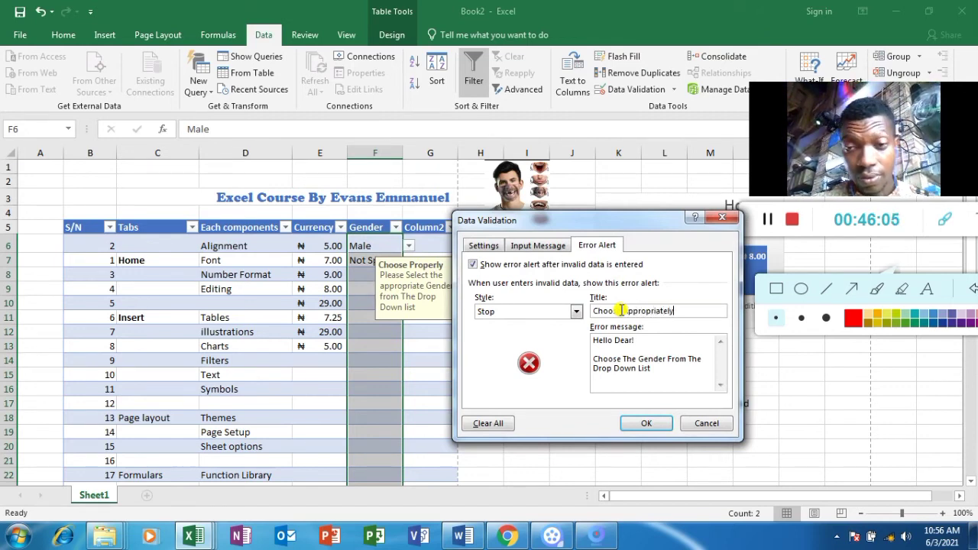
click(576, 310)
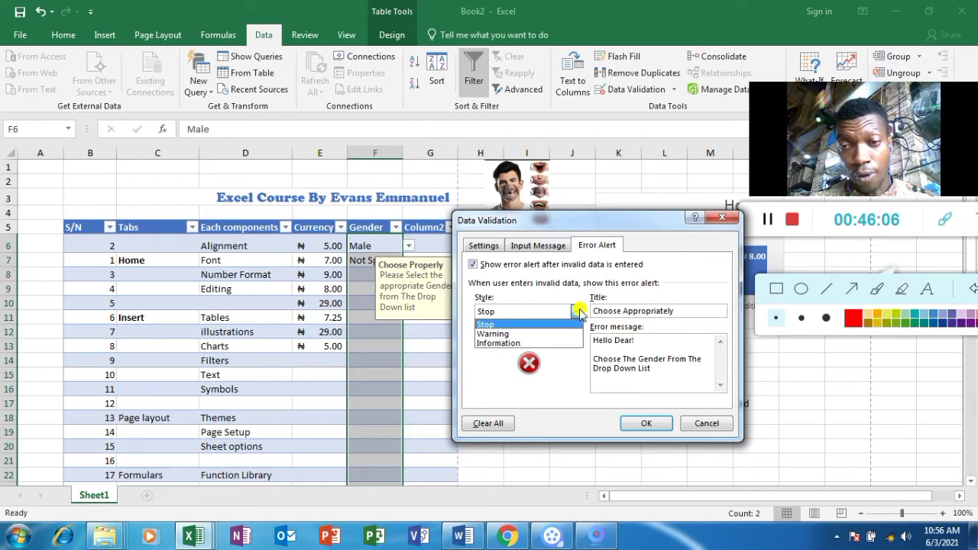
click(515, 344)
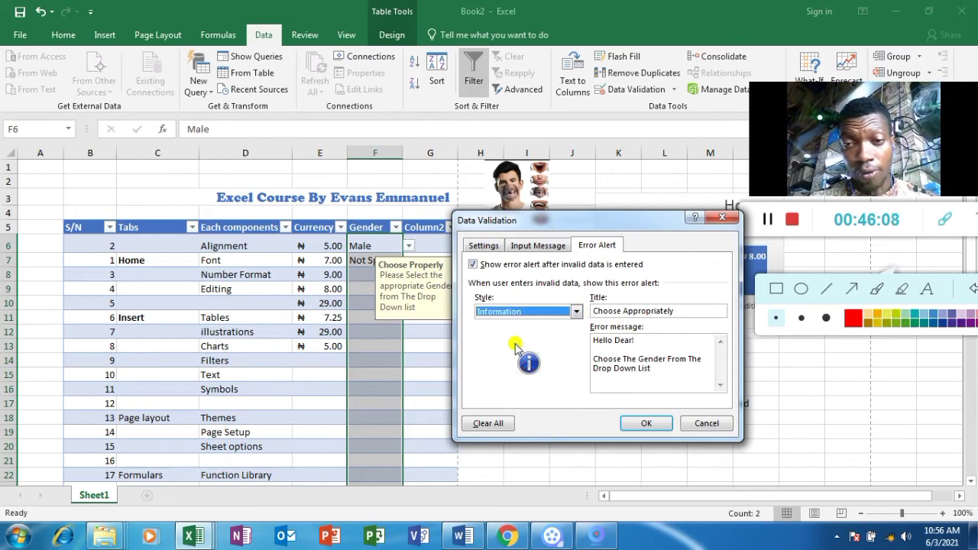
click(640, 426)
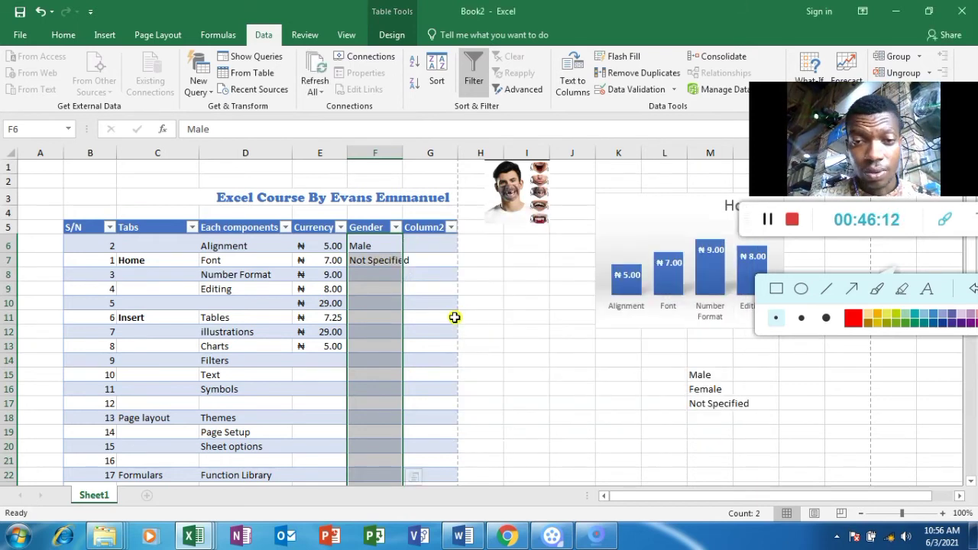
Test F8 with 'hdhdh', then 'gagaga', which the Information alert lets through
click(382, 278)
text(hdhdh)
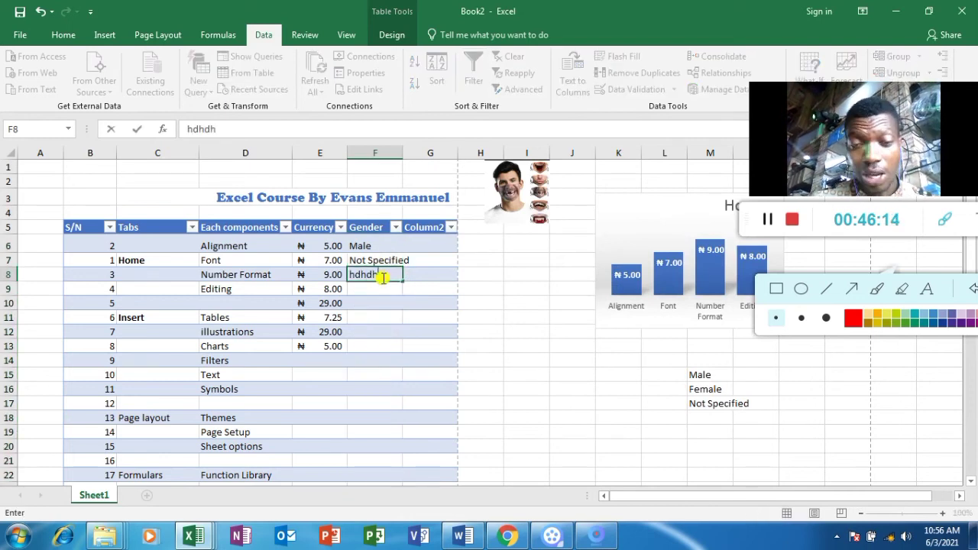
key(Return)
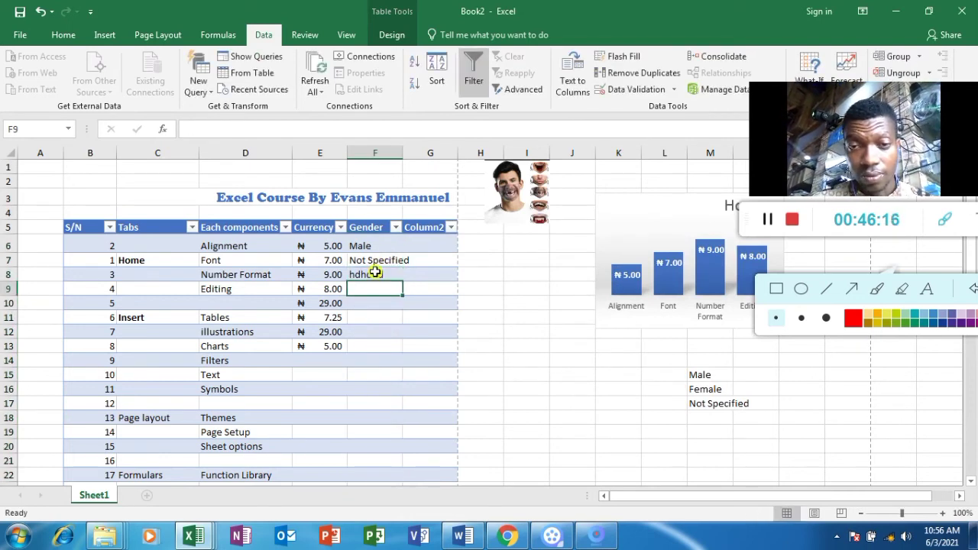
click(375, 273)
text(gagaga)
click(371, 318)
click(375, 275)
click(379, 248)
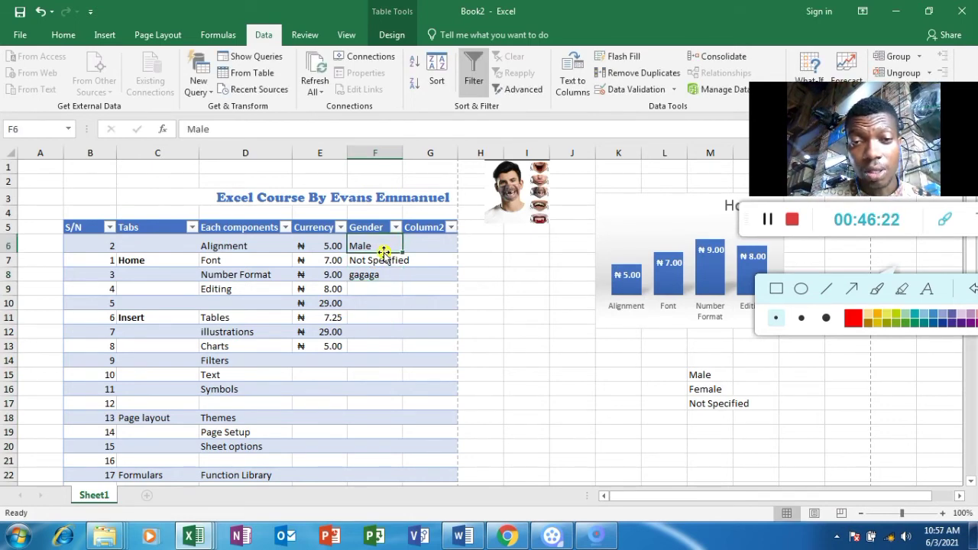
Start a List validation setup, then cancel it before choosing a source range
click(634, 88)
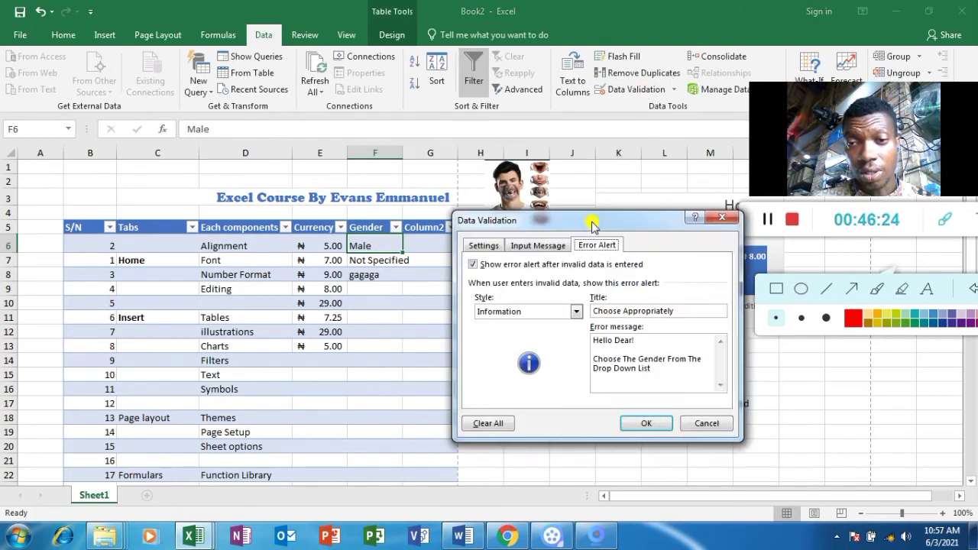
click(492, 247)
click(579, 294)
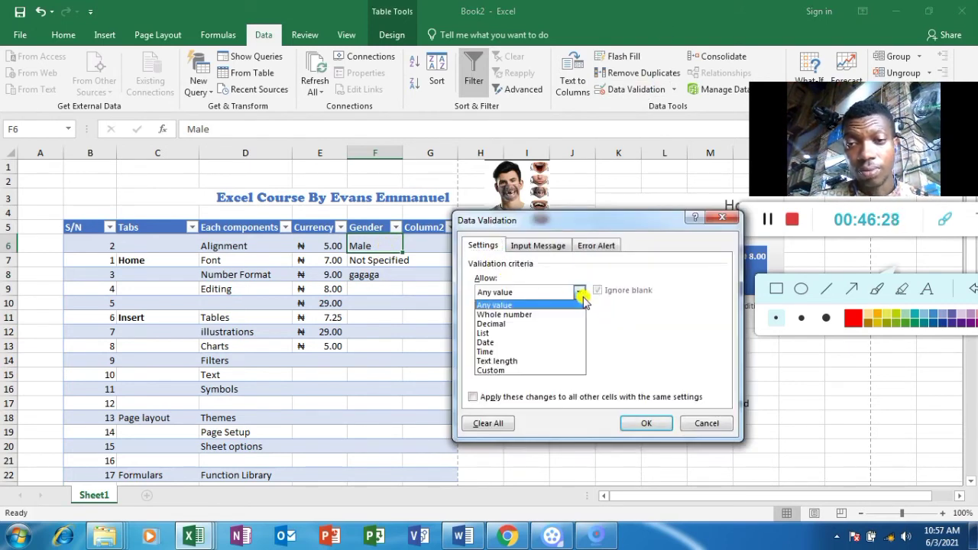
click(487, 333)
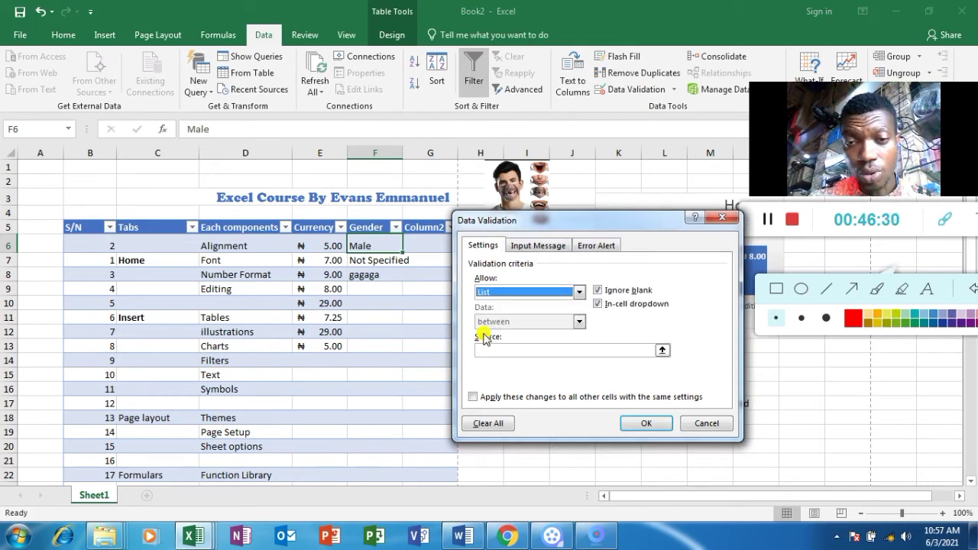
click(663, 350)
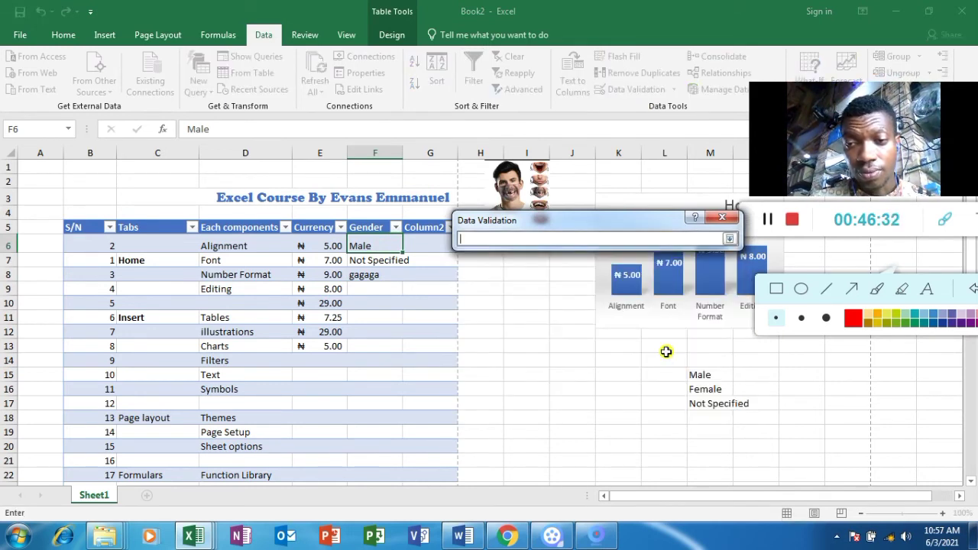
key(Escape)
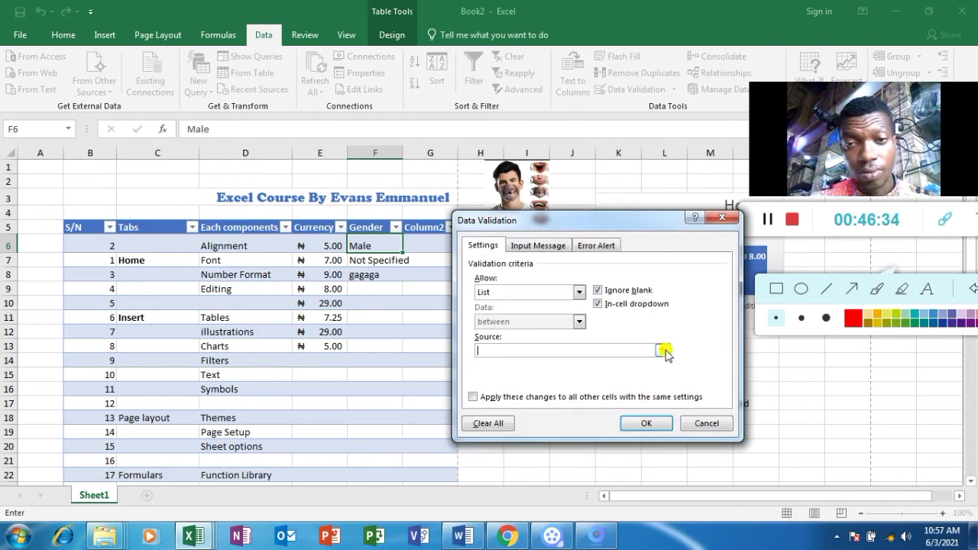
key(Escape)
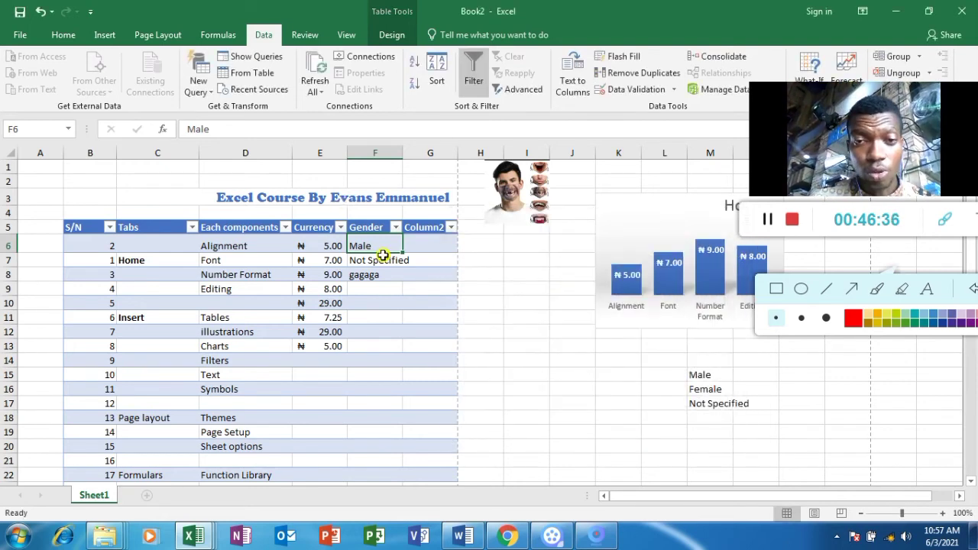
Apply List validation with source $M$15:$M$17 (Male, Female, Not Specified) to Gender cells F6 downward
drag(381, 249, 387, 547)
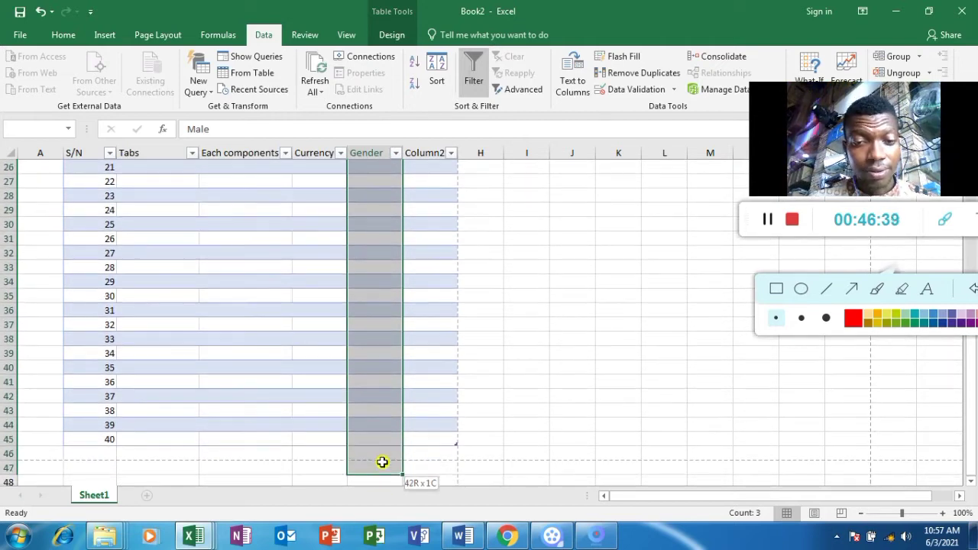
drag(382, 480, 381, 443)
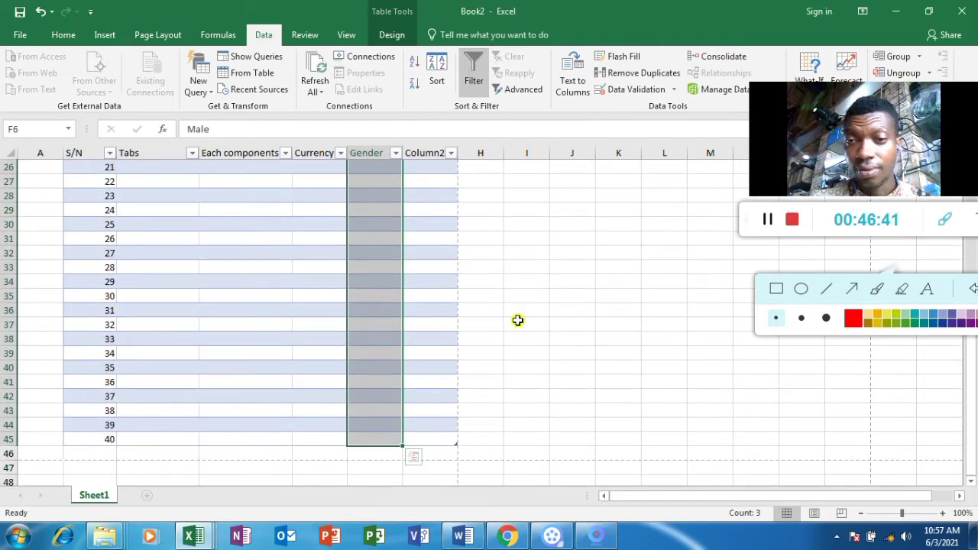
click(615, 90)
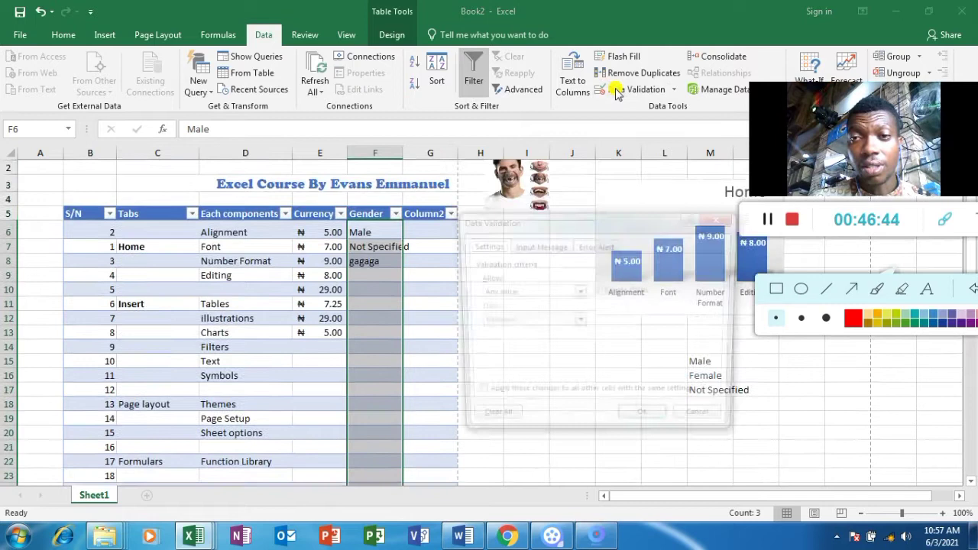
click(578, 292)
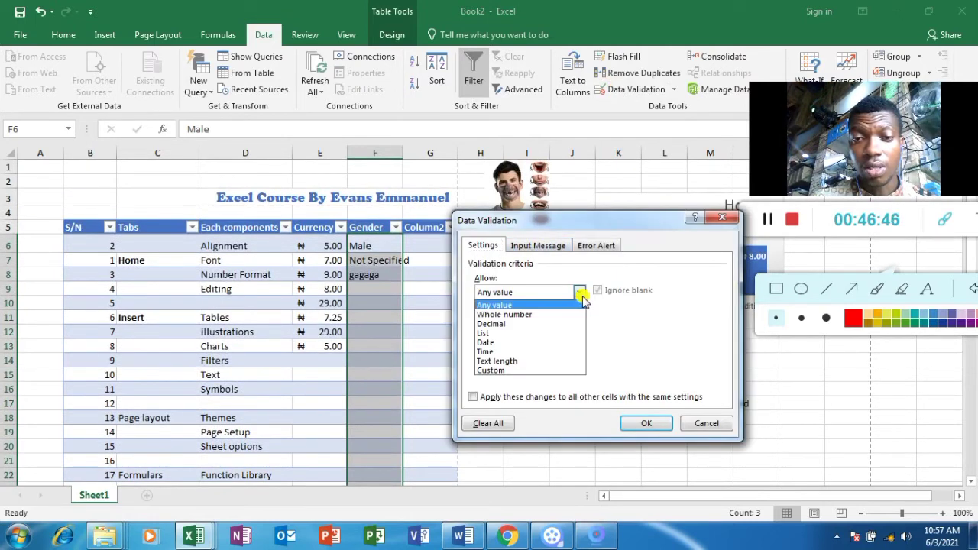
click(508, 335)
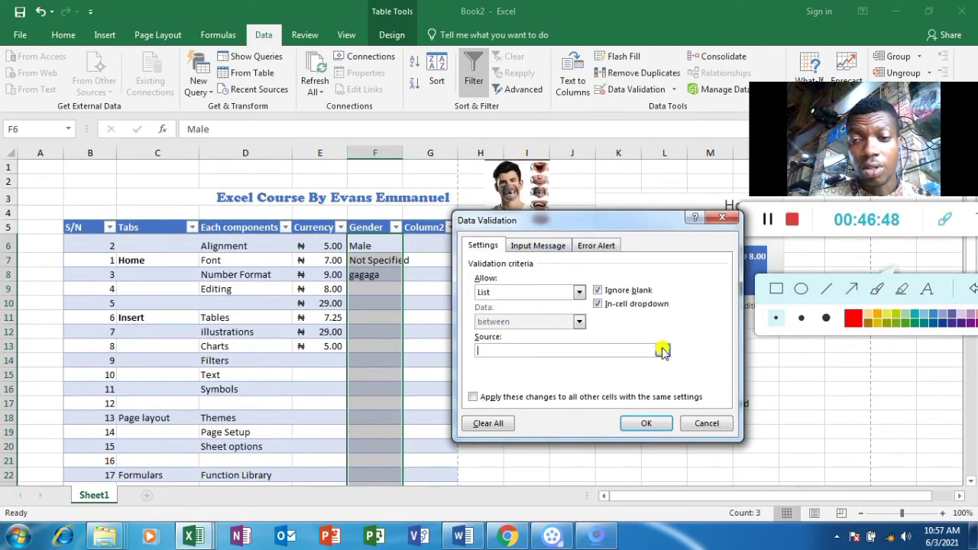
click(662, 350)
drag(690, 375, 697, 401)
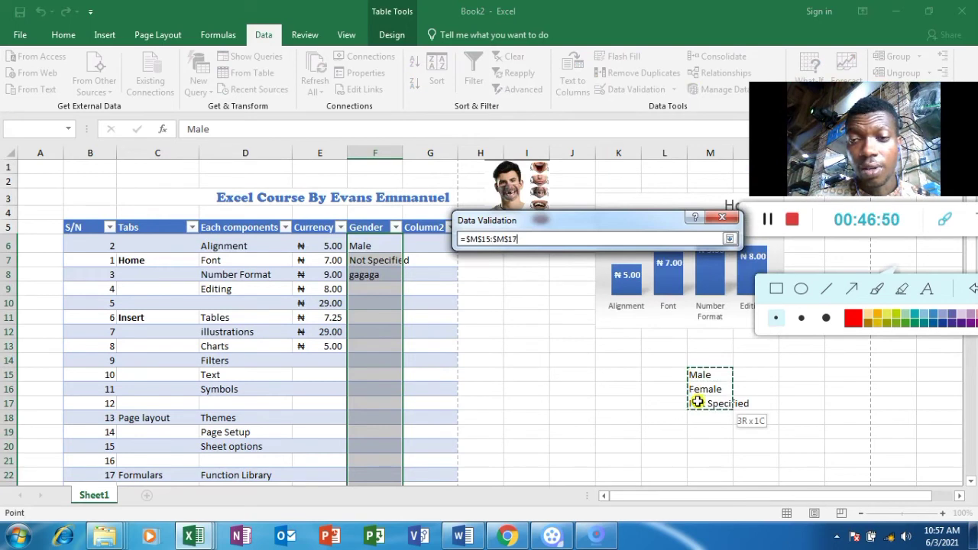
key(Return)
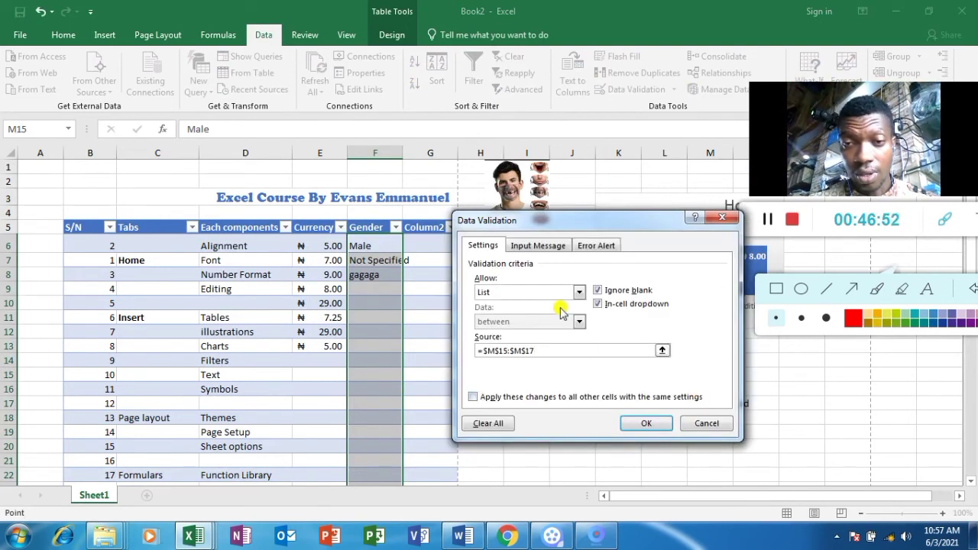
click(598, 245)
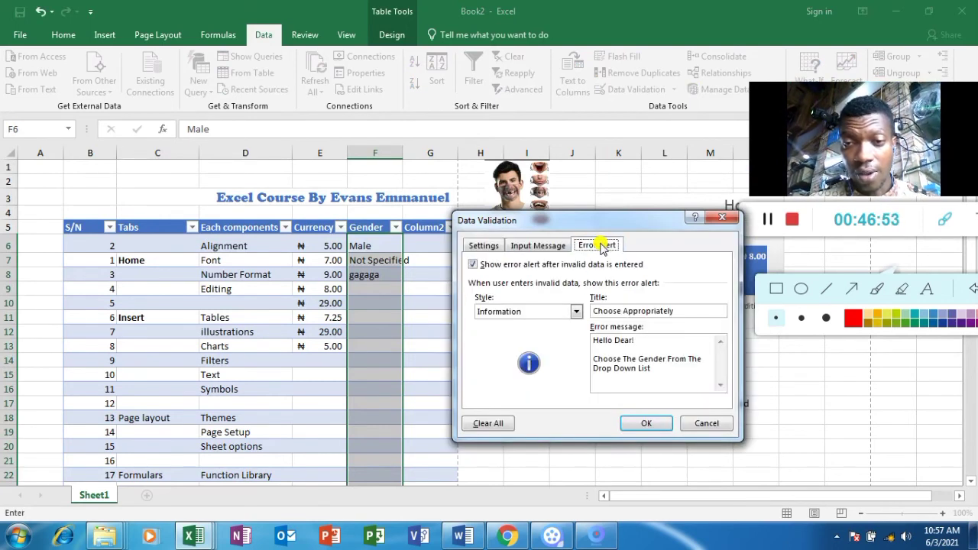
click(560, 245)
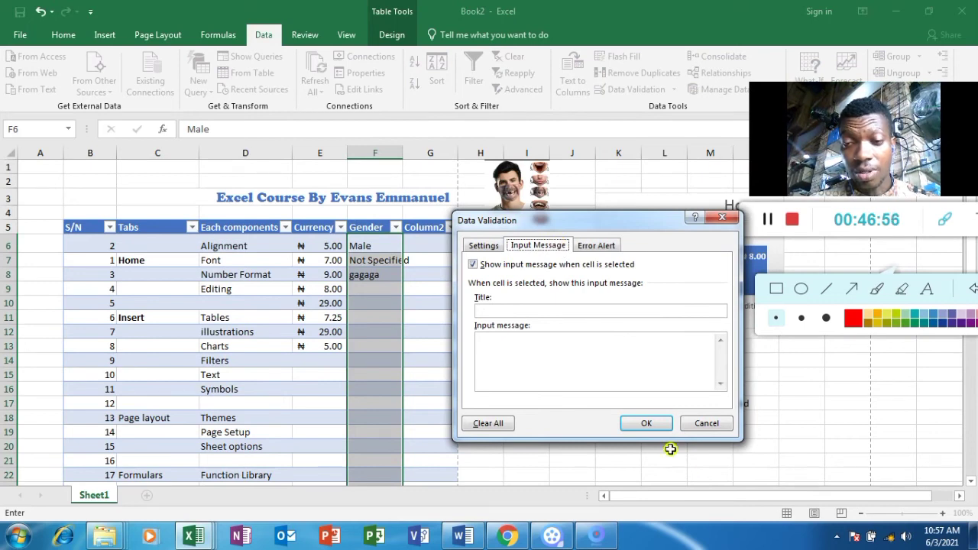
click(654, 422)
click(387, 304)
Enter 'a' in F8 and cancel the Choose Appropriately alert so the cell stays empty
click(378, 274)
text(aba)
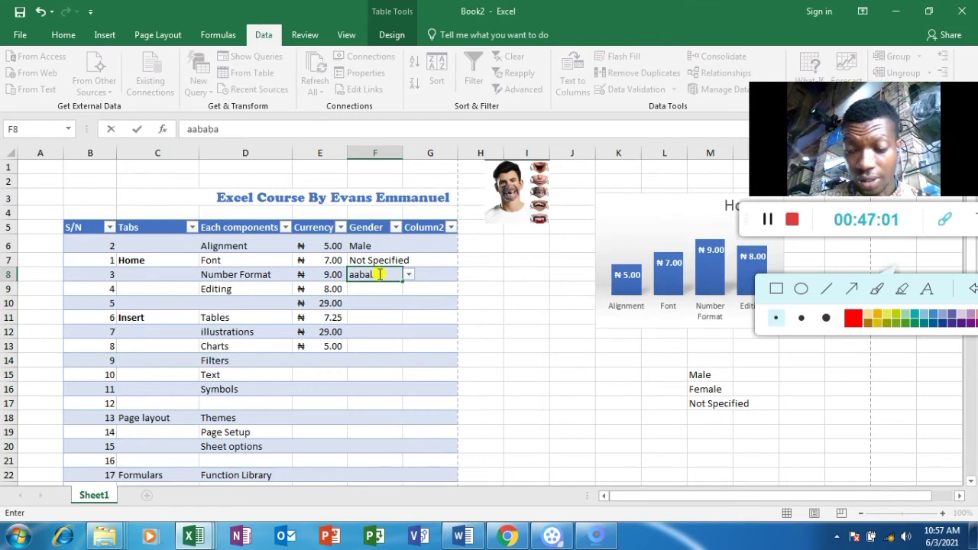
key(Return)
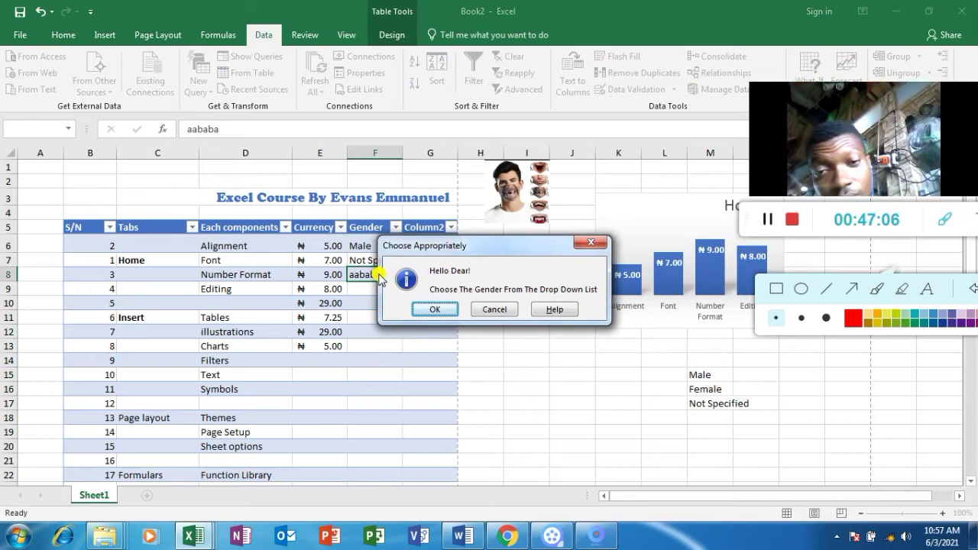
click(592, 246)
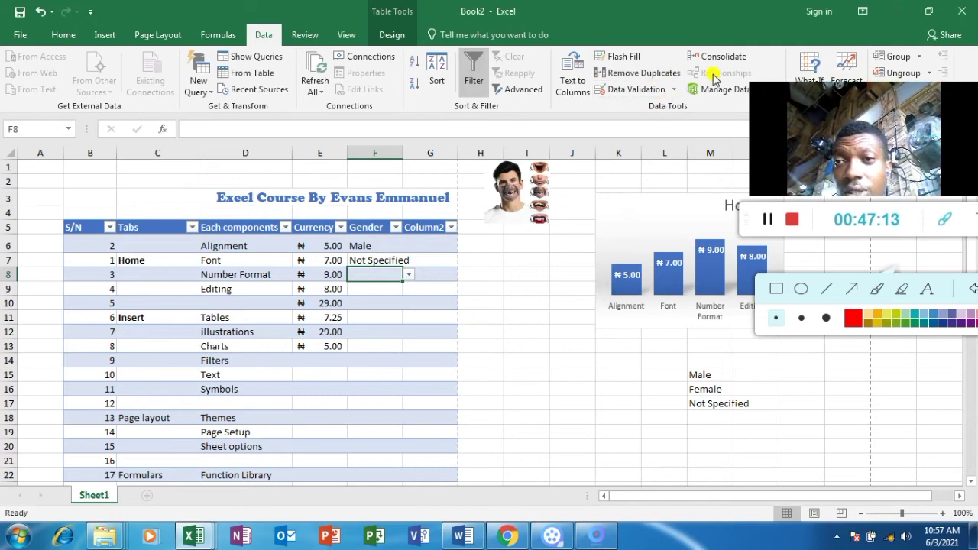
drag(762, 85, 761, 314)
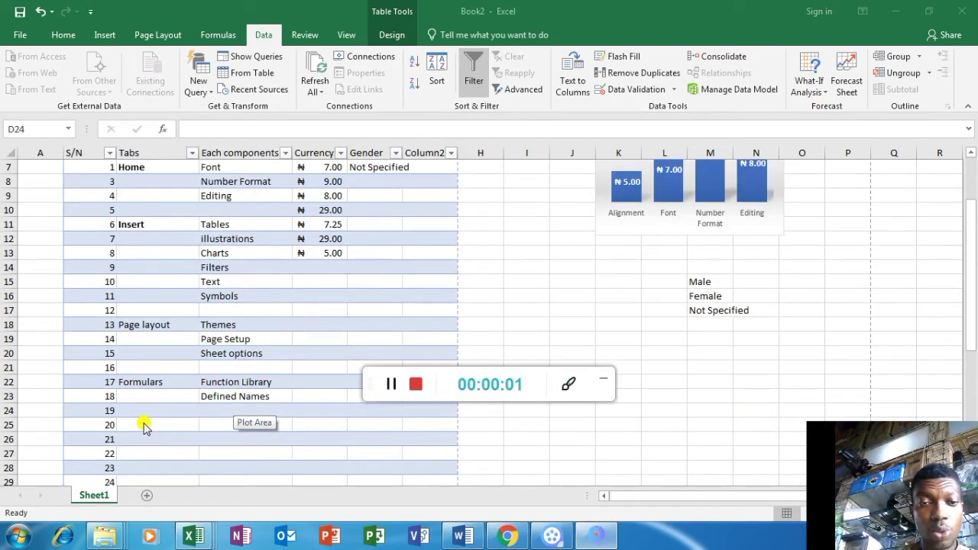
Enter Data in C25 with get External data, Sort and filter, Data Tools in D25:D27
click(142, 417)
click(140, 426)
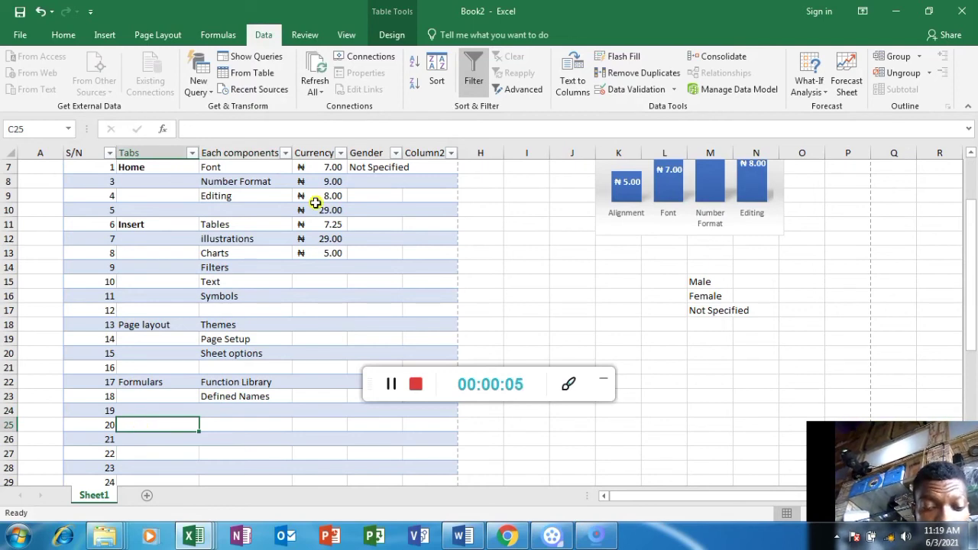
text(Data)
key(Tab)
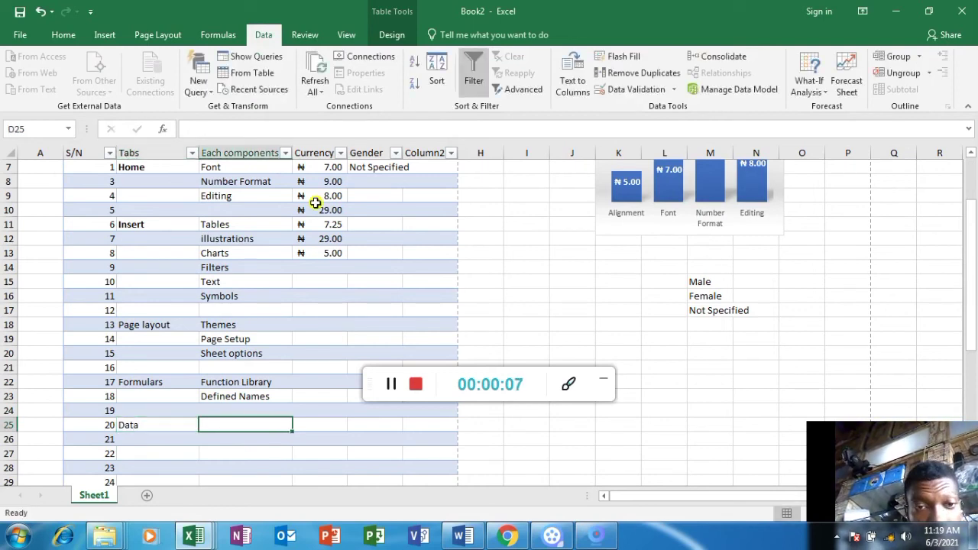
text(get E)
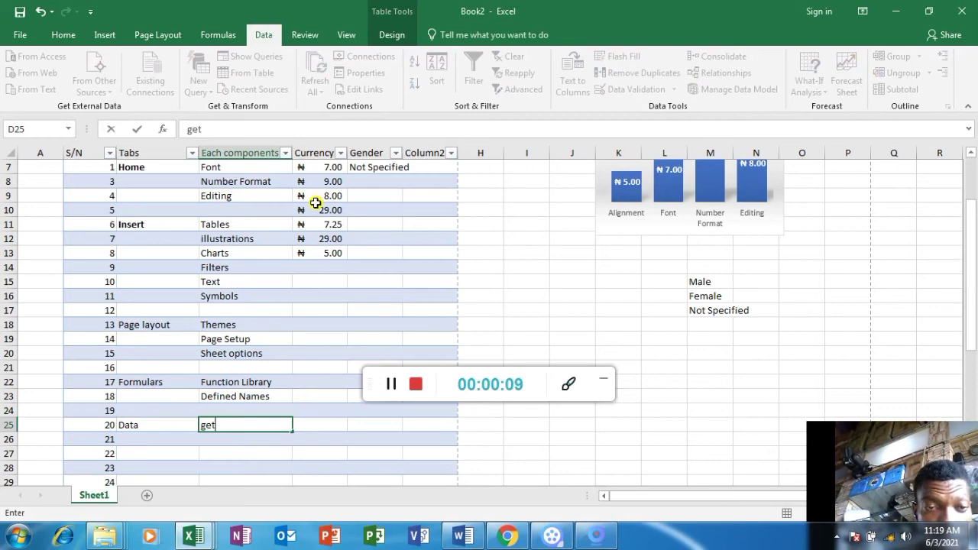
text(xternakl)
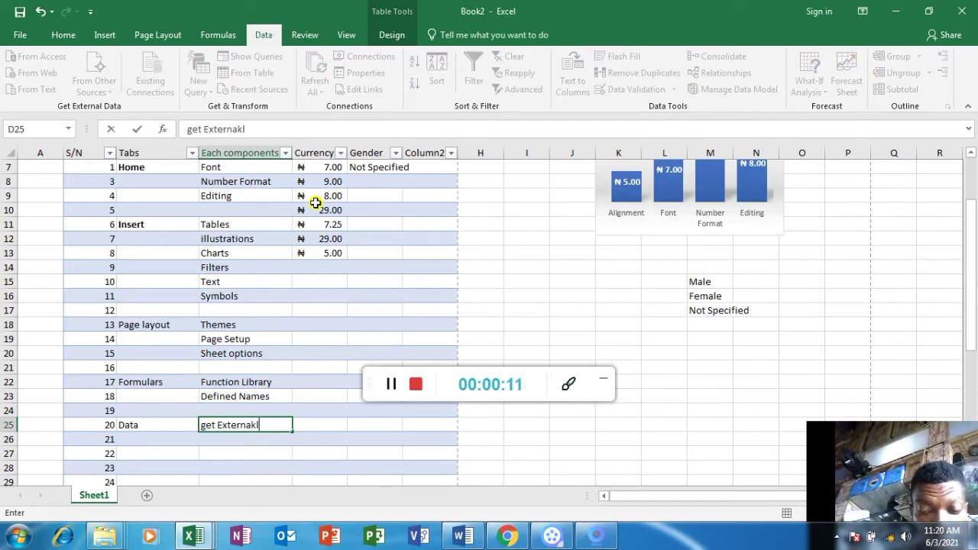
key(BackSpace)
text(data)
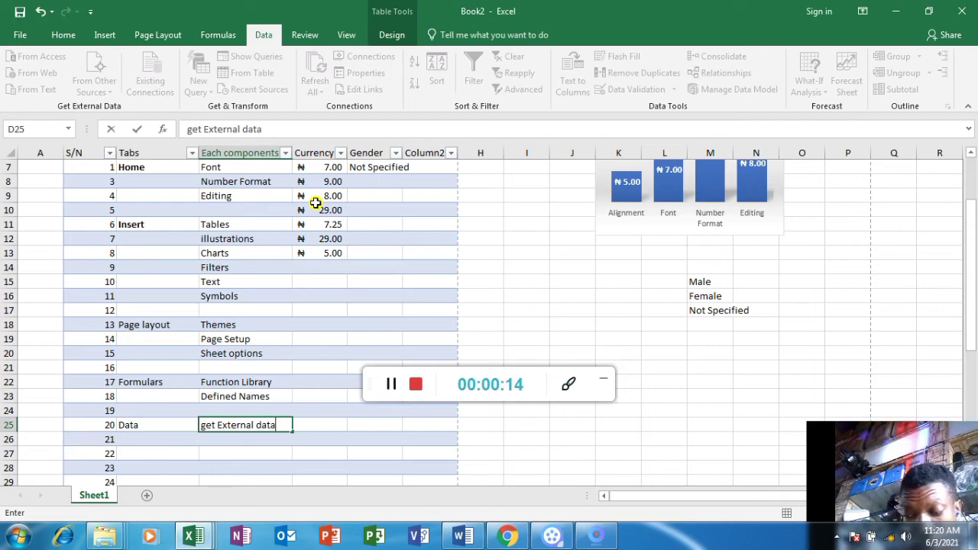
key(Return)
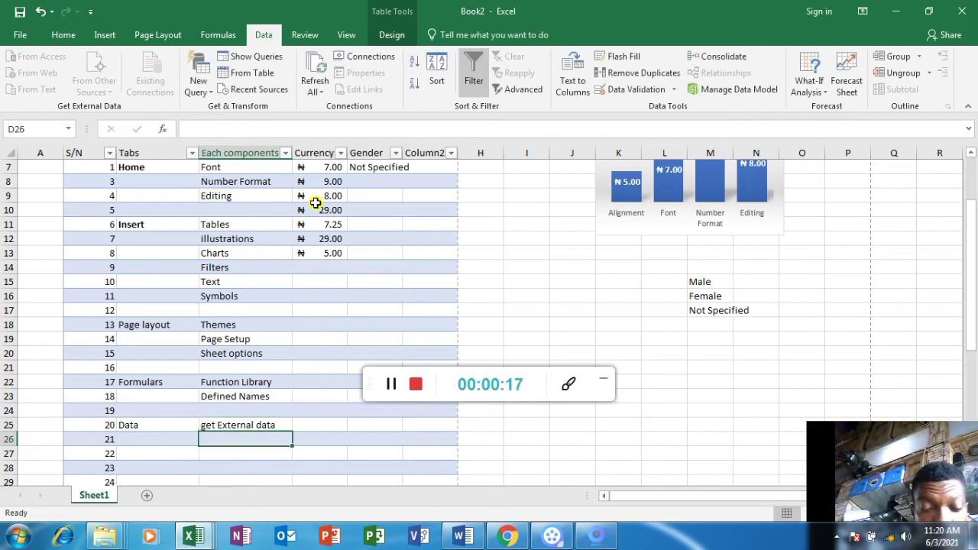
text(Sort and filter)
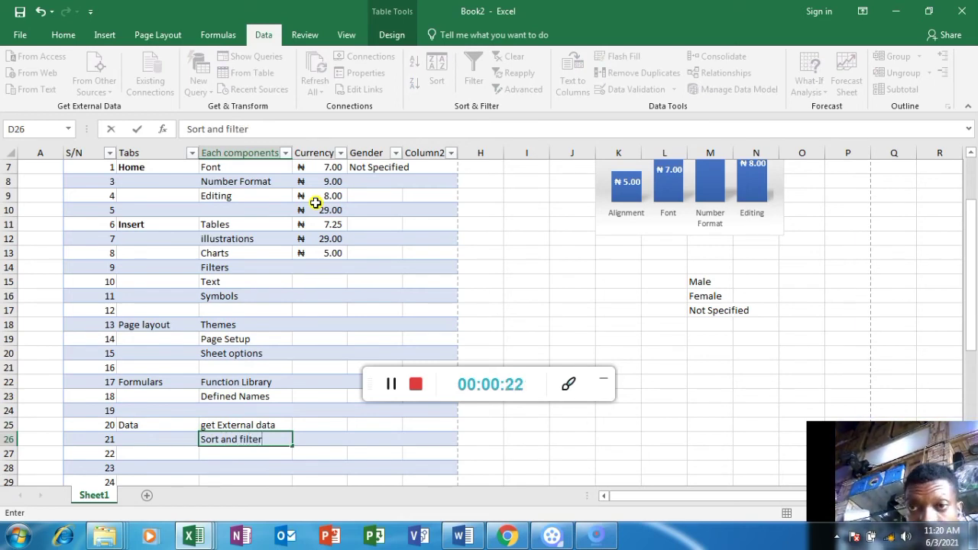
key(Return)
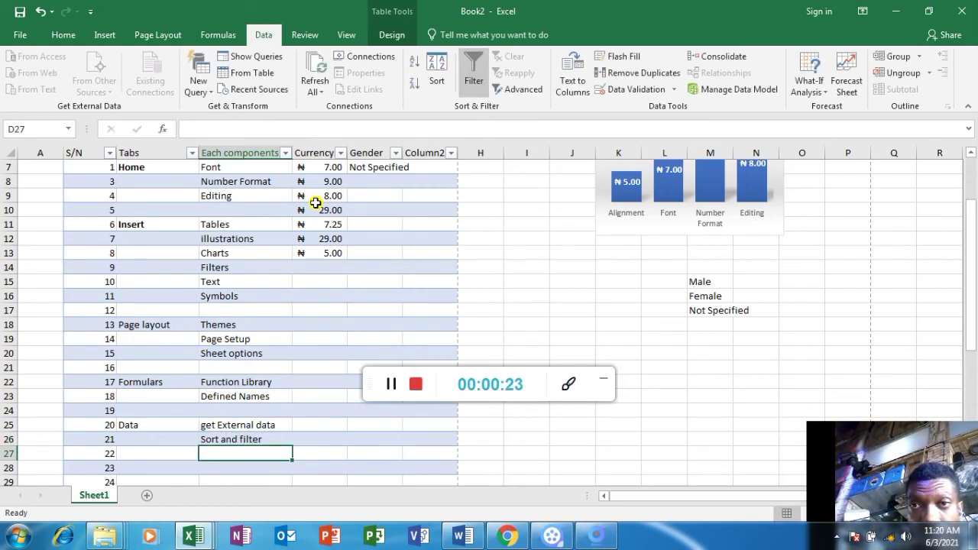
text(Data Tools)
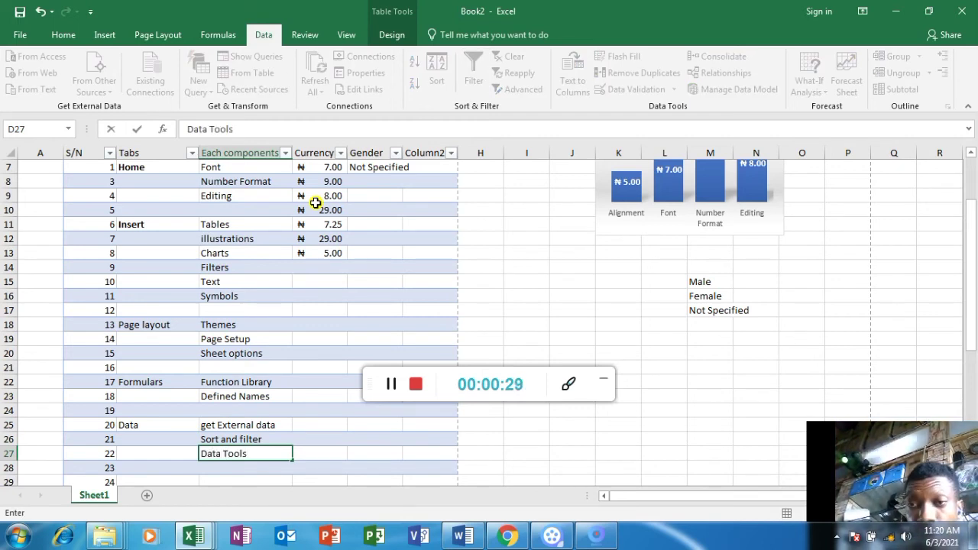
key(Return)
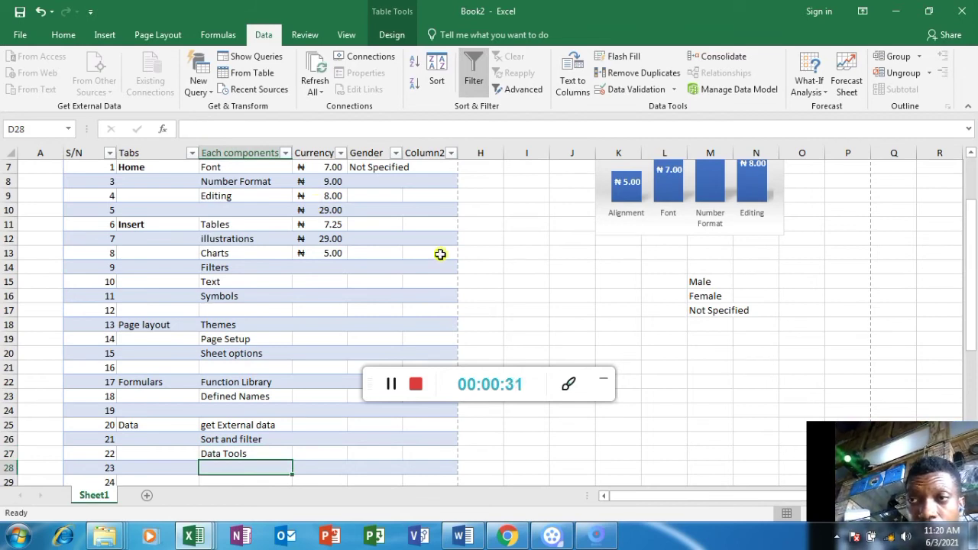
click(304, 35)
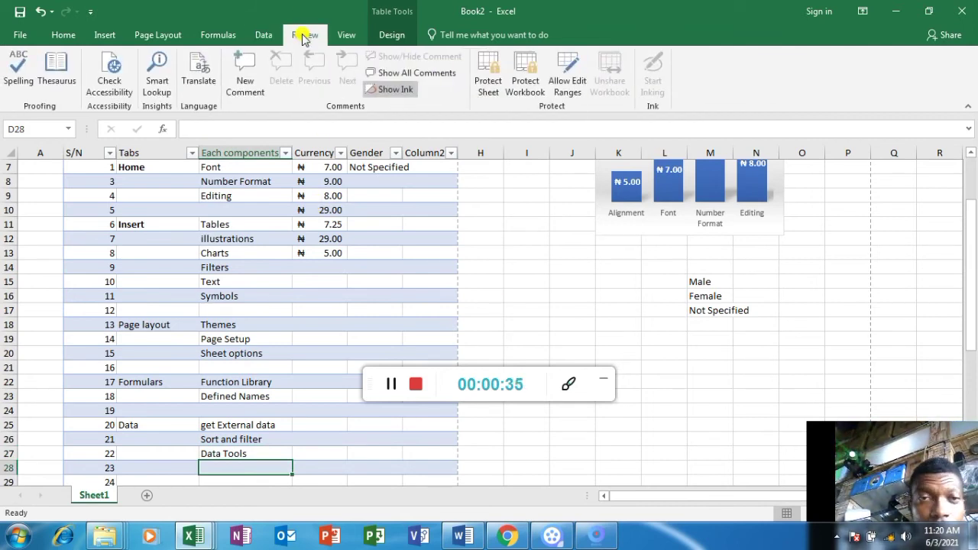
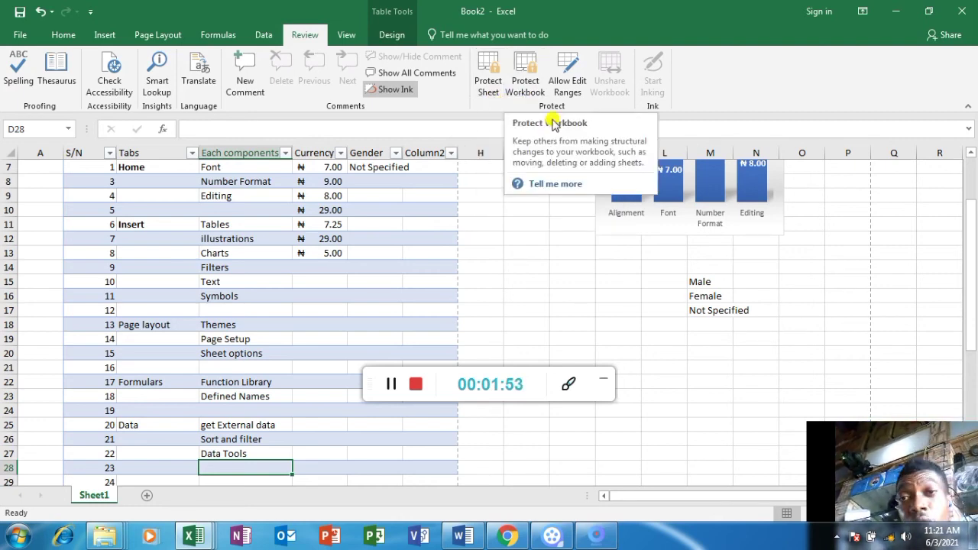
Enter Review in C29 and list Proofing, Insights, Language and Protect below it in column D
click(343, 36)
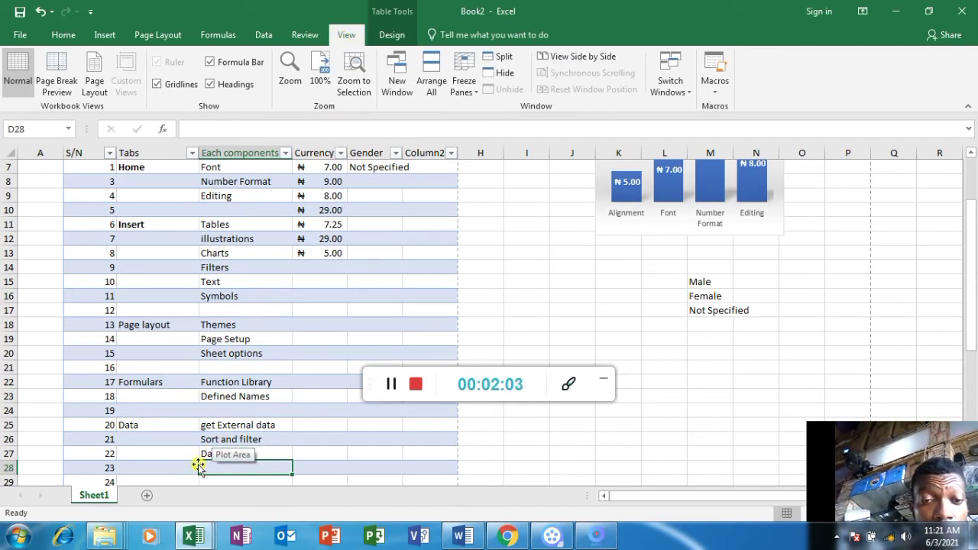
click(304, 36)
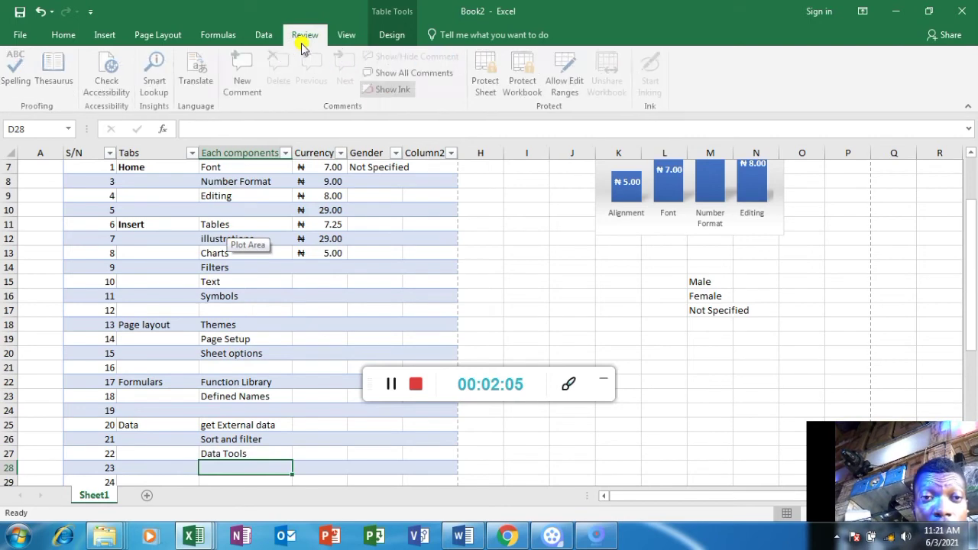
click(148, 482)
text(Review)
key(Tab)
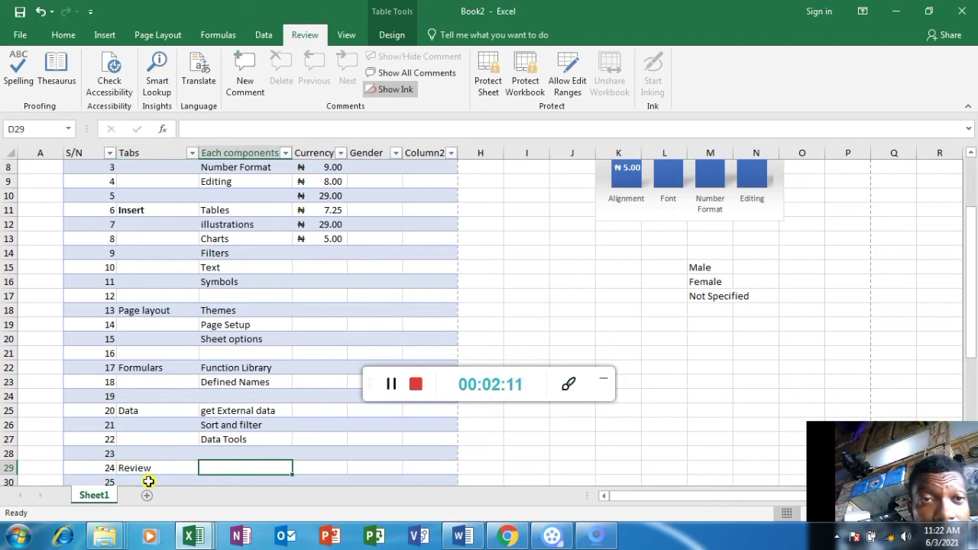
text(Proofing)
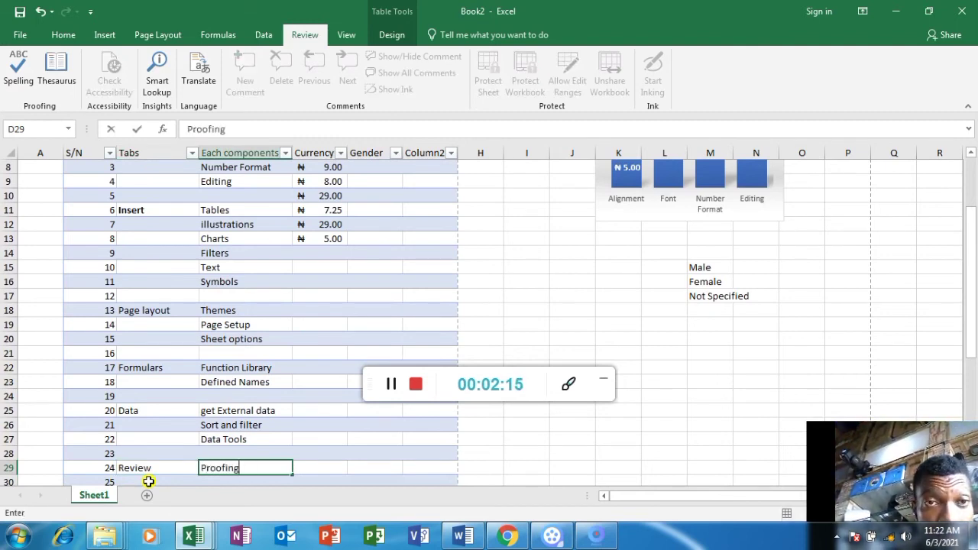
key(Return)
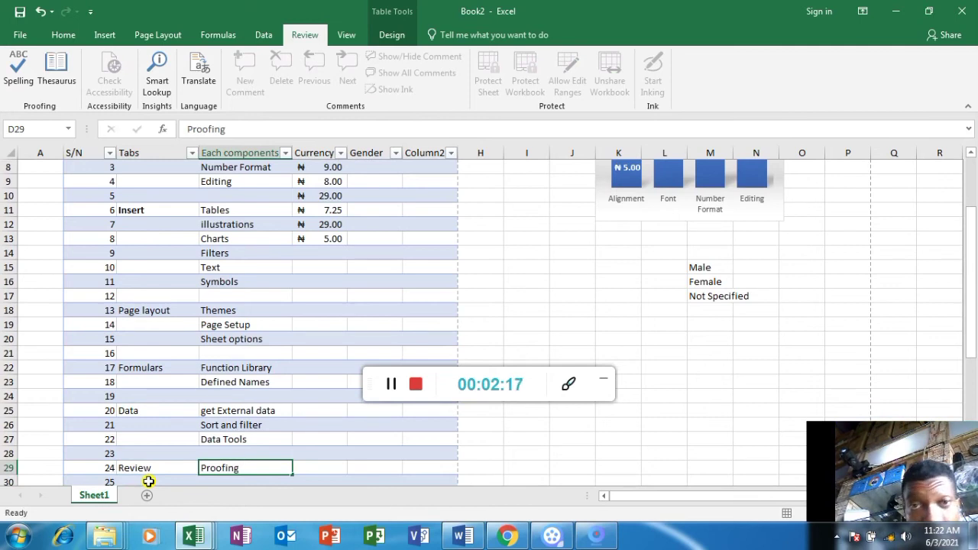
text(Insights)
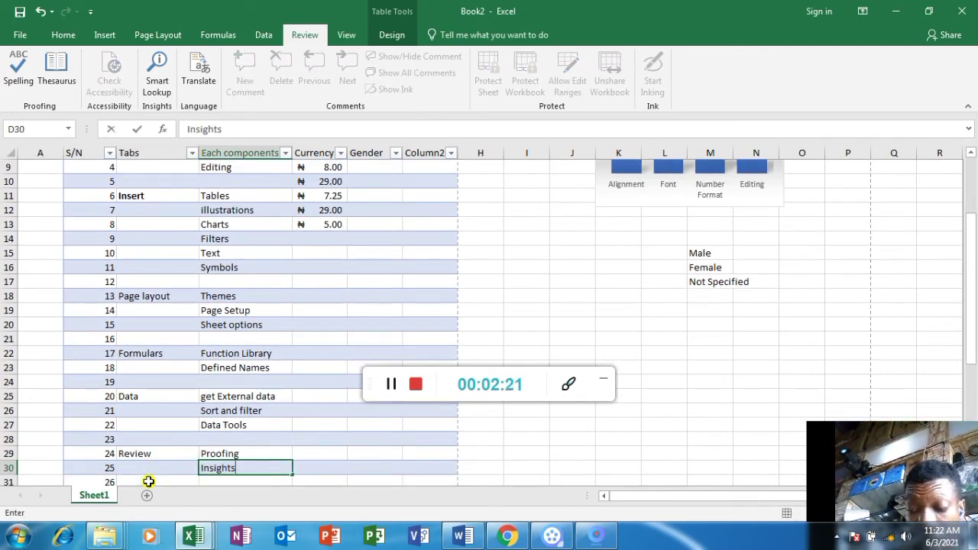
key(Return)
text(Language)
key(Return)
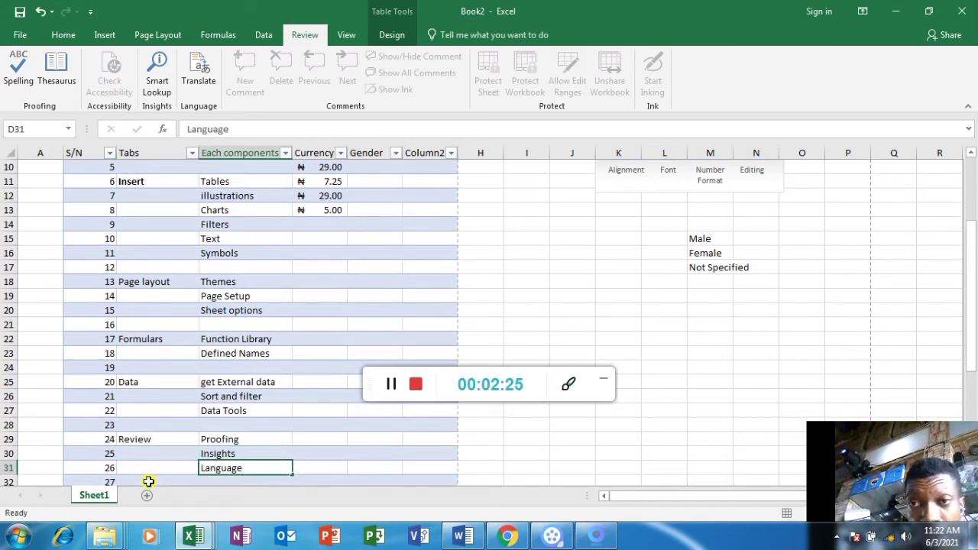
text(Protect)
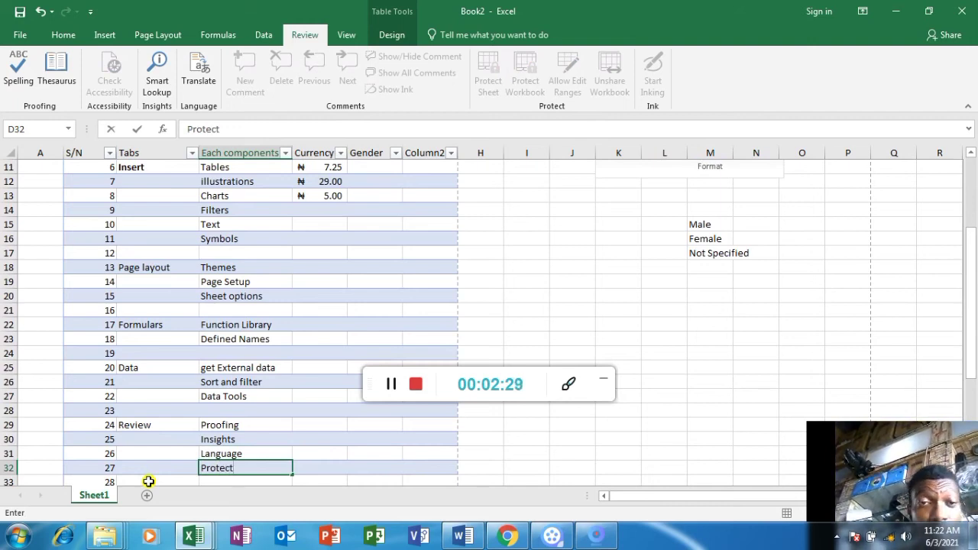
Make the tab labels from Page layout down to Review bold
drag(135, 268, 129, 425)
key(ctrl+b)
click(288, 268)
Select Currency cell E16, compare the View and Page Layout ribbon options, and finish on View
click(312, 267)
key(Up)
key(Up)
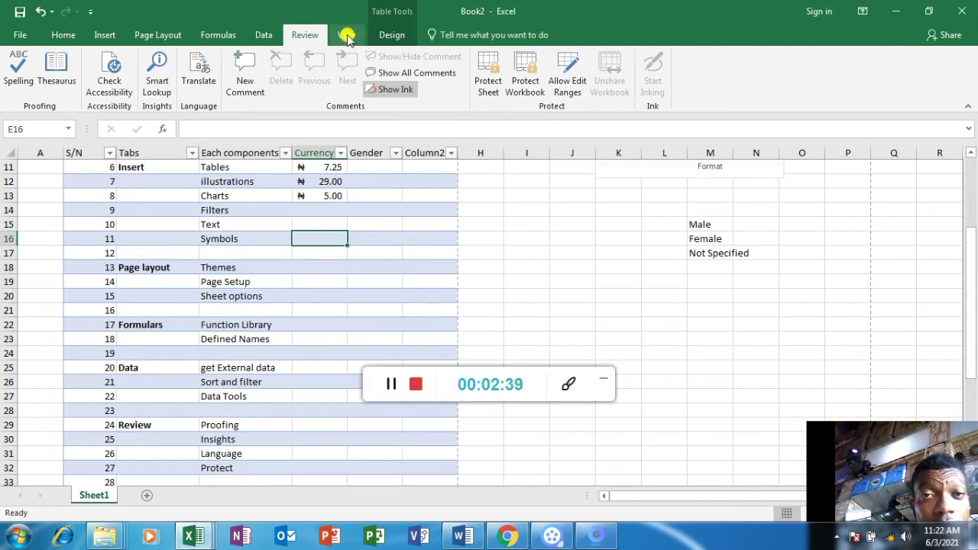
click(346, 36)
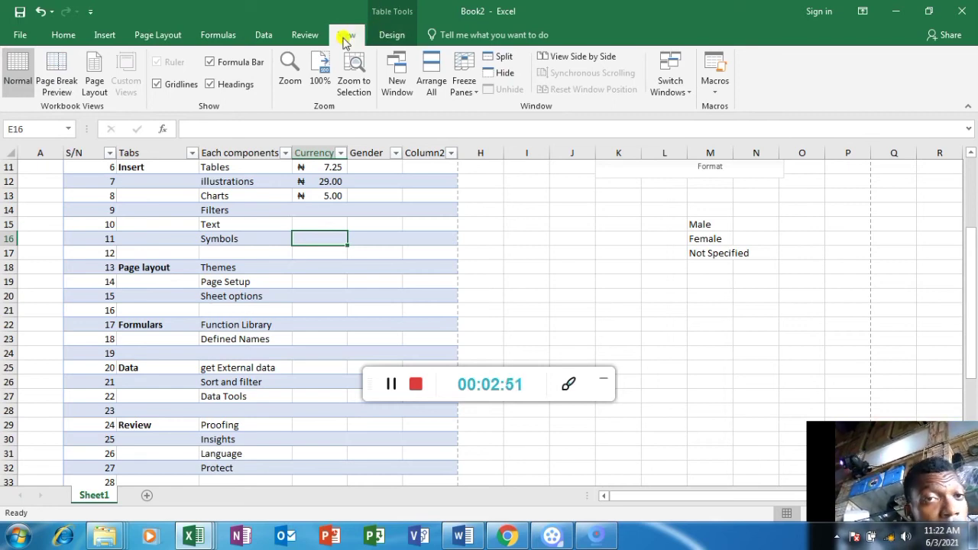
click(174, 36)
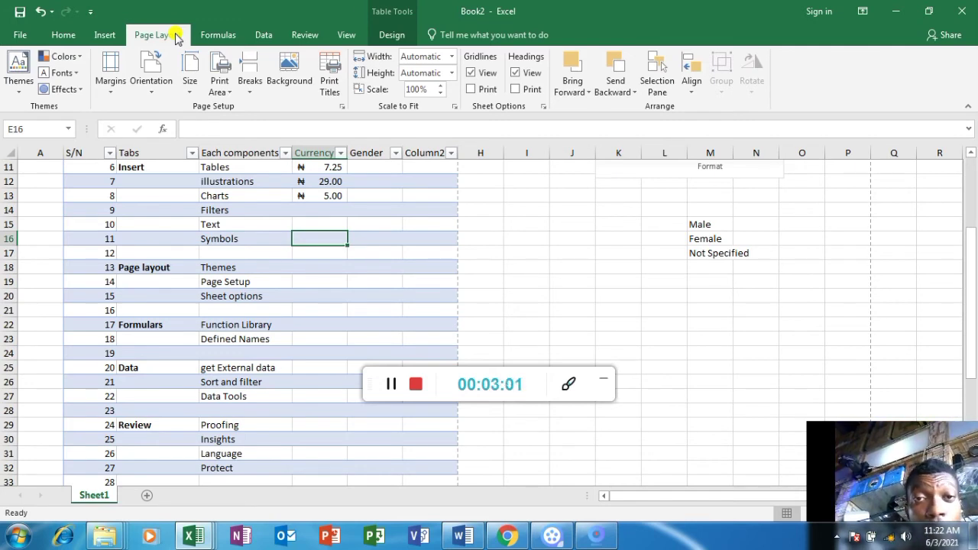
click(347, 36)
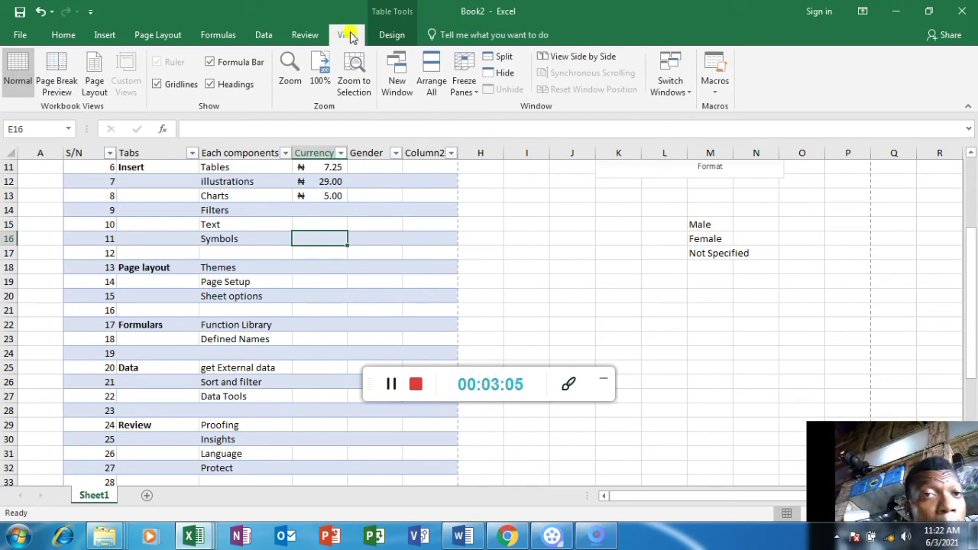
click(184, 38)
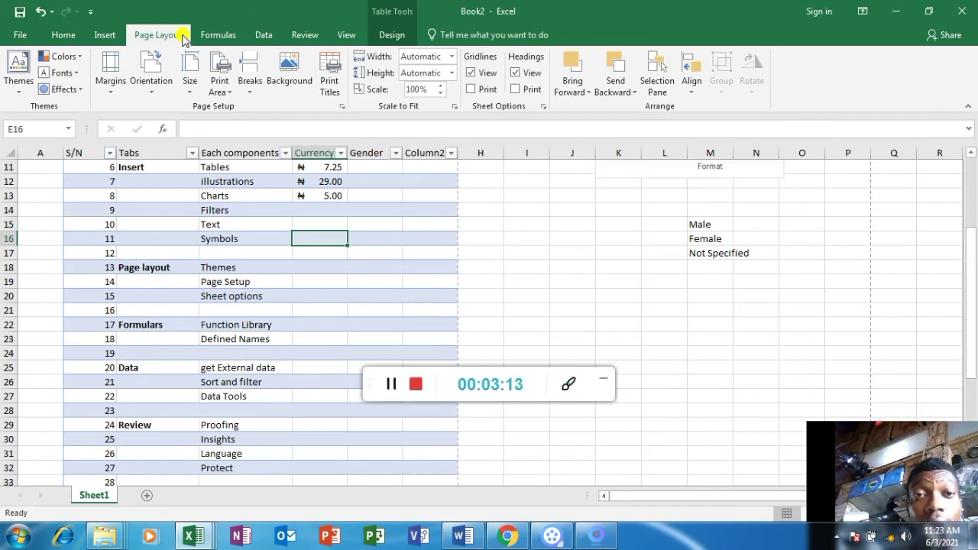
click(344, 37)
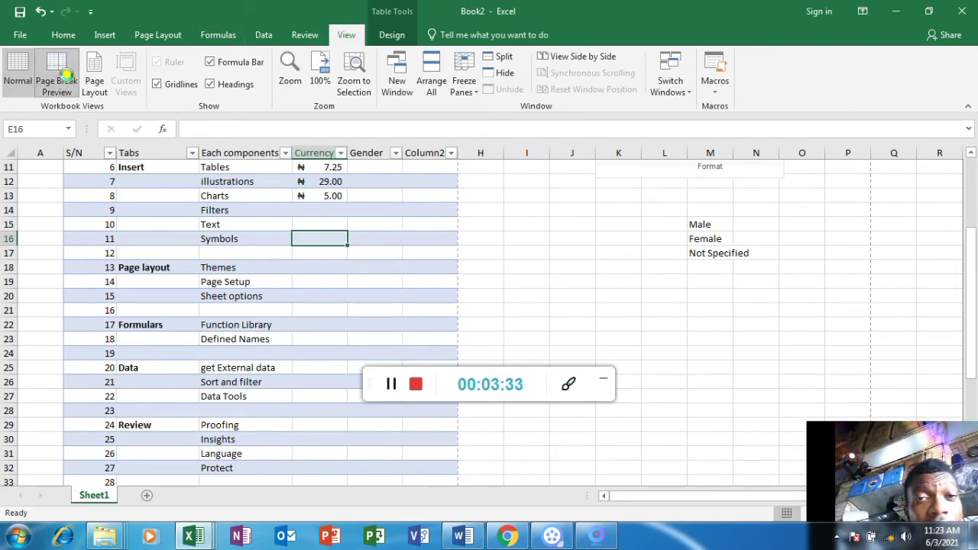
click(69, 80)
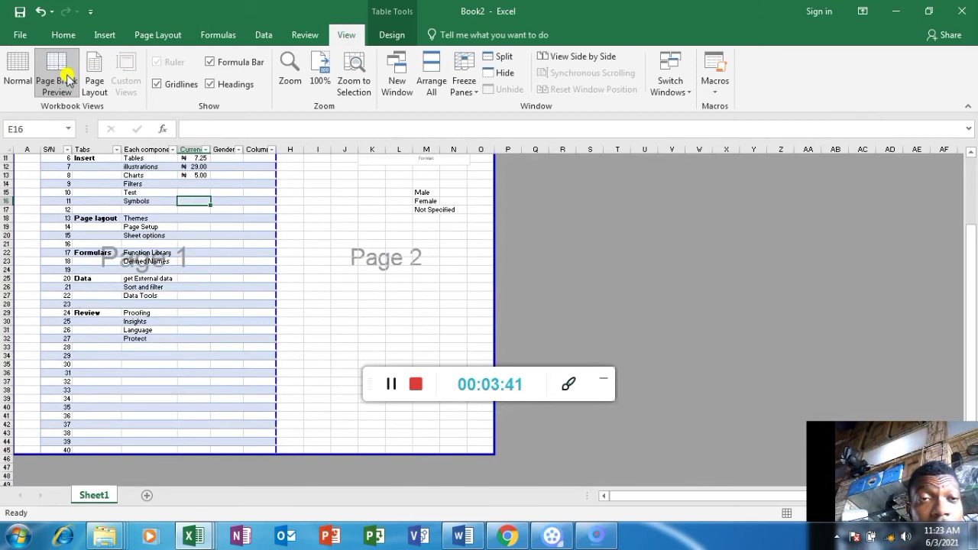
click(18, 71)
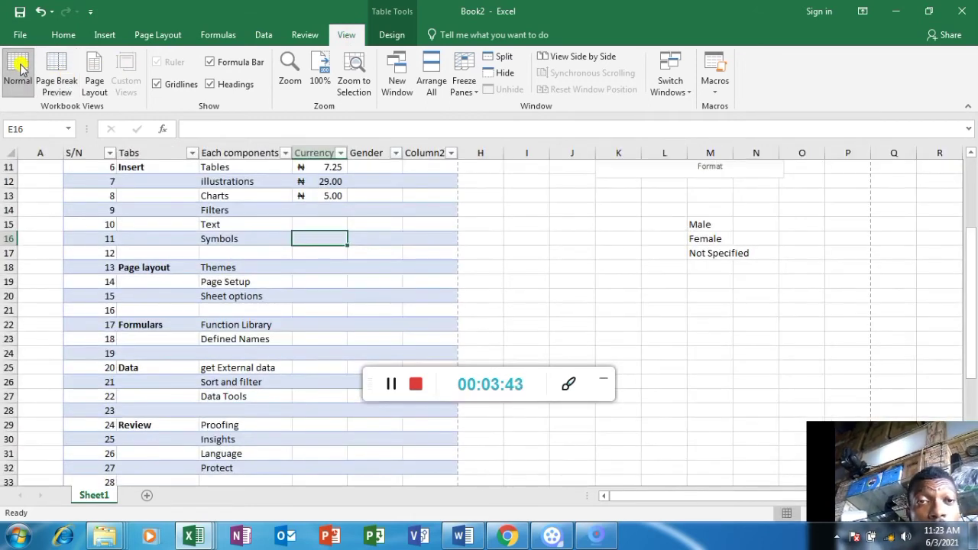
click(98, 70)
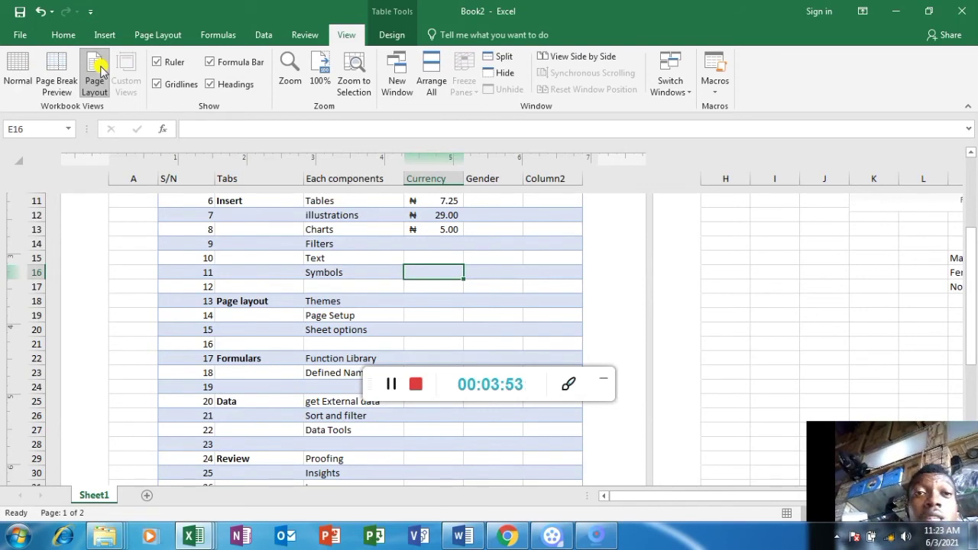
click(26, 70)
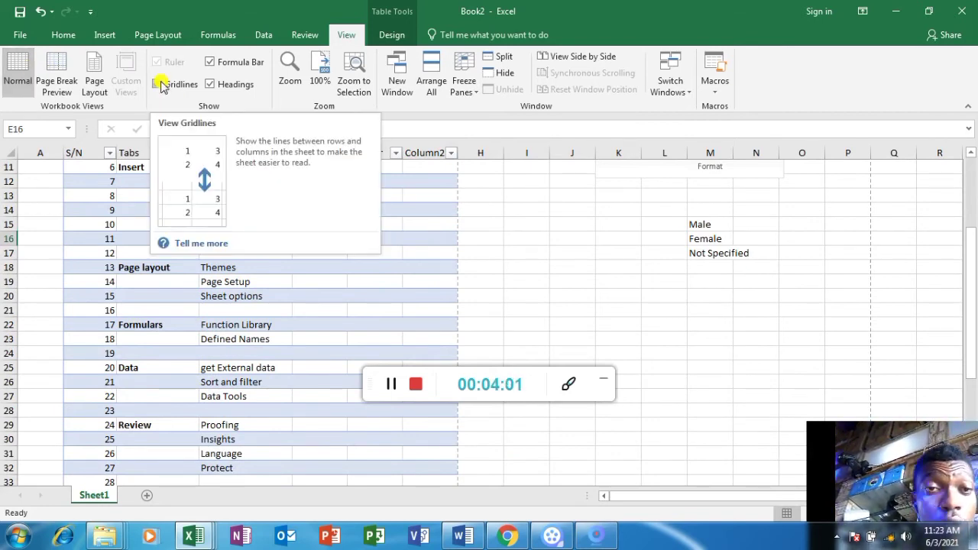
click(157, 84)
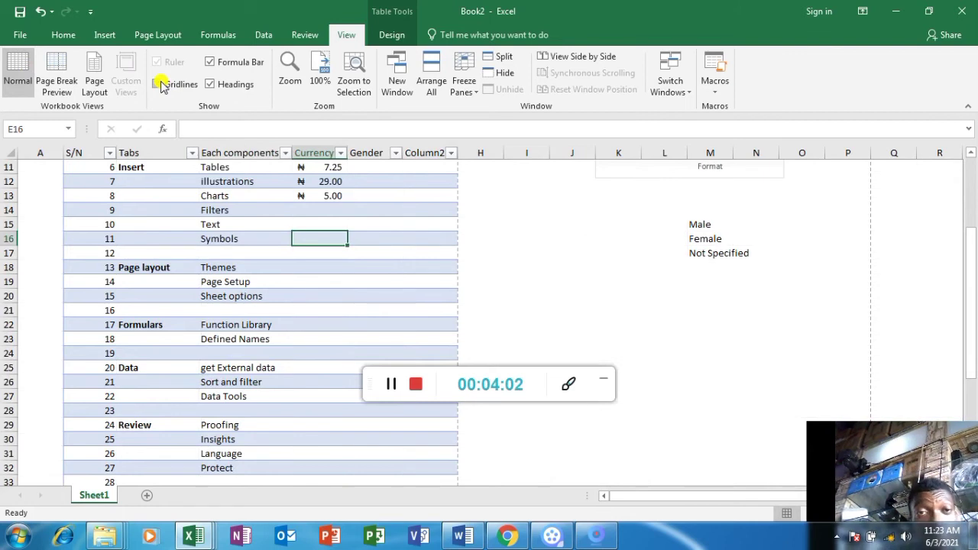
click(157, 84)
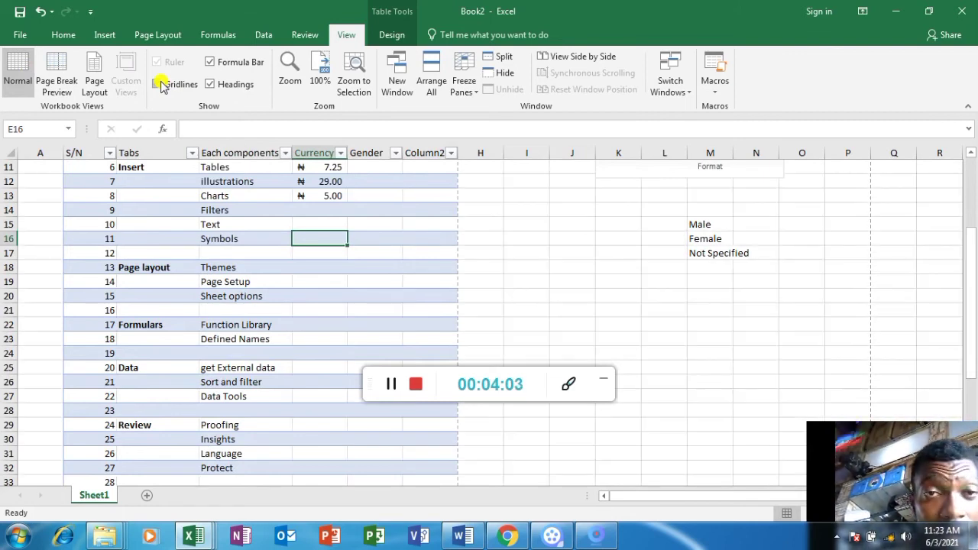
click(212, 63)
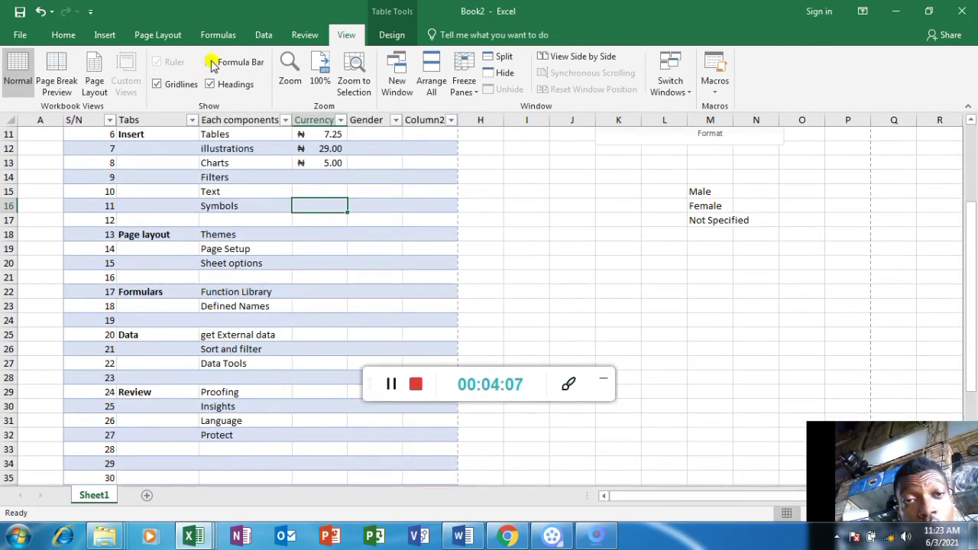
click(213, 63)
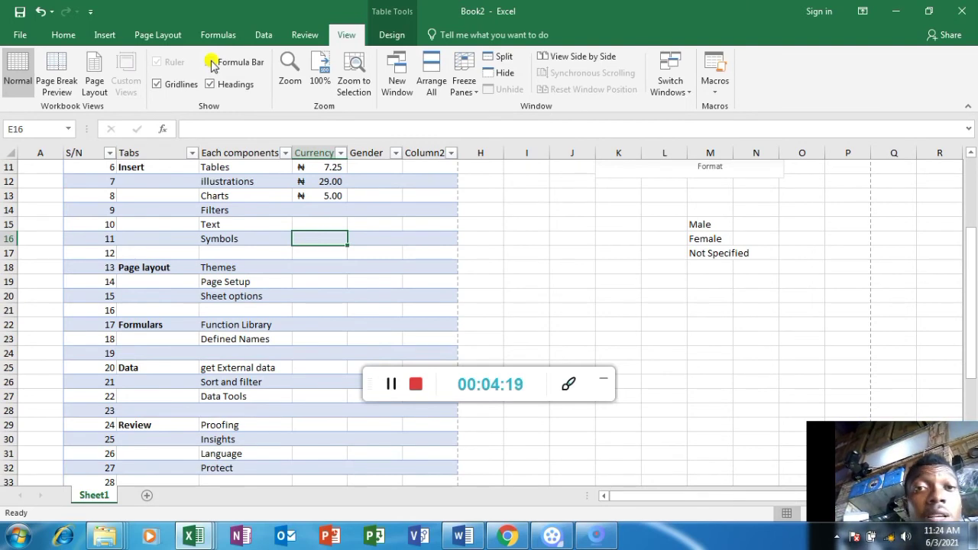
click(293, 73)
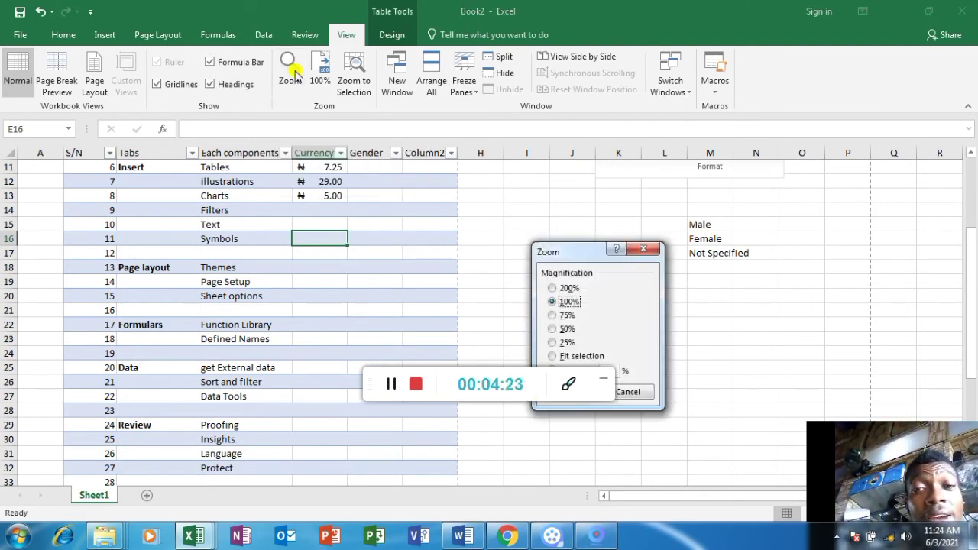
click(555, 289)
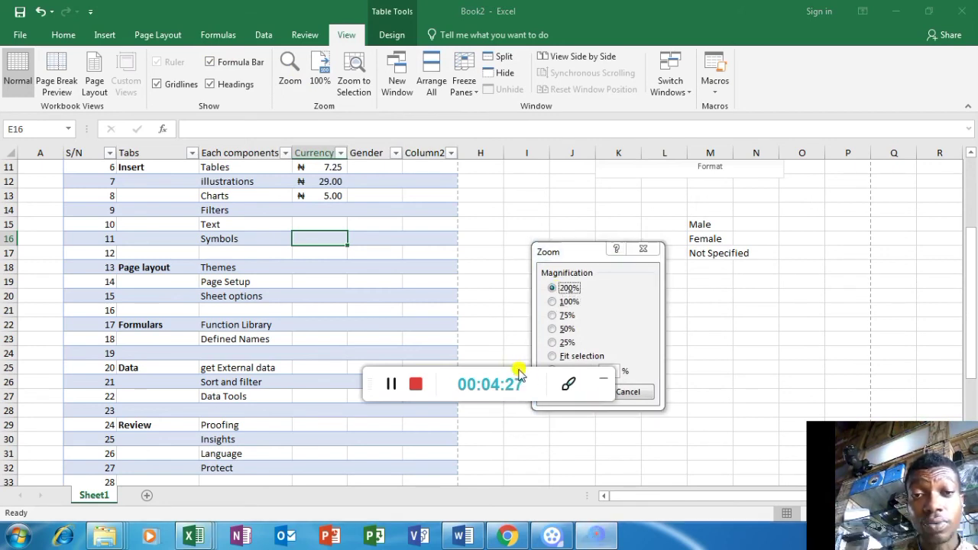
drag(519, 372, 556, 454)
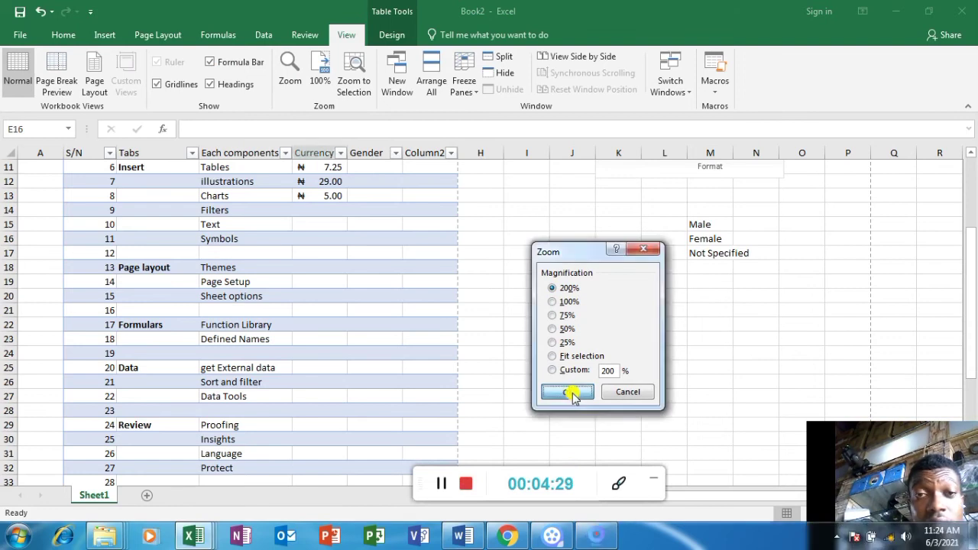
click(570, 393)
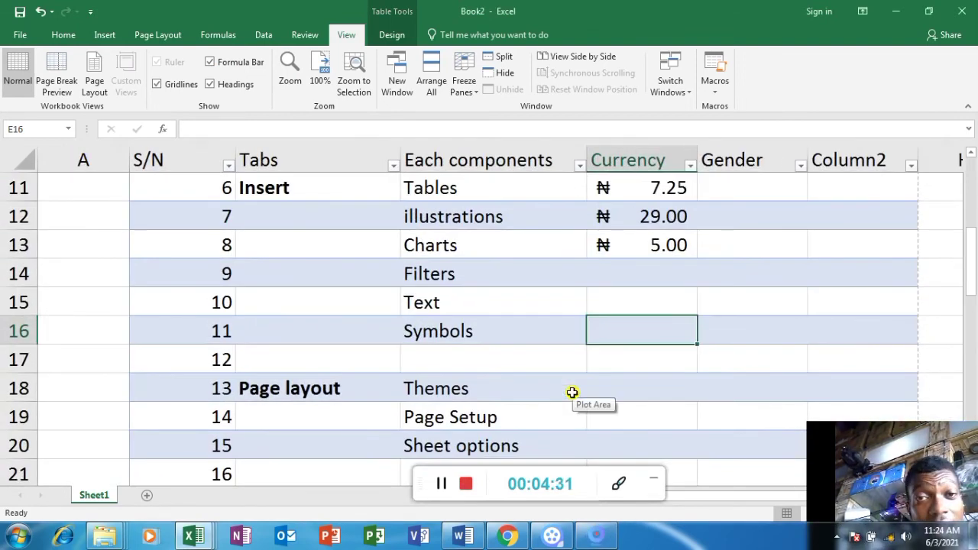
click(322, 89)
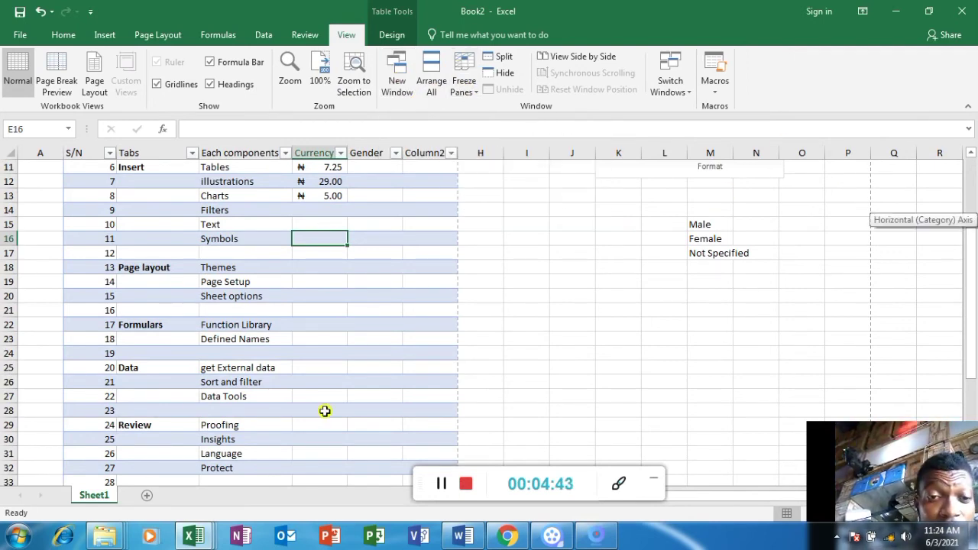
Select the Review block C28:D32, then return to the sheet top at E4 beside the Home chart
mouse_move(135, 410)
mouse_down()
mouse_move(268, 440)
mouse_move(224, 462)
mouse_up()
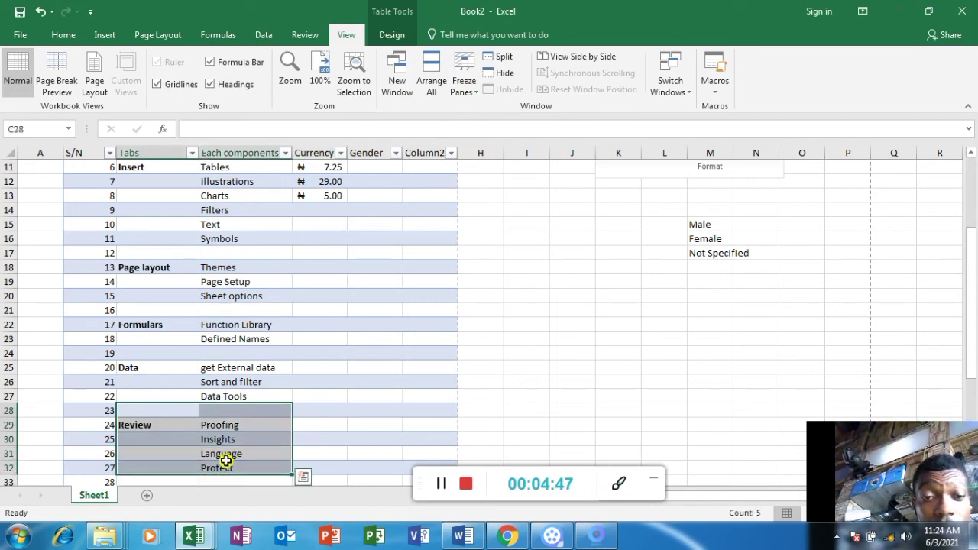
click(299, 307)
key(Up)
key(Up)
key(Up)
key(Up)
key(Up)
key(Up)
key(Up)
key(Up)
key(Up)
key(Down)
key(Down)
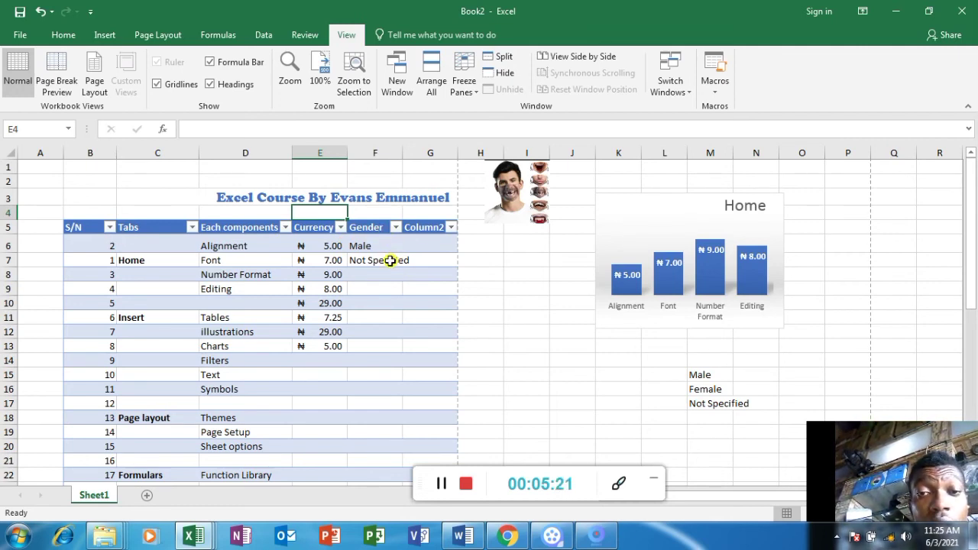
Freeze panes at cell F6, fixing rows 1–5 and columns A–E
click(390, 260)
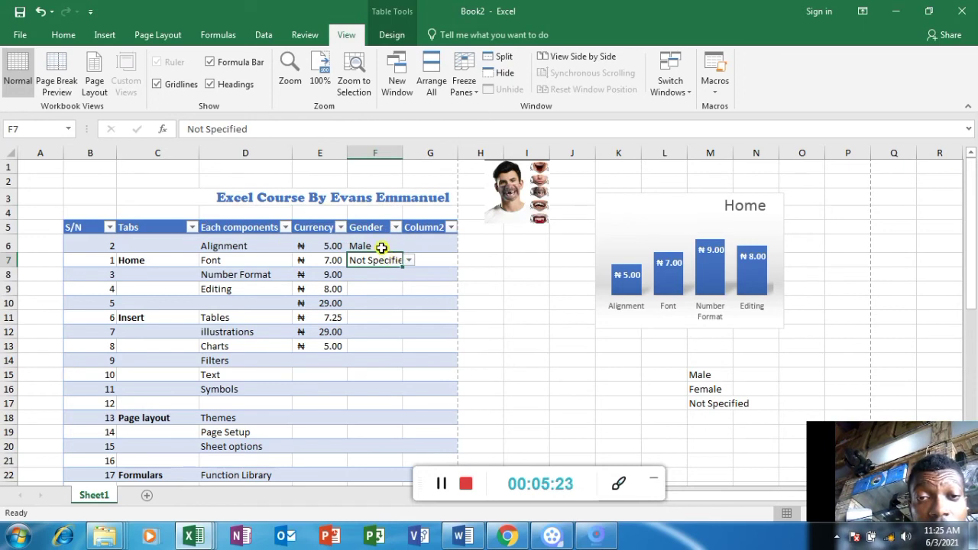
click(381, 246)
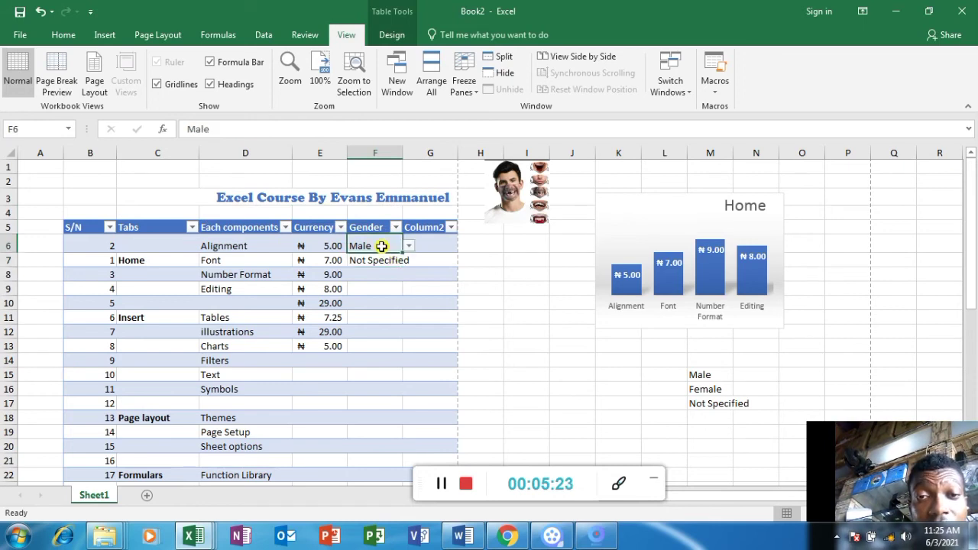
click(464, 75)
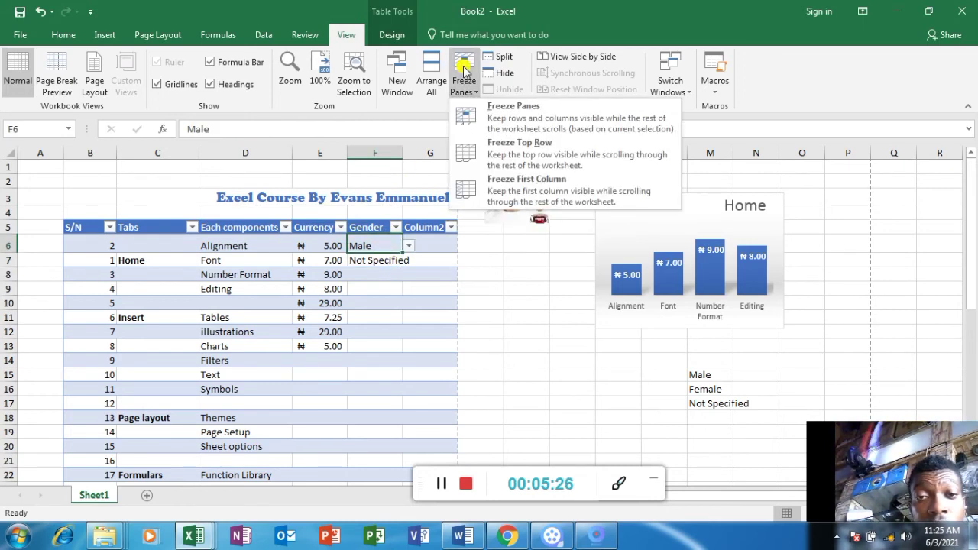
click(512, 111)
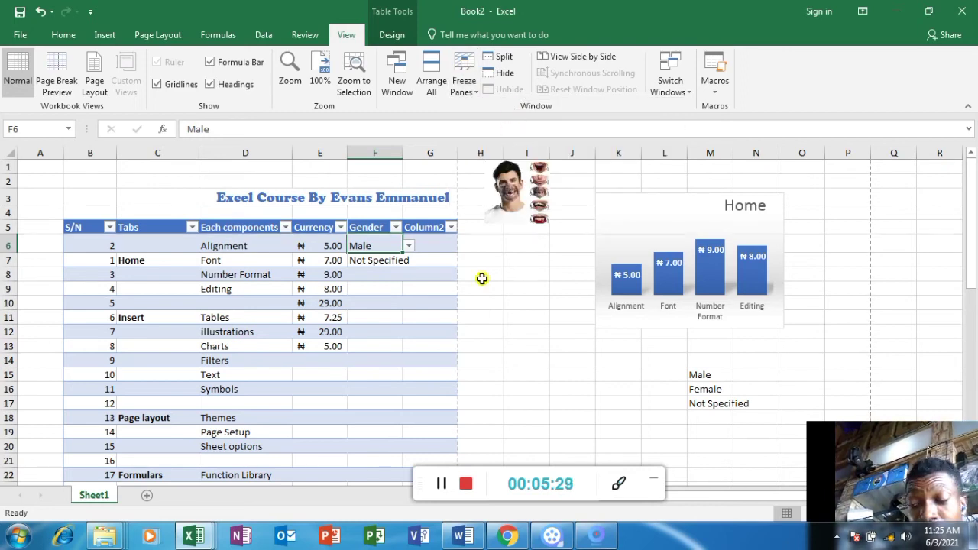
Move down, up, right and left through the sheet to check the frozen header rows and columns
key(Down)
key(Down)
key(Down)
key(Down)
key(Down)
key(Down)
key(Down)
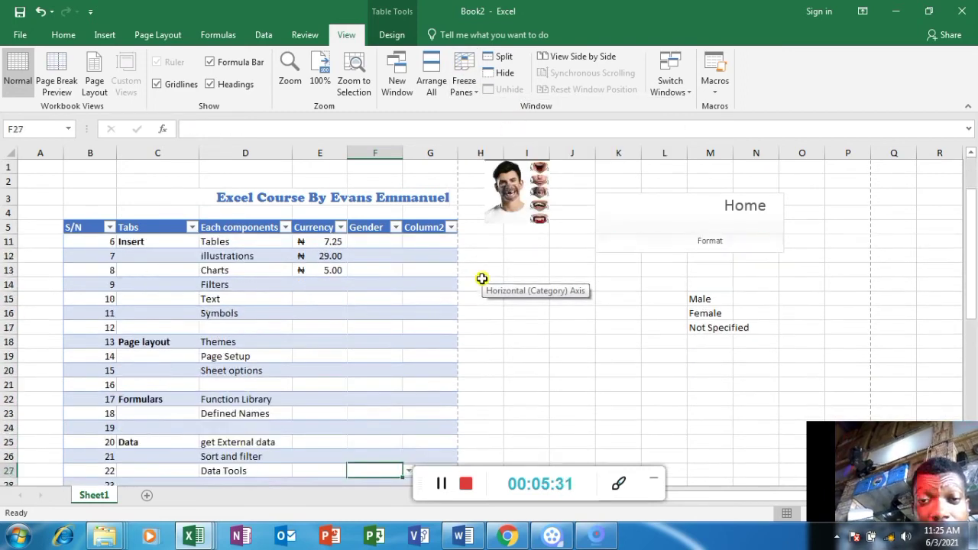
key(Down)
key(Down)
key(Down)
key(Down)
key(Down)
key(Down)
key(Down)
key(Down)
key(Down)
key(Down)
key(Down)
key(Down)
key(Down)
key(Down)
key(Down)
key(Down)
key(Down)
key(Down)
key(Down)
key(Down)
key(Down)
key(Down)
key(Down)
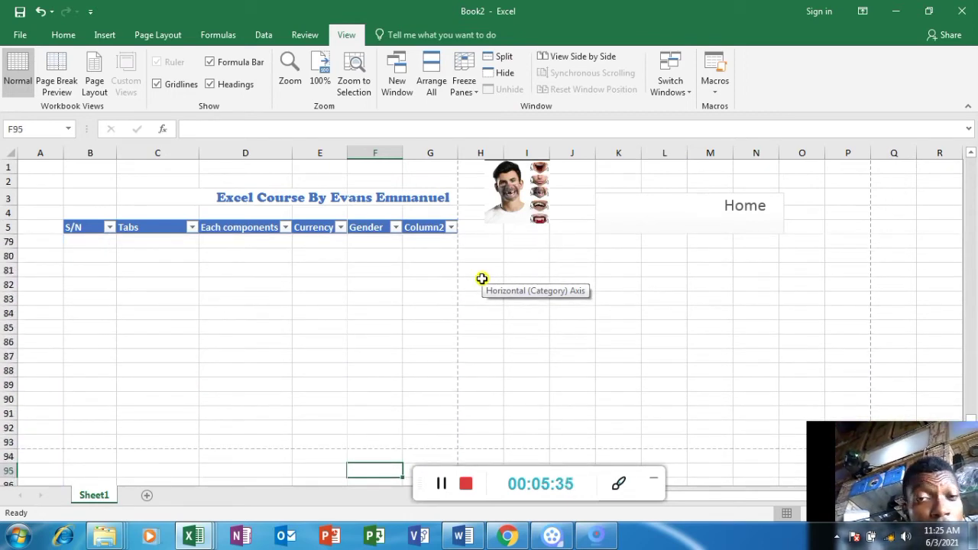
key(Down)
key(Down)
key(Down)
key(Up)
key(Up)
key(Up)
key(Up)
key(Up)
key(Up)
key(Up)
key(Up)
key(Up)
key(Up)
key(Up)
key(Up)
key(Up)
key(Up)
key(Up)
key(Up)
key(Up)
key(Up)
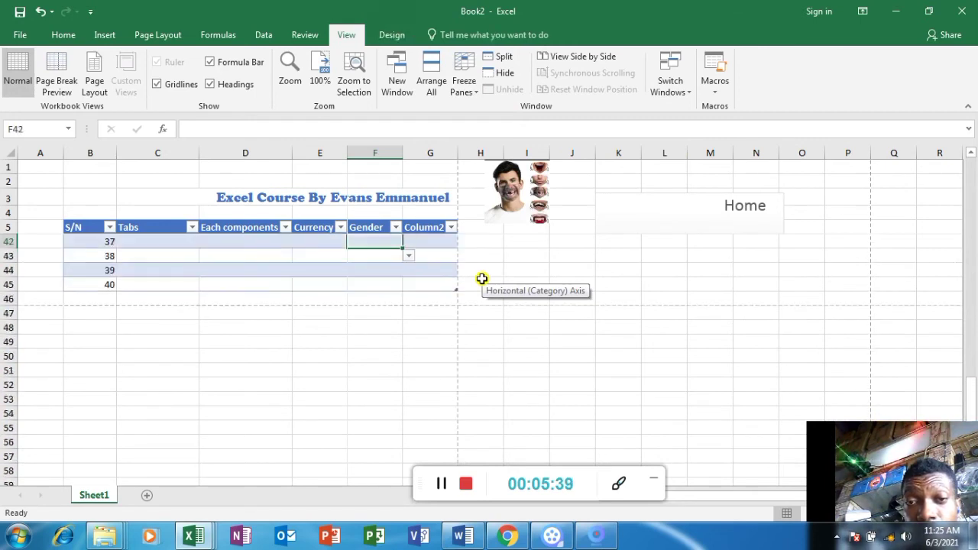
key(Up)
key(Up)
key(Up)
key(Up)
key(Up)
key(Up)
key(Right)
key(Right)
key(Right)
key(Right)
key(Right)
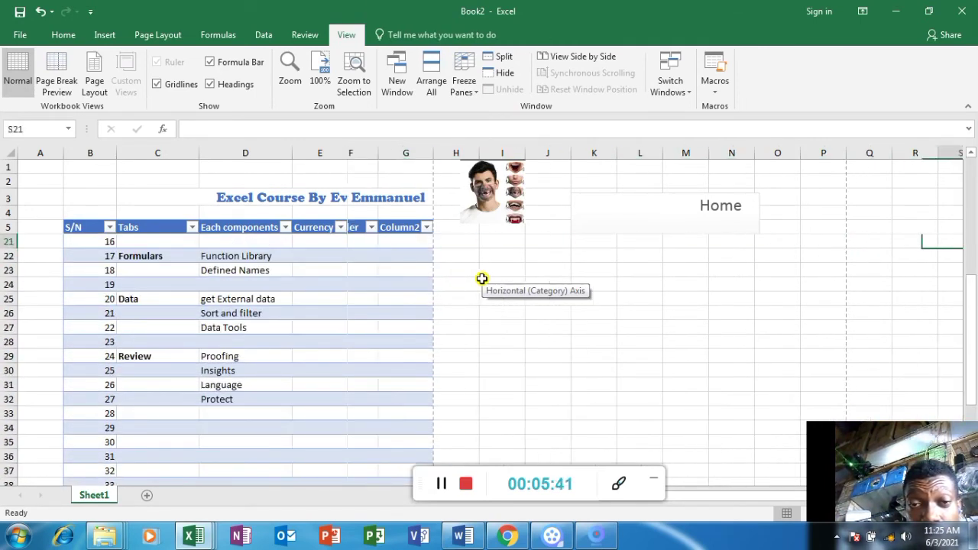
key(Right)
key(Right)
key(Right)
key(Right)
key(Right)
key(Right)
key(Right)
key(Right)
key(Right)
key(Right)
key(Right)
key(Right)
key(Right)
key(Right)
key(Right)
key(Right)
key(Right)
key(Right)
key(Right)
key(Right)
key(Right)
key(Left)
key(Left)
key(Left)
key(Left)
key(Left)
key(Left)
key(Left)
key(Left)
key(Left)
key(Left)
key(Left)
key(Left)
key(Left)
key(Left)
key(Left)
key(Left)
key(Left)
key(Left)
key(Left)
key(Left)
key(Left)
key(Left)
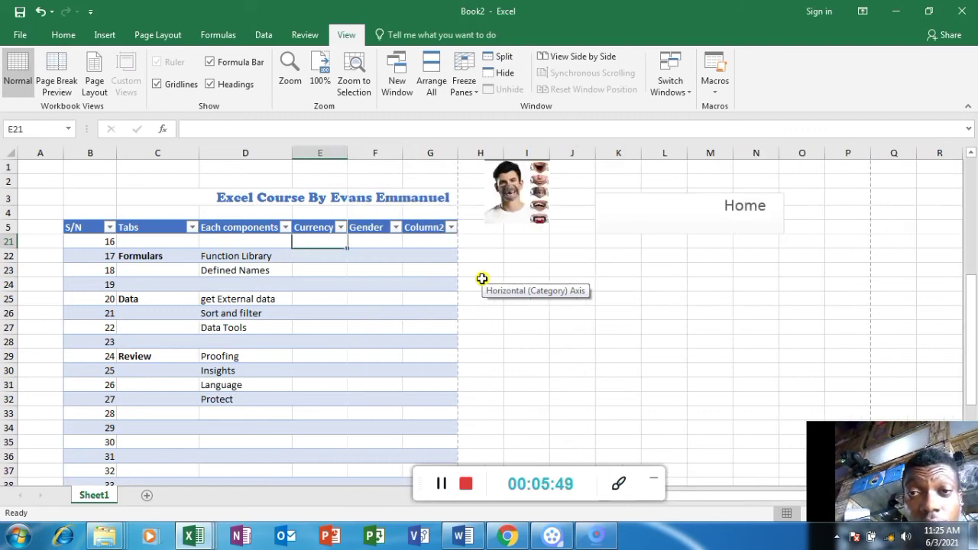
key(Left)
key(Left)
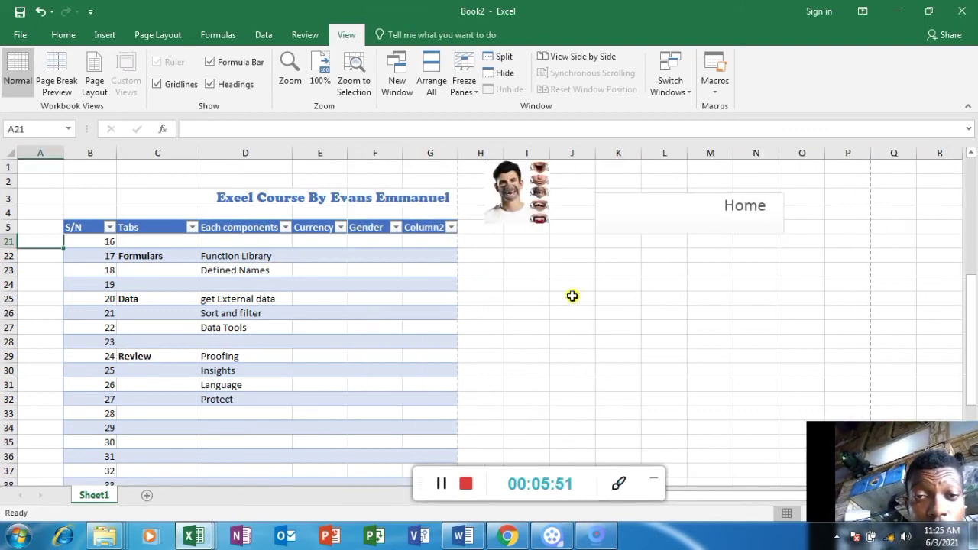
click(373, 242)
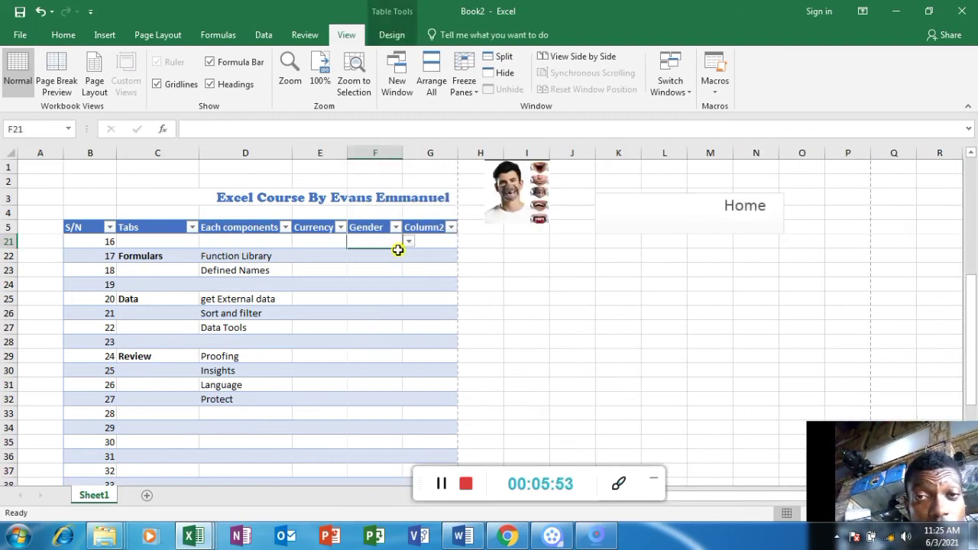
click(467, 241)
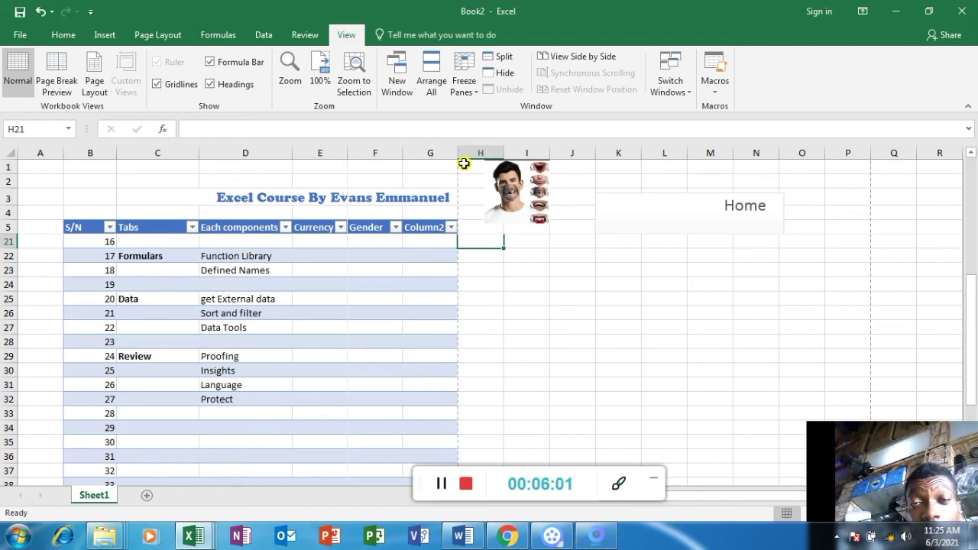
Unfreeze the panes and refreeze them at H6, fixing rows 1–5 and columns A–G
click(463, 80)
click(508, 118)
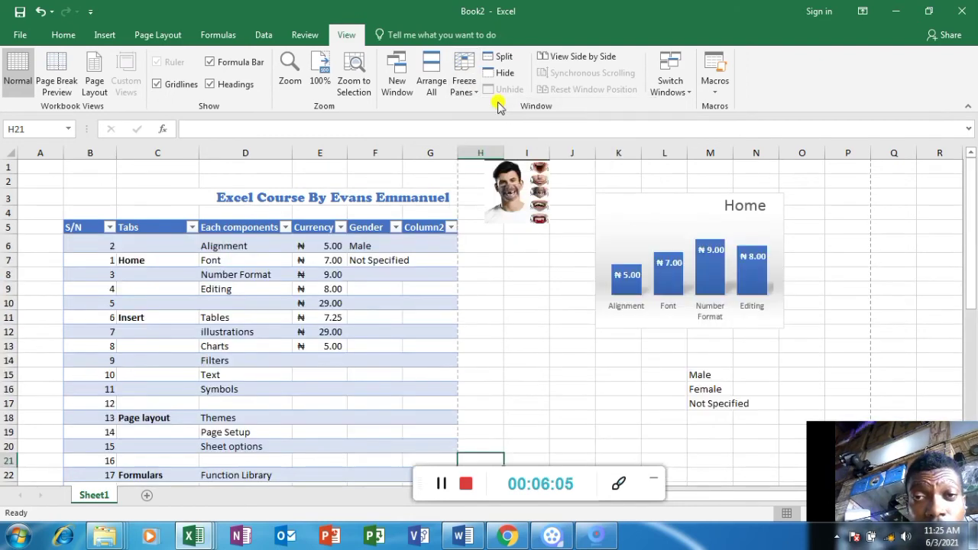
click(473, 247)
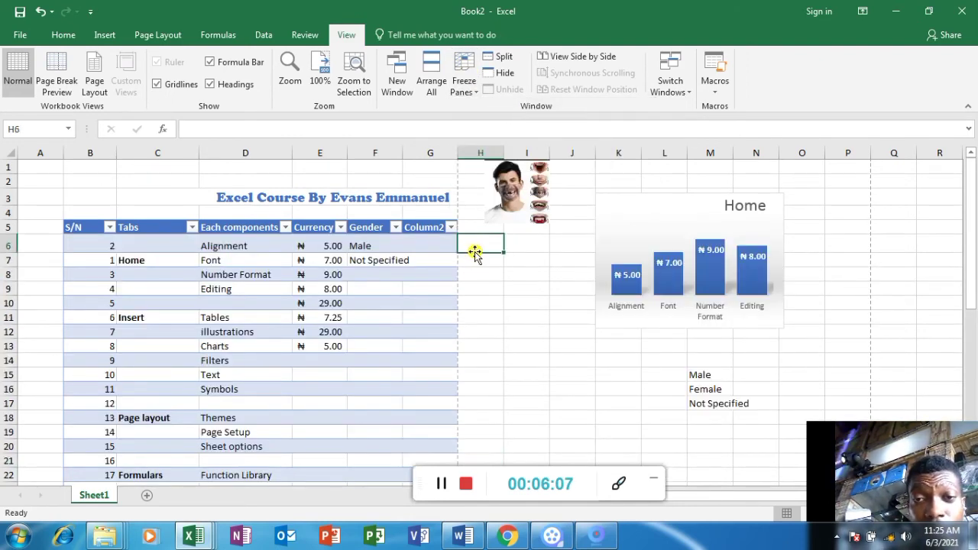
click(462, 88)
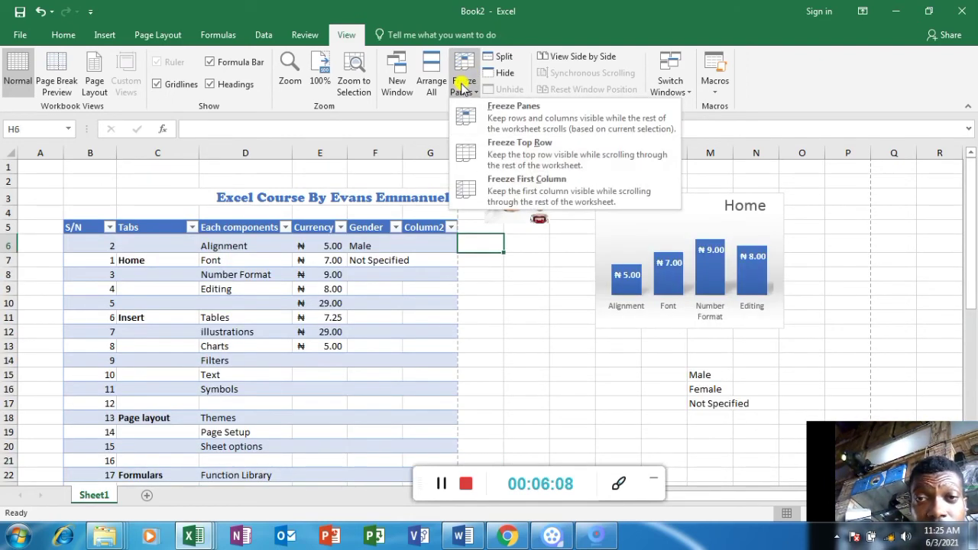
click(493, 113)
Move across to column AN and down the rows to confirm the table stays fixed
key(Right)
key(Right)
key(Right)
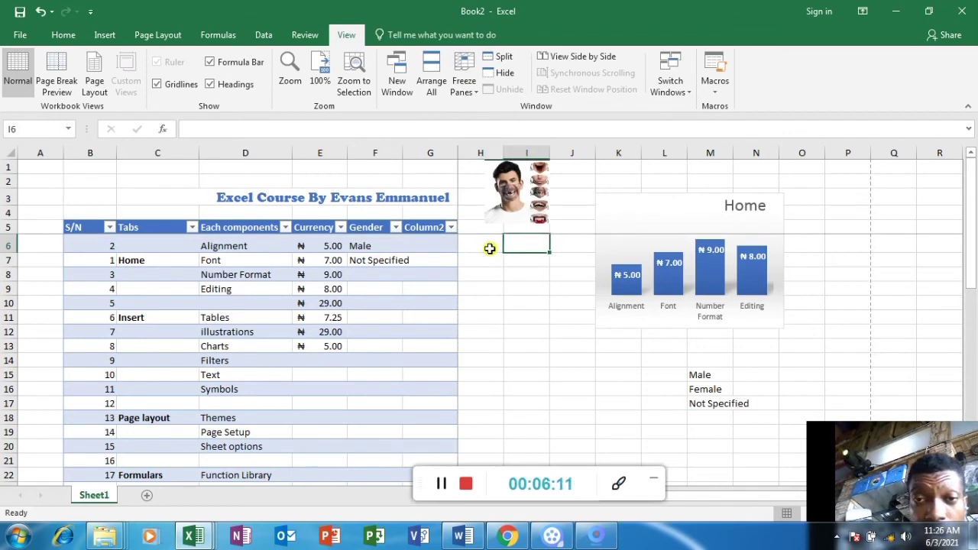
key(Right)
key(Right)
key(Right)
key(Right)
key(Right)
key(Right)
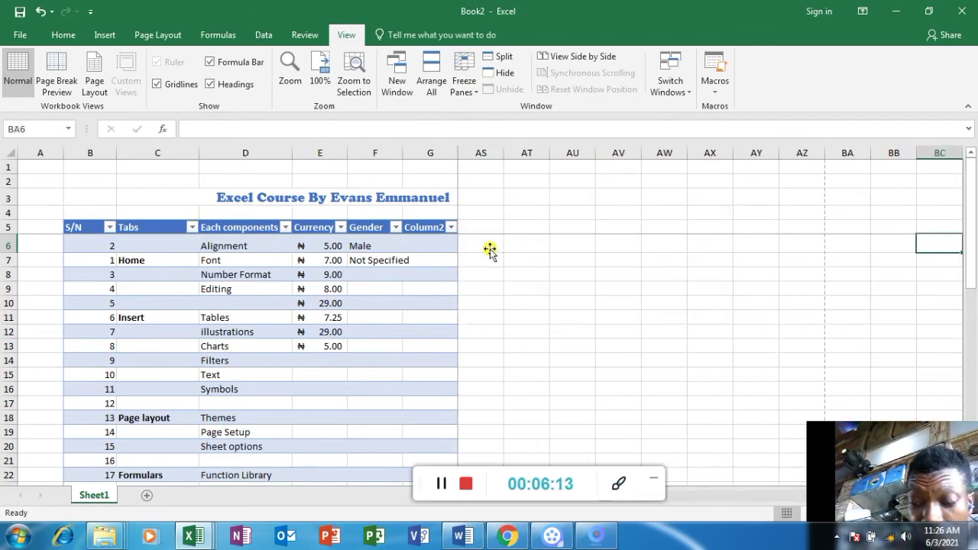
key(Right)
key(Right)
key(Left)
key(Left)
key(Left)
key(Left)
key(Left)
key(Left)
key(Down)
key(Down)
key(Down)
key(Down)
key(Down)
key(Down)
key(Down)
key(Down)
key(Down)
key(Down)
key(Down)
key(Down)
key(Down)
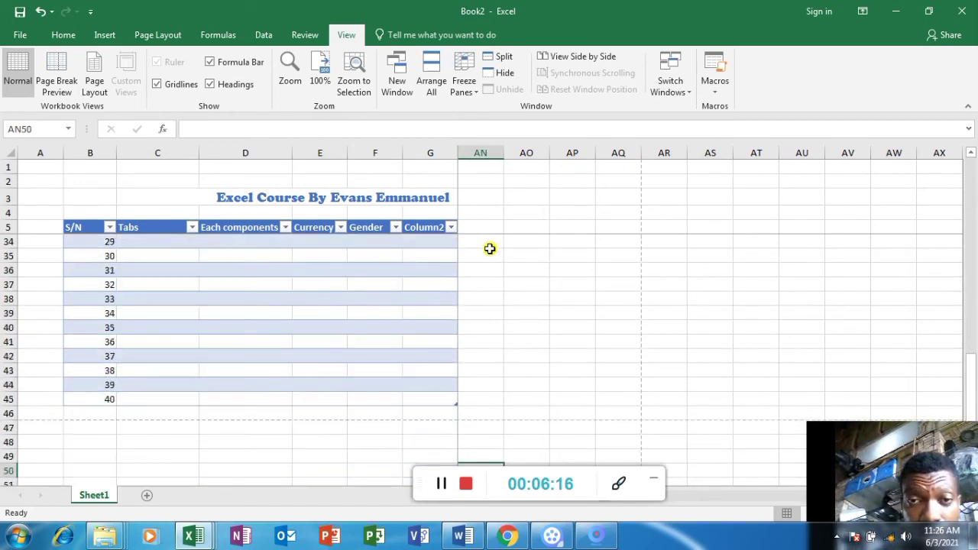
key(Down)
key(Down)
key(Down)
key(Down)
key(Up)
key(Up)
key(Up)
key(Up)
key(Up)
key(Up)
key(Up)
key(Up)
key(Up)
key(Up)
key(Up)
key(Up)
key(Up)
key(Up)
key(Up)
key(Up)
key(Up)
key(Up)
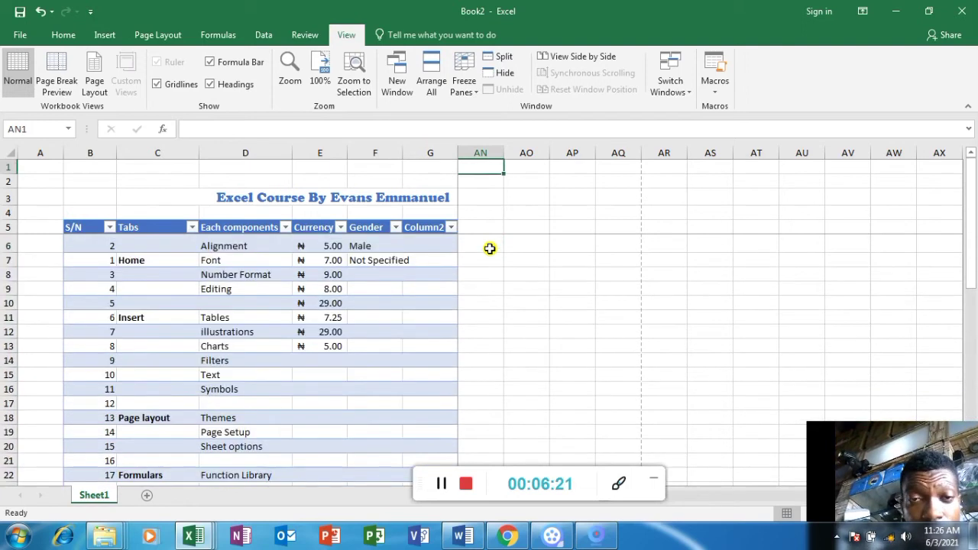
key(Down)
key(Down)
key(Down)
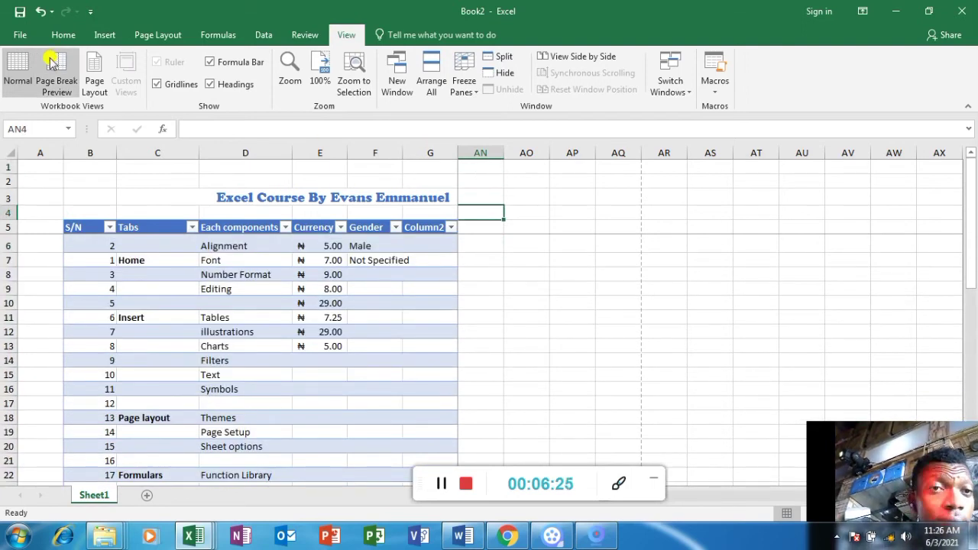
click(616, 488)
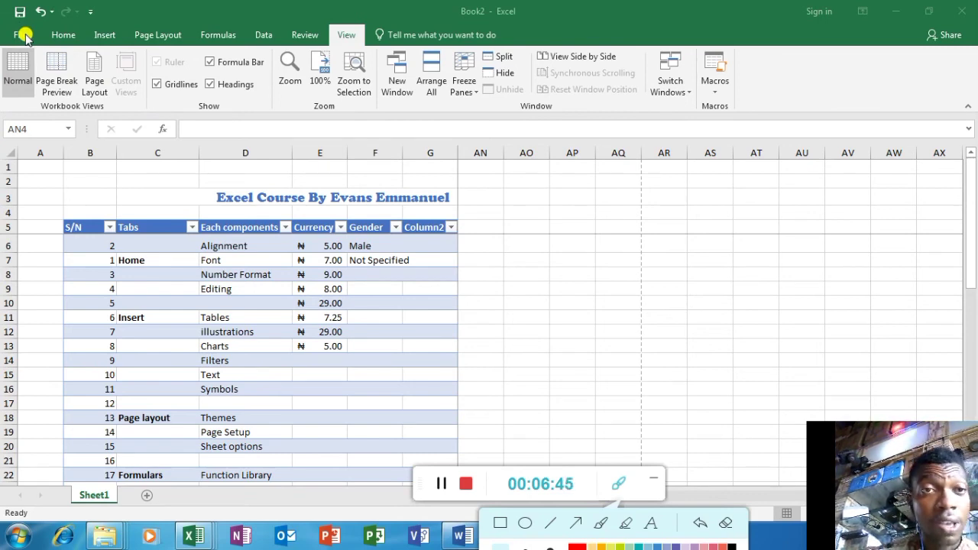
Create a new blank workbook, Book3, and minimize it to return to Book2
click(24, 36)
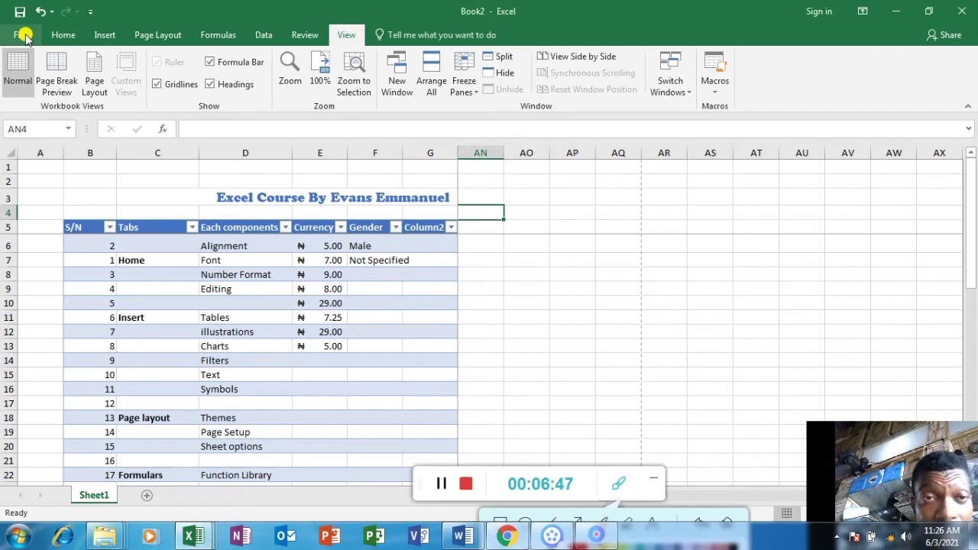
click(23, 35)
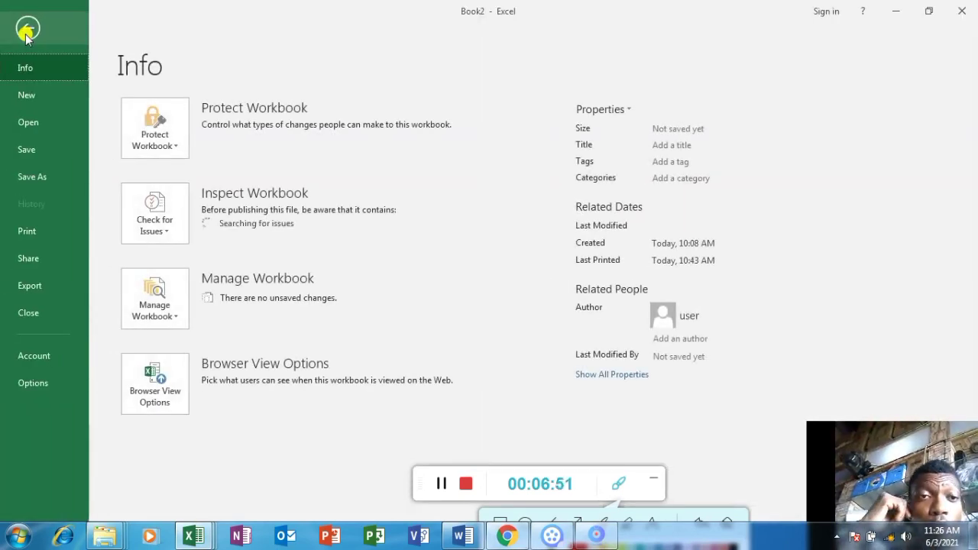
click(27, 96)
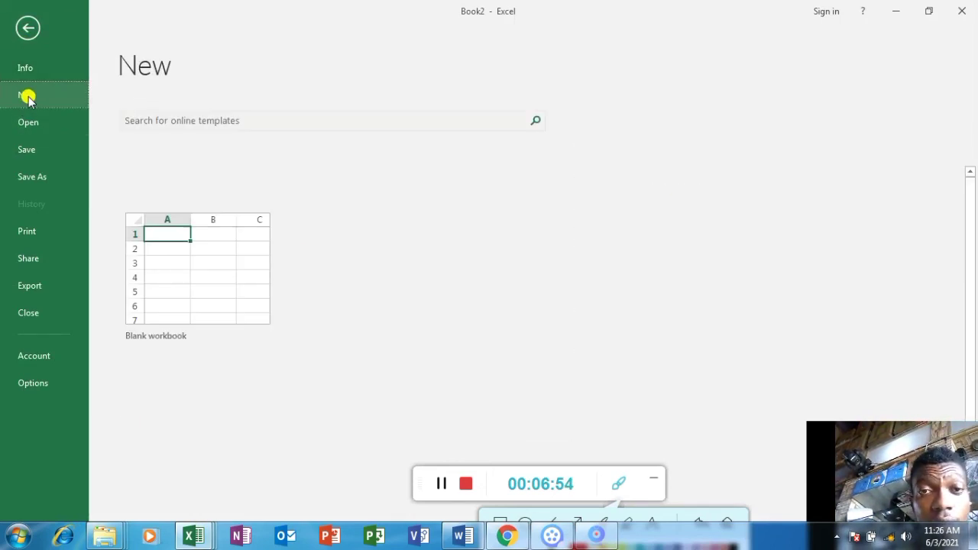
click(228, 223)
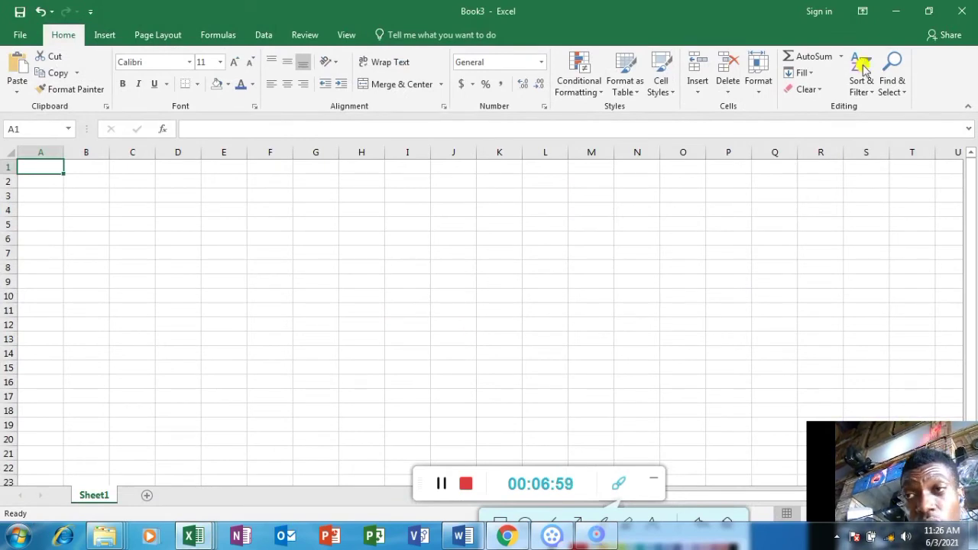
click(900, 18)
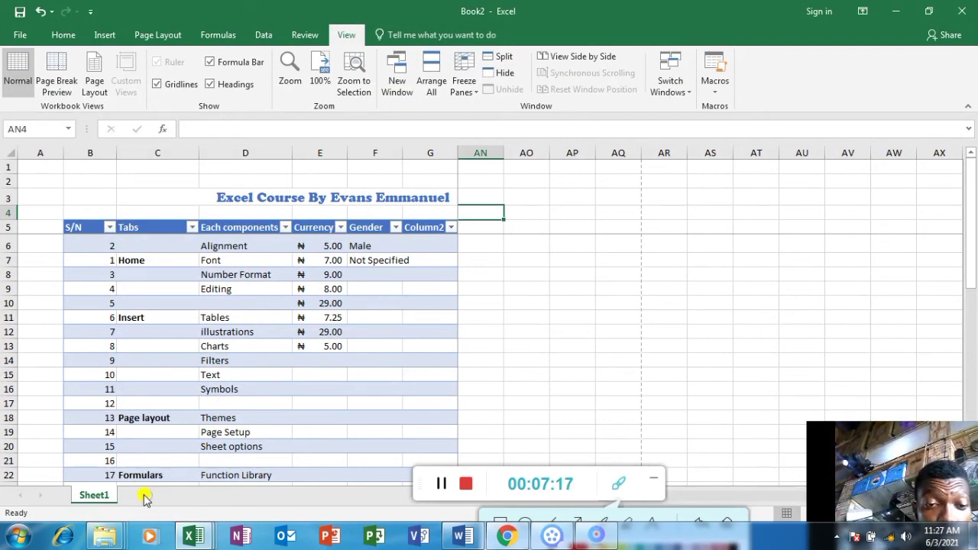
Add three new sheets and rename Sheet1 to Testrun
click(146, 498)
click(191, 497)
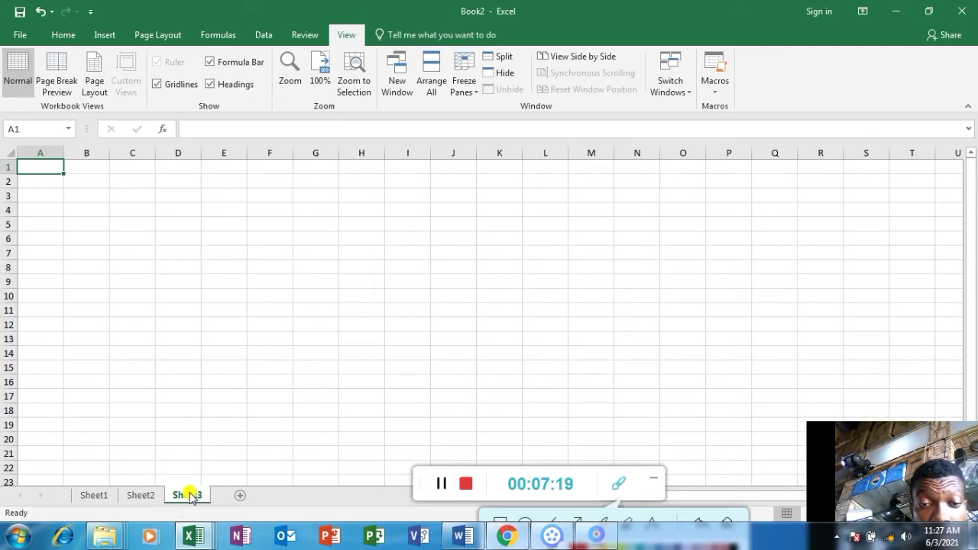
click(241, 497)
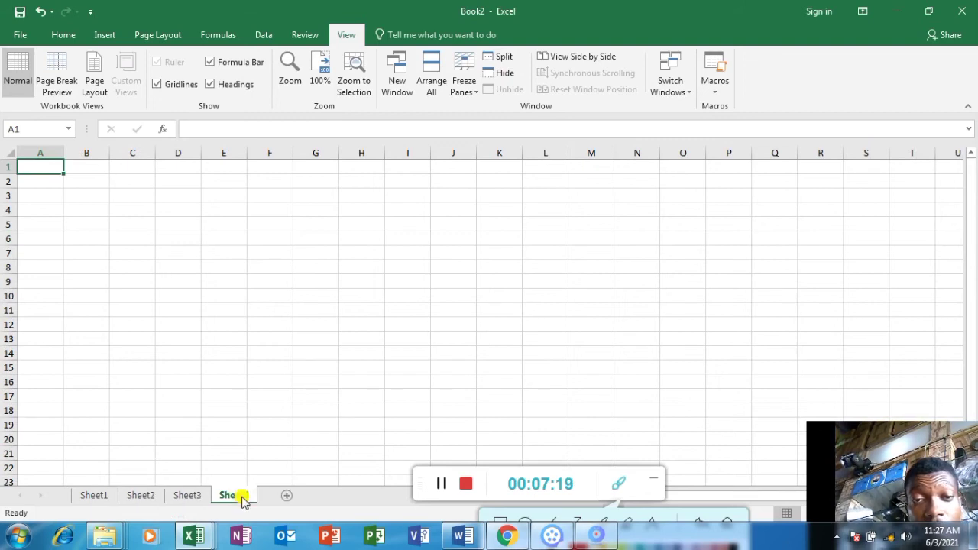
click(136, 495)
click(107, 495)
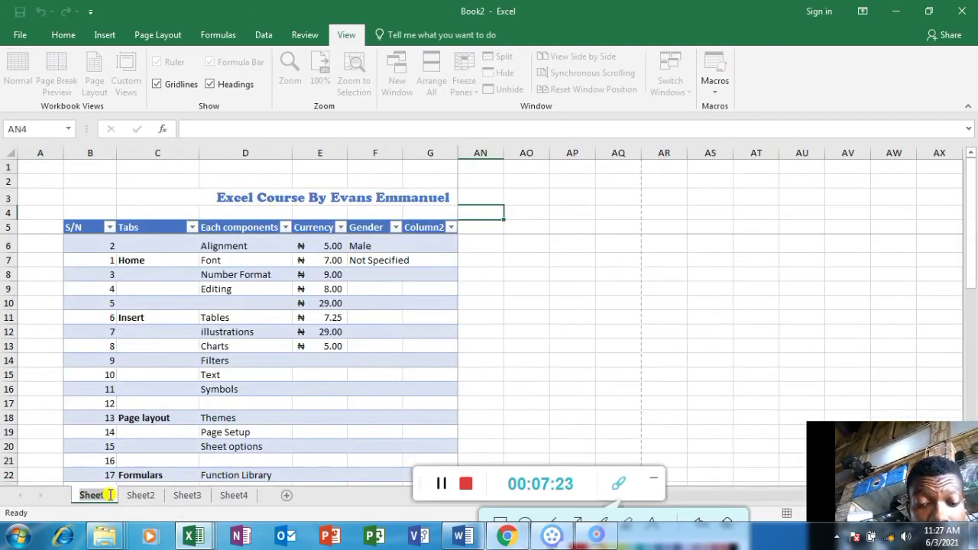
text(Testrun)
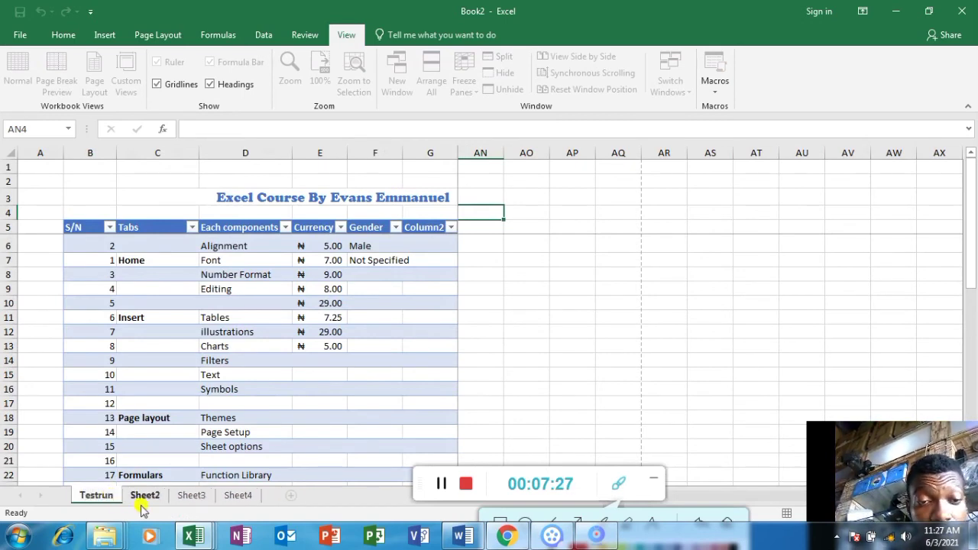
click(144, 497)
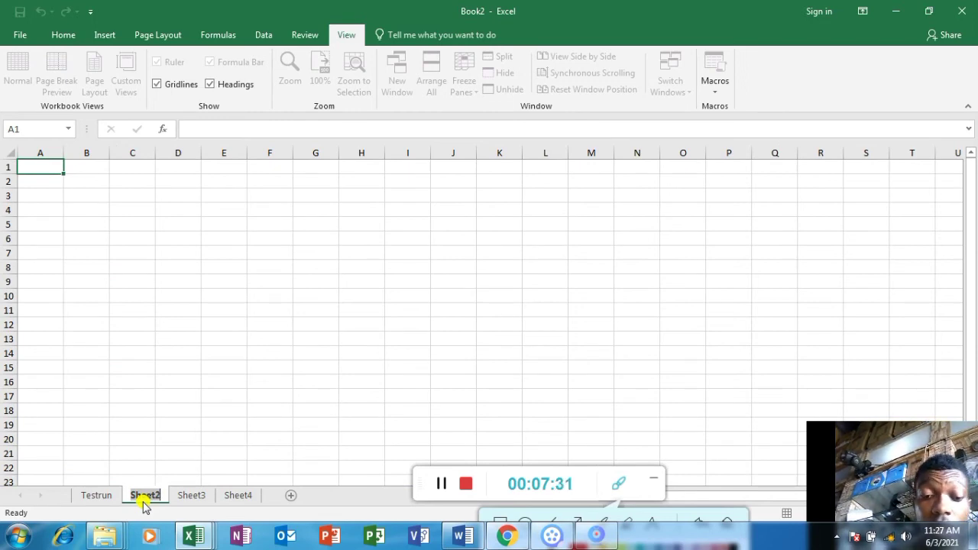
Rename Sheet2 to '2nd page', then switch between the Testrun and 2nd page sheets
double_click(144, 496)
text(@)
key(BackSpace)
text(2nd page)
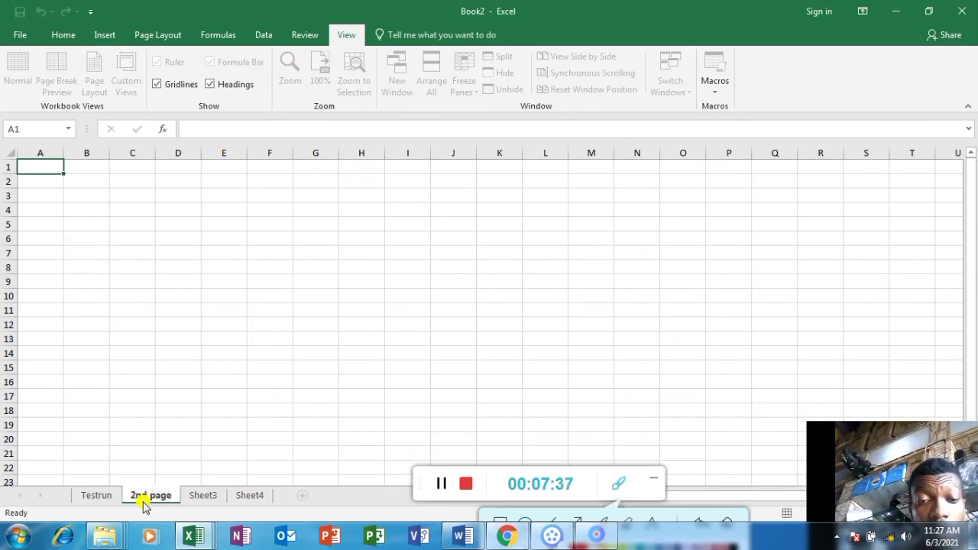
click(313, 328)
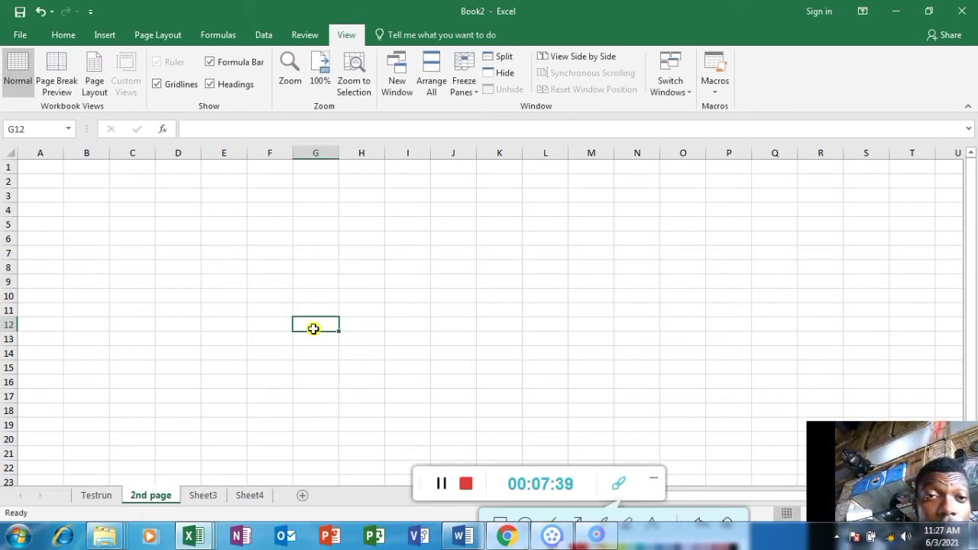
click(251, 299)
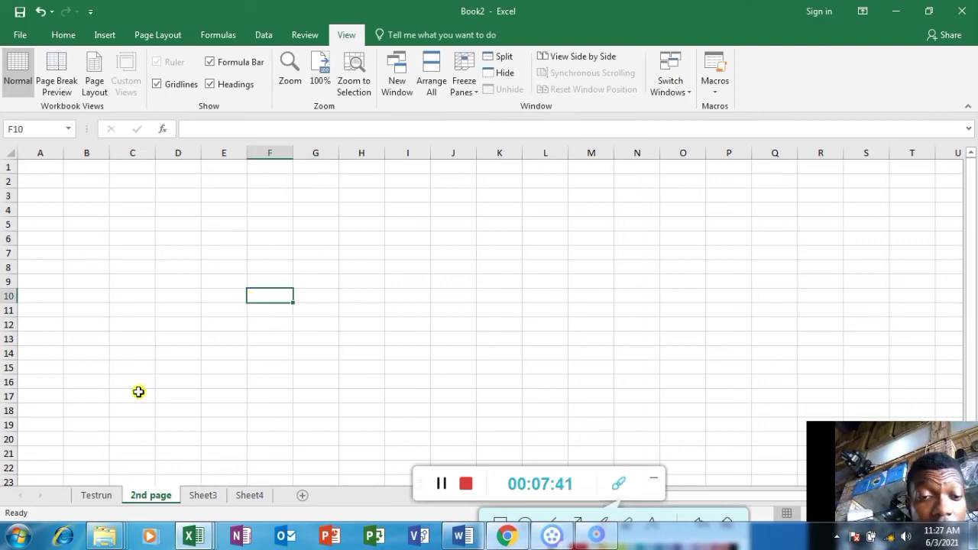
click(105, 498)
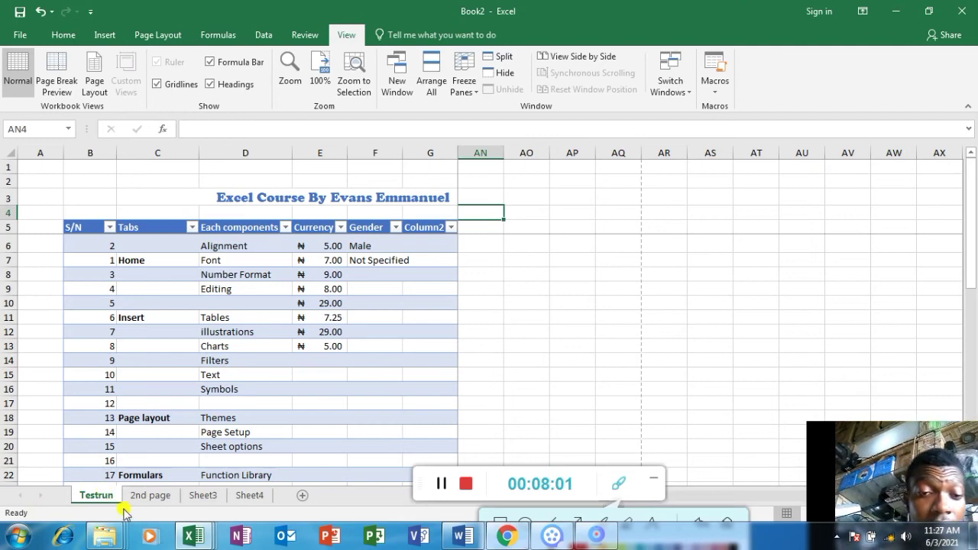
click(145, 498)
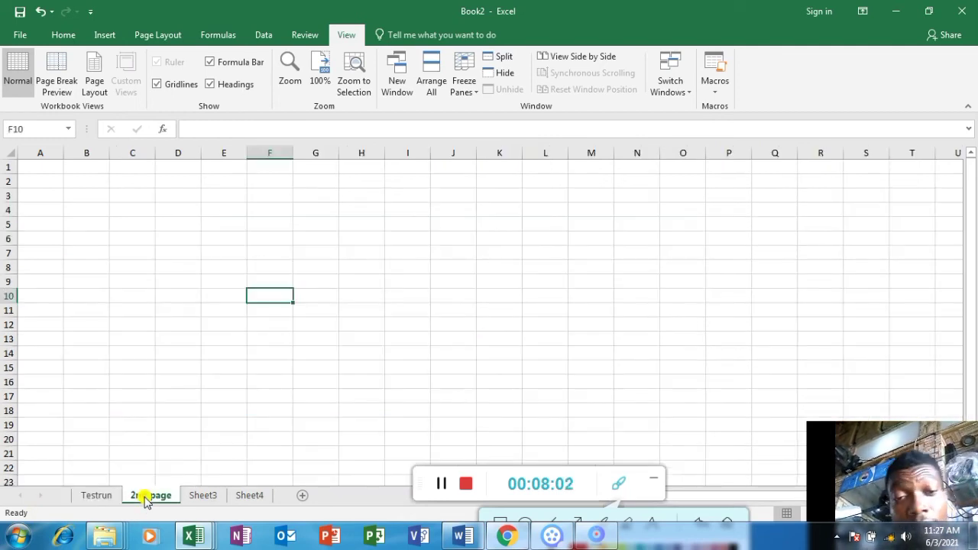
Cycle through the 2nd page, Sheet3, Sheet4 and Testrun sheets, then open the File Info page
click(198, 498)
click(252, 498)
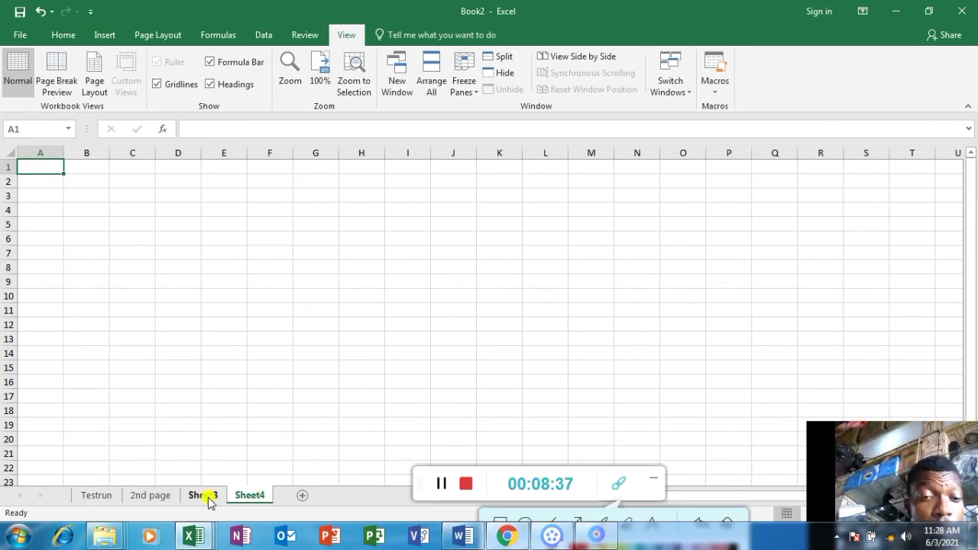
click(109, 498)
click(140, 496)
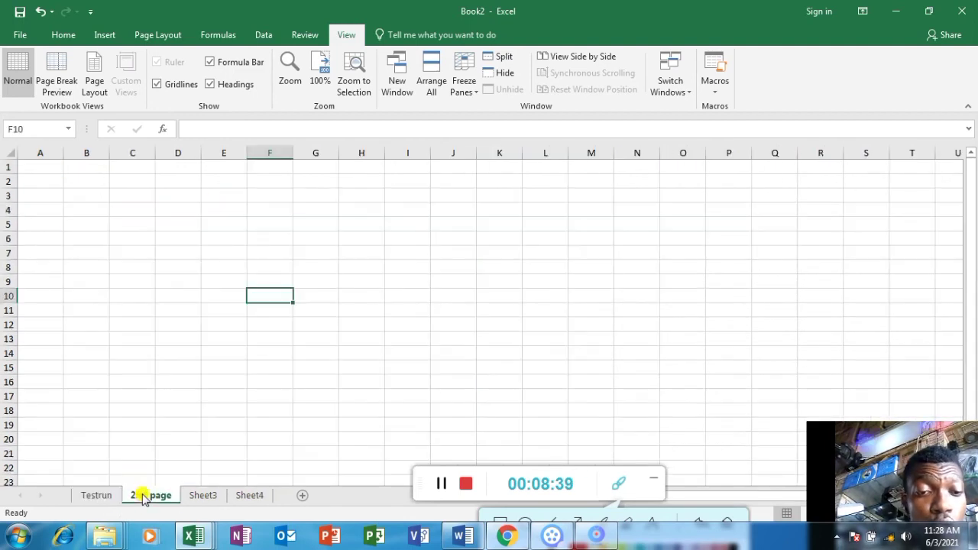
click(214, 496)
click(248, 496)
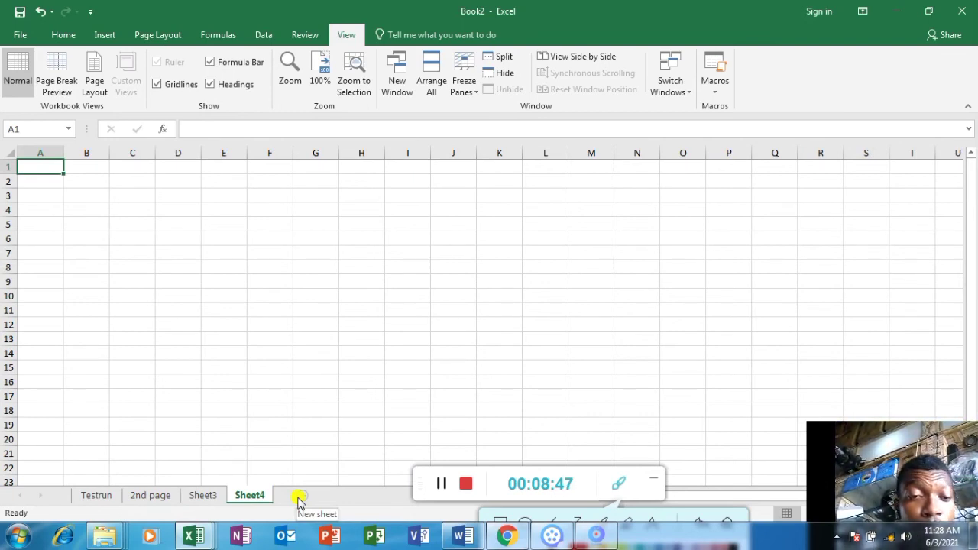
click(112, 497)
click(139, 497)
click(200, 496)
click(242, 495)
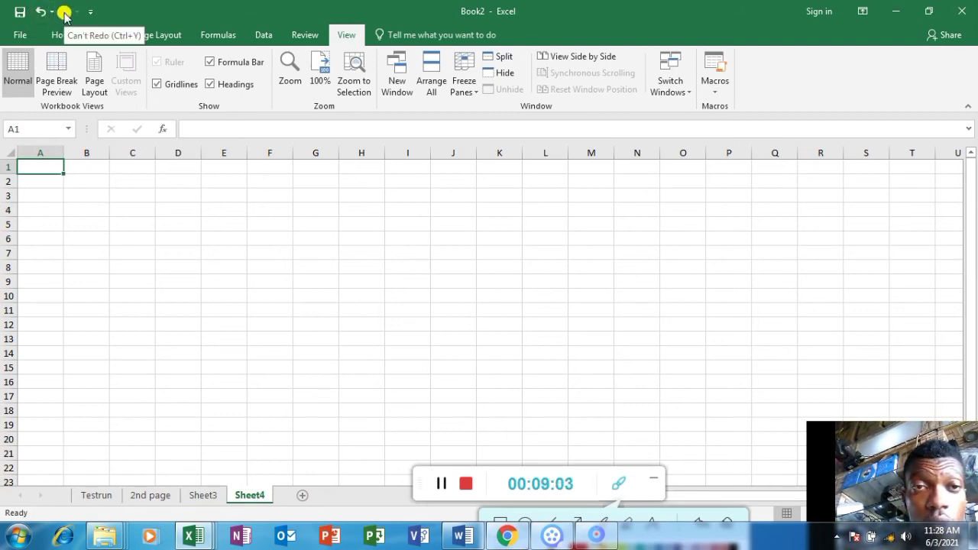
click(7, 35)
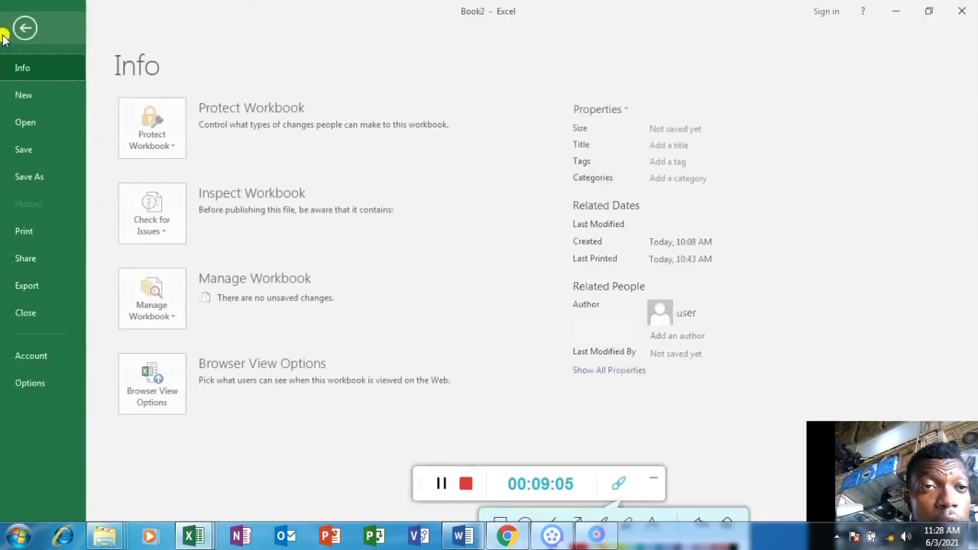
Save the workbook to the Desktop, named with the user's name plus 'Course overview For Excel'
click(81, 51)
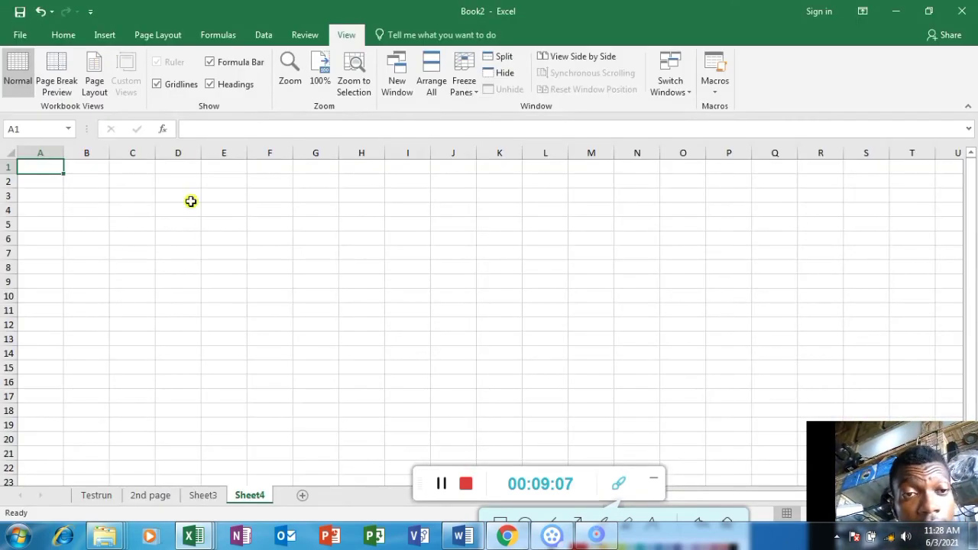
click(101, 495)
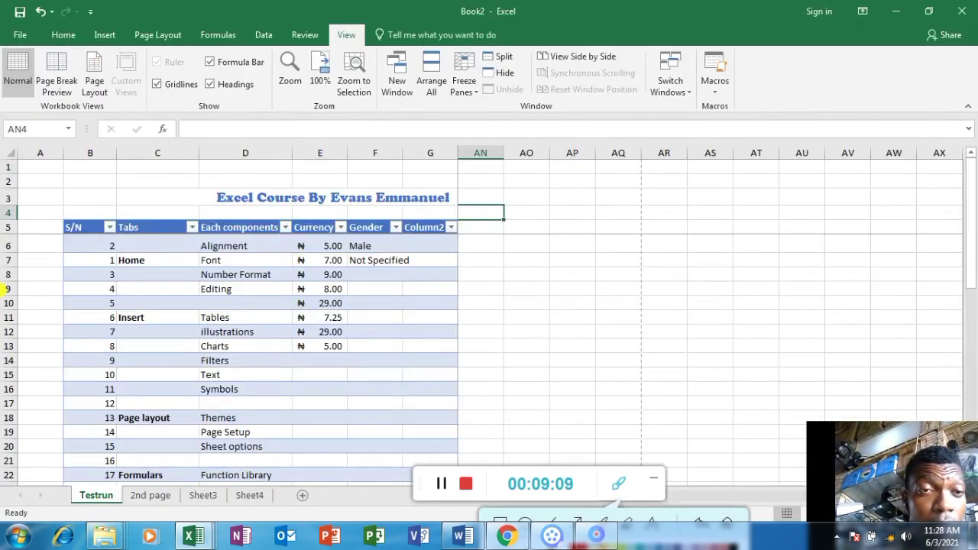
click(17, 36)
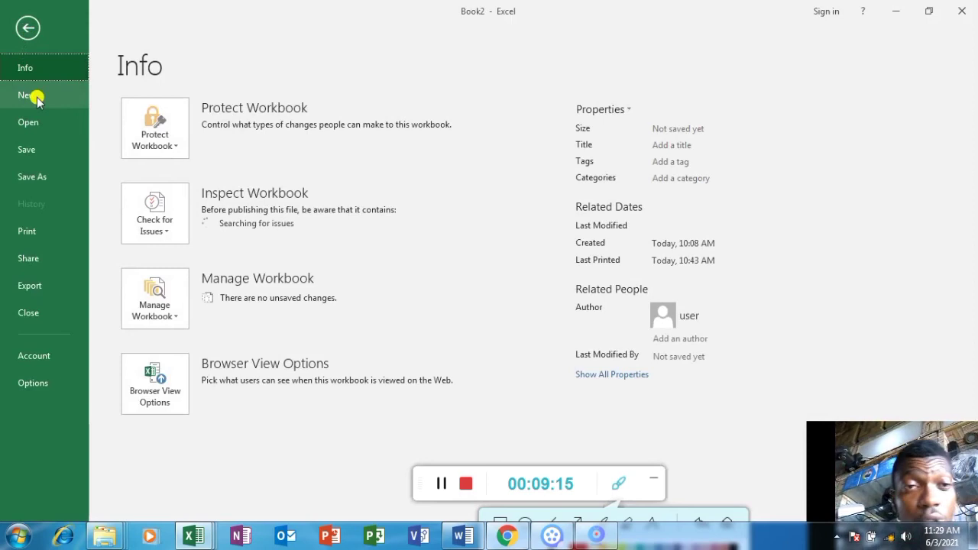
click(42, 153)
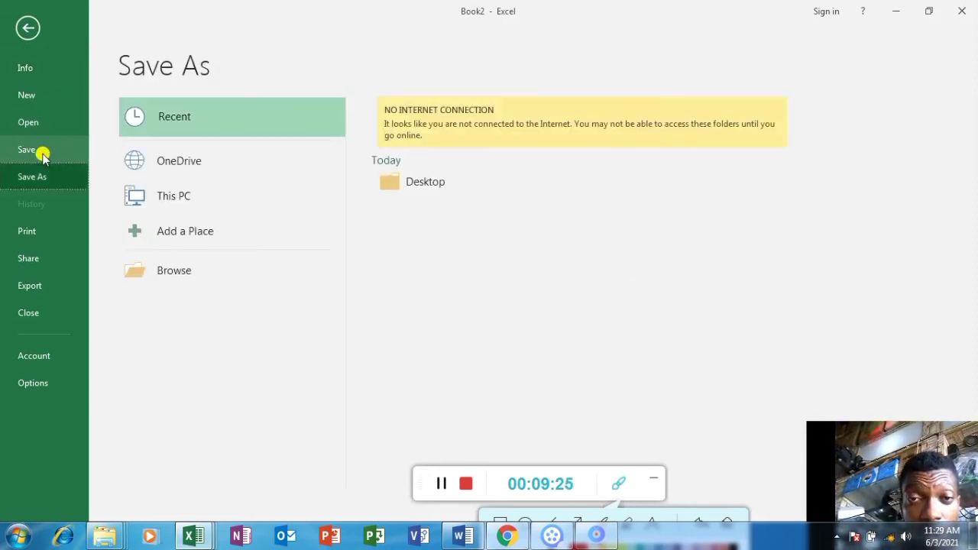
click(419, 189)
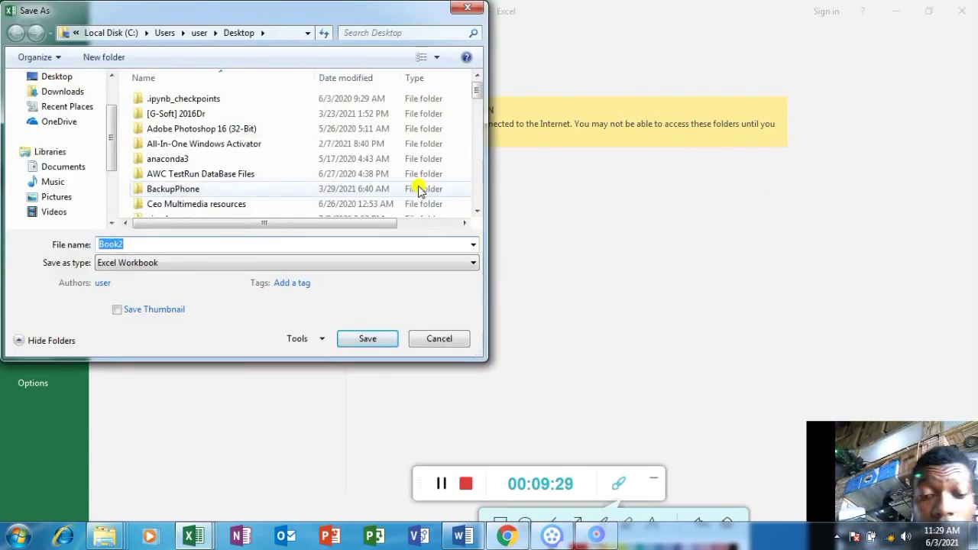
text(Evans Emmanuel Co)
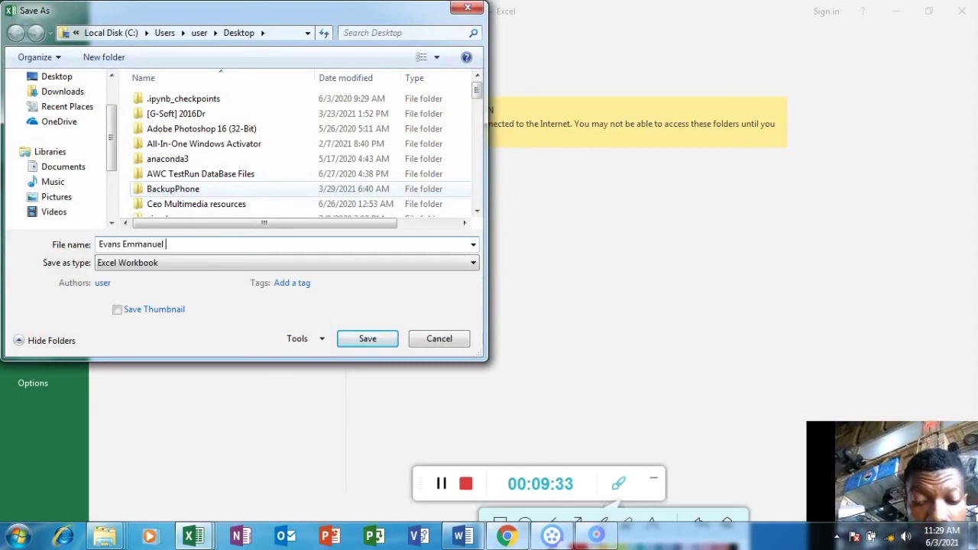
text(urse)
text( o)
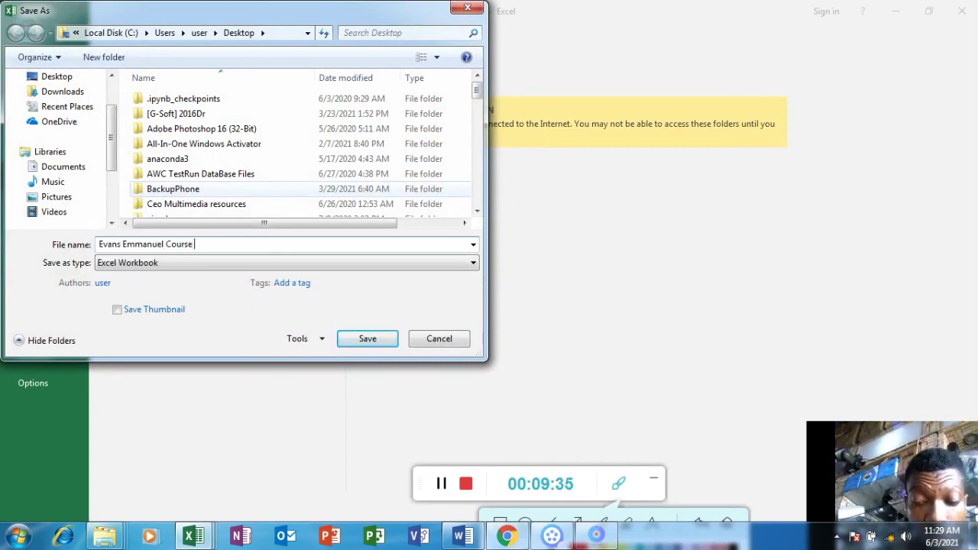
text(verview)
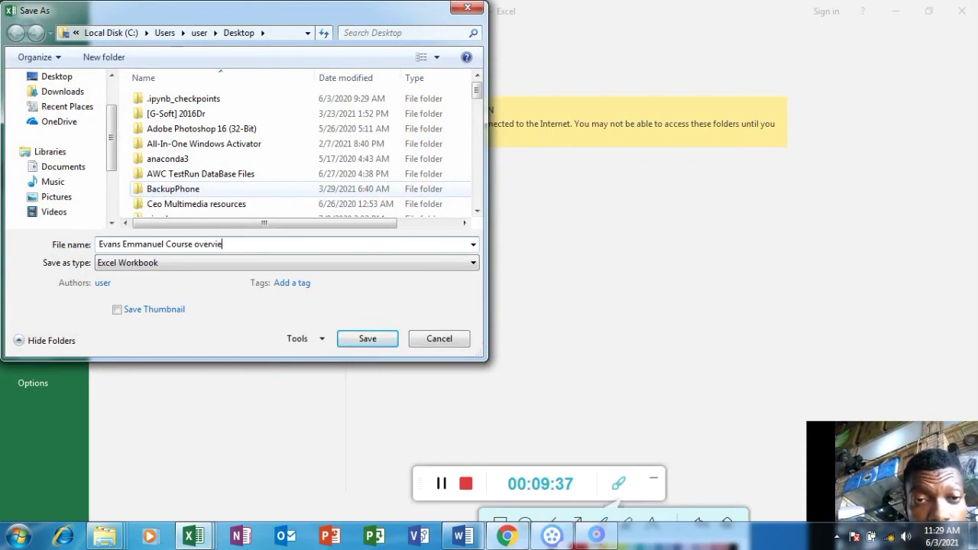
text( For Excel)
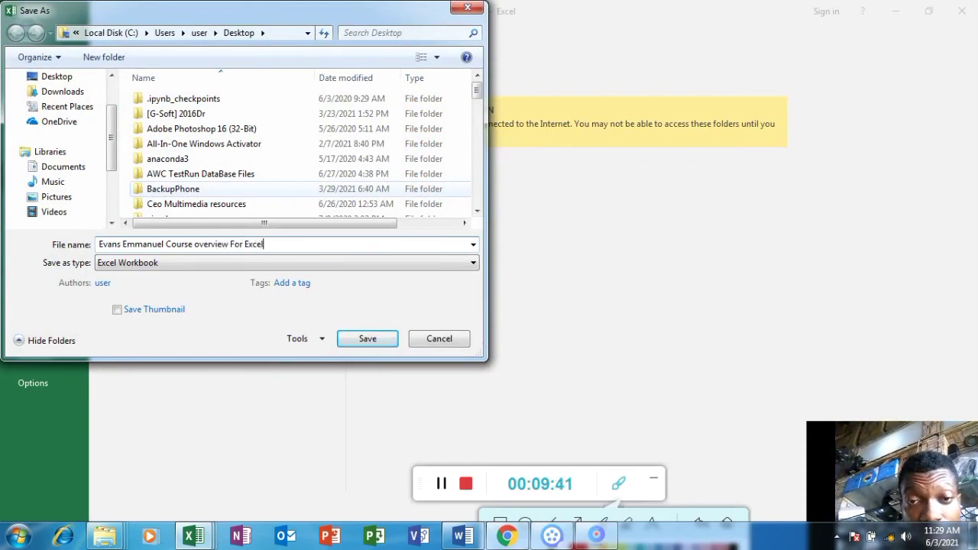
key(Return)
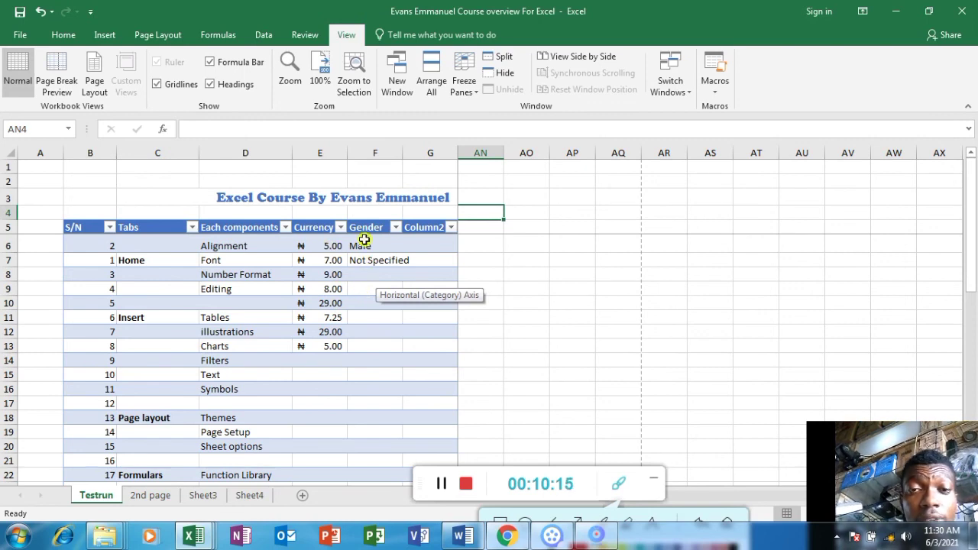
Delete the Gender column F from the table
click(371, 155)
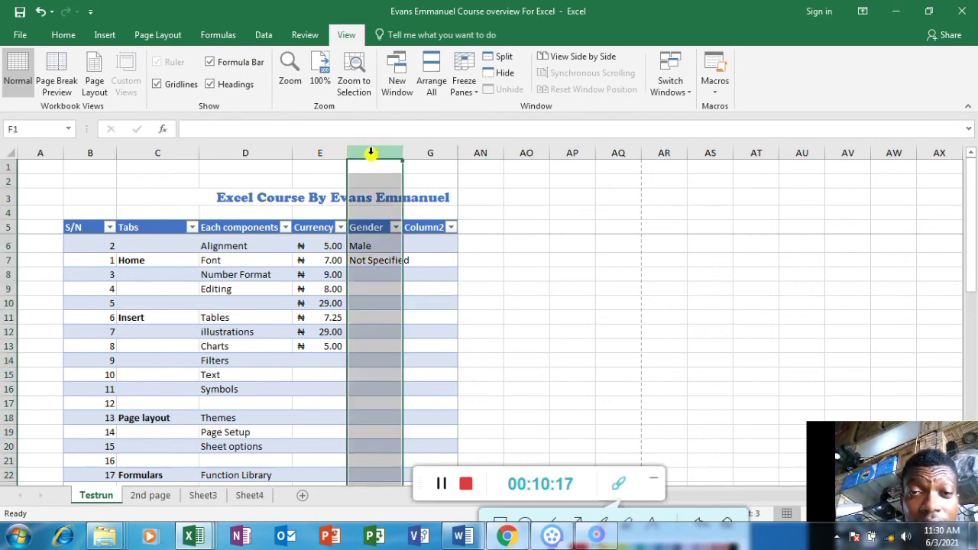
right_click(372, 155)
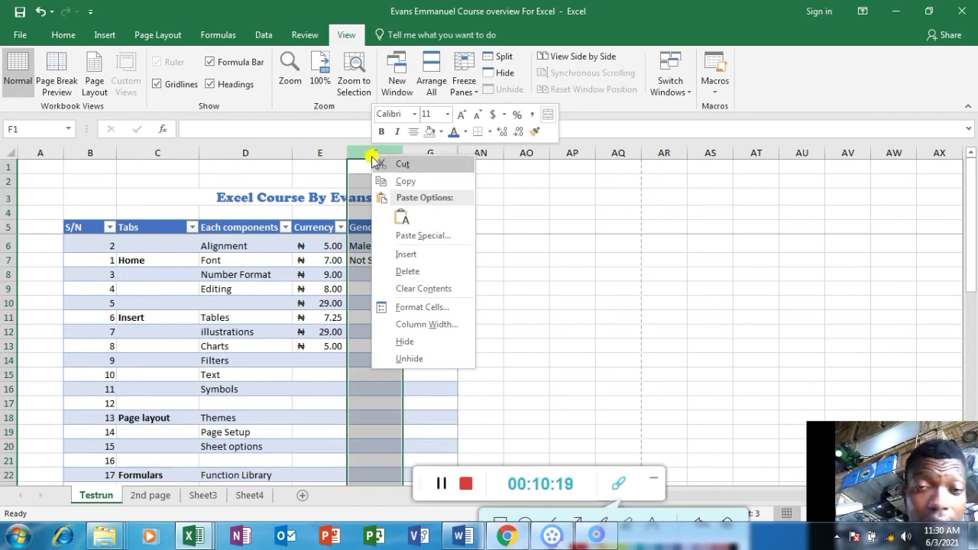
click(412, 288)
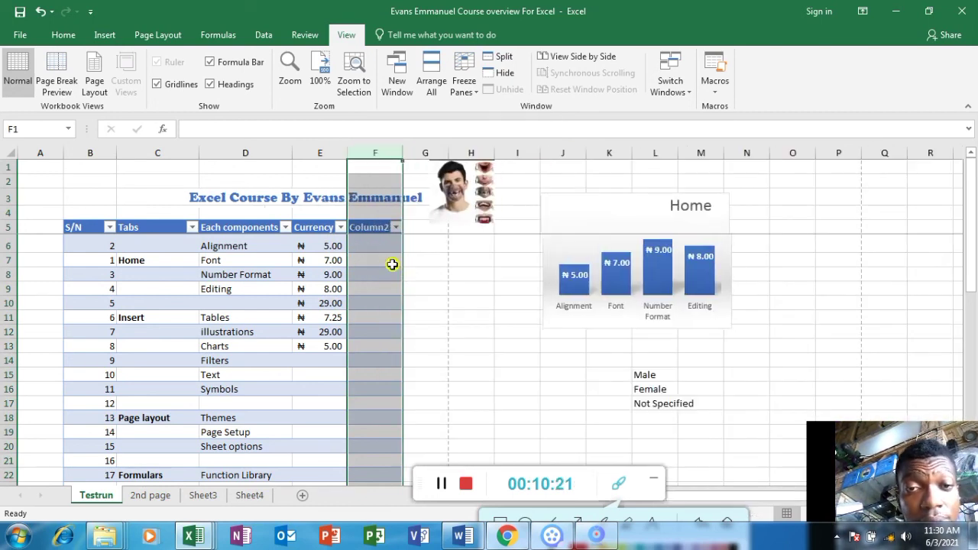
Open the Column2 header in F5 for editing and clear its existing text
click(369, 233)
click(370, 247)
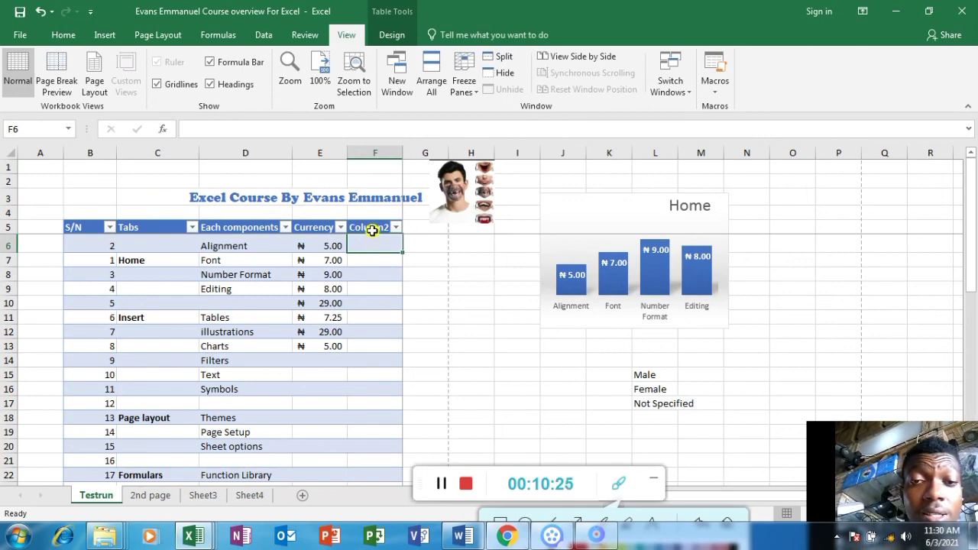
click(372, 229)
double_click(371, 231)
key(Delete)
key(Delete)
key(Delete)
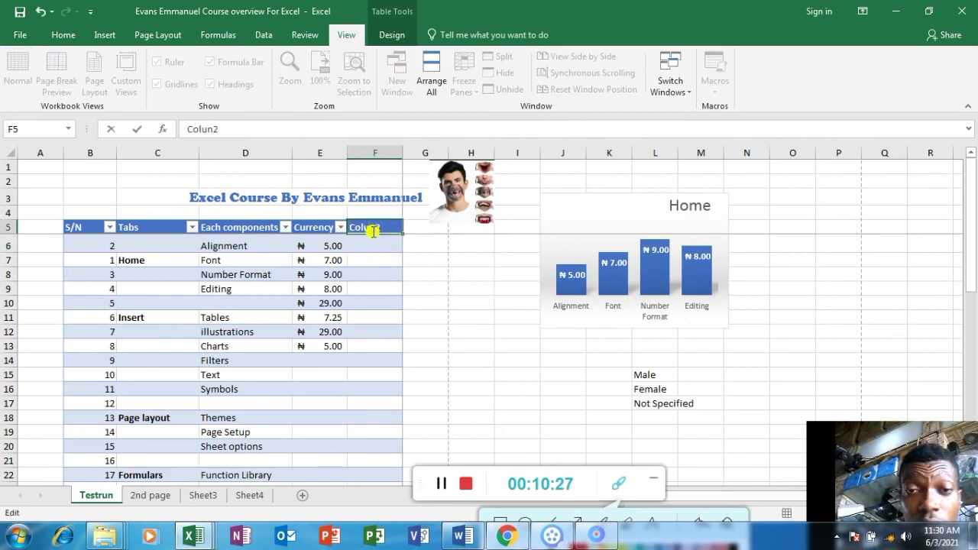
key(BackSpace)
key(BackSpace)
key(BackSpace)
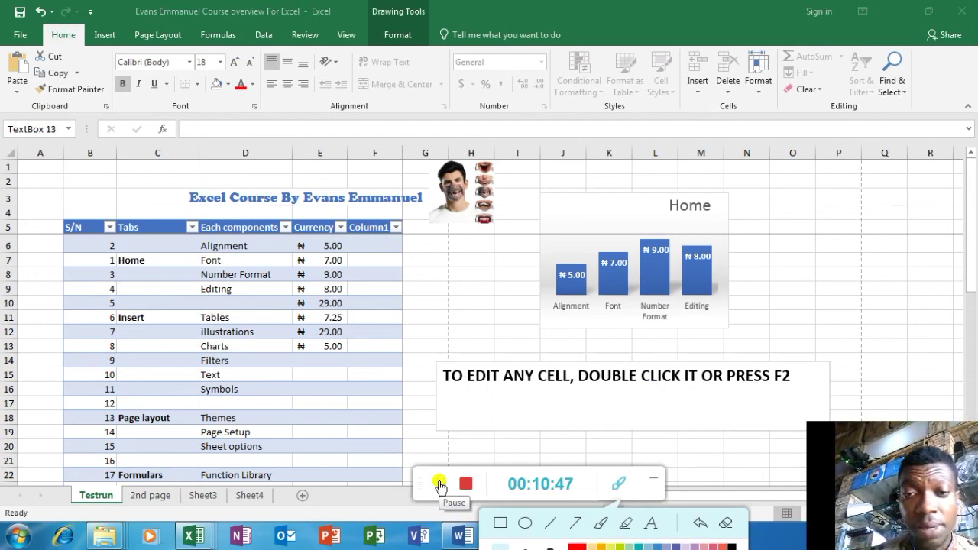
click(217, 390)
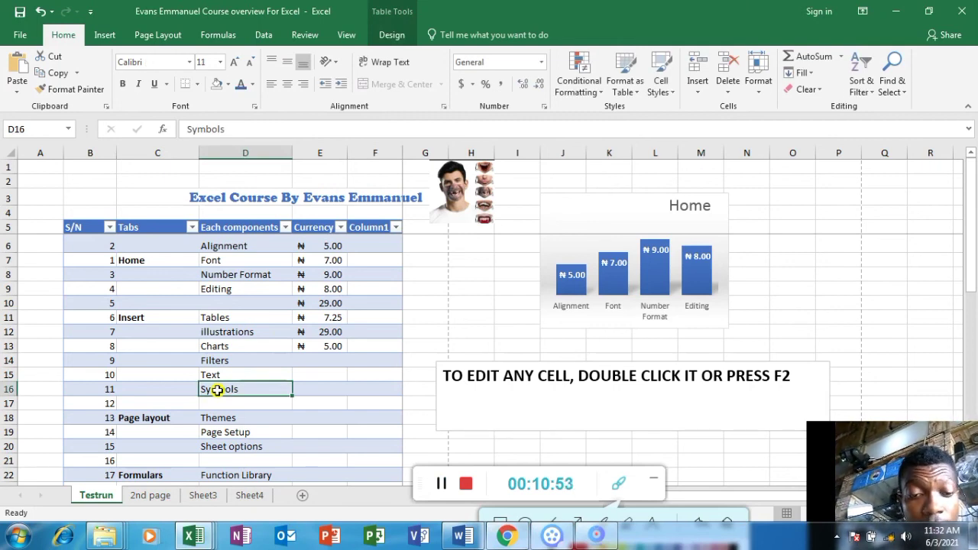
key(F2)
text(HFHDF)
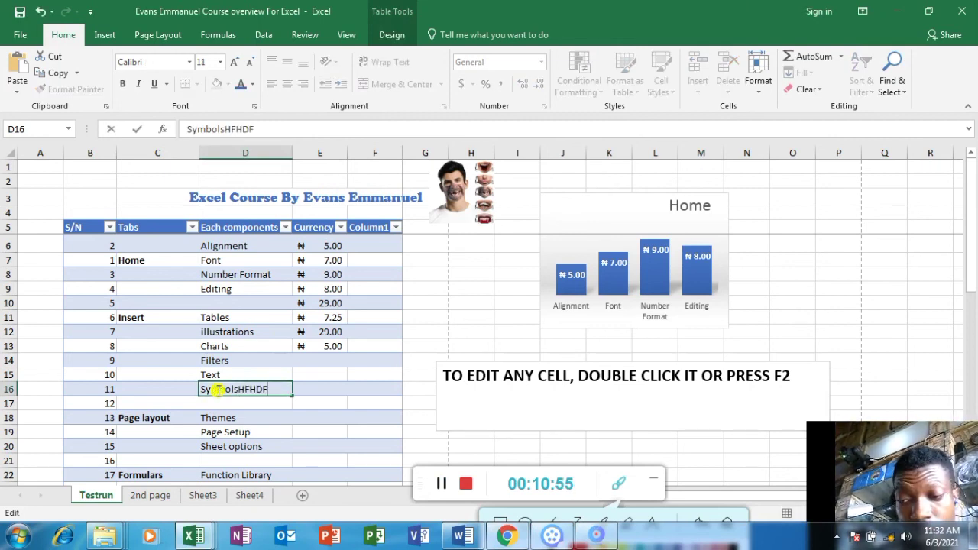
key(BackSpace)
key(BackSpace)
key(BackSpace)
key(BackSpace)
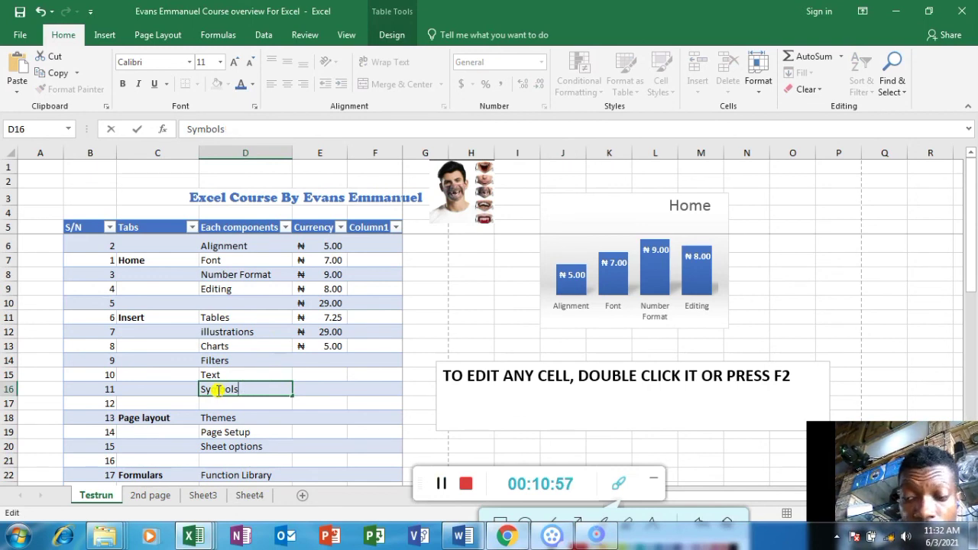
click(226, 364)
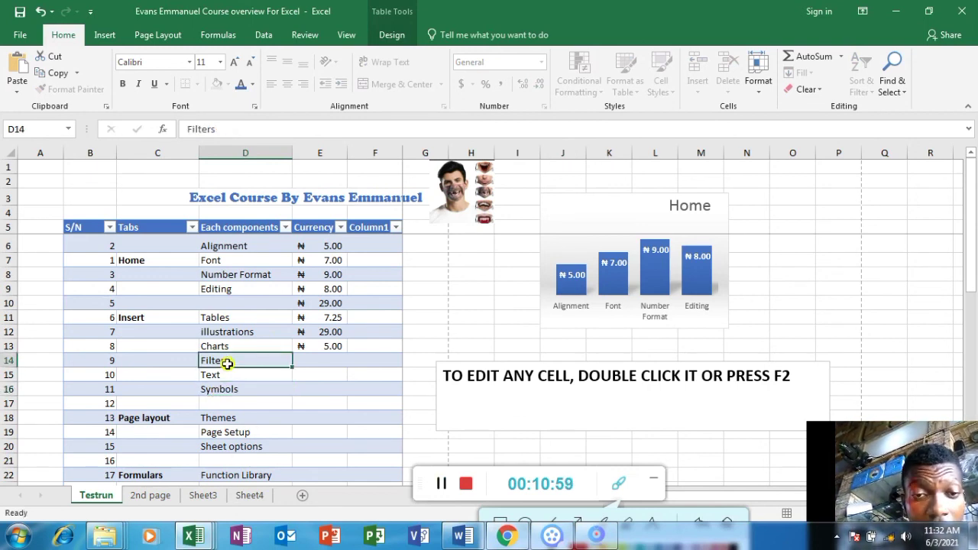
text(TER)
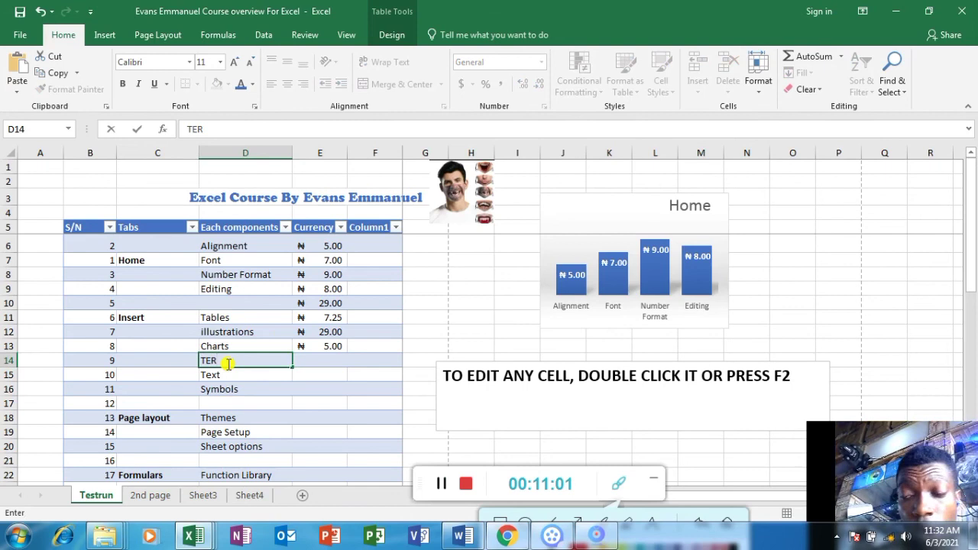
key(BackSpace)
key(BackSpace)
key(BackSpace)
key(Escape)
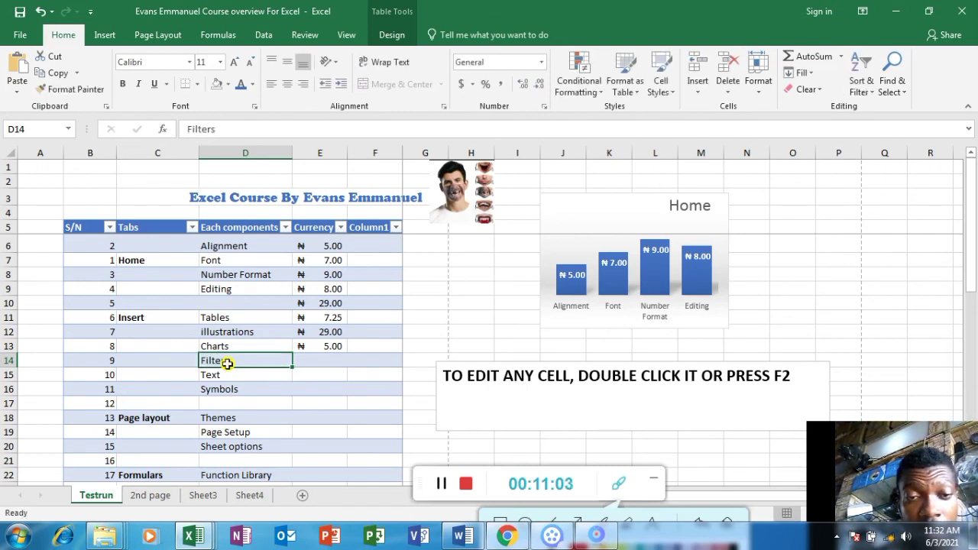
double_click(220, 332)
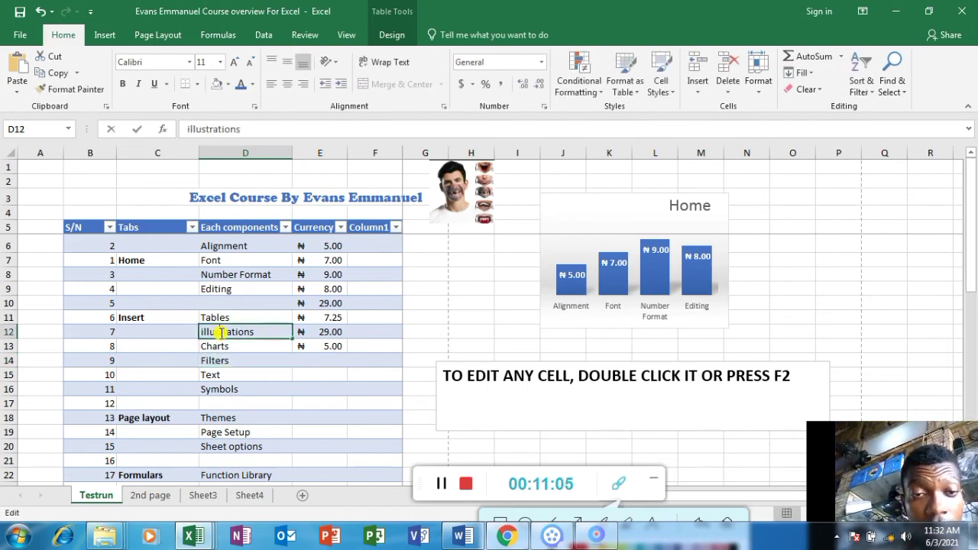
click(245, 391)
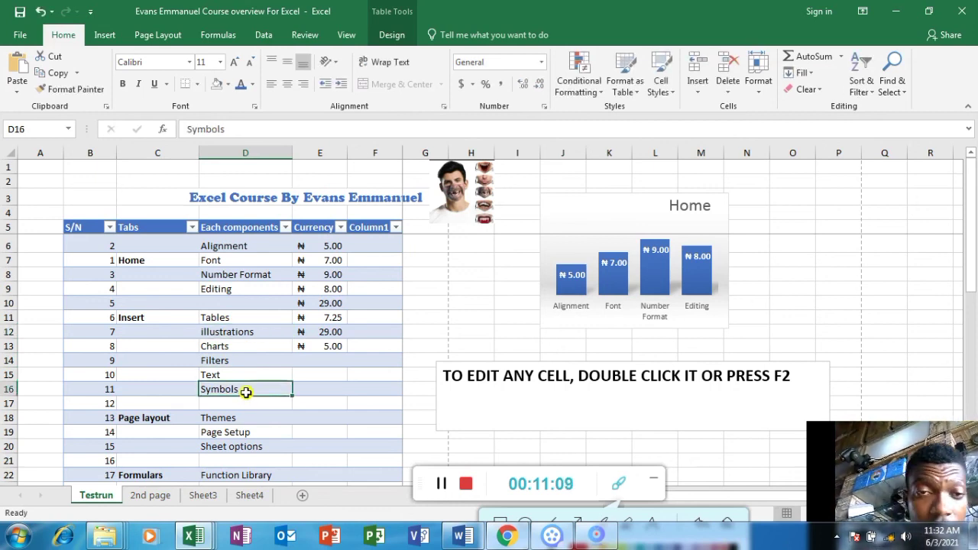
click(382, 246)
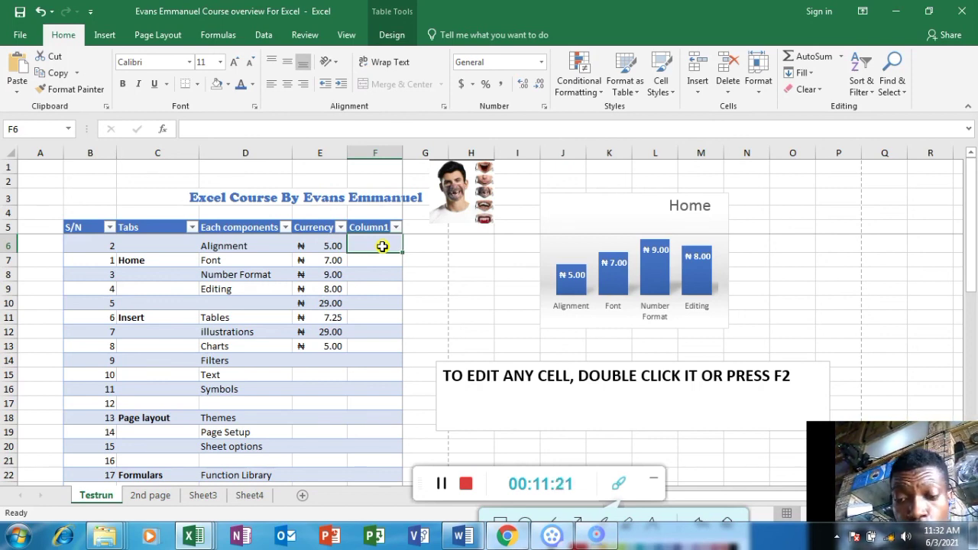
Enter =E6+E7 in F6 so Column1 fills with each Currency amount plus the next
text(=)
key(BackSpace)
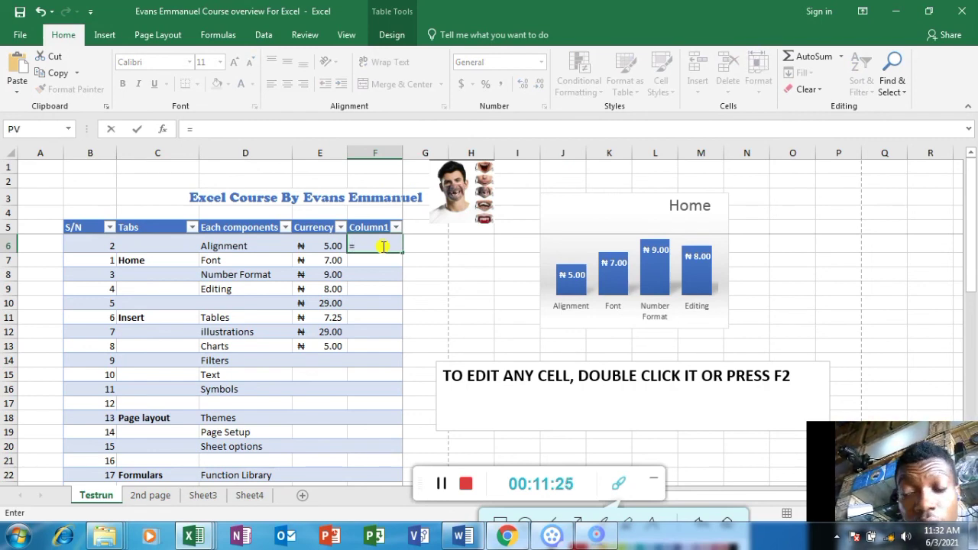
text(=)
key(BackSpace)
text(=)
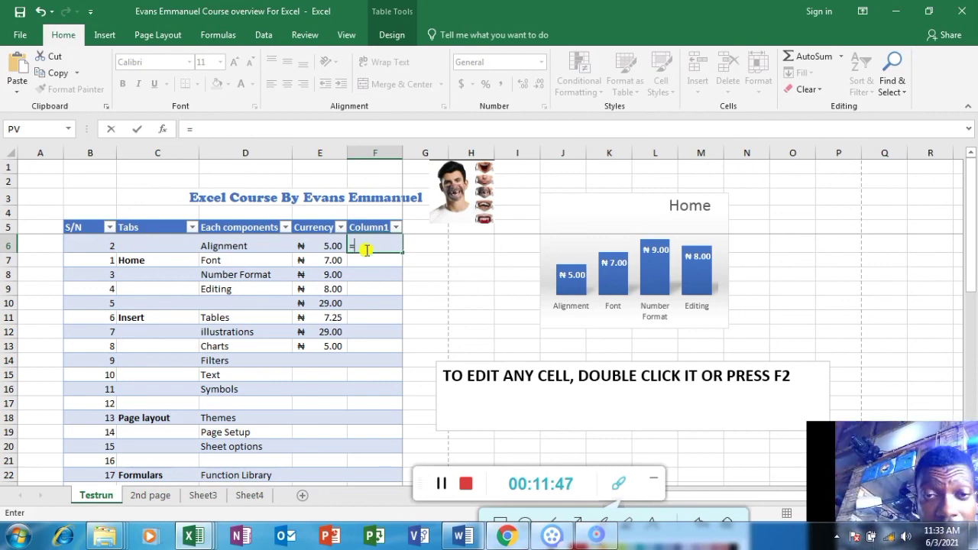
click(337, 242)
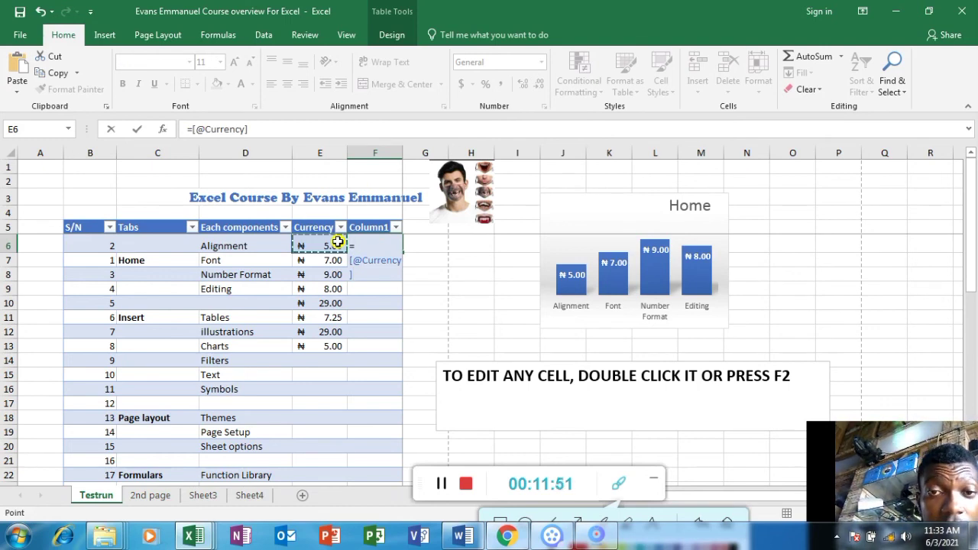
key(BackSpace)
key(BackSpace)
key(BackSpace)
key(BackSpace)
key(BackSpace)
key(BackSpace)
key(BackSpace)
key(BackSpace)
key(BackSpace)
key(BackSpace)
key(BackSpace)
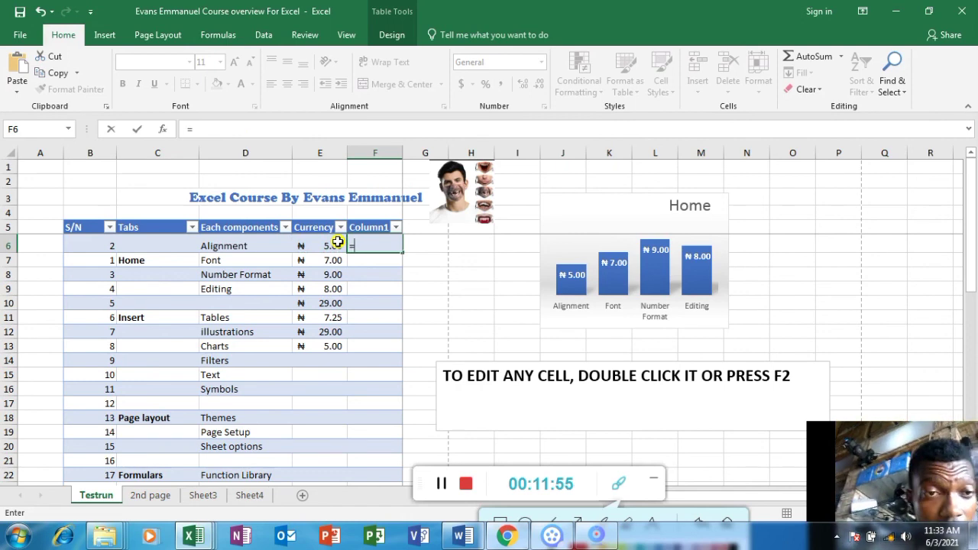
text(E6+)
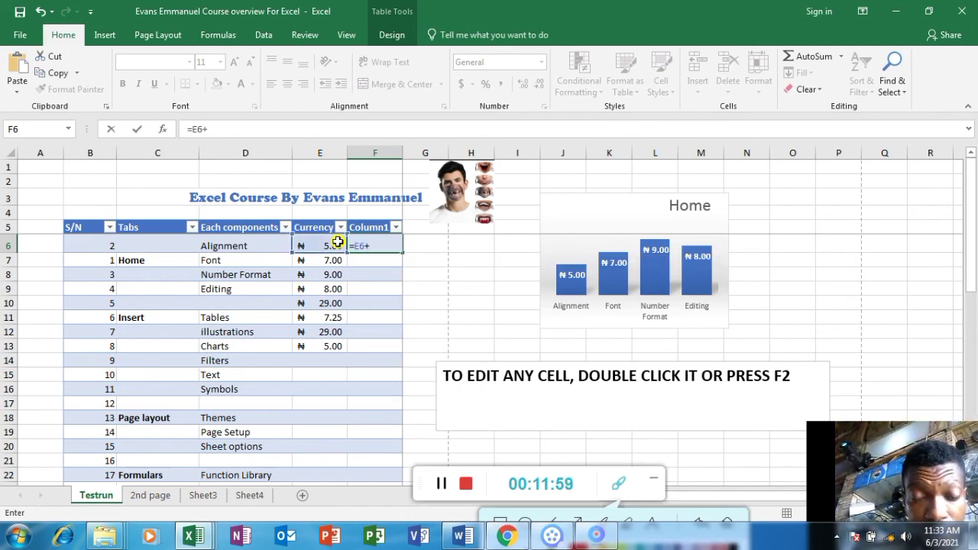
text(E7)
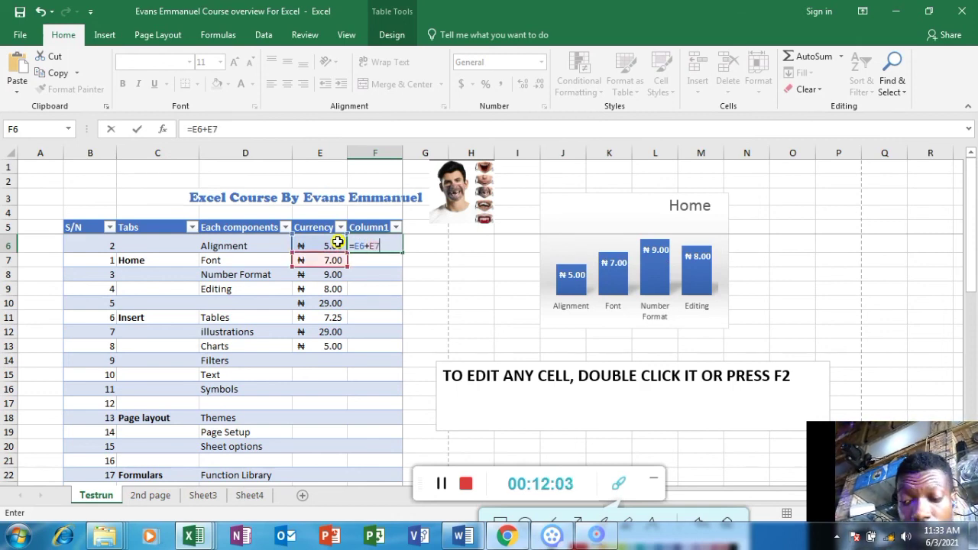
key(Return)
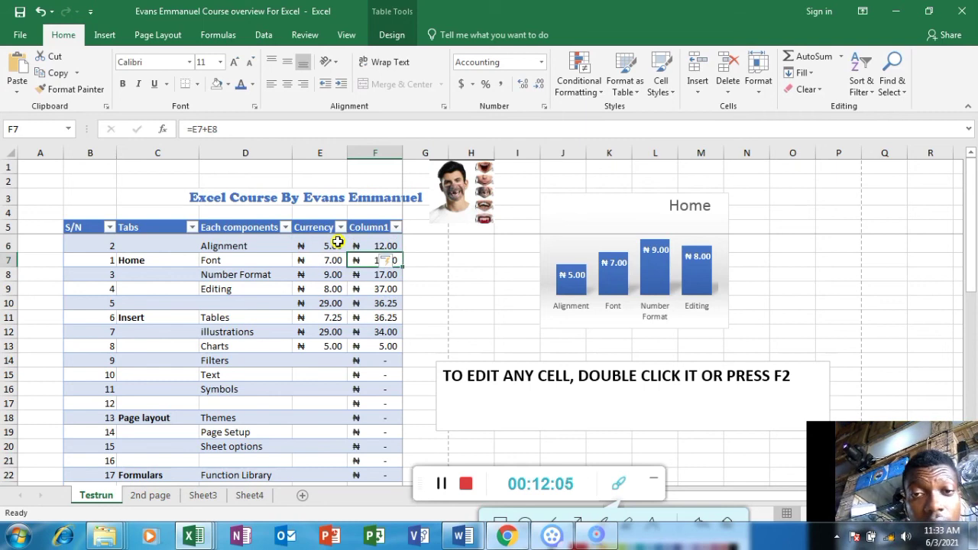
Check the filled formula in F15 and start editing the first empty Currency cell
click(391, 375)
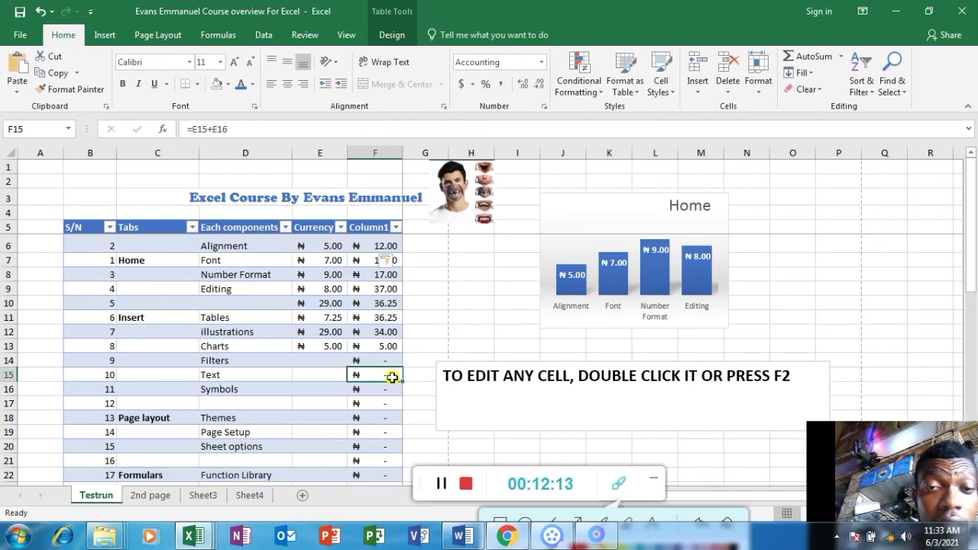
click(315, 363)
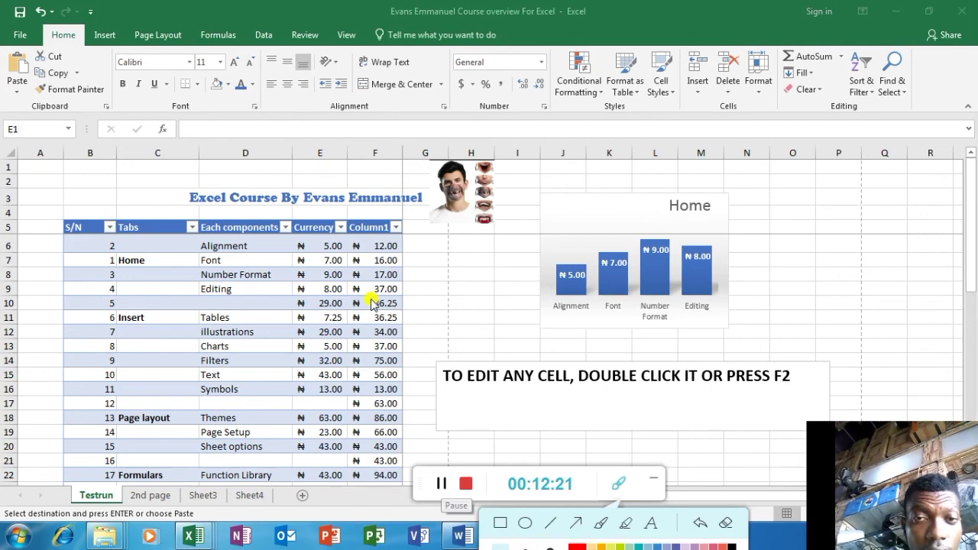
key(F2)
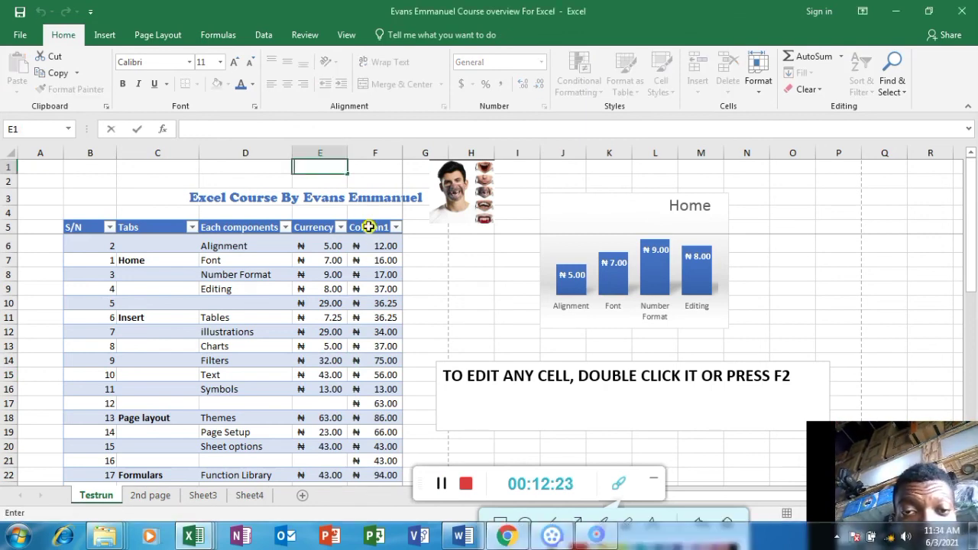
Rename the Column1 header to 'Cummulative for Currency'
double_click(369, 227)
key(BackSpace)
key(BackSpace)
key(BackSpace)
key(BackSpace)
key(BackSpace)
text(U)
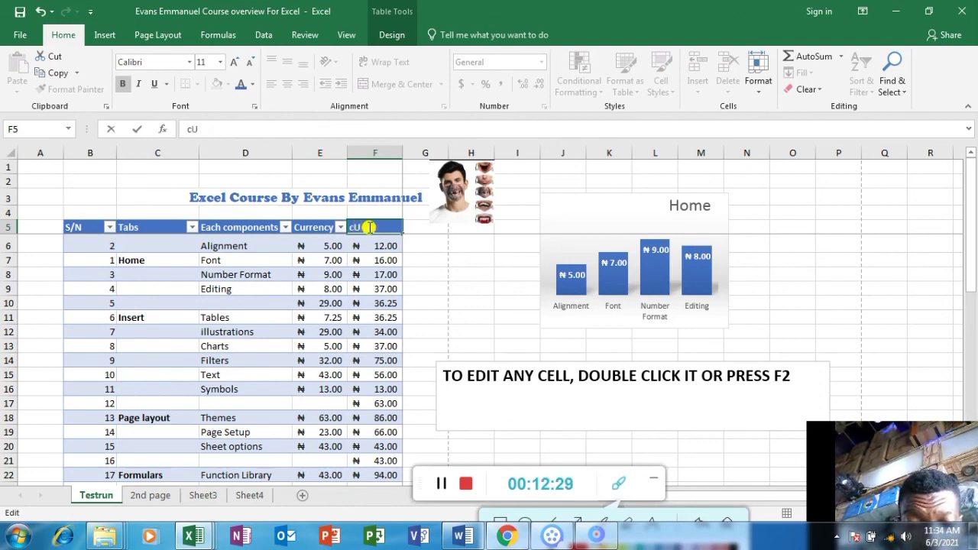
key(BackSpace)
key(BackSpace)
key(BackSpace)
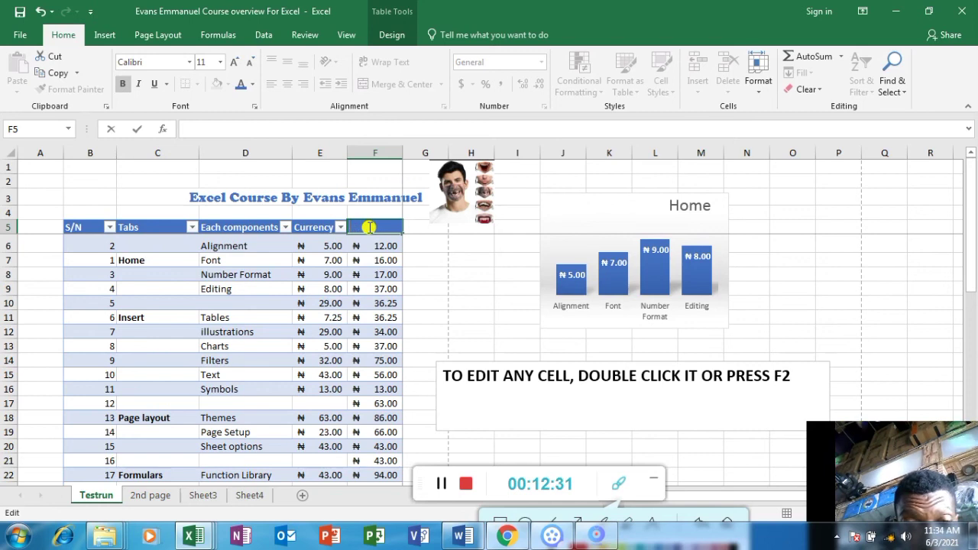
text(Cummulat)
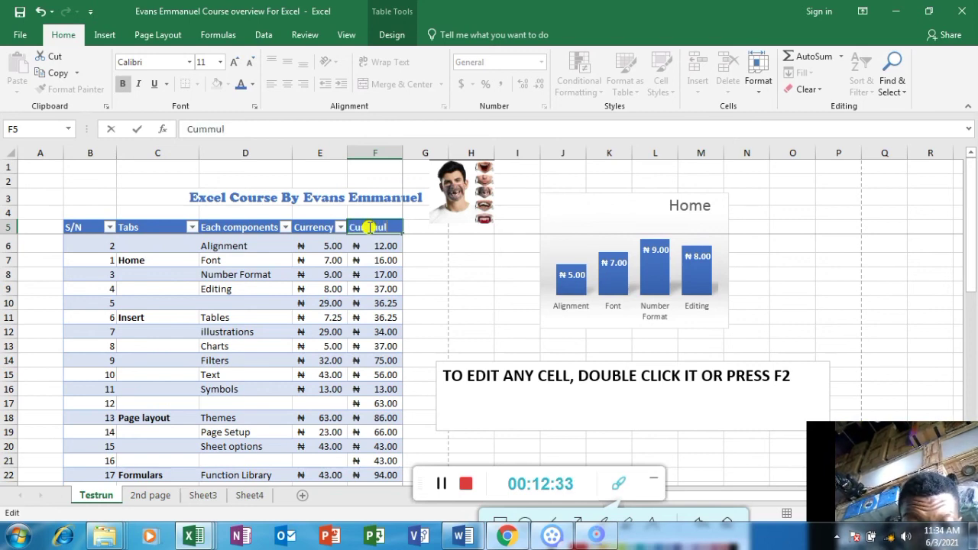
text(ive for Currenct)
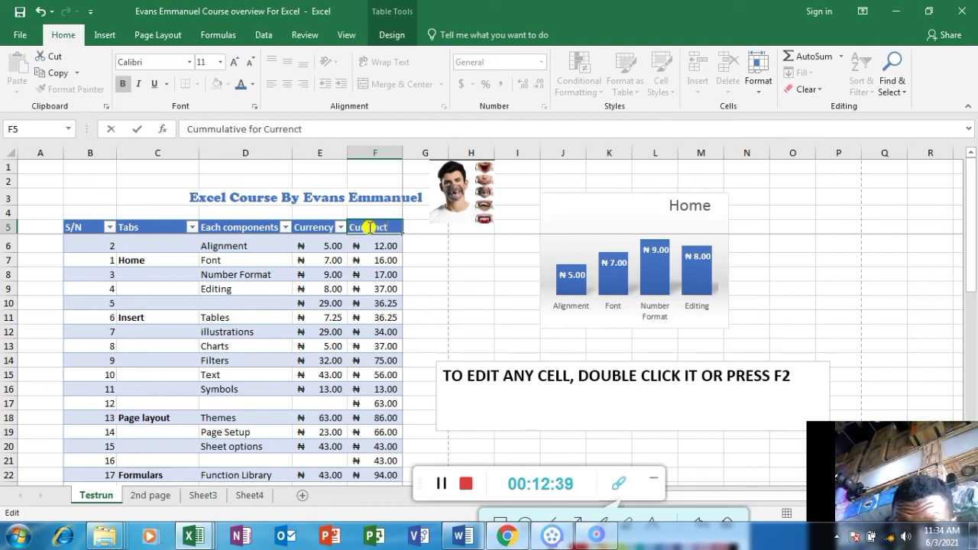
key(BackSpace)
text(y)
key(Return)
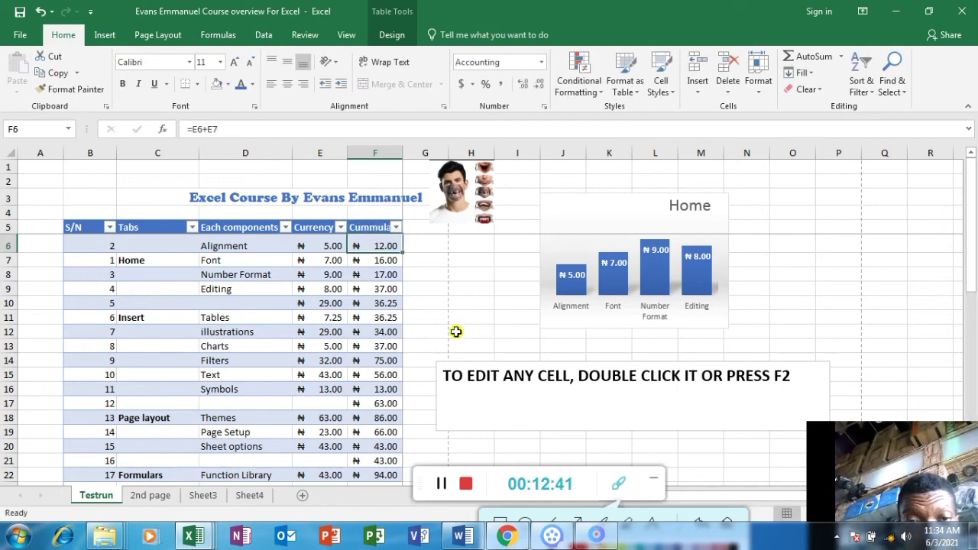
Autofit column F to the new header and select the face picture
click(428, 223)
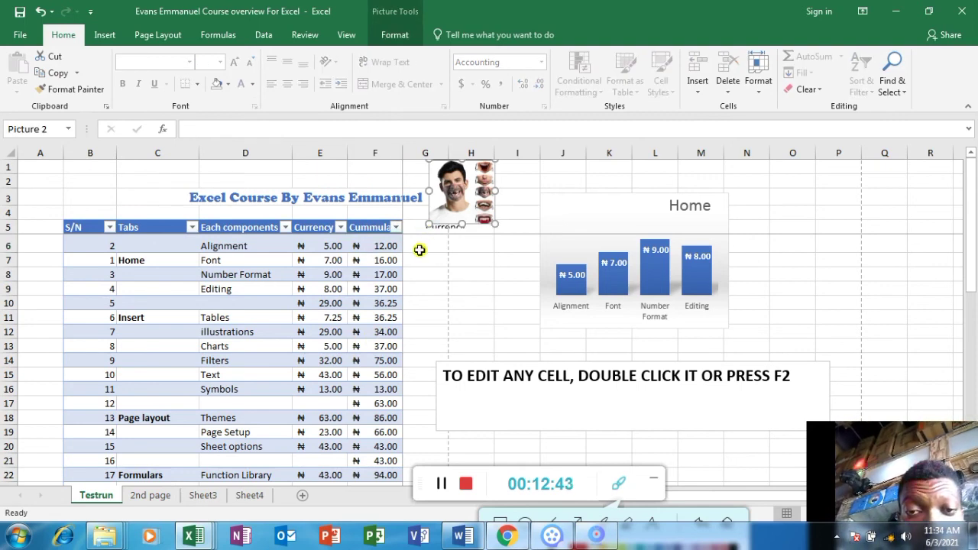
click(419, 250)
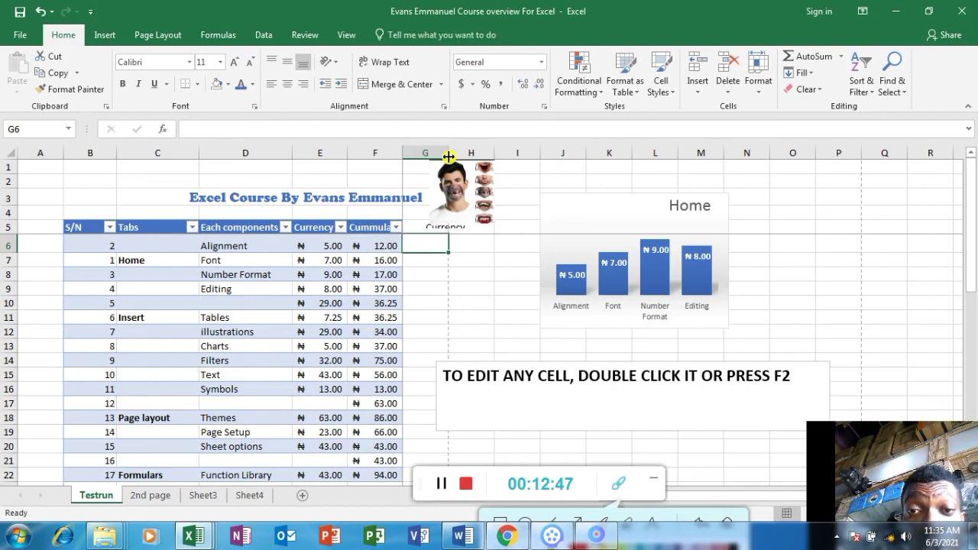
double_click(402, 154)
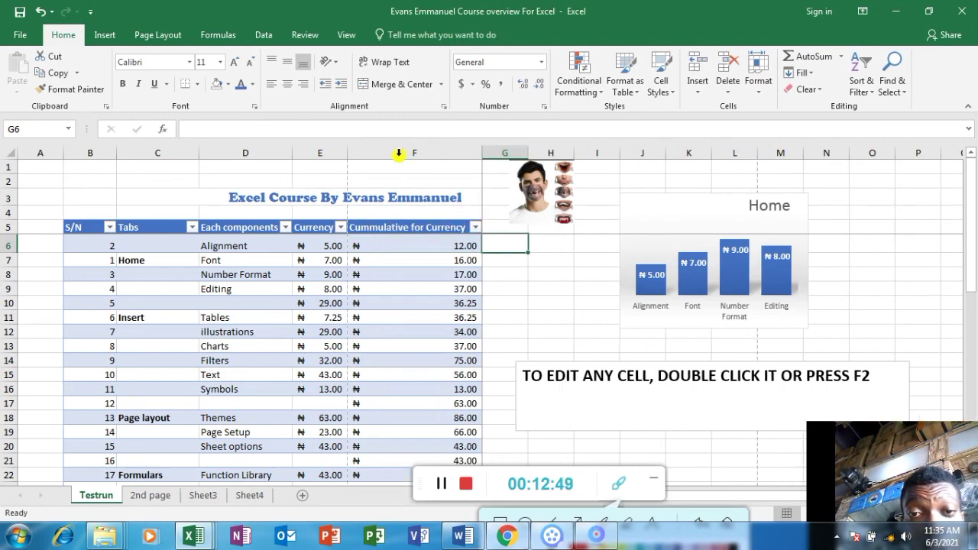
click(528, 179)
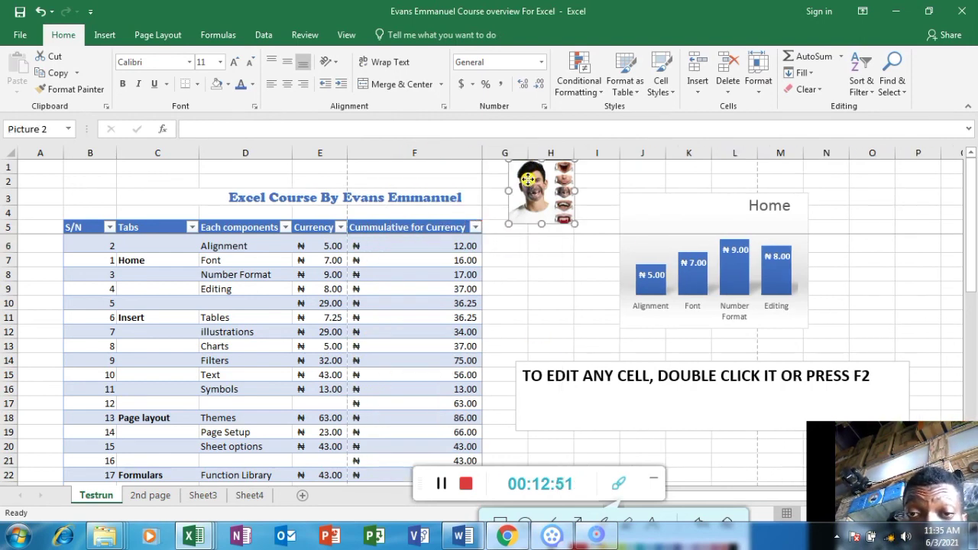
Move the face picture above columns B–C and start a formula in G6
drag(528, 179, 96, 190)
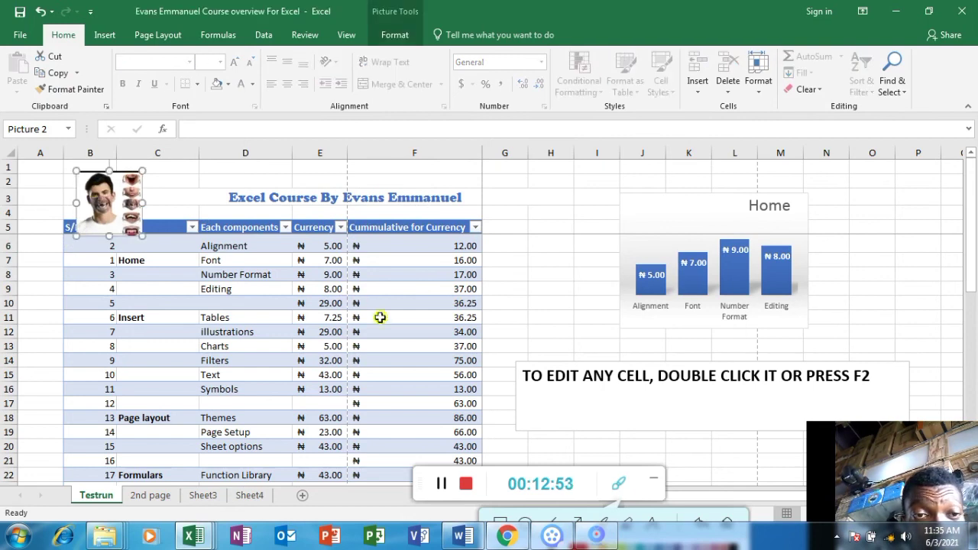
click(498, 252)
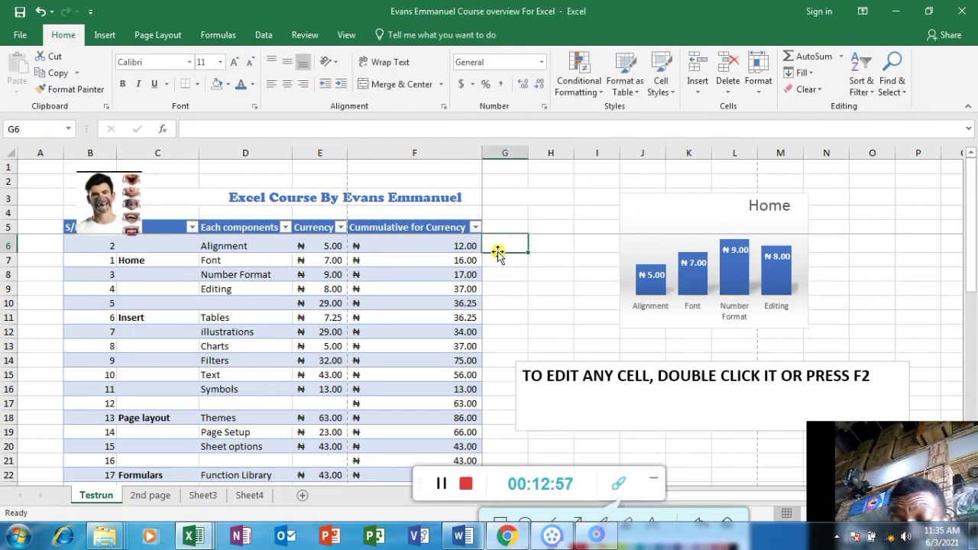
text(=)
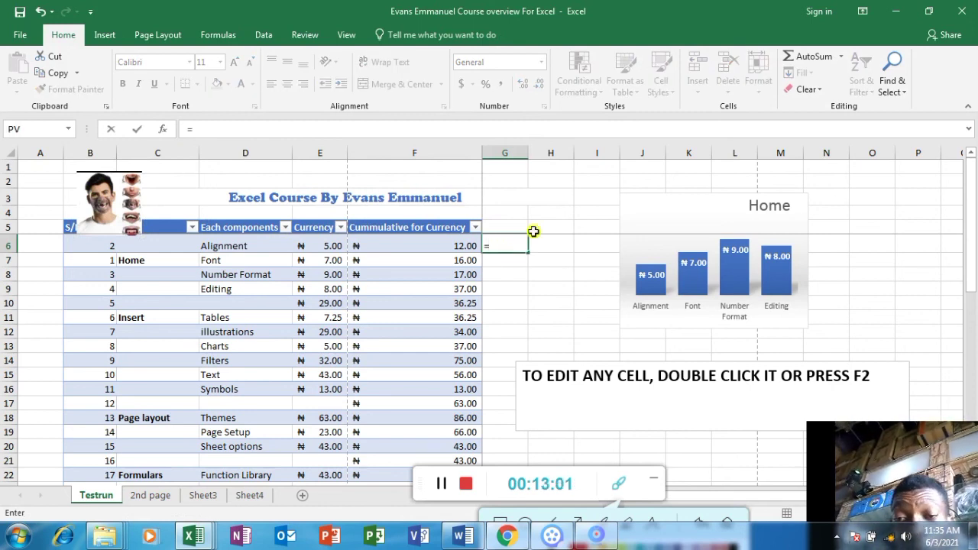
Replace the instruction text box's text with the label ADDITION
click(560, 404)
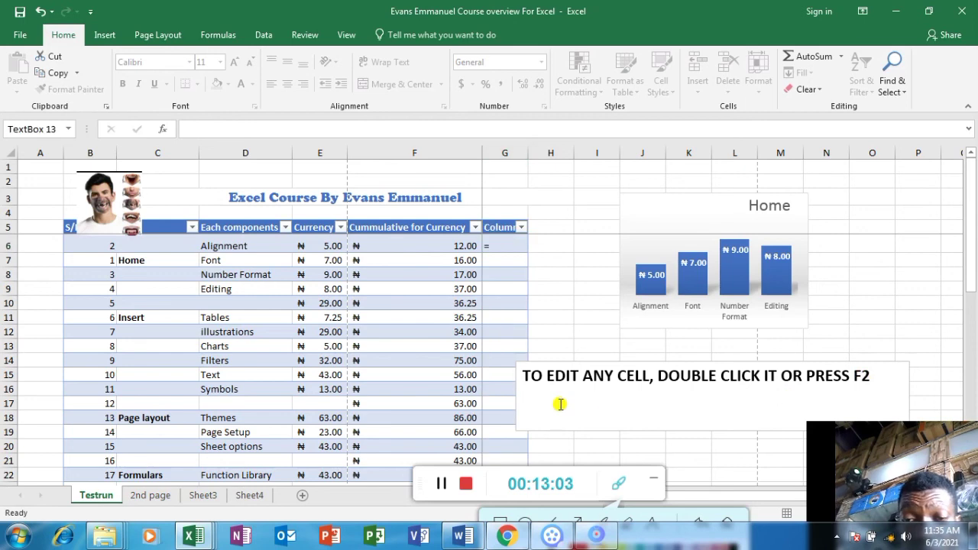
drag(560, 404, 512, 363)
text(addit)
key(BackSpace)
key(BackSpace)
key(BackSpace)
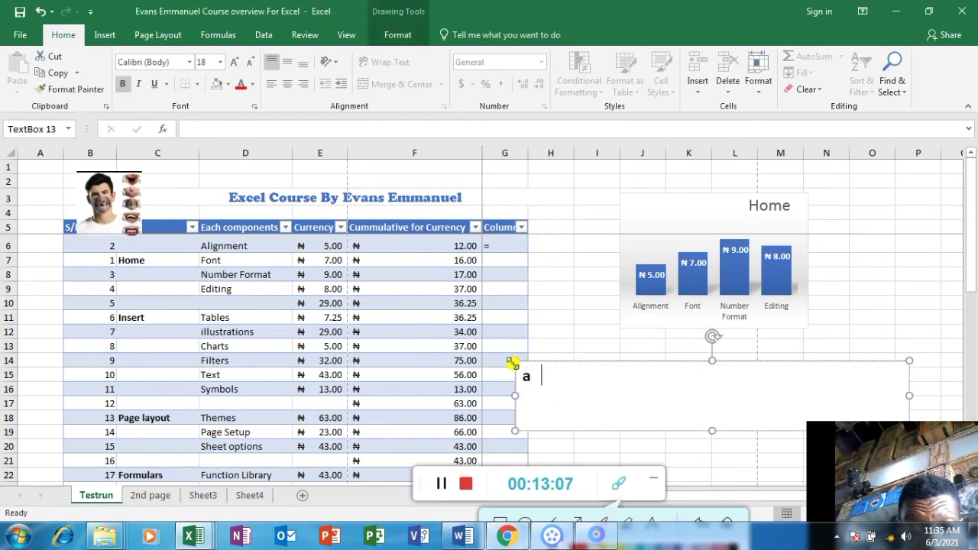
text(DDITI)
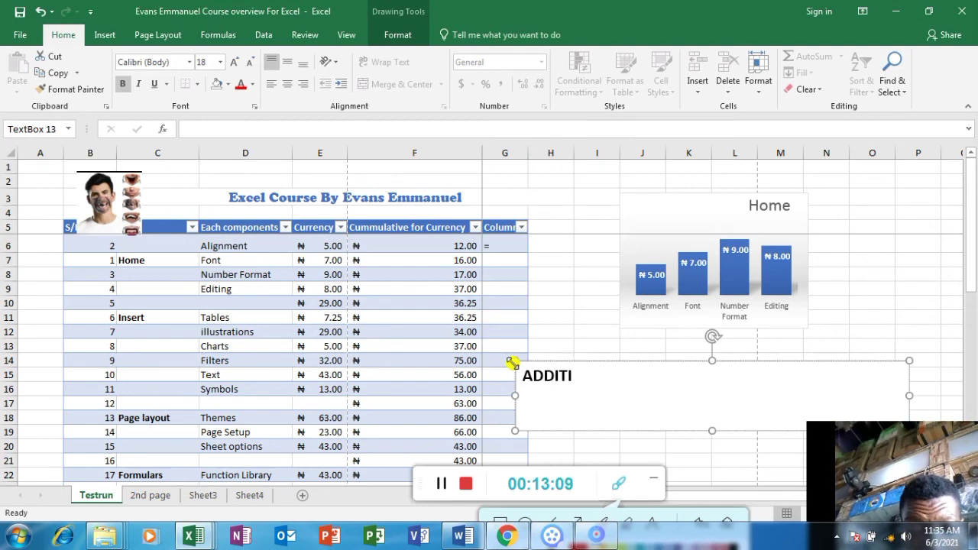
text(N)
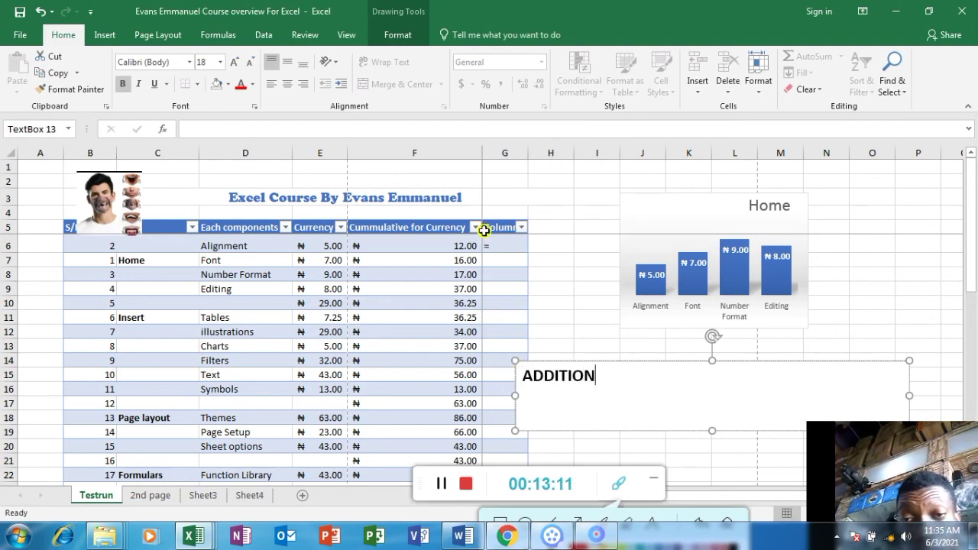
click(518, 327)
double_click(502, 247)
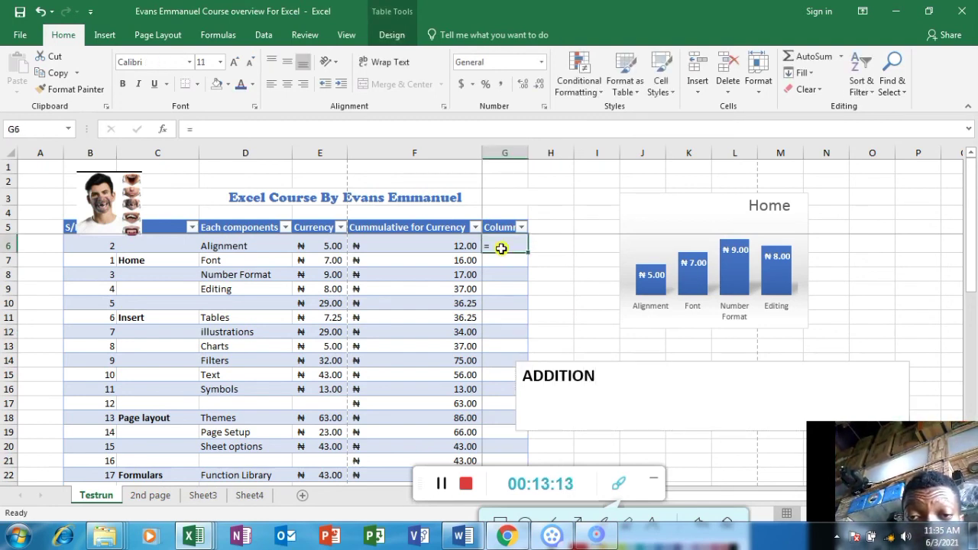
click(337, 245)
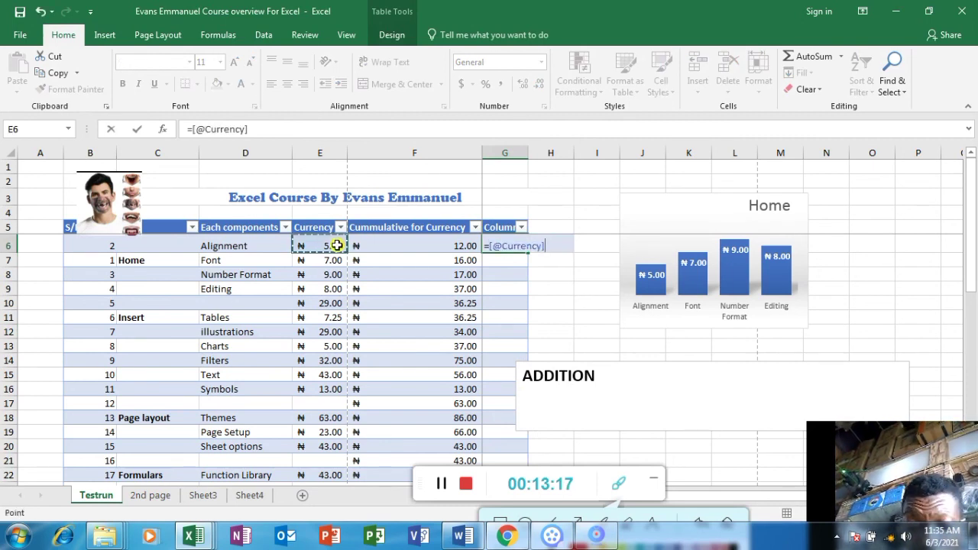
text(+)
click(431, 246)
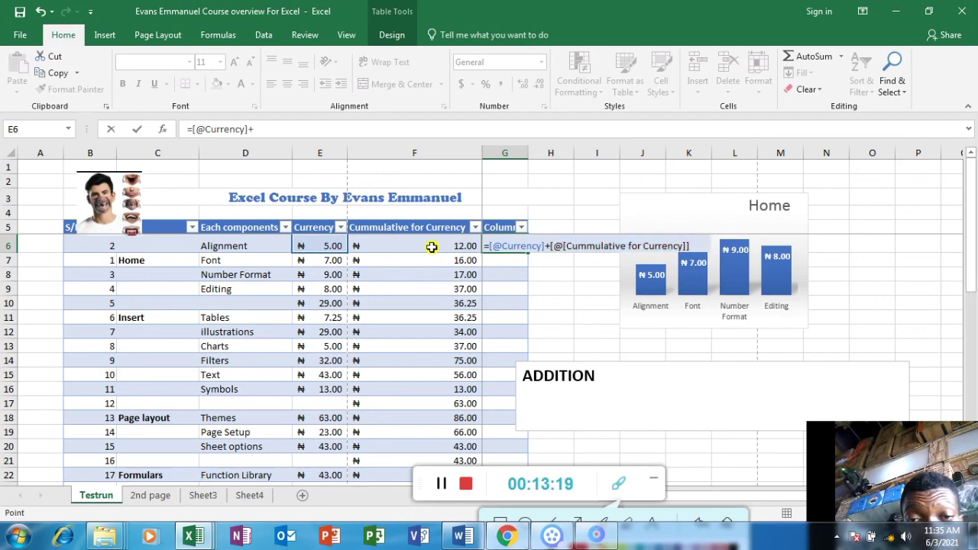
key(Return)
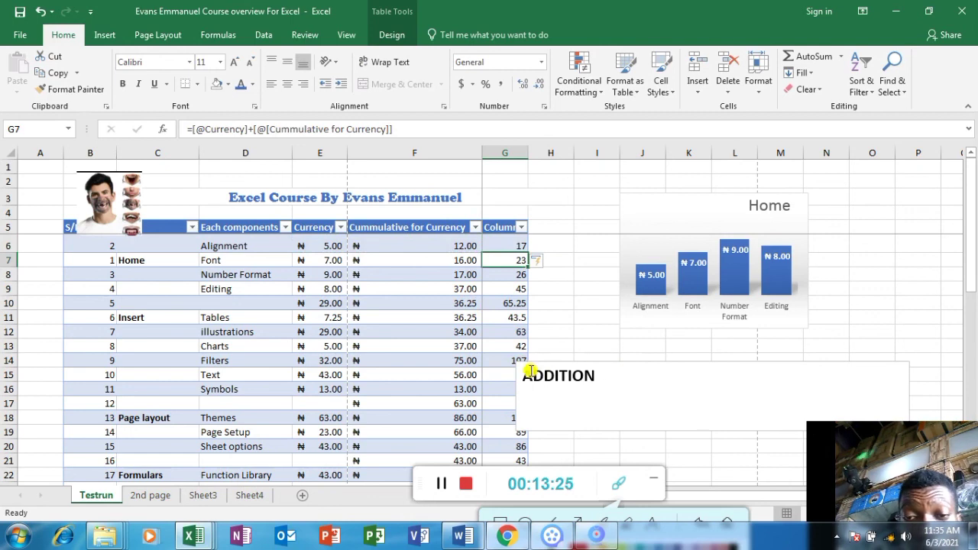
drag(524, 372, 617, 365)
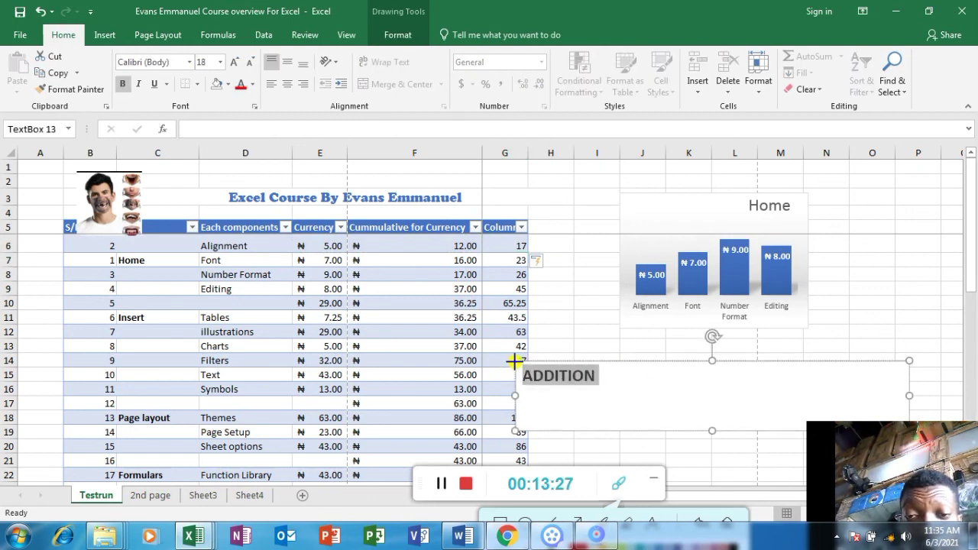
Move the label box further right and begin a new formula in G33
drag(505, 362, 601, 368)
drag(972, 206, 973, 381)
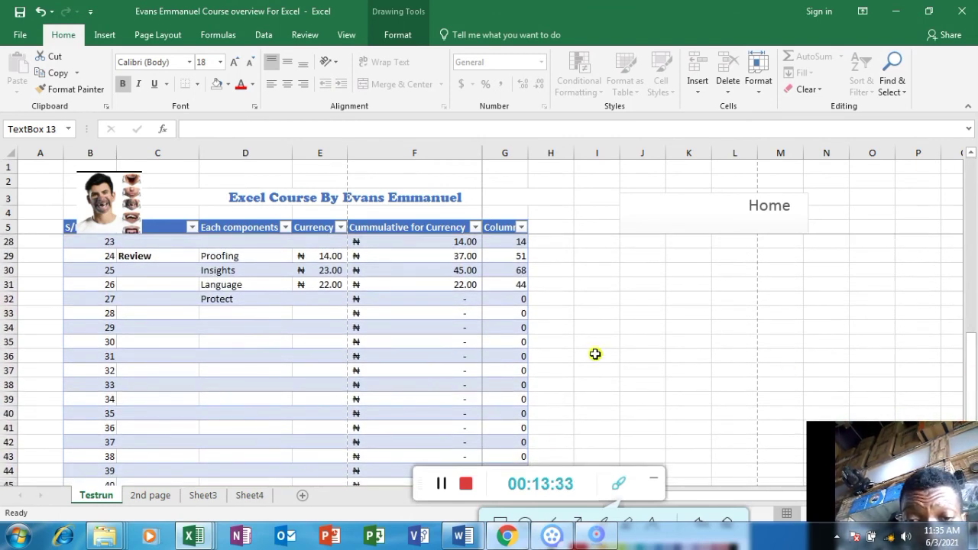
click(503, 313)
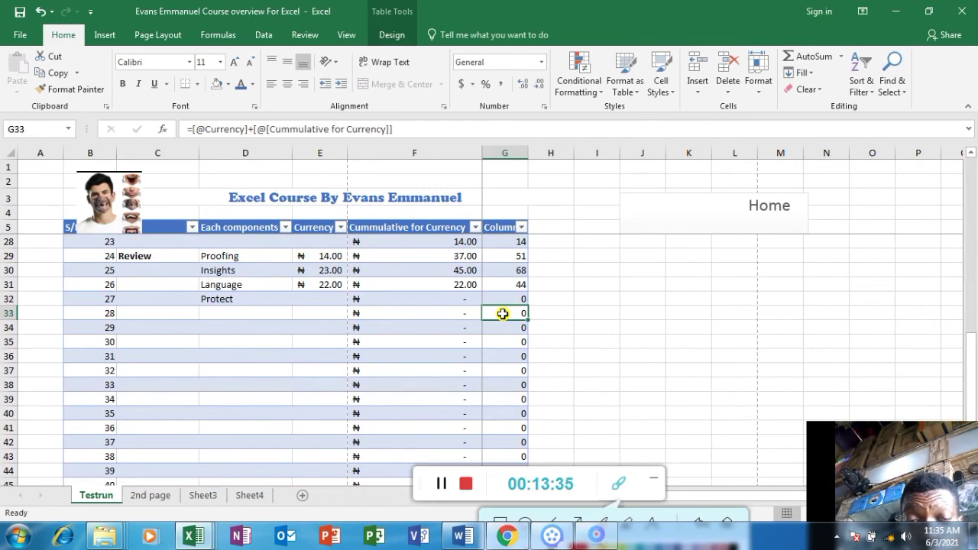
double_click(503, 313)
key(Escape)
text(=)
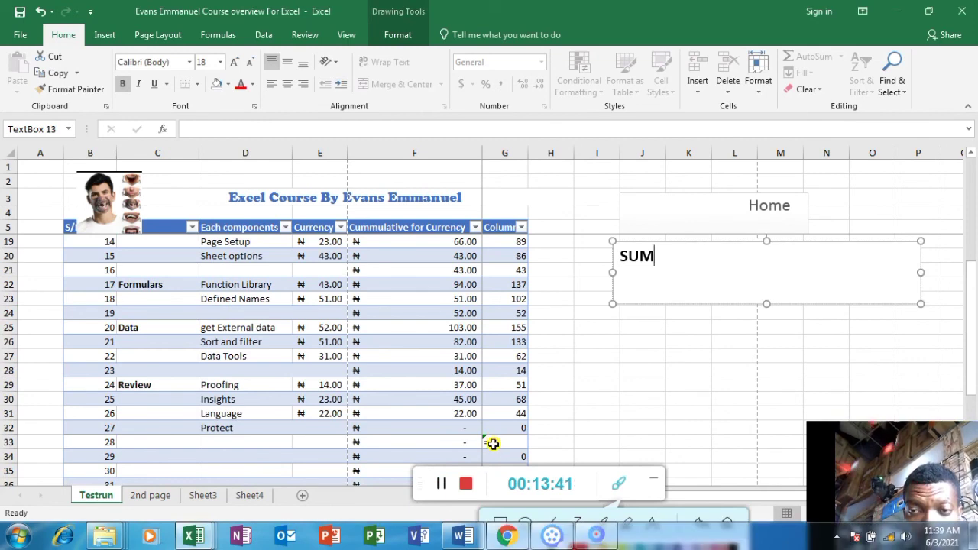
Enter =SUM(G6:G31) in G33 to total the new column
double_click(497, 442)
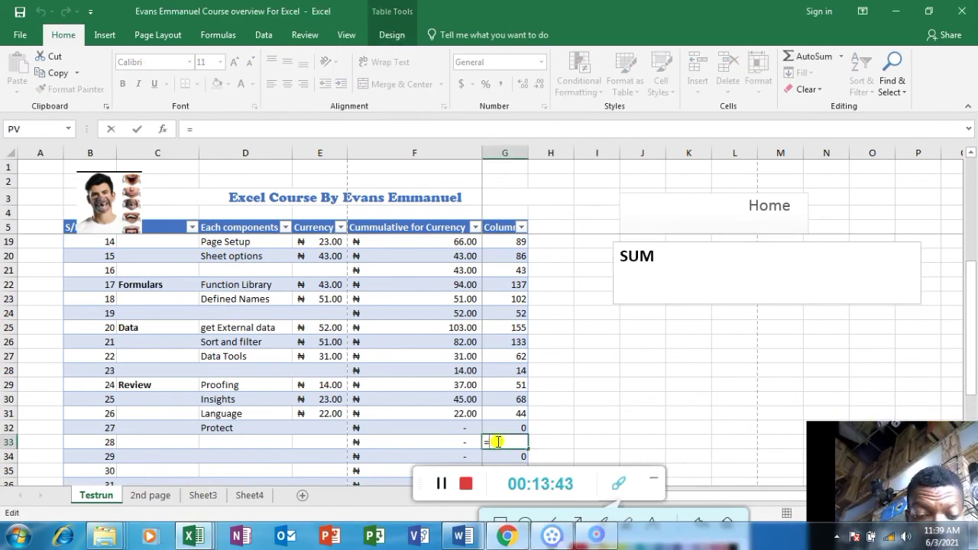
text(sum)
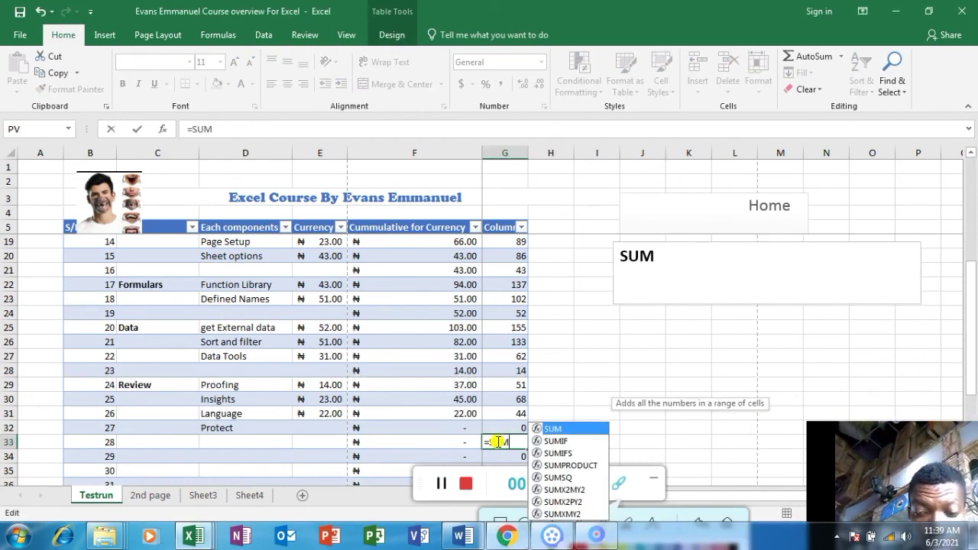
text(()
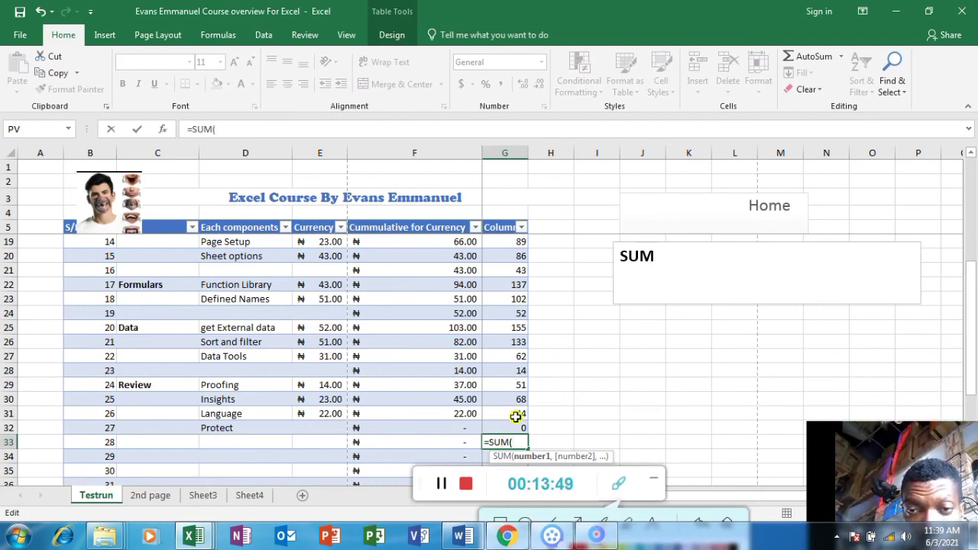
click(508, 327)
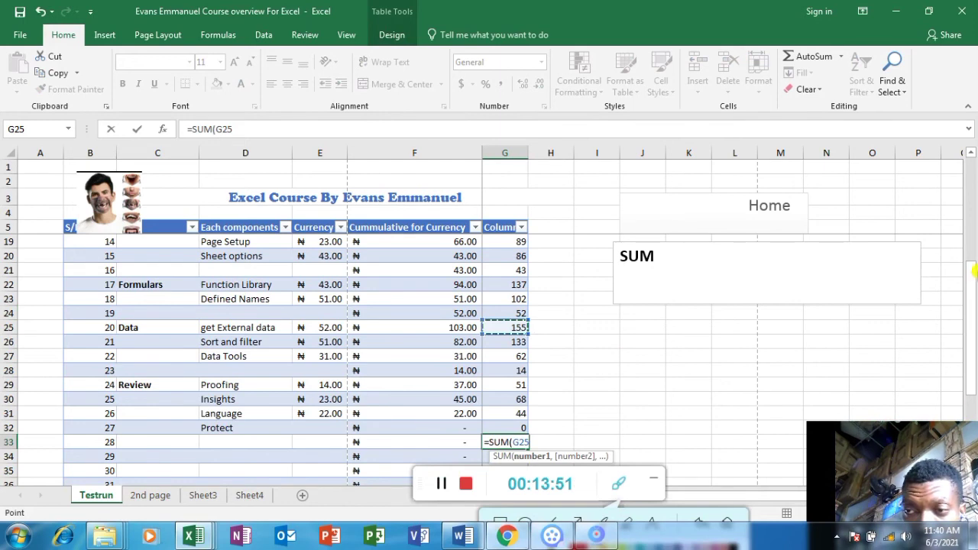
drag(970, 279, 973, 173)
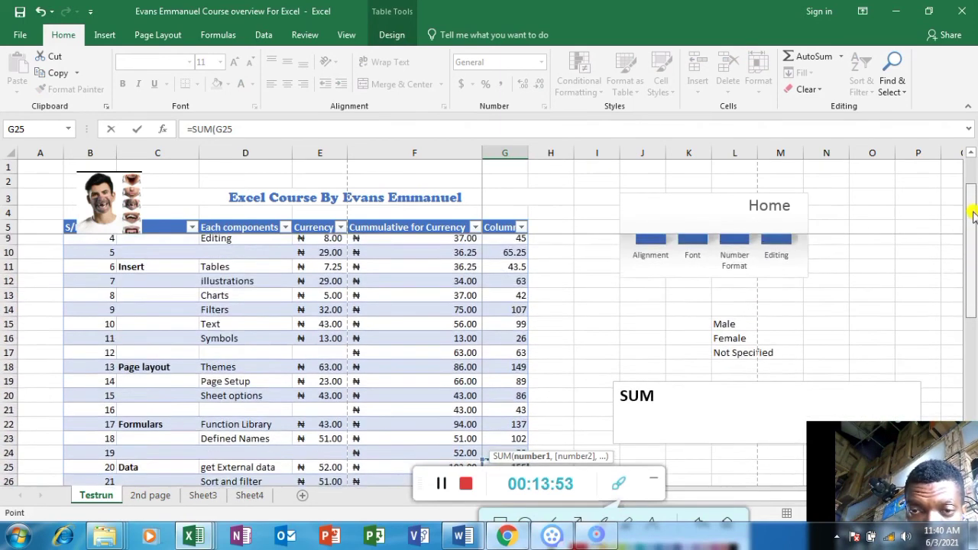
click(505, 246)
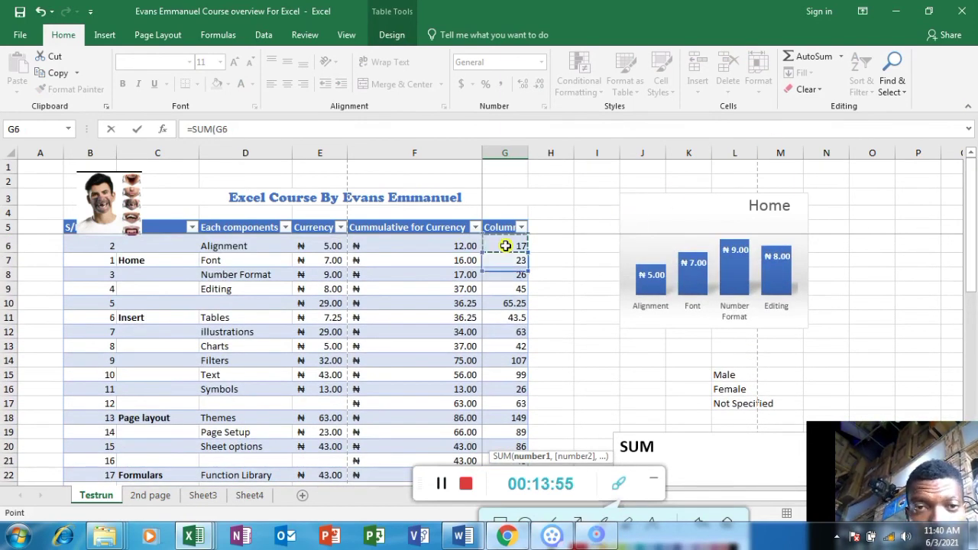
click(247, 129)
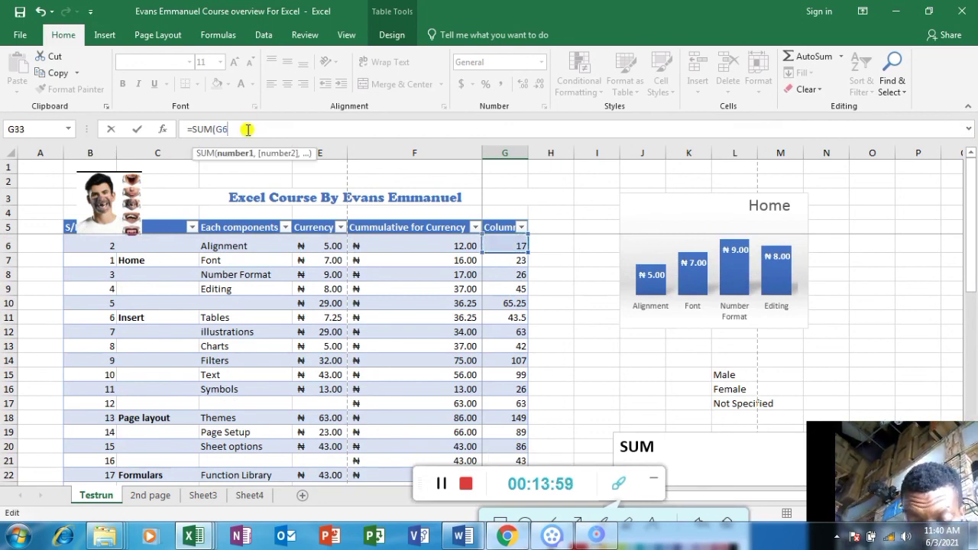
text(:)
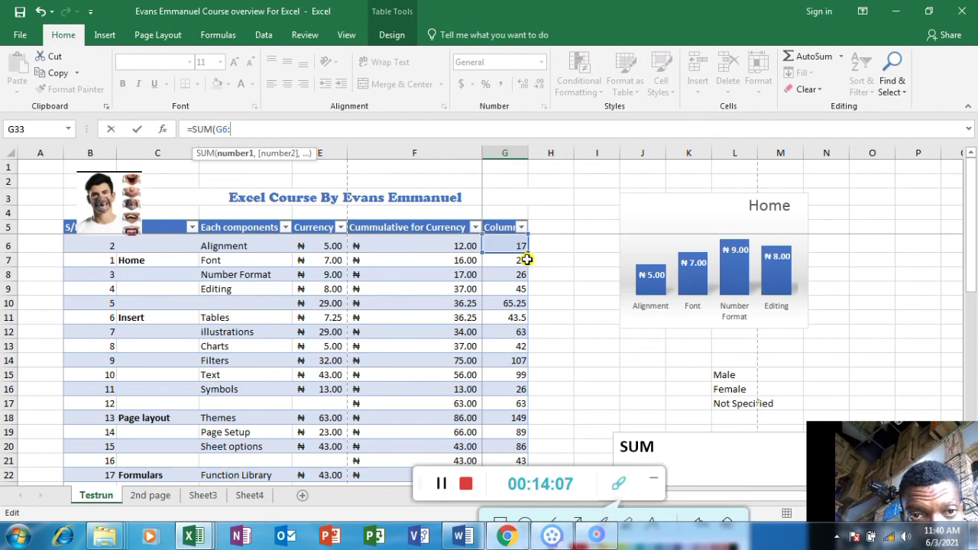
drag(527, 259, 511, 286)
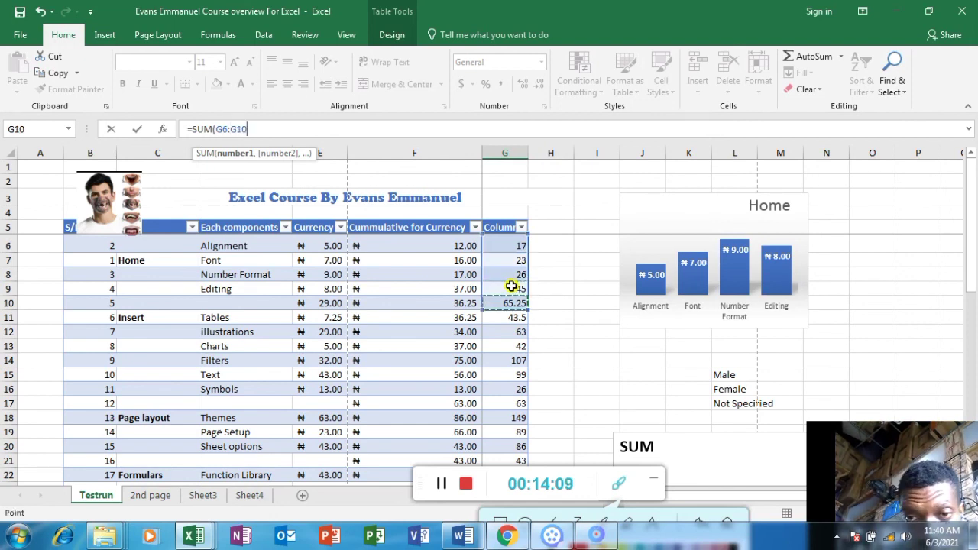
key(shift+Down)
key(shift+Down)
key(shift+Down)
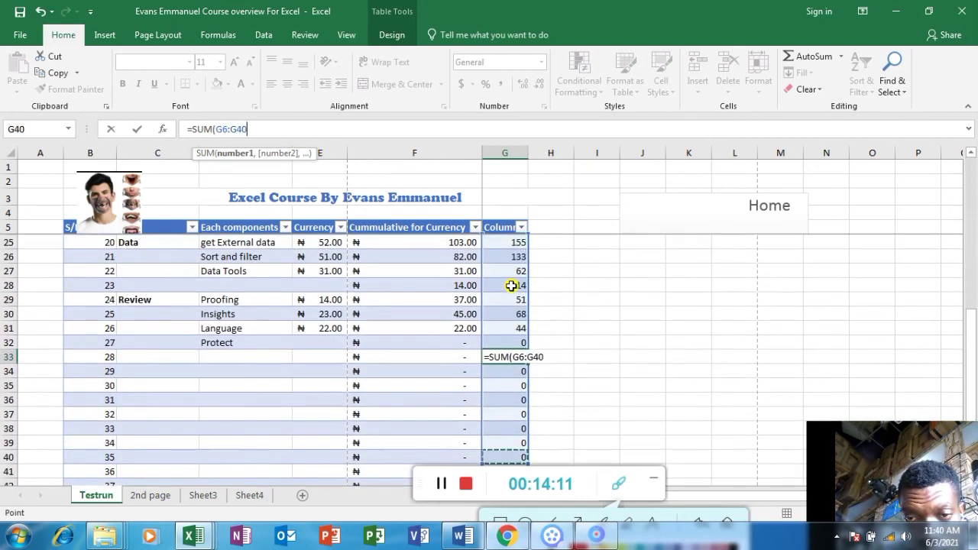
key(shift+Up)
key(shift+Up)
key(shift+Up)
key(shift+Up)
key(shift+Up)
key(shift+Up)
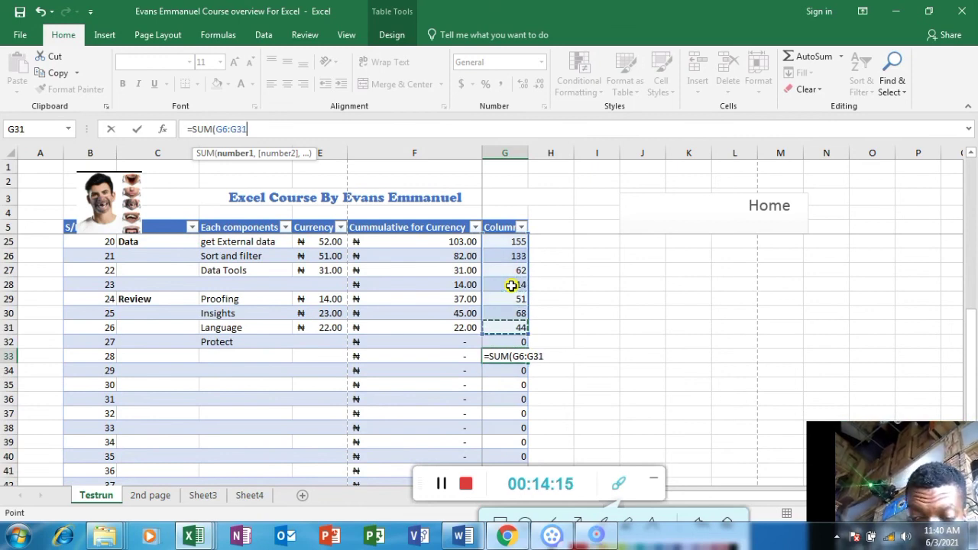
text())
key(Return)
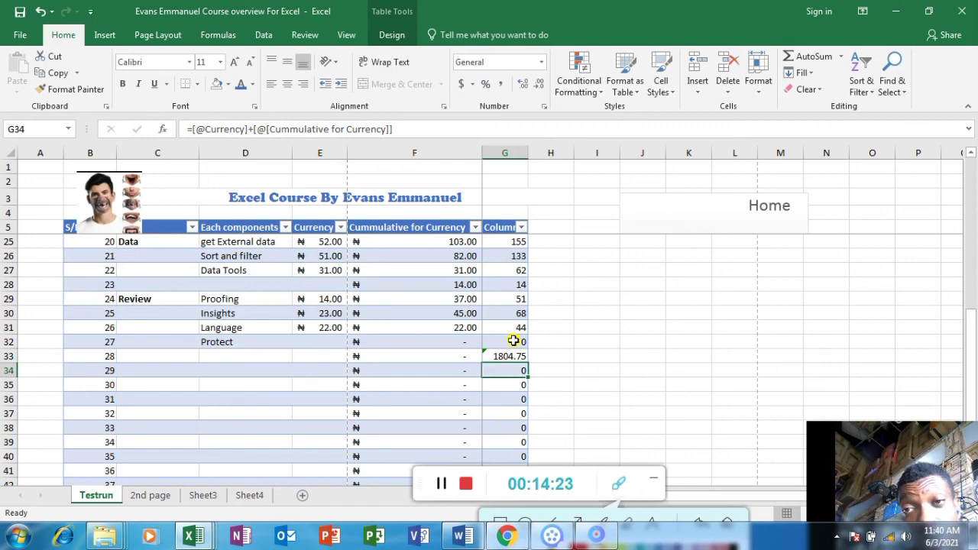
AutoSum G32 in the Protect row to 1804.75 and delete the duplicate total in G33
click(513, 341)
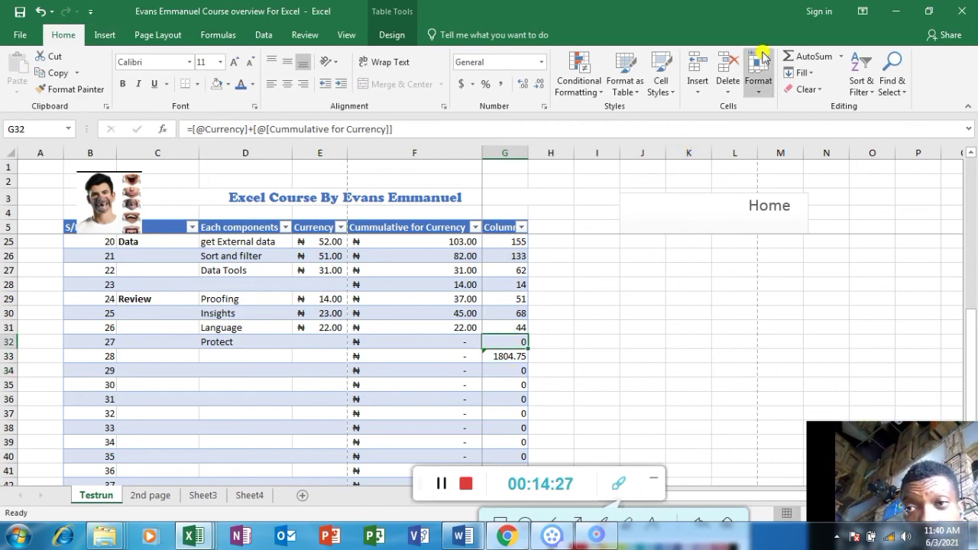
double_click(812, 58)
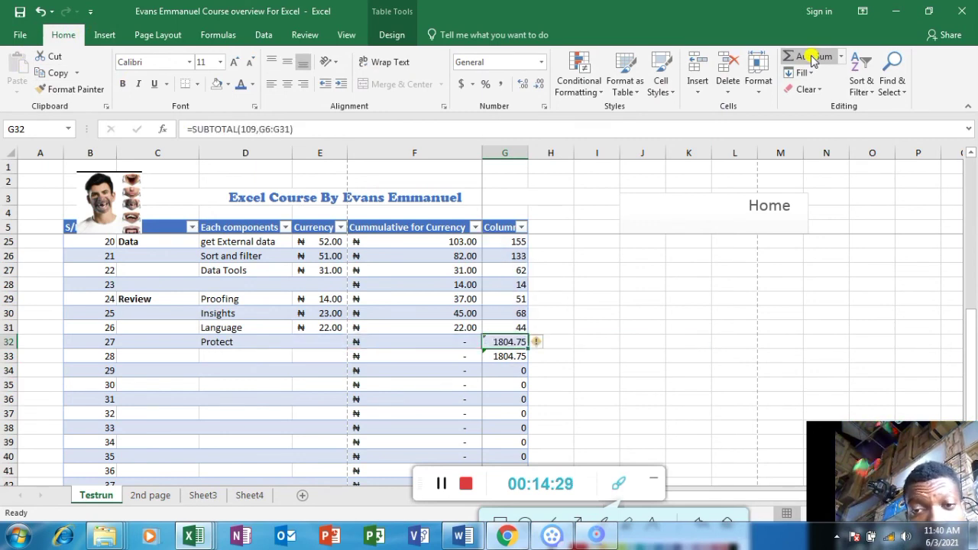
click(506, 357)
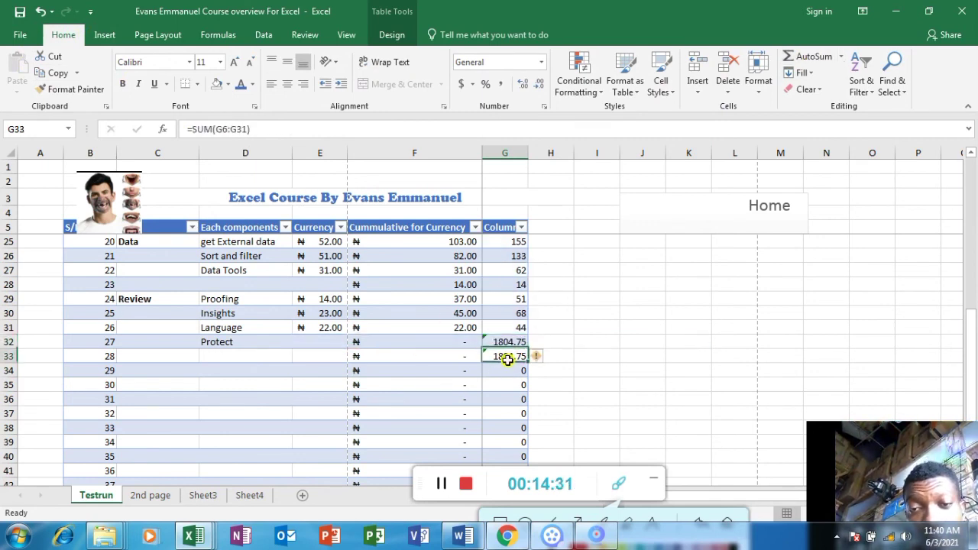
key(Delete)
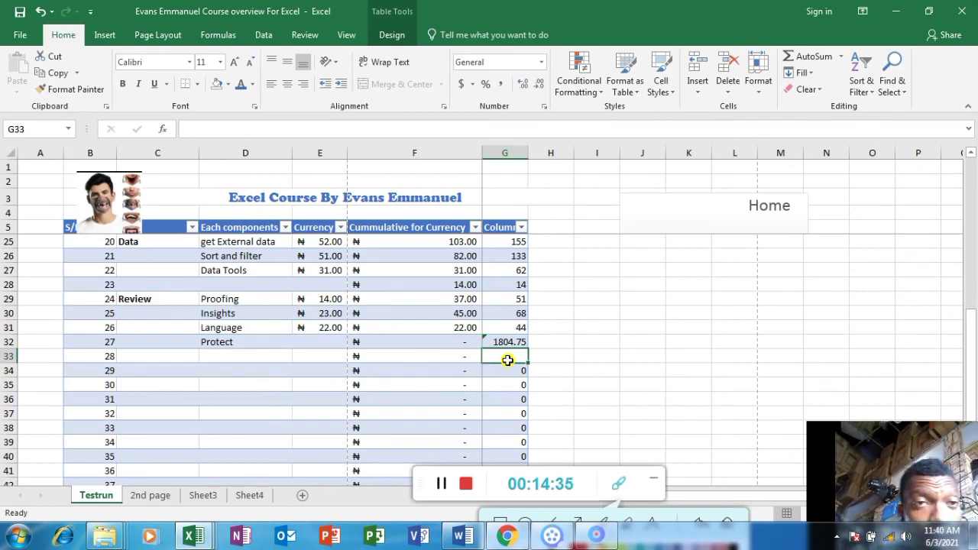
click(21, 34)
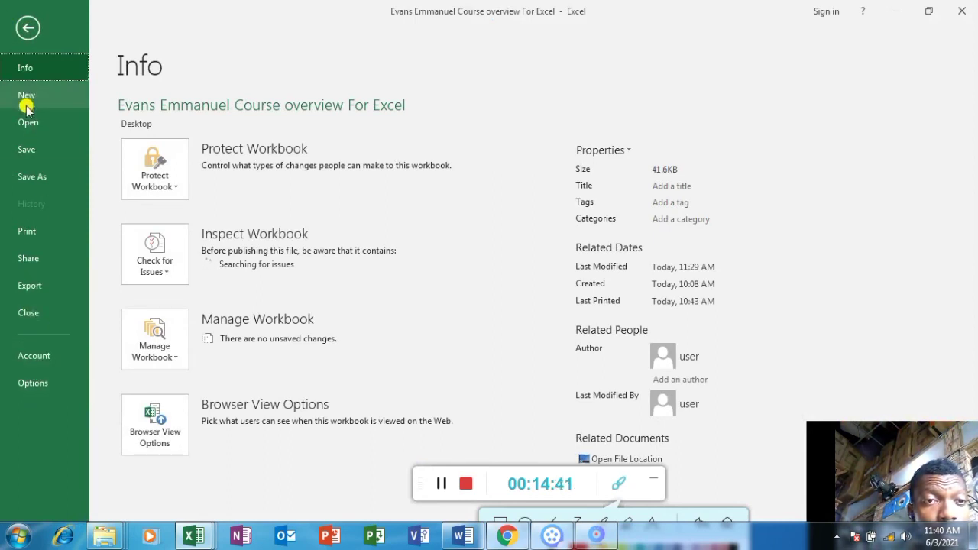
Save the workbook, view the Share options, then return to the Info page (modified 11:40 AM)
click(27, 153)
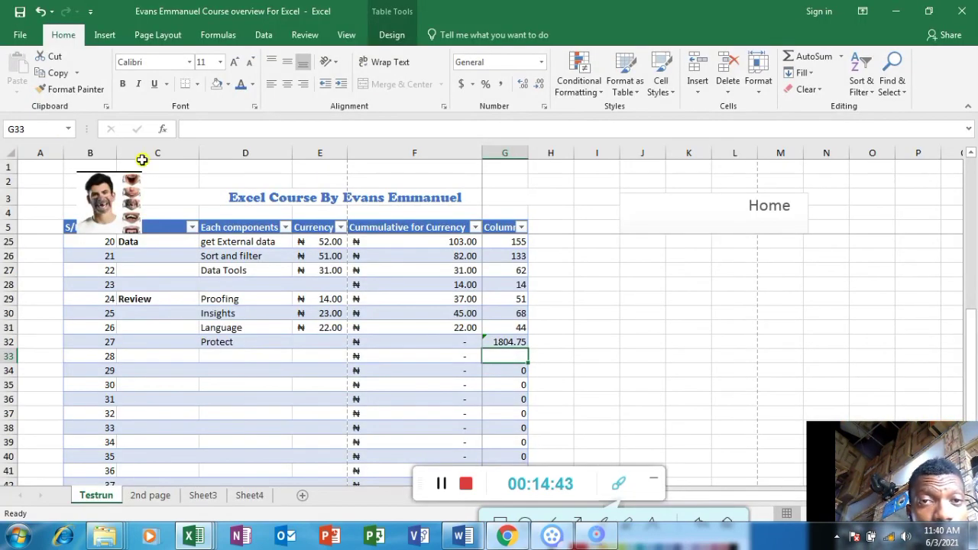
click(20, 35)
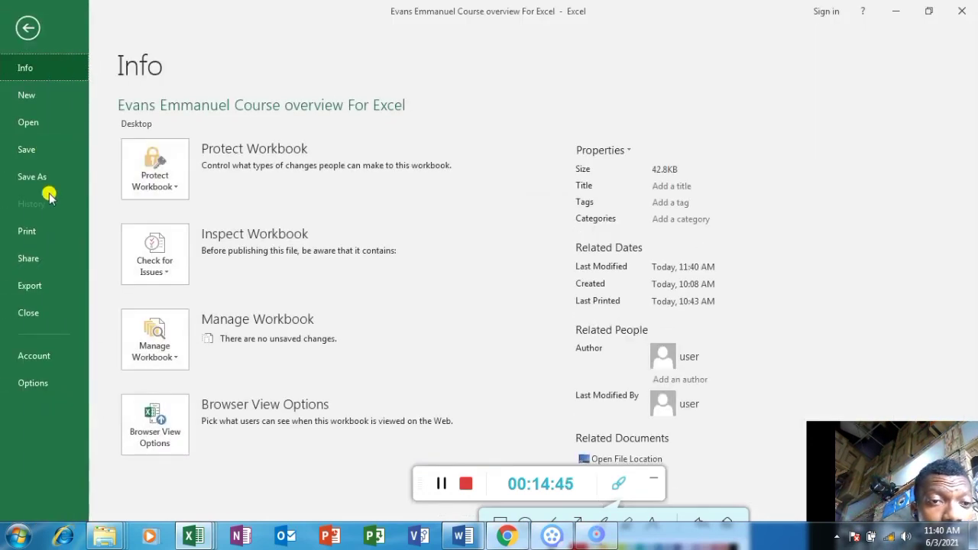
click(44, 258)
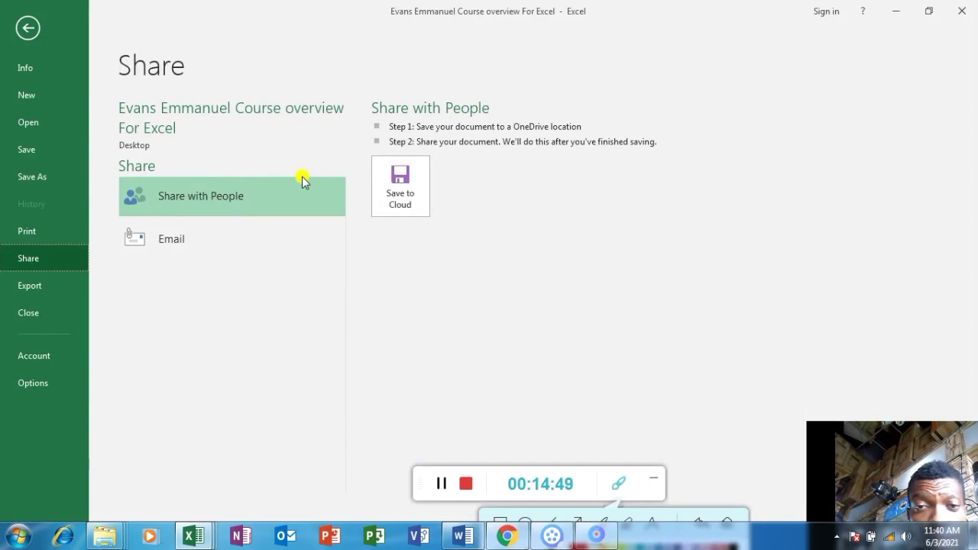
key(Escape)
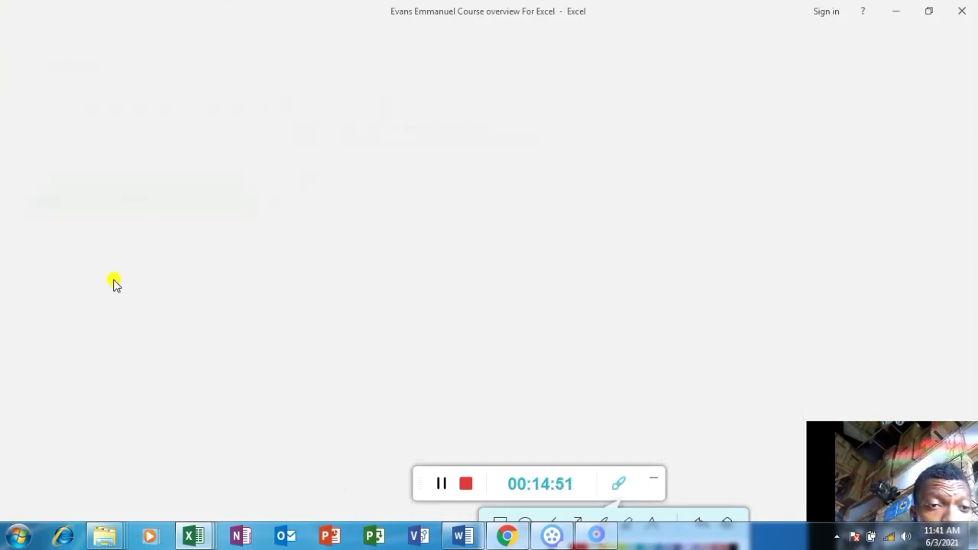
click(20, 34)
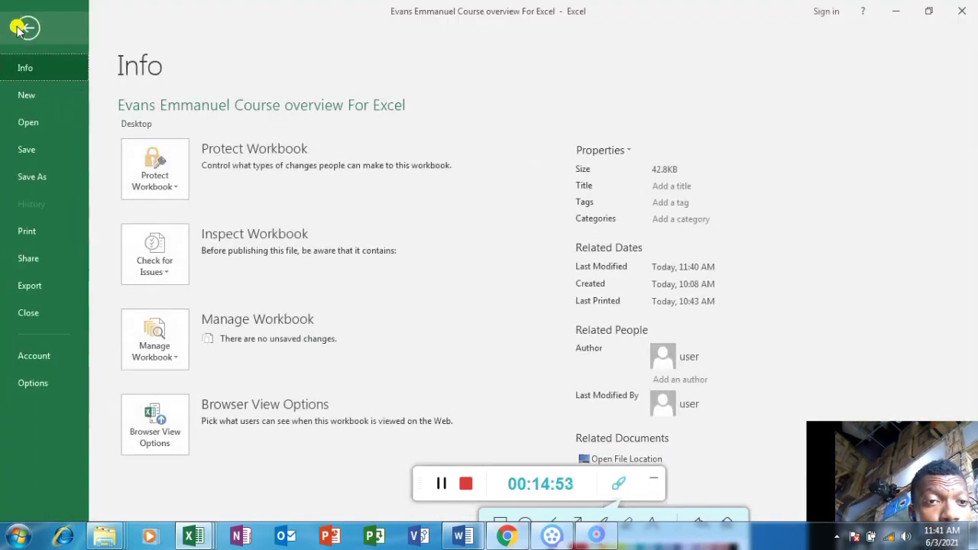